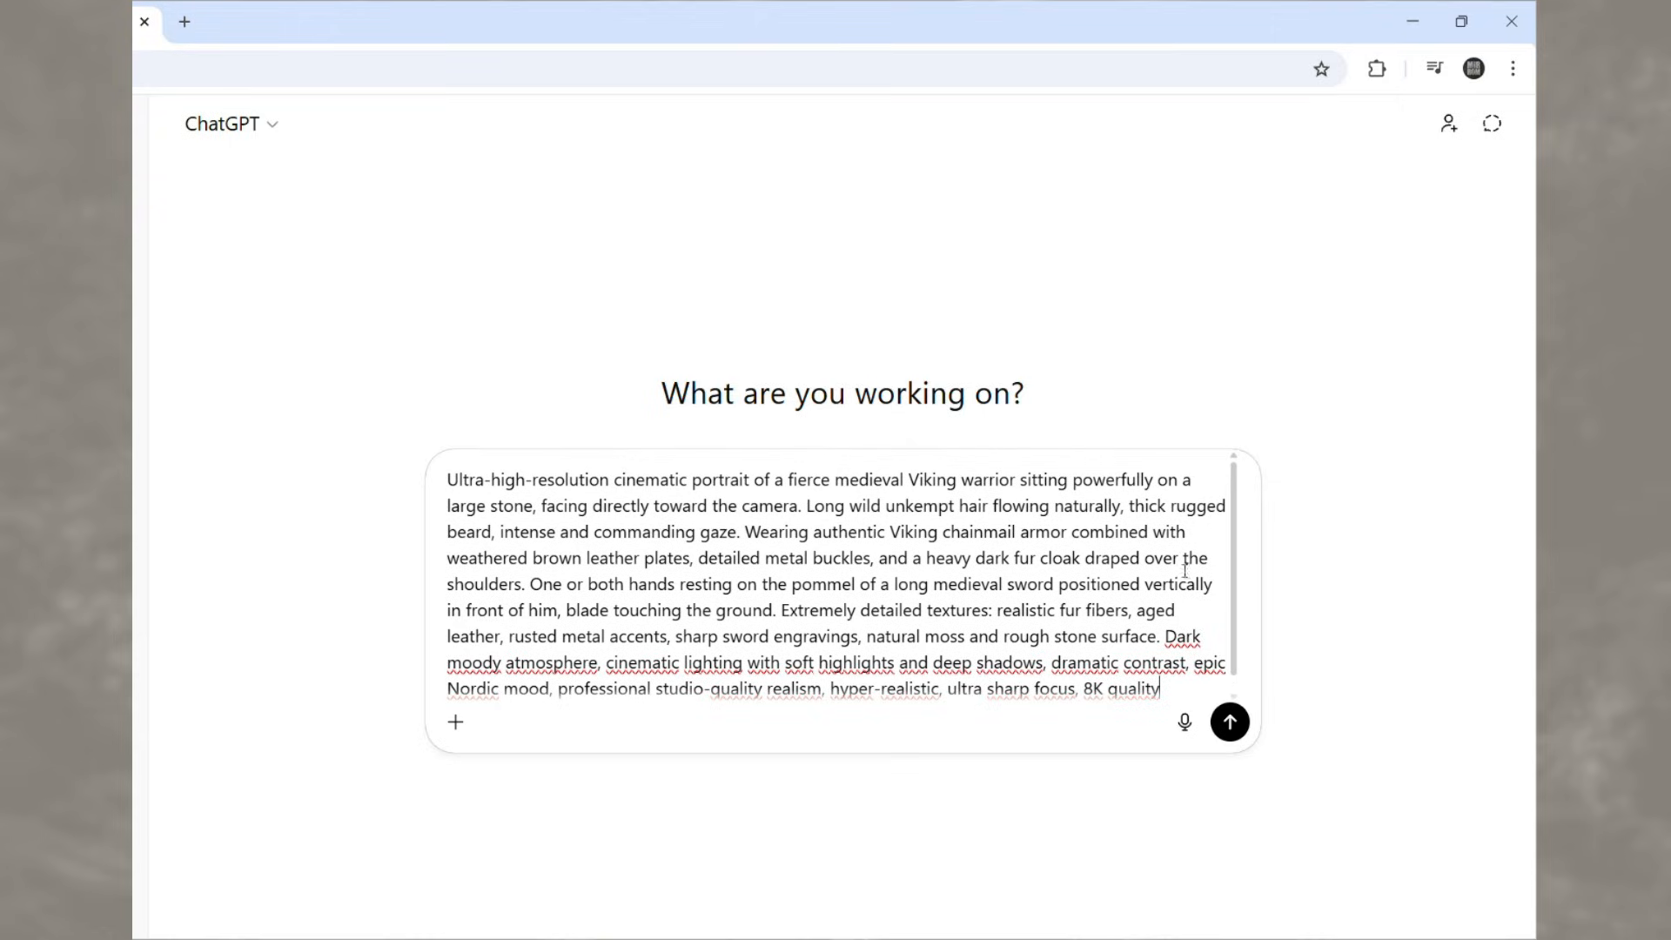
# - Submit the prepared Viking warrior portrait prompt and view the generated image
pyautogui.click(1229, 723)
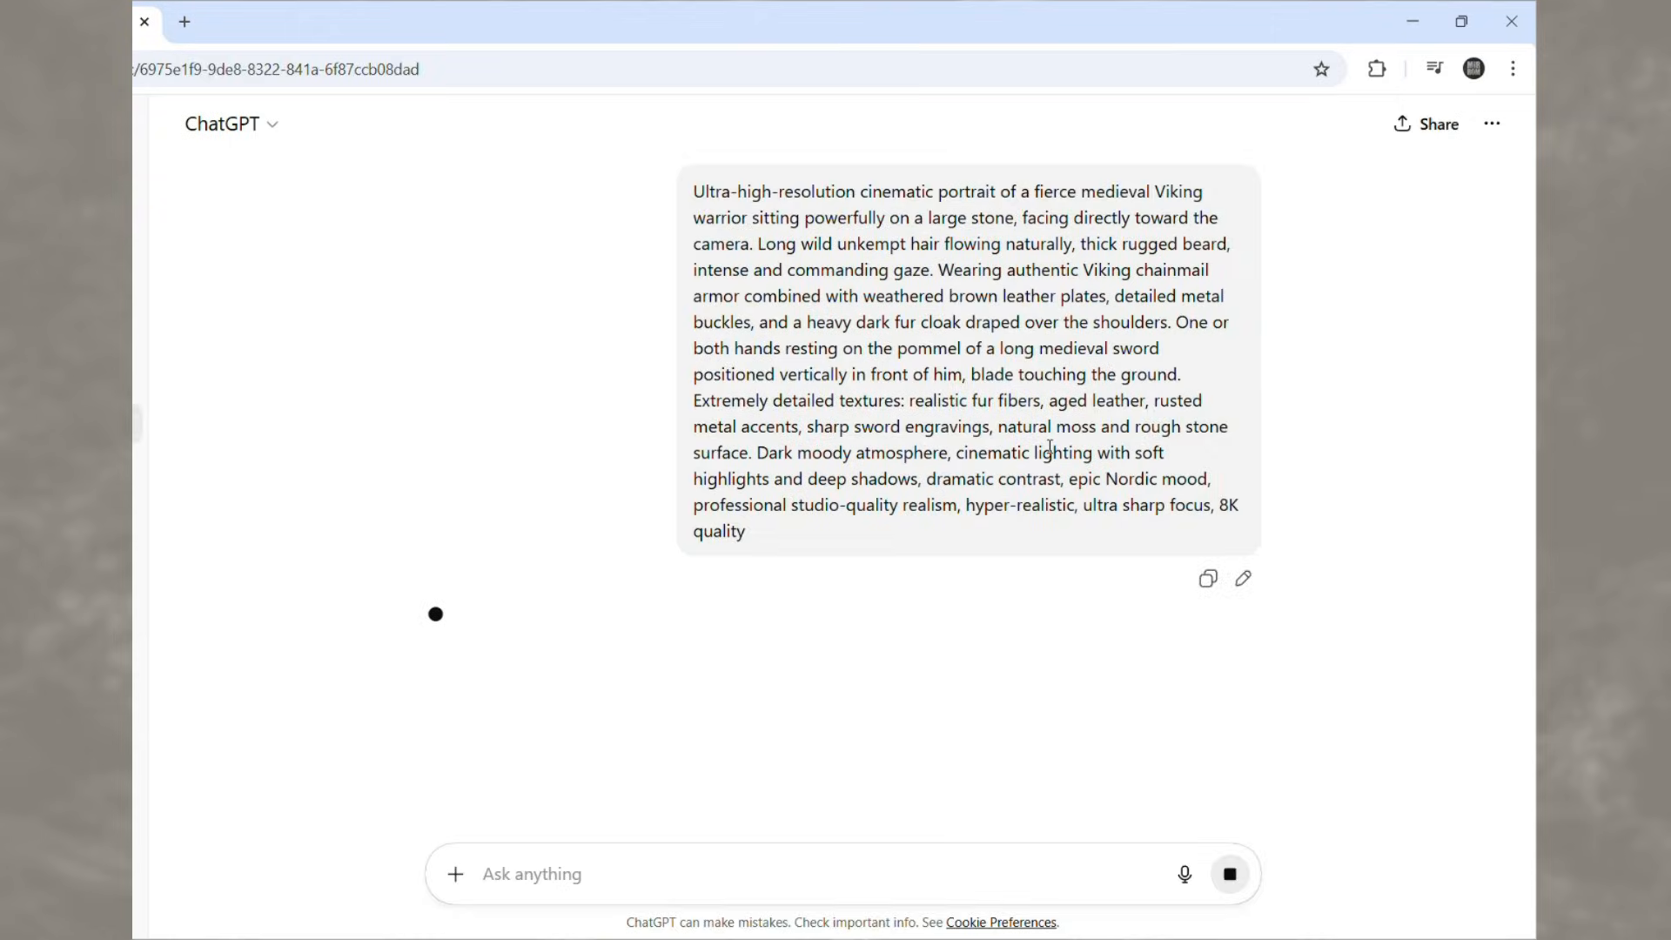
pyautogui.scroll(-5, 1070, 391)
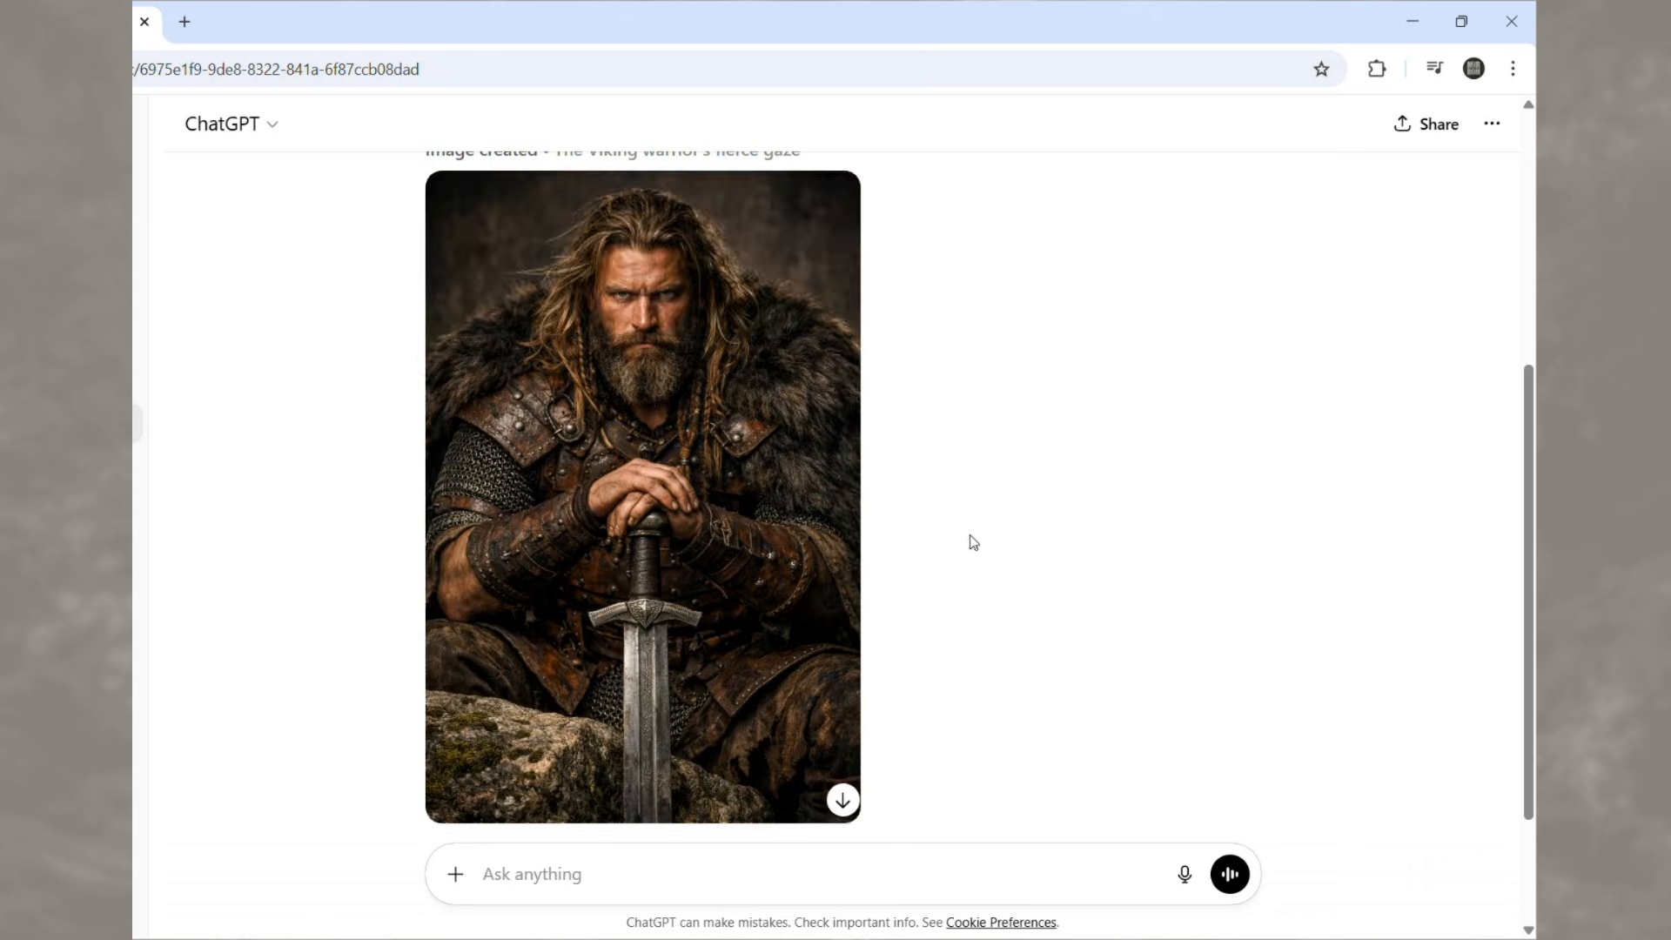
pyautogui.scroll(-3, 957, 535)
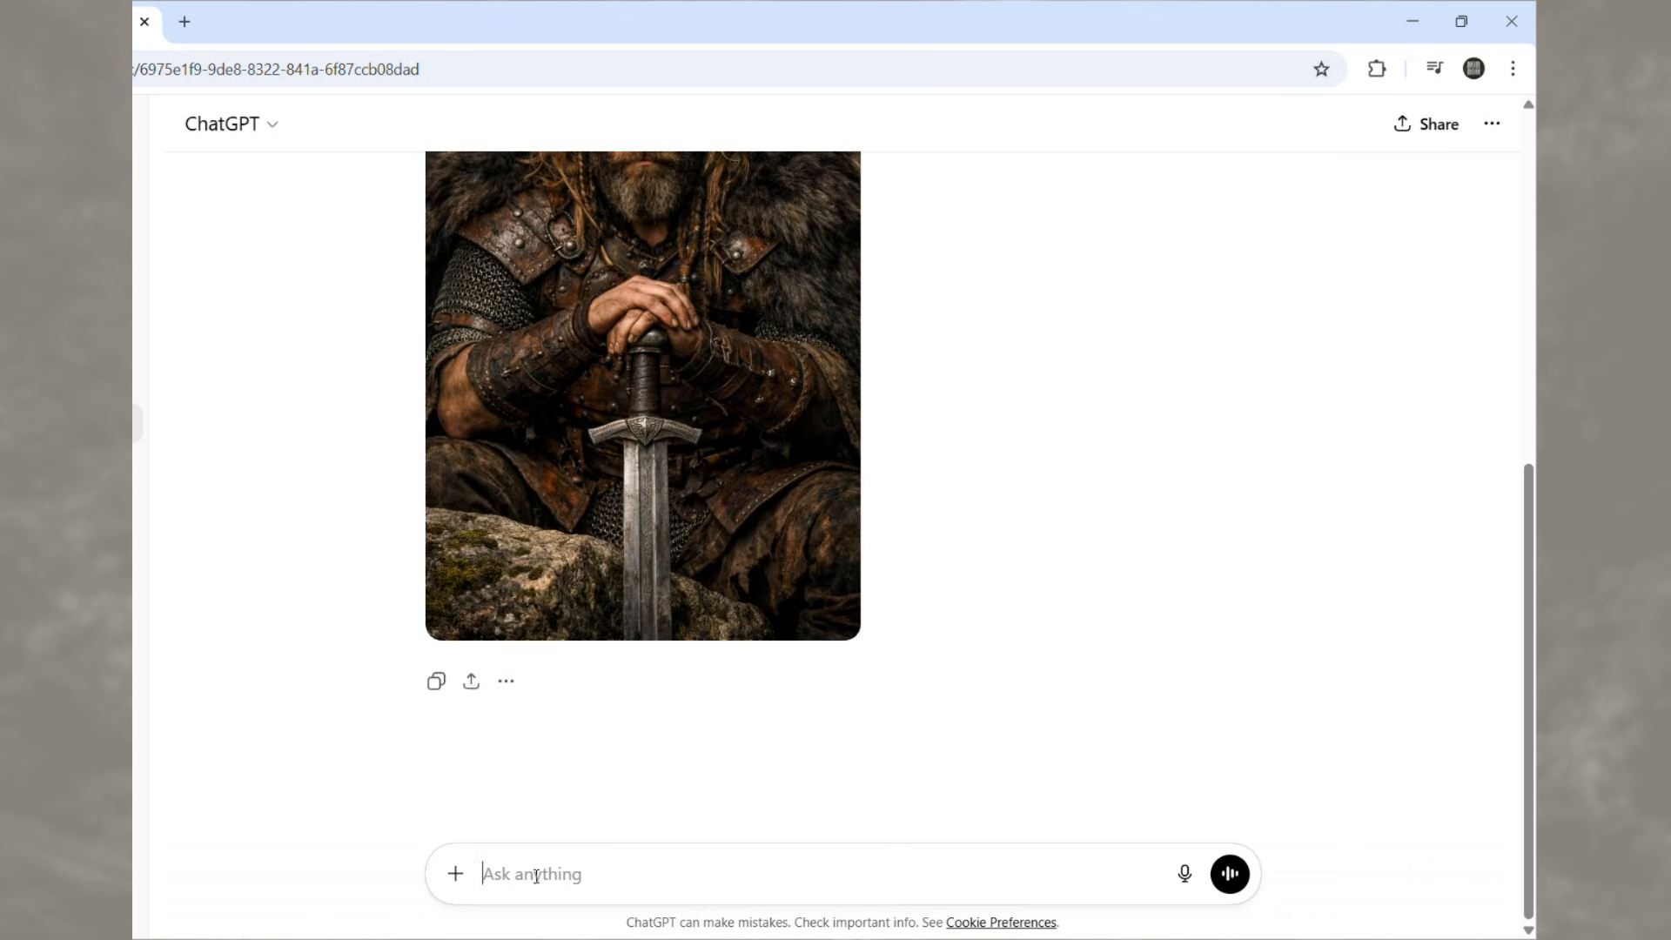
# - Send the follow-up request "Show to the feet and look in front of the stone" for the Viking image
pyautogui.write('Show to the feet a')
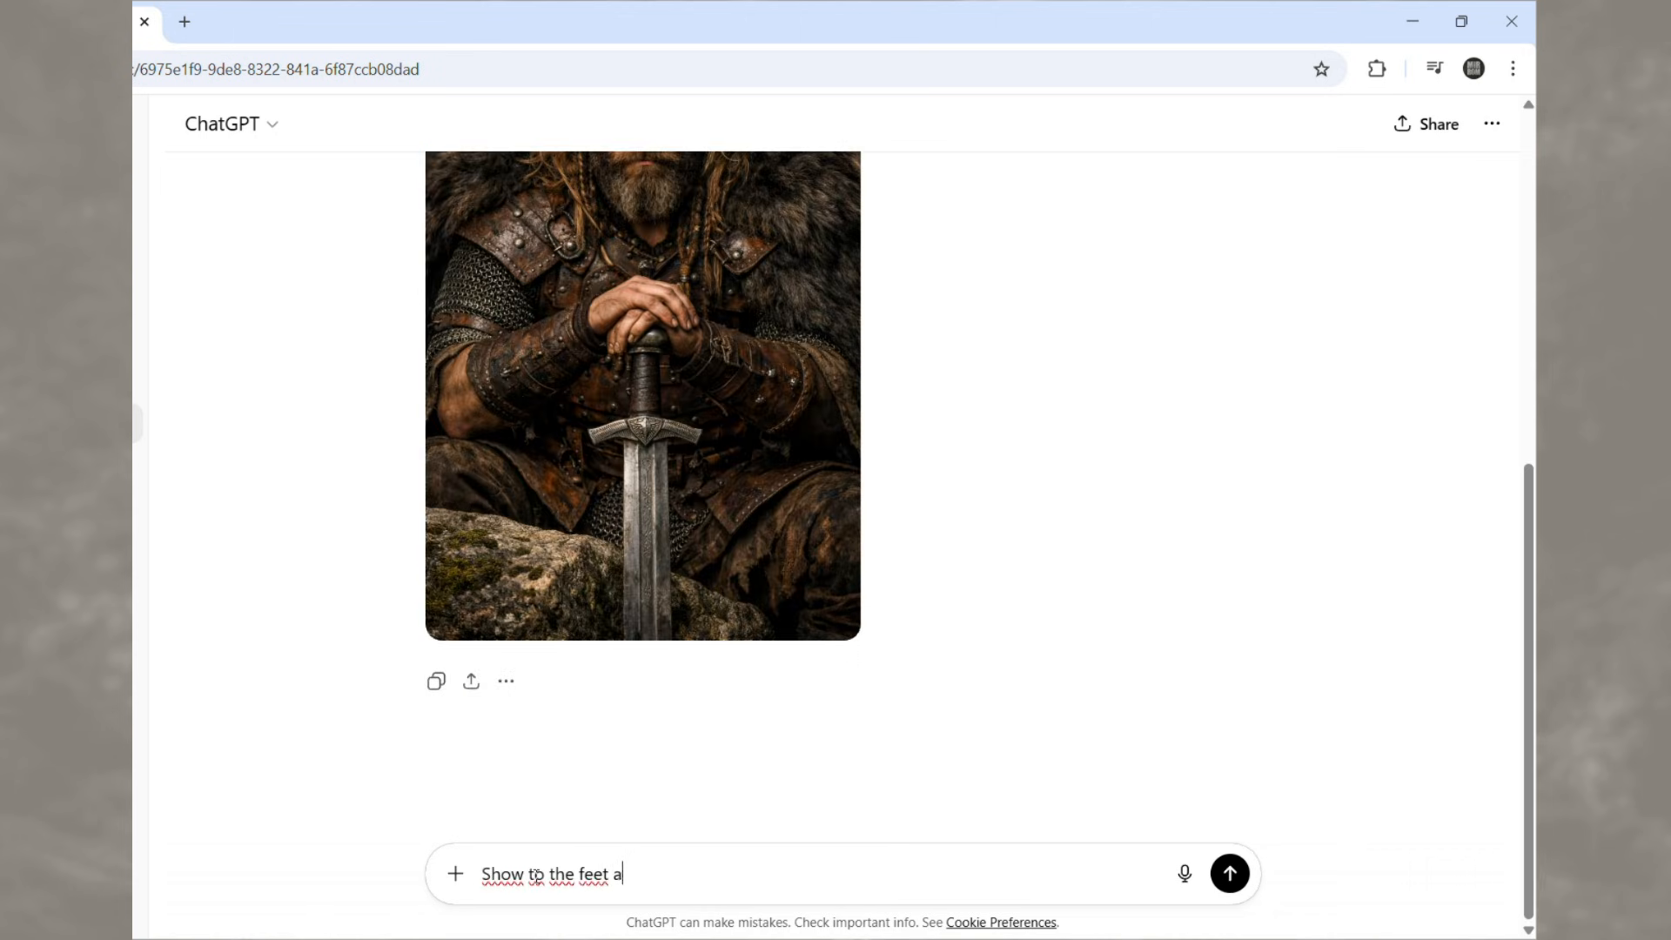
pyautogui.write('nd look in front of the stone')
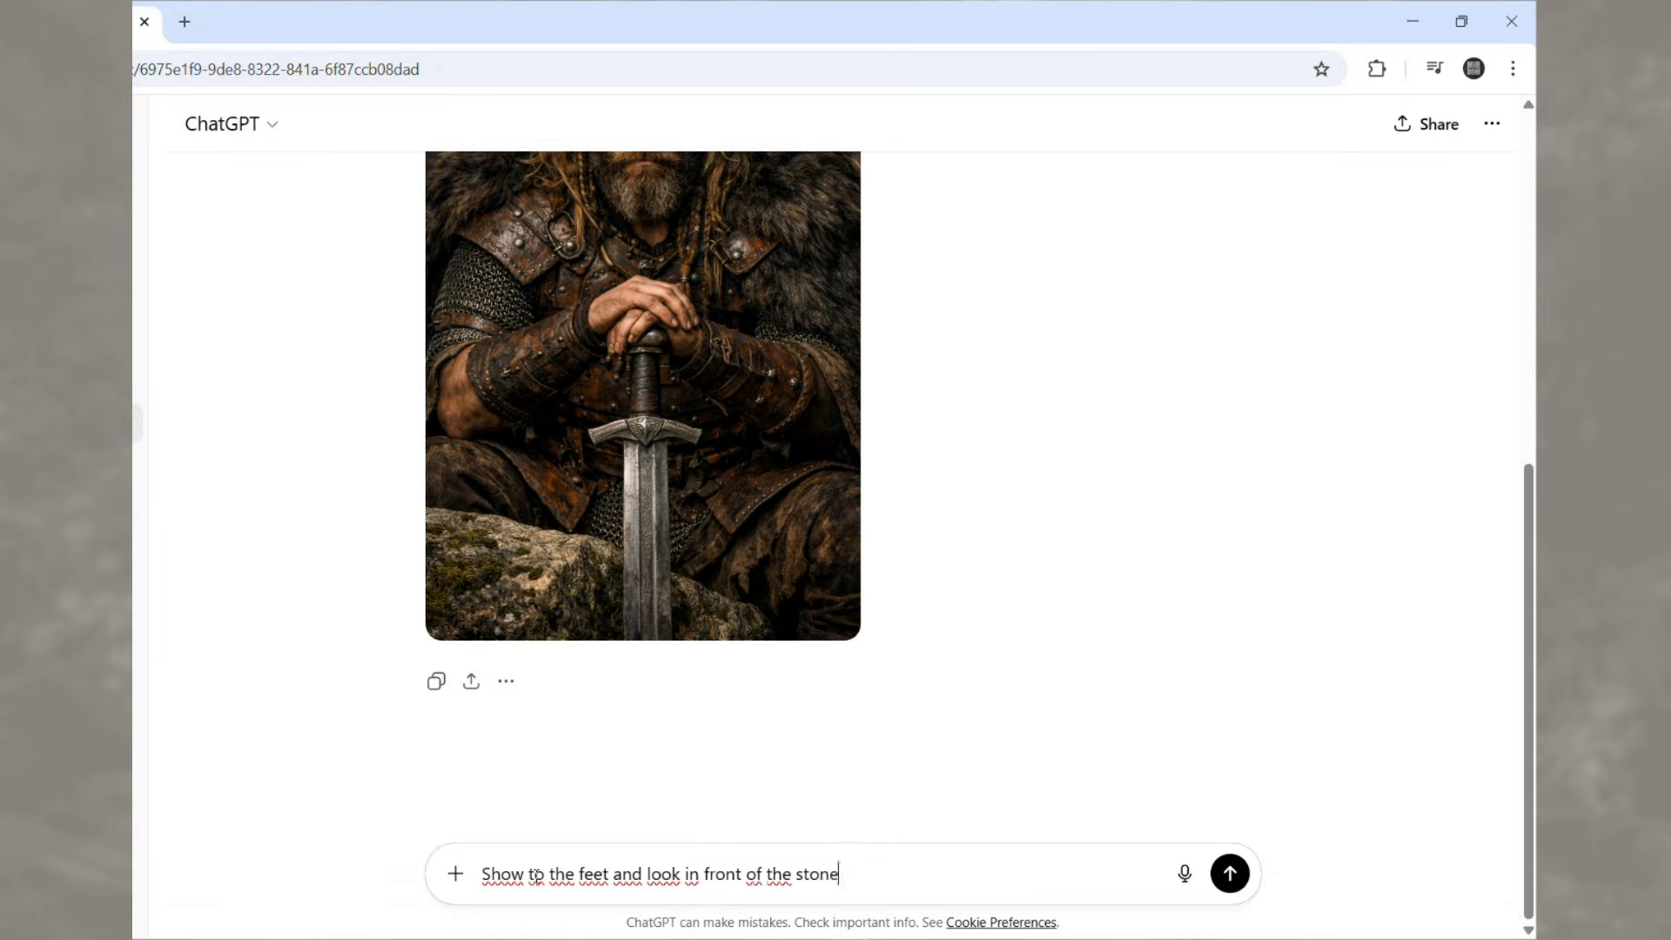
pyautogui.click(1229, 873)
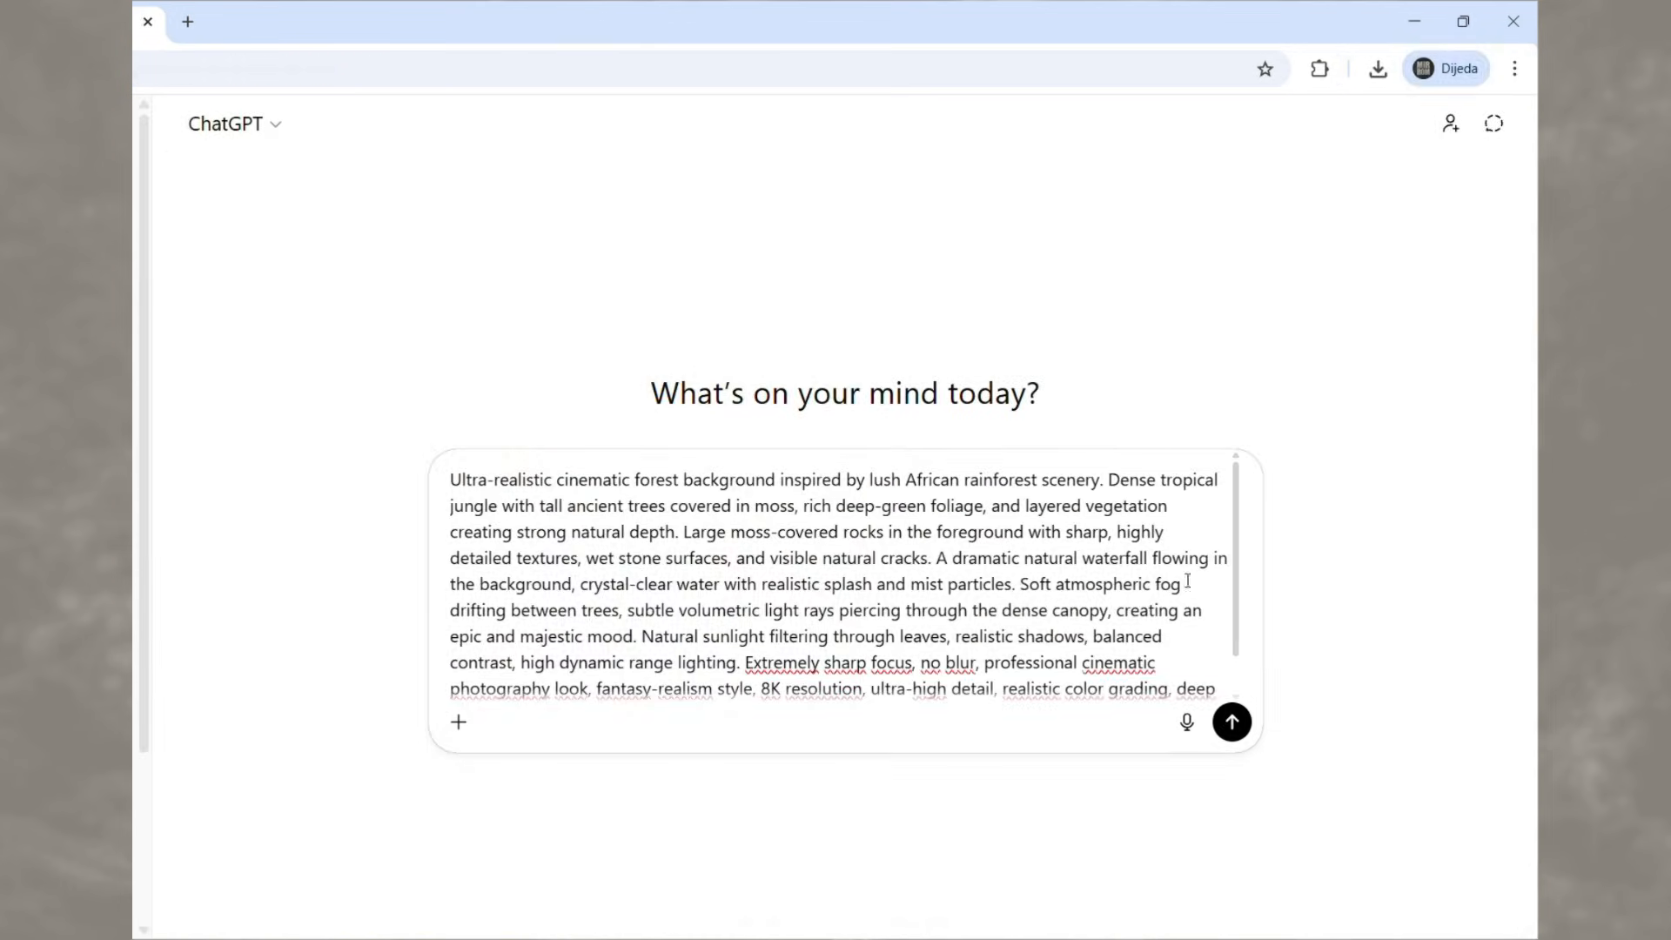
# - Review and submit the prepared prompt for the ultra-realistic African rainforest background with a waterfall
pyautogui.scroll(-2, 1173, 597)
pyautogui.scroll(2, 1218, 557)
pyautogui.click(1227, 726)
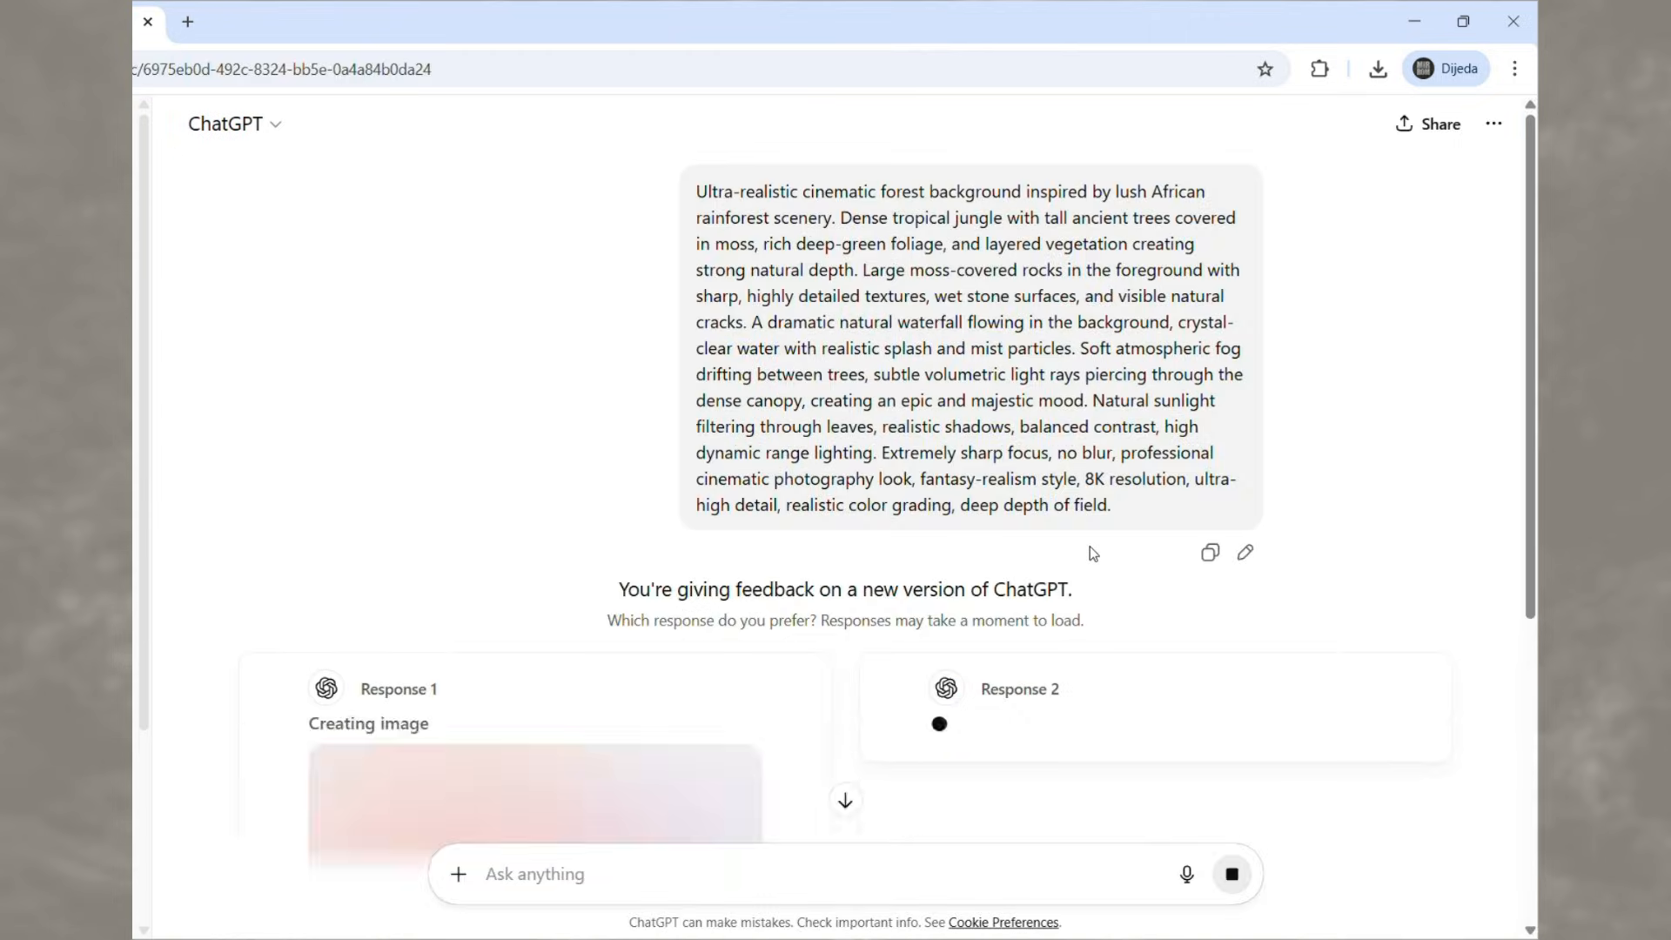
# - Compare the two generated rainforest images and mark Response 1 as the preferred one
pyautogui.scroll(-5, 1092, 554)
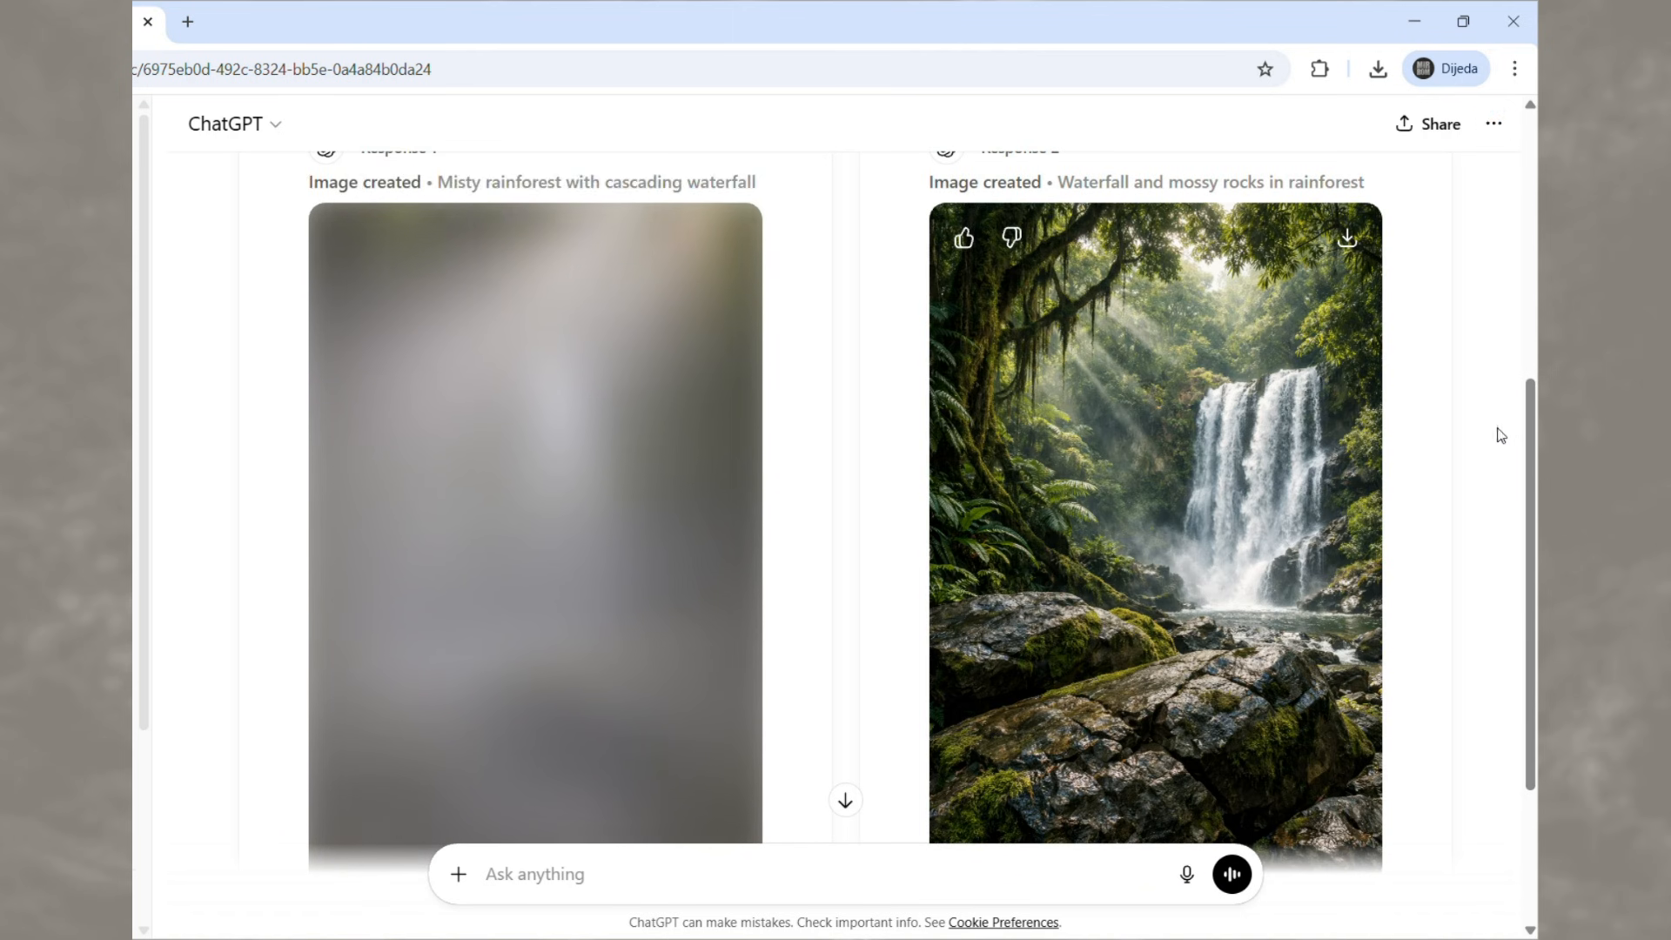
pyautogui.scroll(-2, 1328, 451)
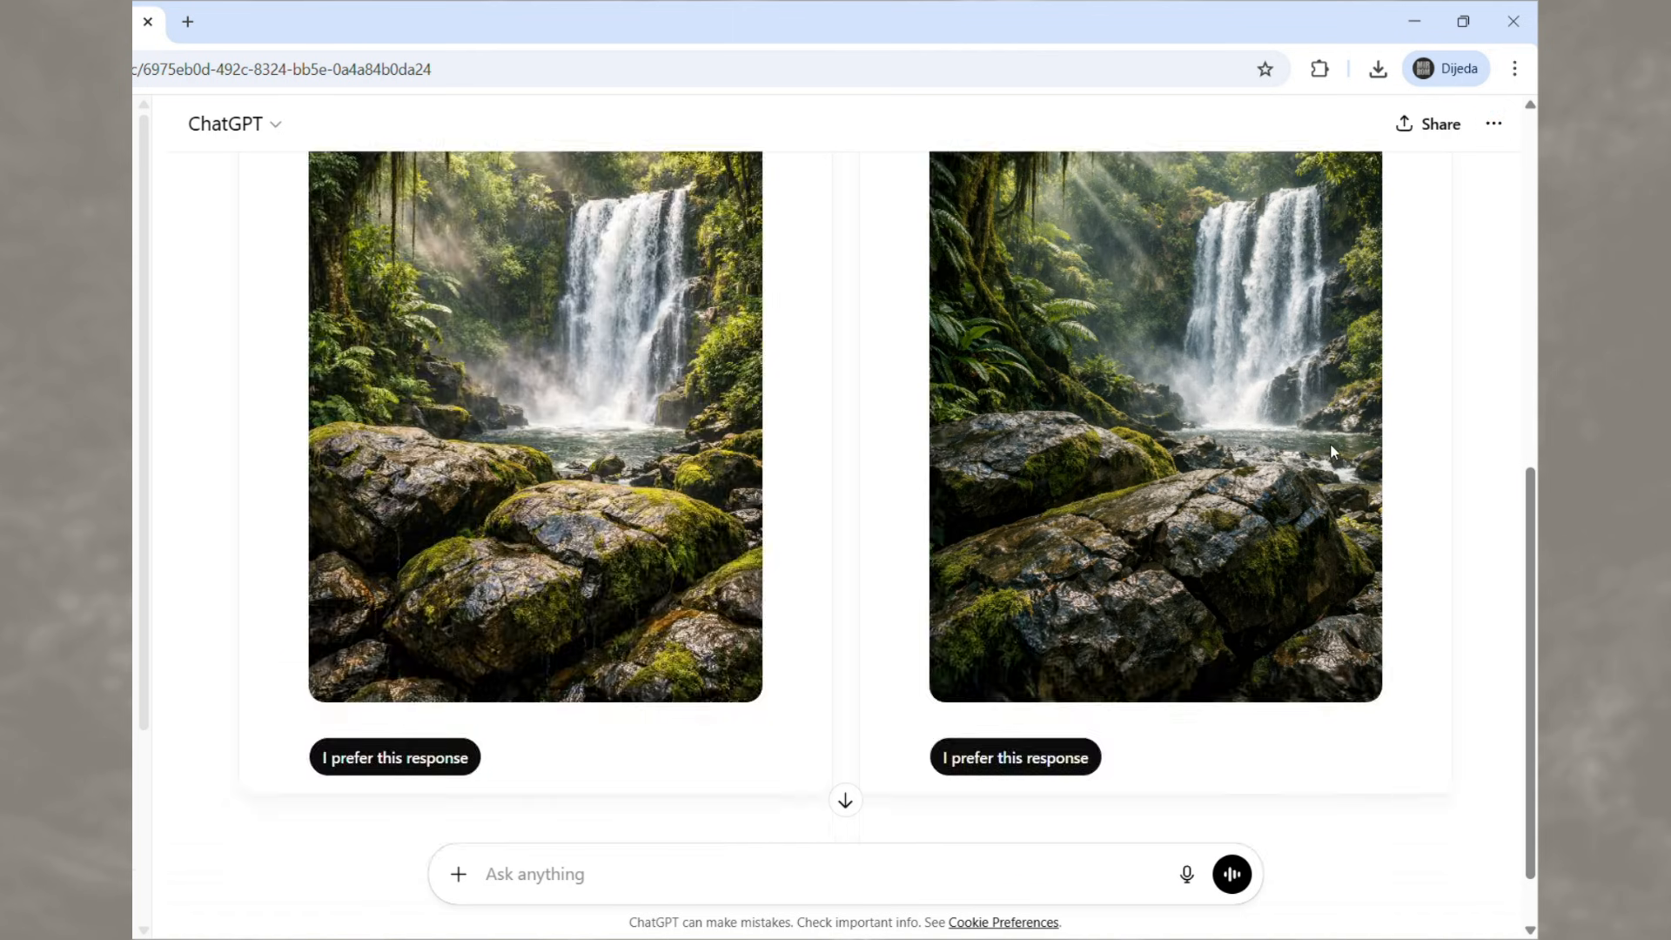
pyautogui.scroll(2, 1331, 445)
pyautogui.scroll(-2, 1330, 445)
pyautogui.scroll(2, 1330, 442)
pyautogui.scroll(-2, 1330, 442)
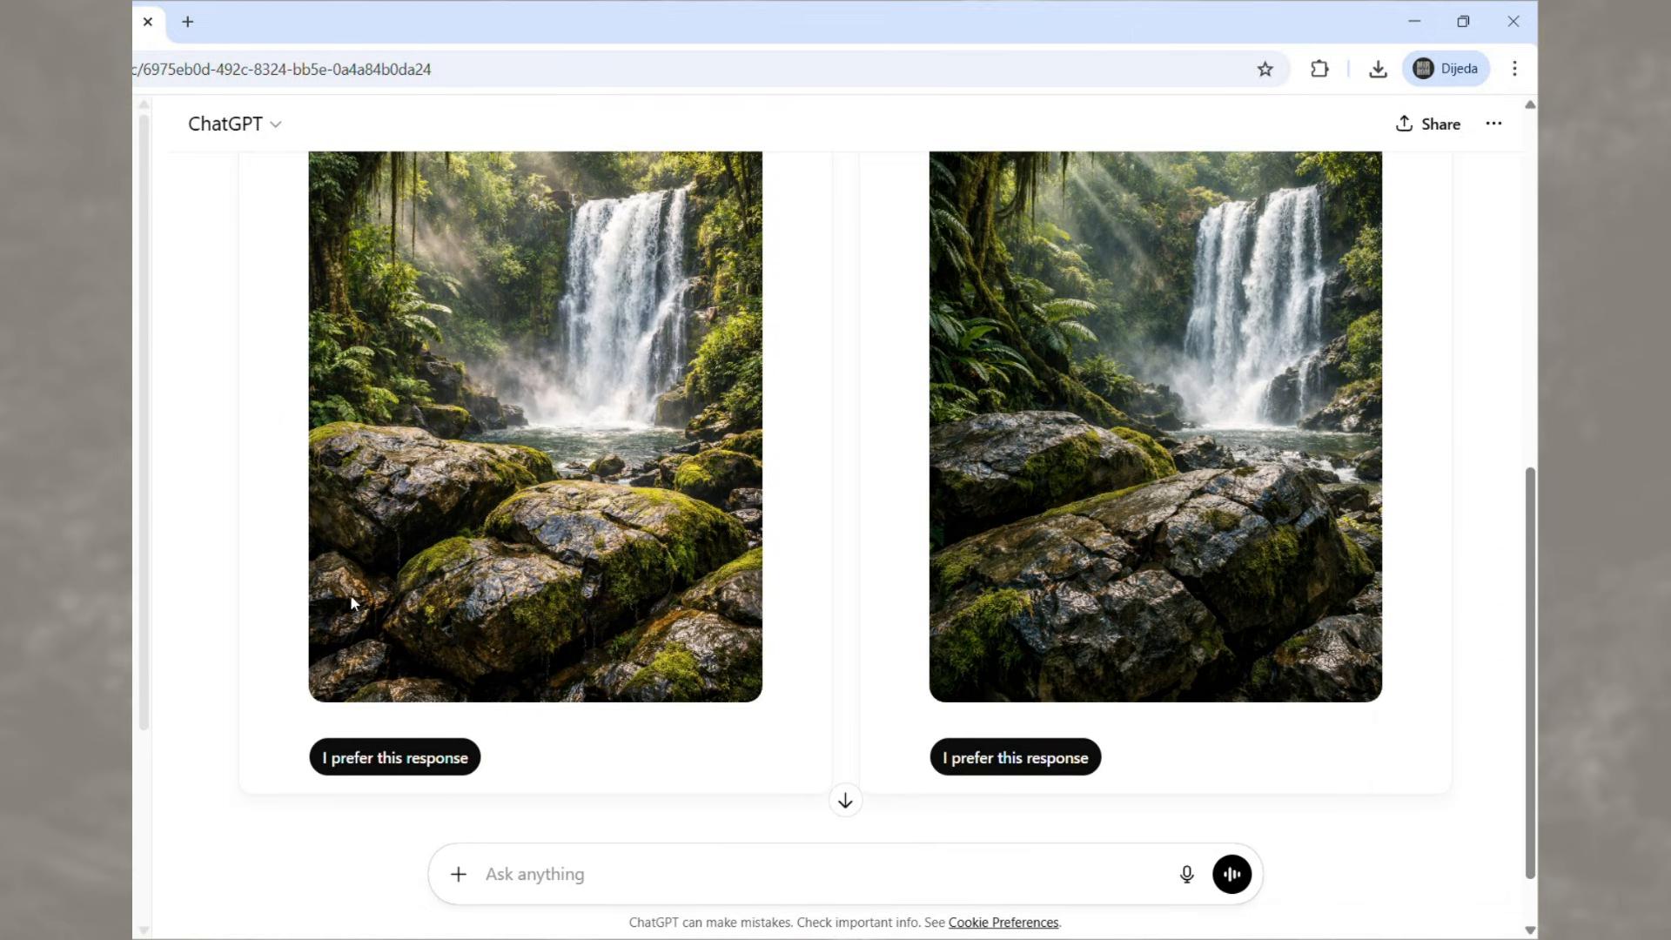
pyautogui.click(396, 756)
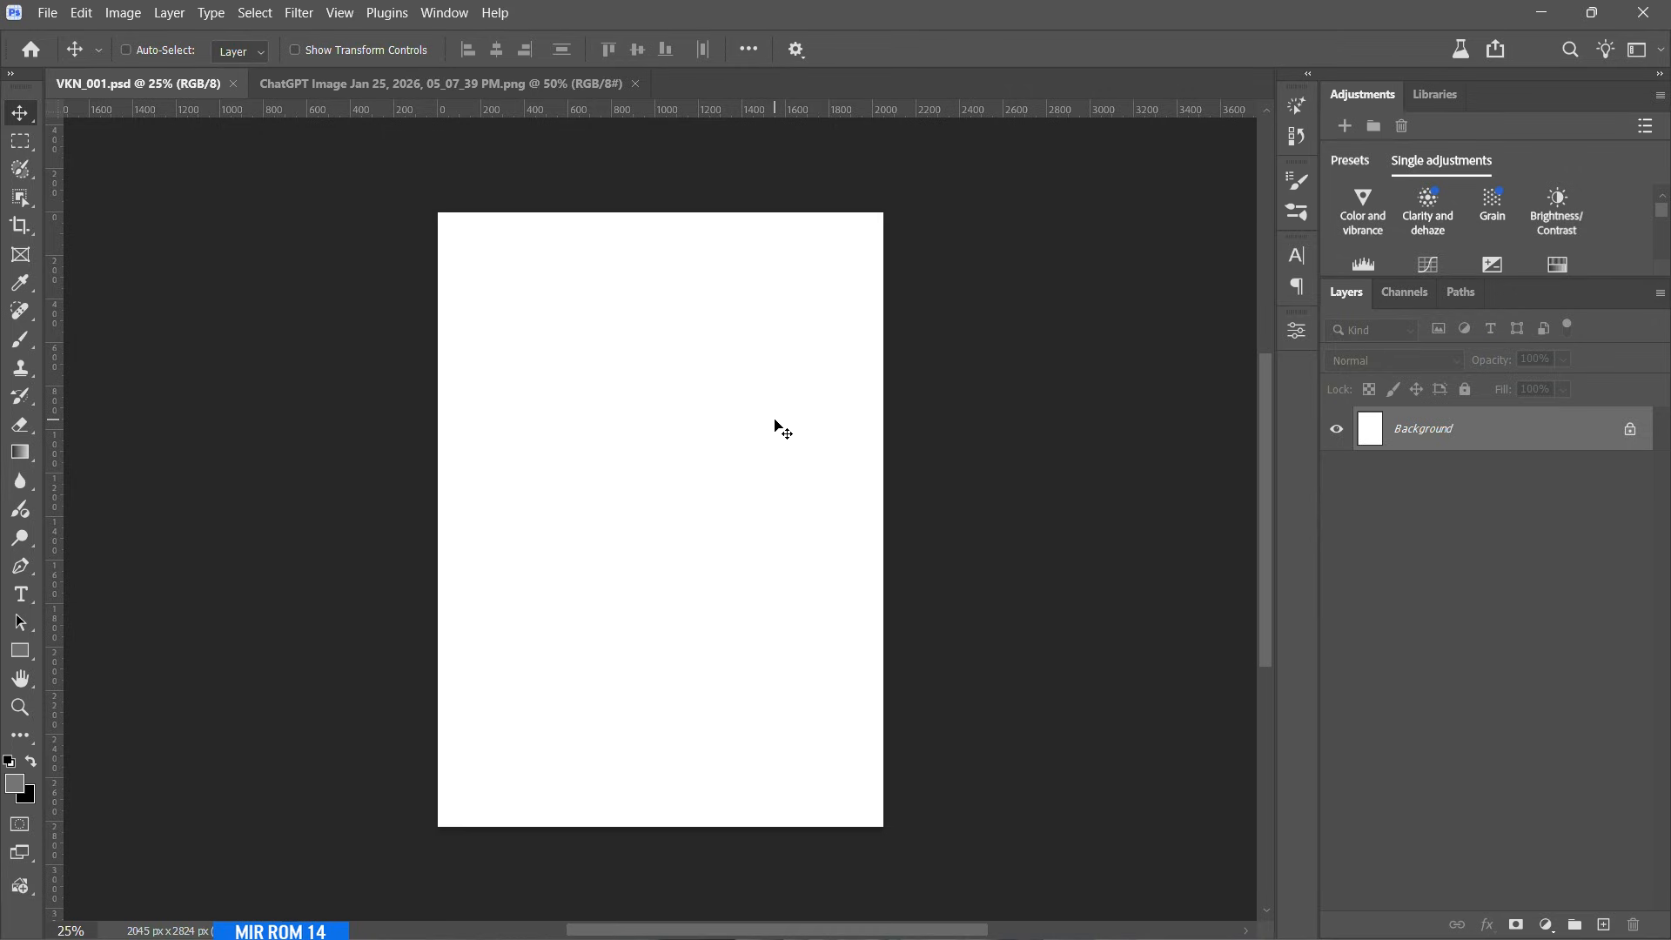
# - In Photoshop, copy the waterfall image onto the middle of the VKN_001.psd canvas and close the source image document
pyautogui.click(576, 84)
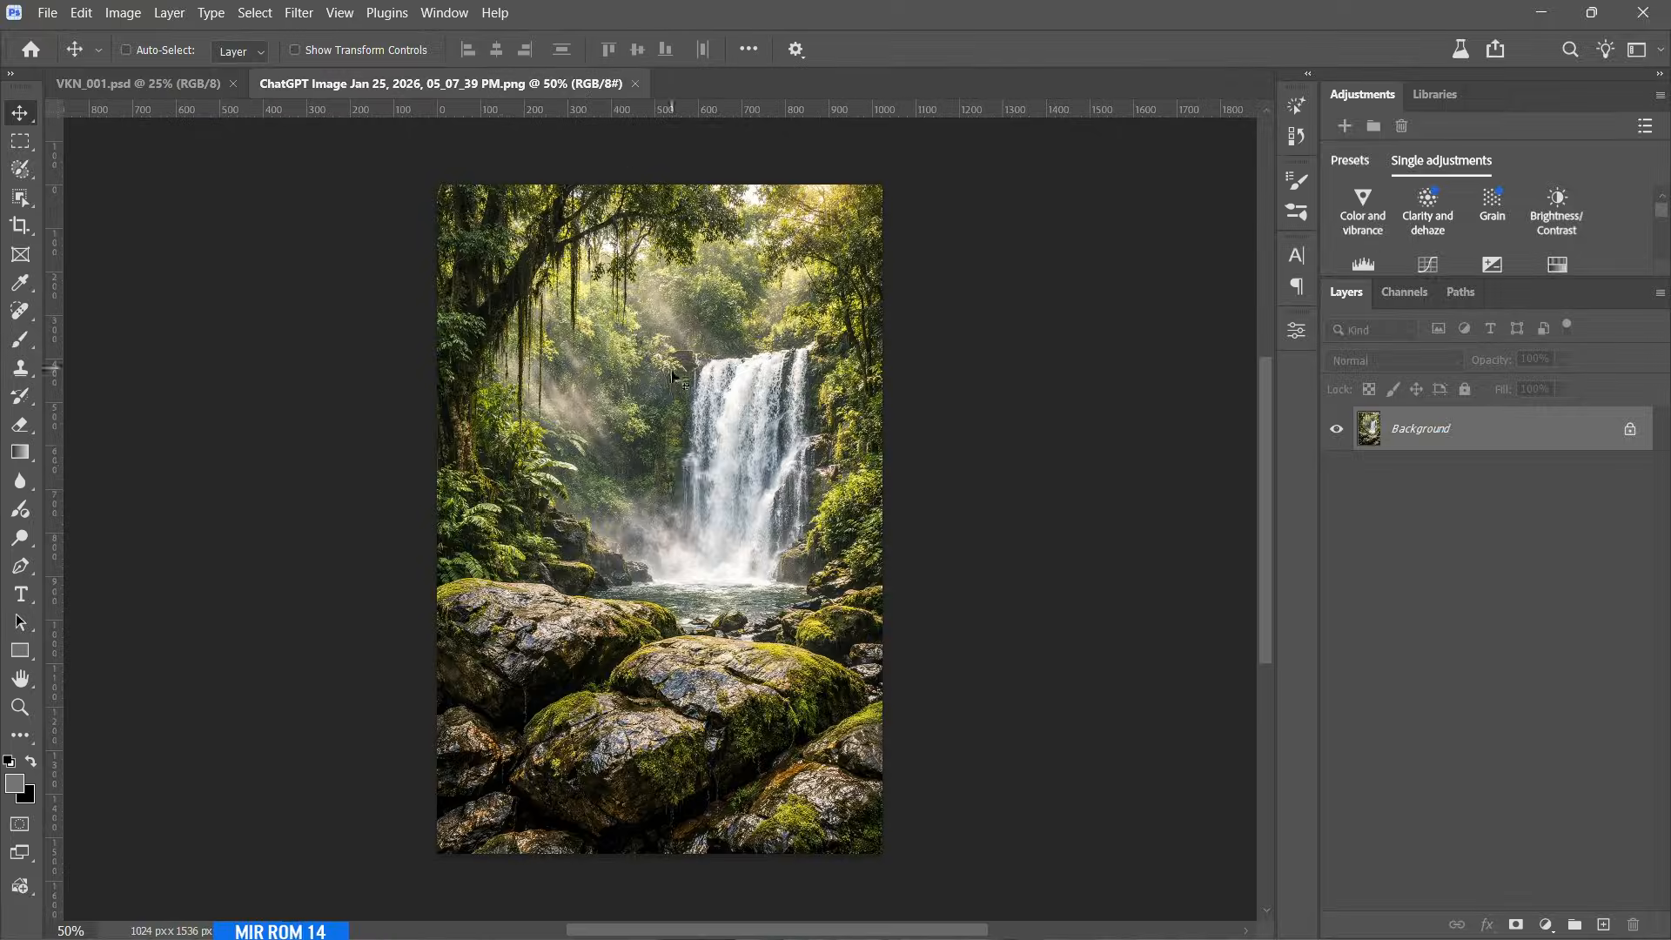
pyautogui.moveTo(281, 158); pyautogui.dragTo(687, 481)
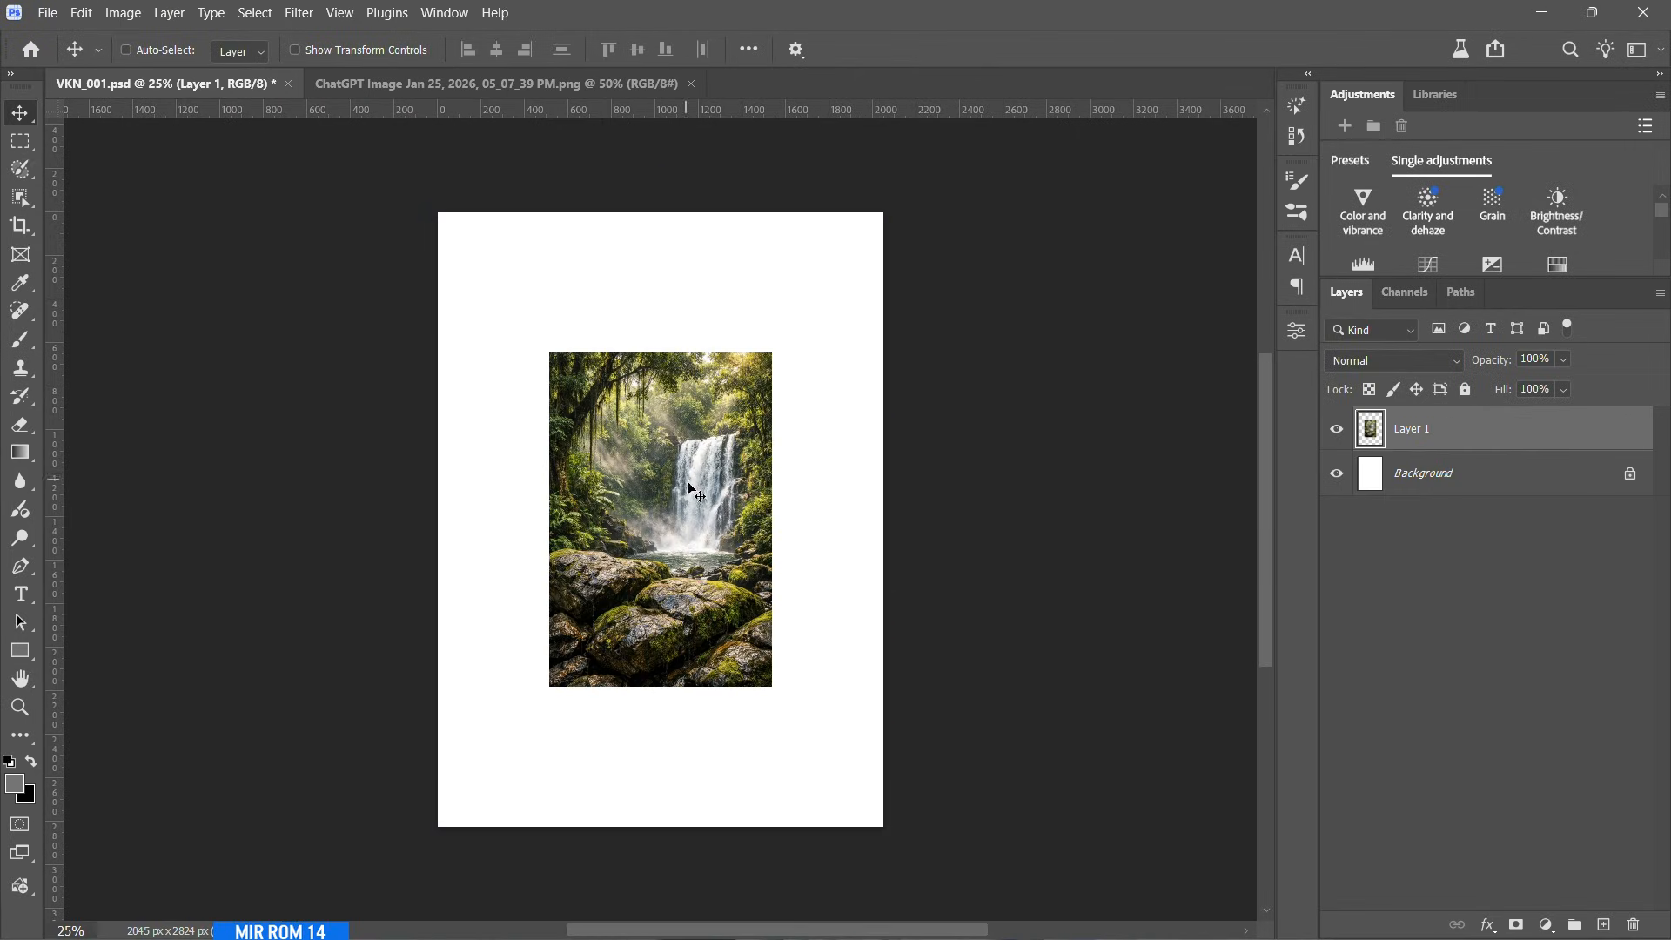
pyautogui.click(691, 83)
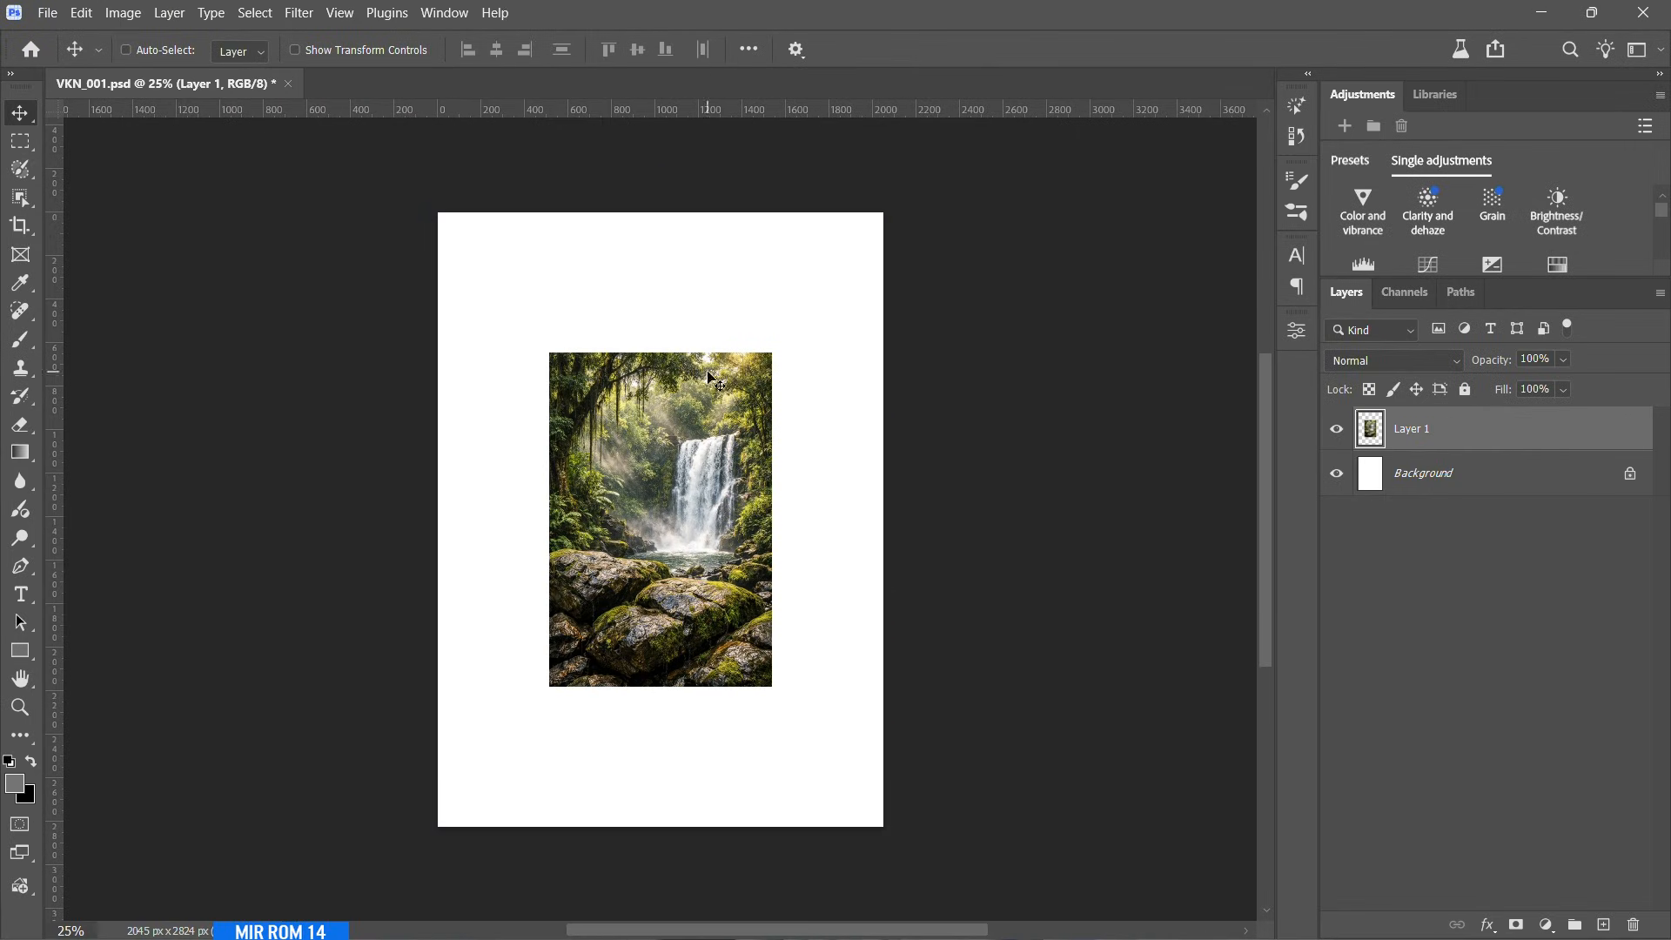
# - Show the Contextual Task Bar
pyautogui.click(443, 12)
pyautogui.click(644, 911)
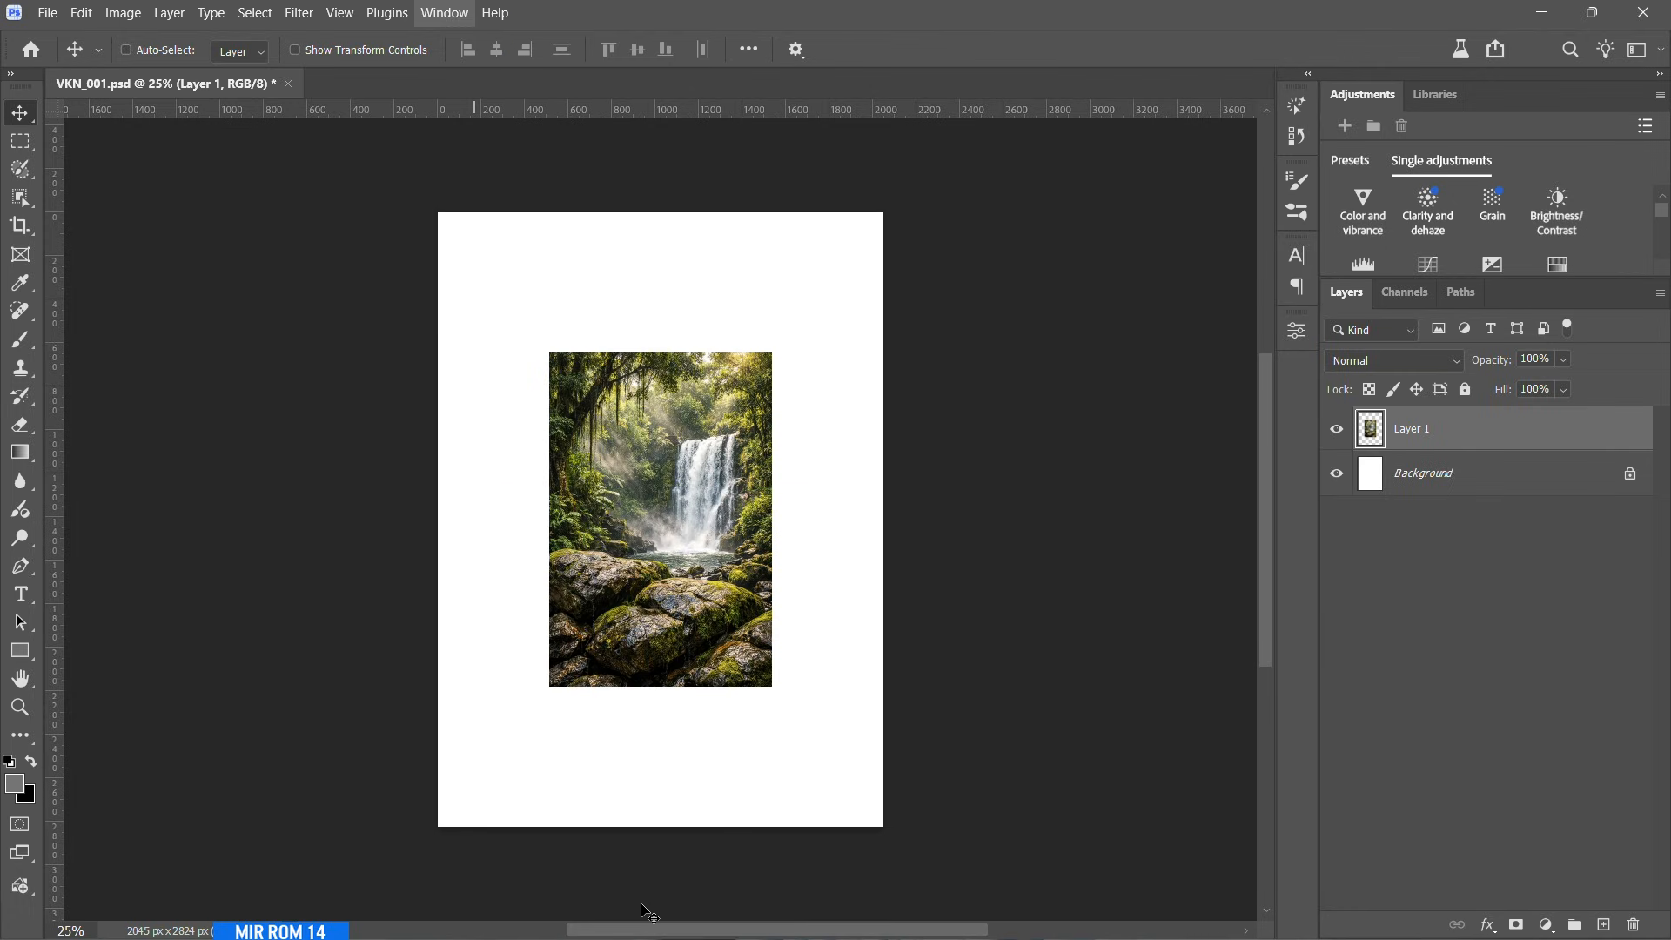
pyautogui.scroll(-1, 818, 679)
pyautogui.scroll(1, 747, 686)
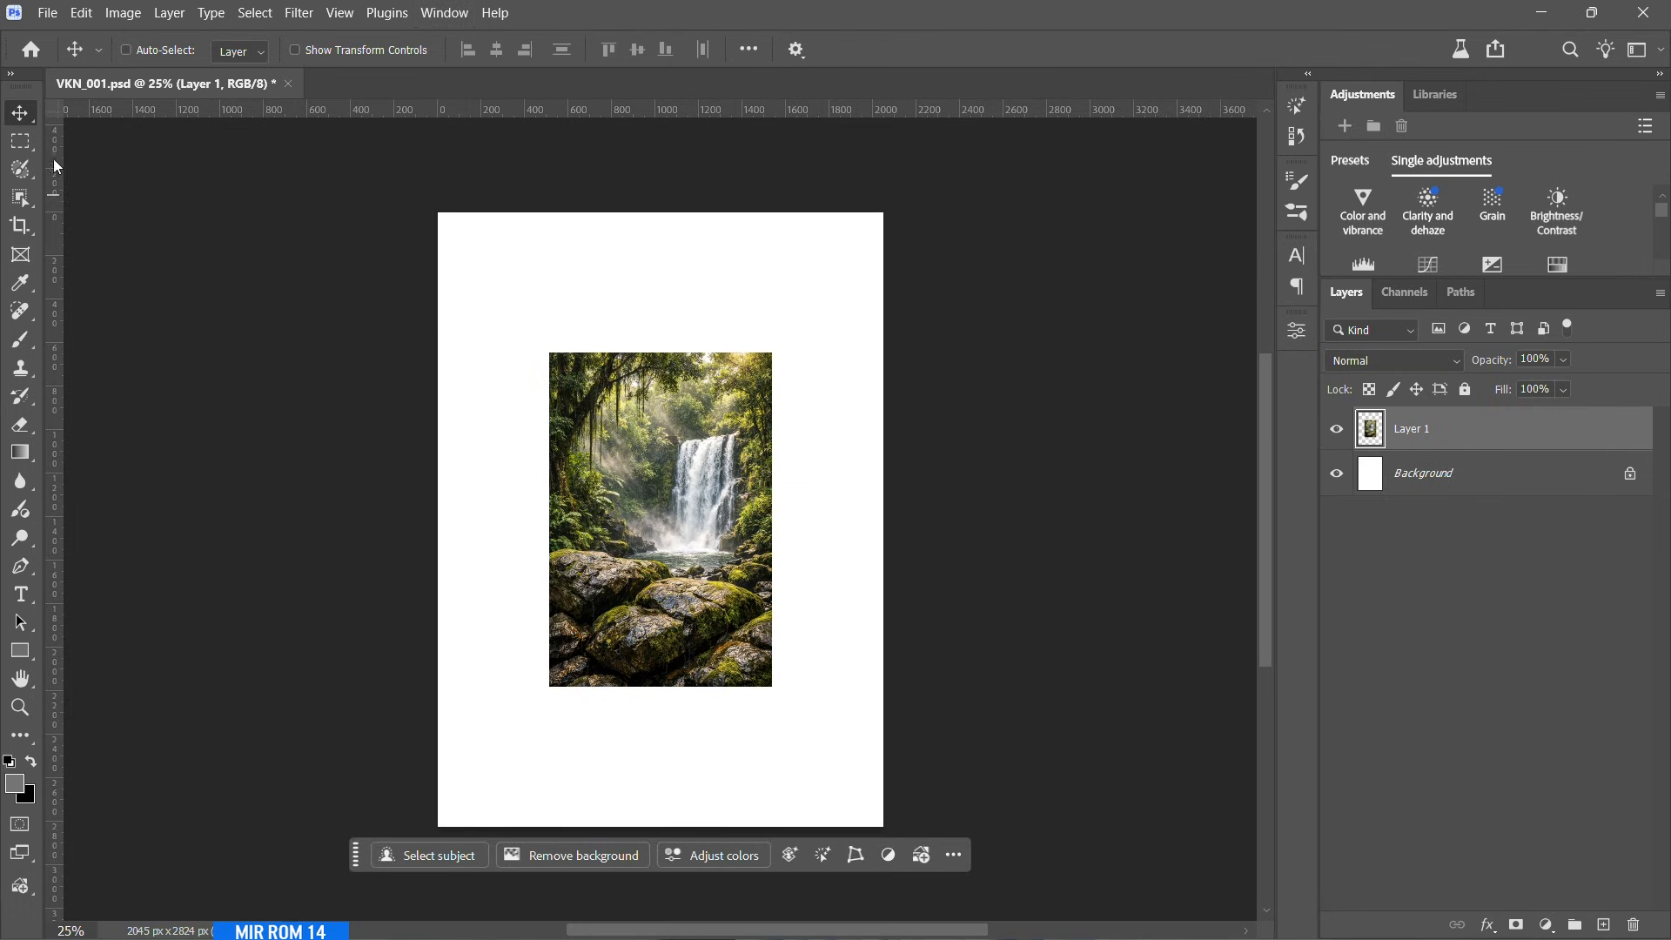
# - Select the white area on all four sides of the waterfall image with added rectangular marquees slightly overlapping its edges
pyautogui.click(21, 141)
pyautogui.click(83, 145)
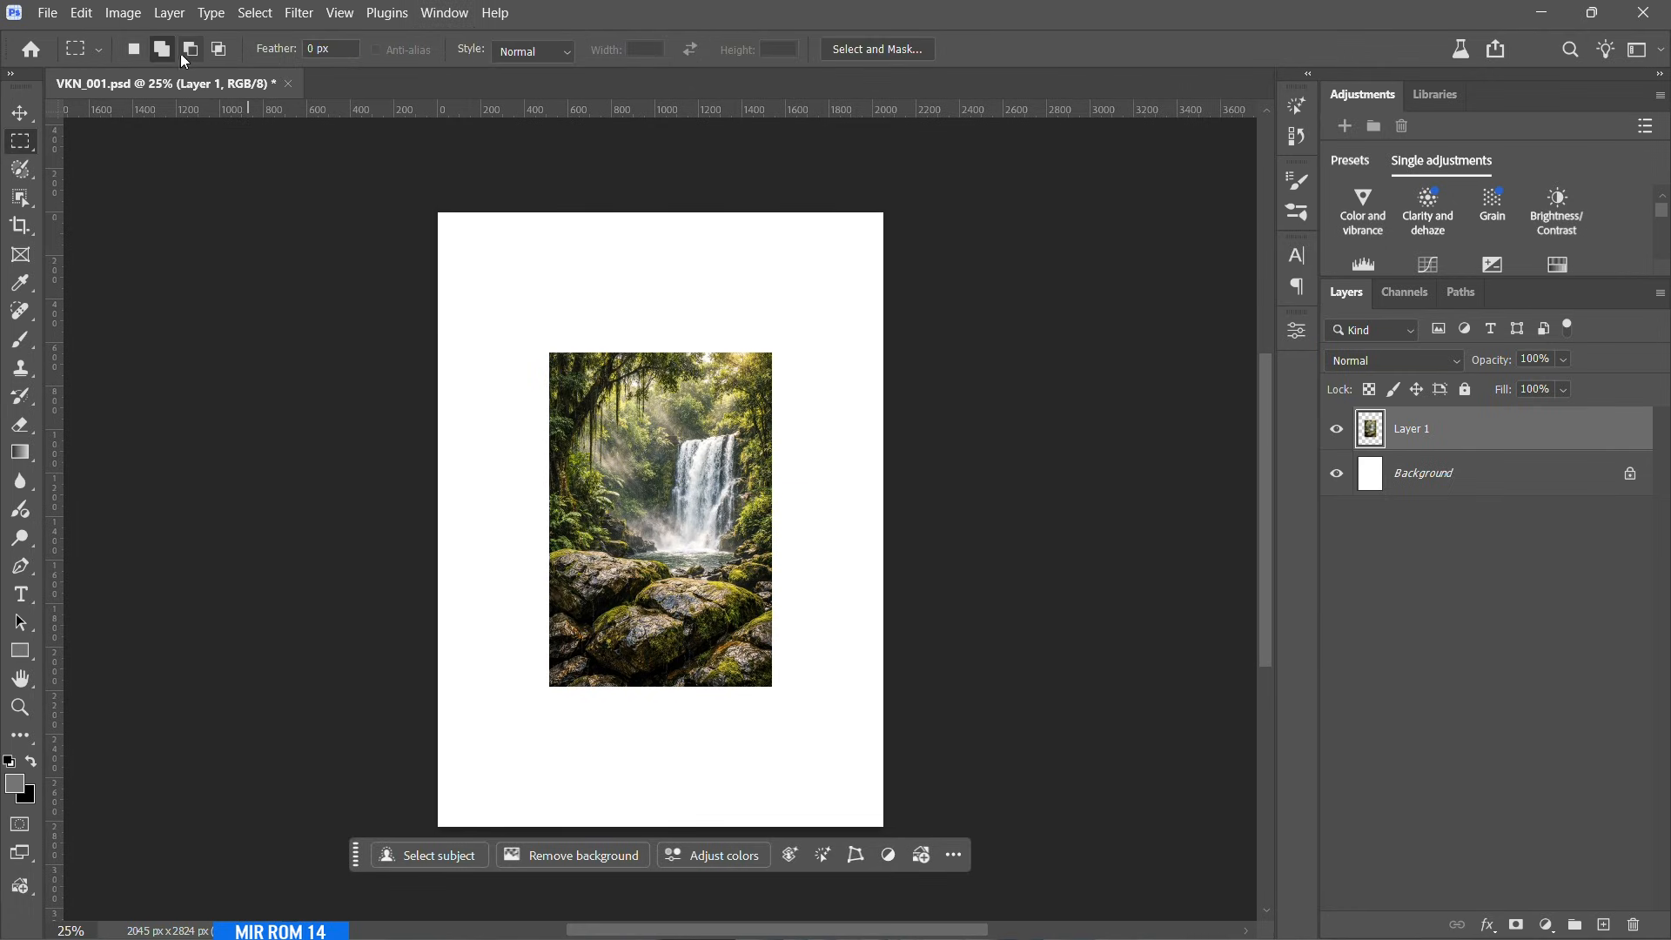
pyautogui.moveTo(438, 213); pyautogui.dragTo(942, 358)
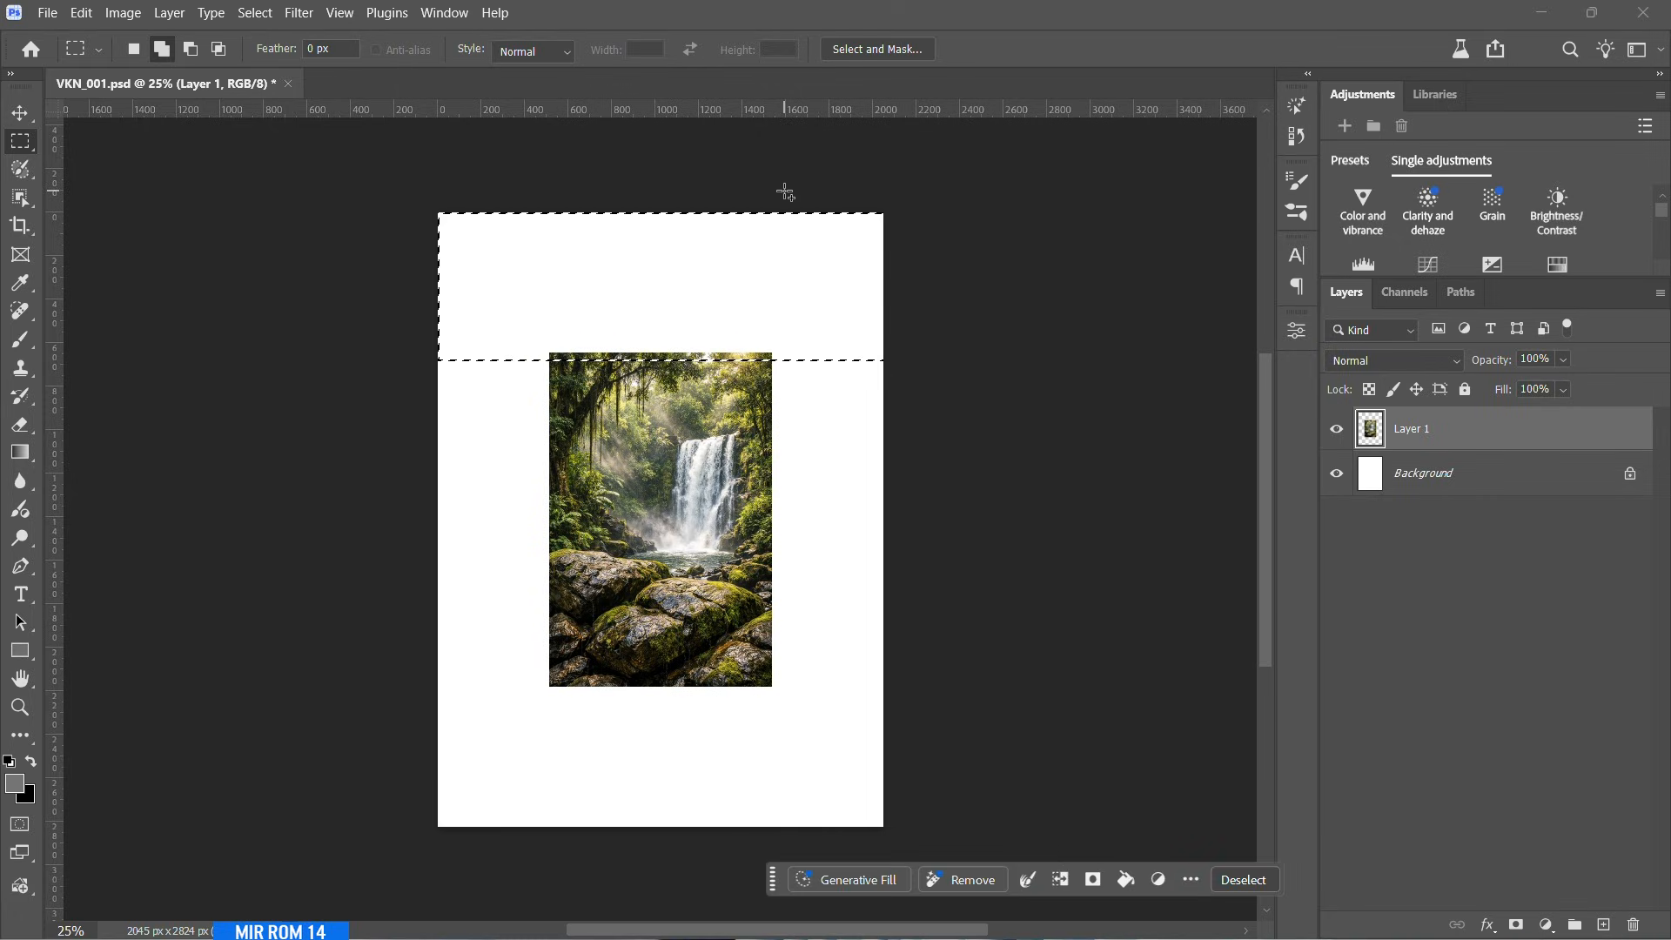
pyautogui.moveTo(763, 213); pyautogui.dragTo(1006, 851)
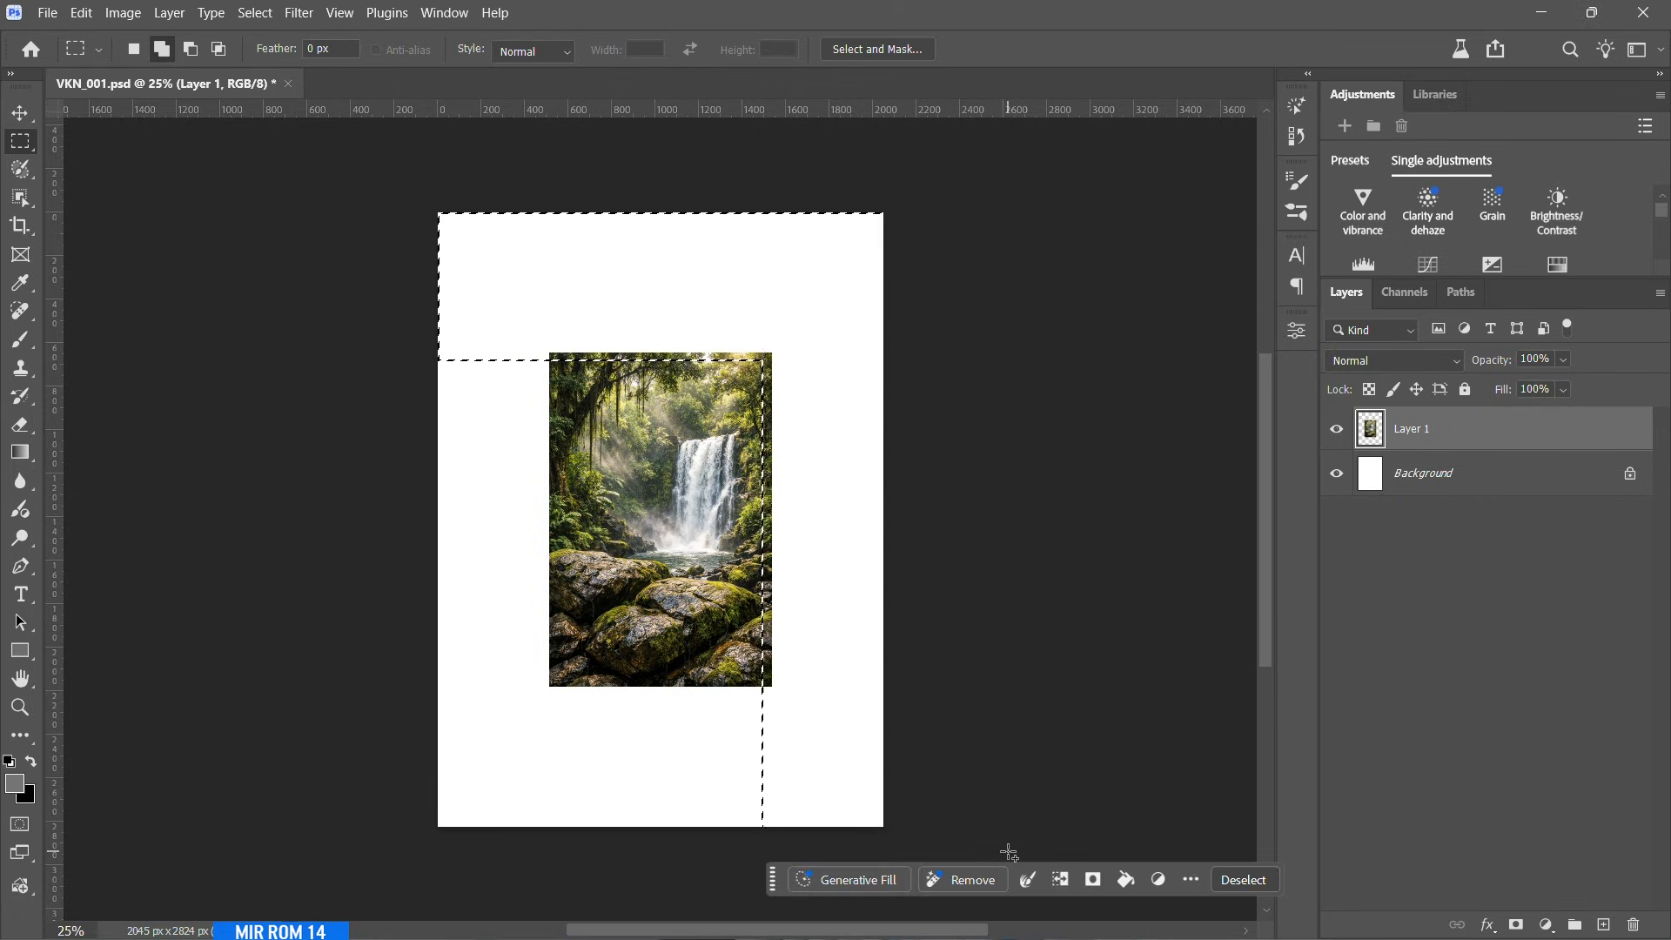
pyautogui.scroll(-2, 927, 802)
pyautogui.moveTo(412, 627); pyautogui.dragTo(1007, 843)
pyautogui.moveTo(396, 161); pyautogui.dragTo(548, 868)
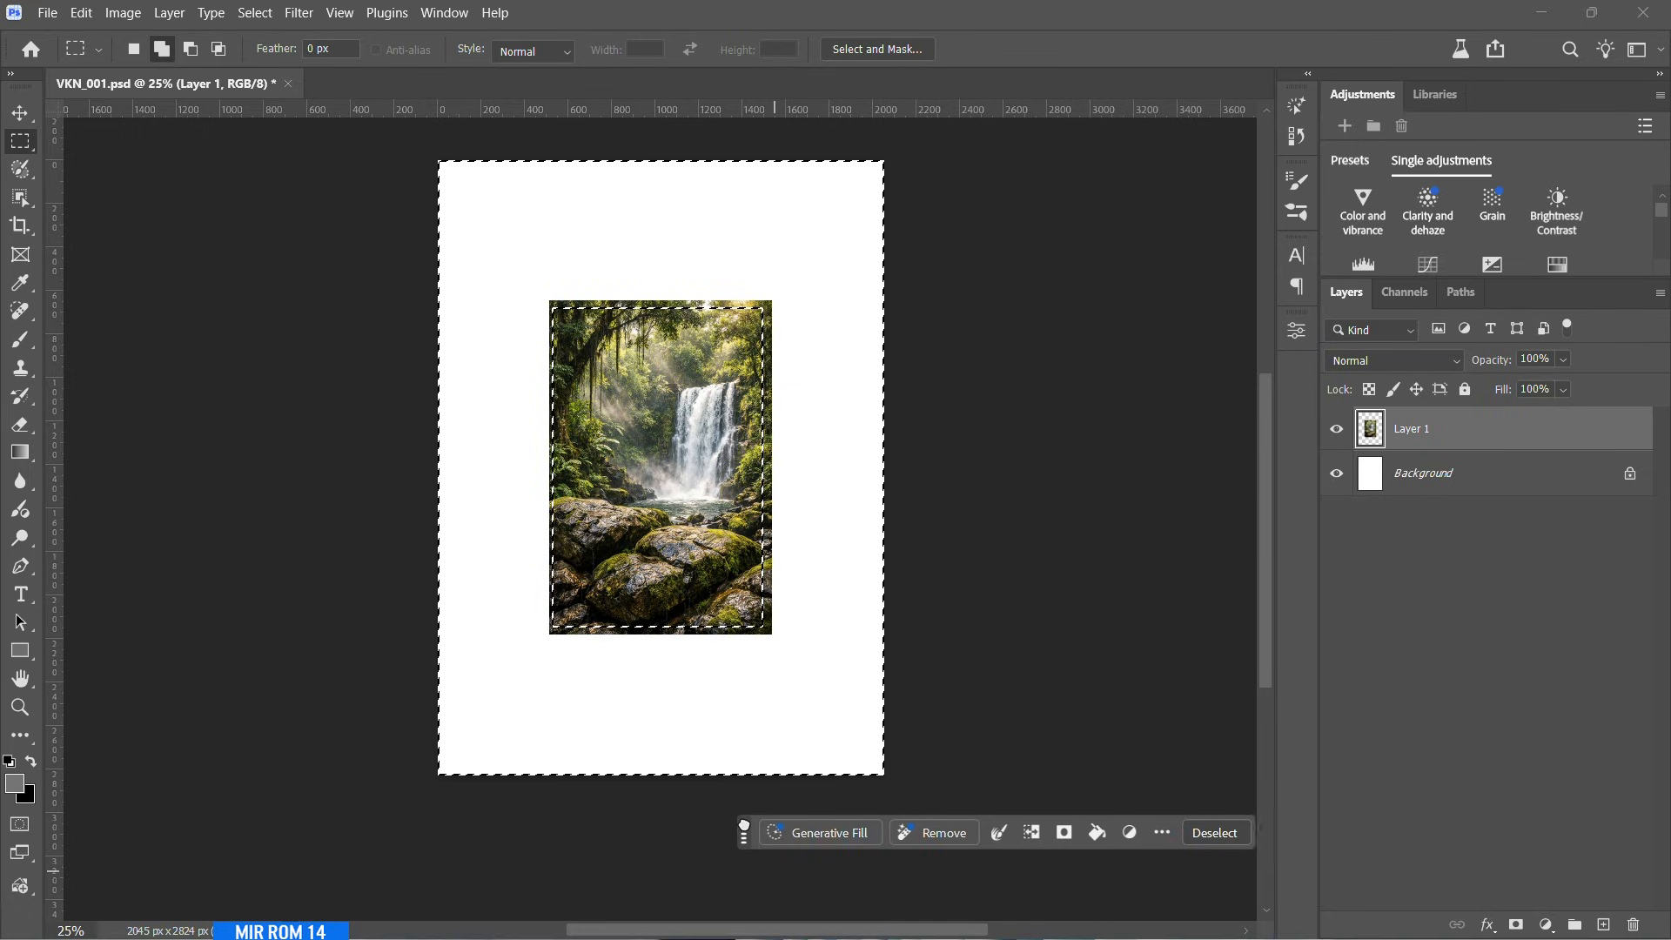
# - Run Generative Fill on the selected border with the Firefly Fill & Expand (beta) model and no prompt
pyautogui.click(803, 820)
pyautogui.click(735, 808)
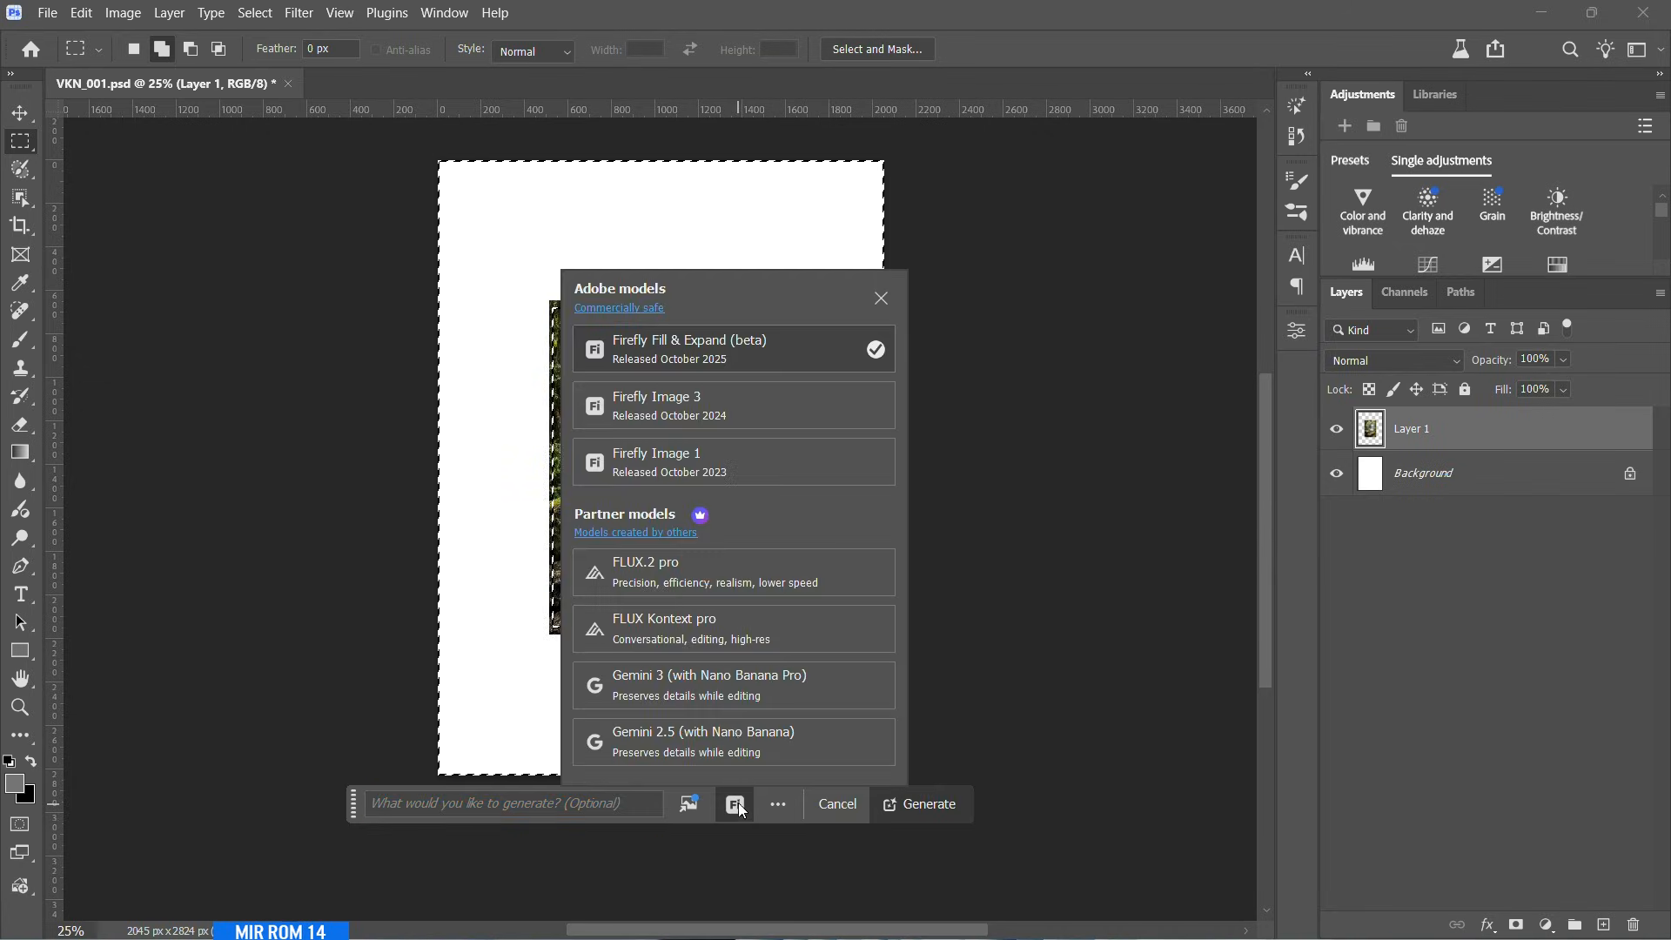
pyautogui.click(786, 352)
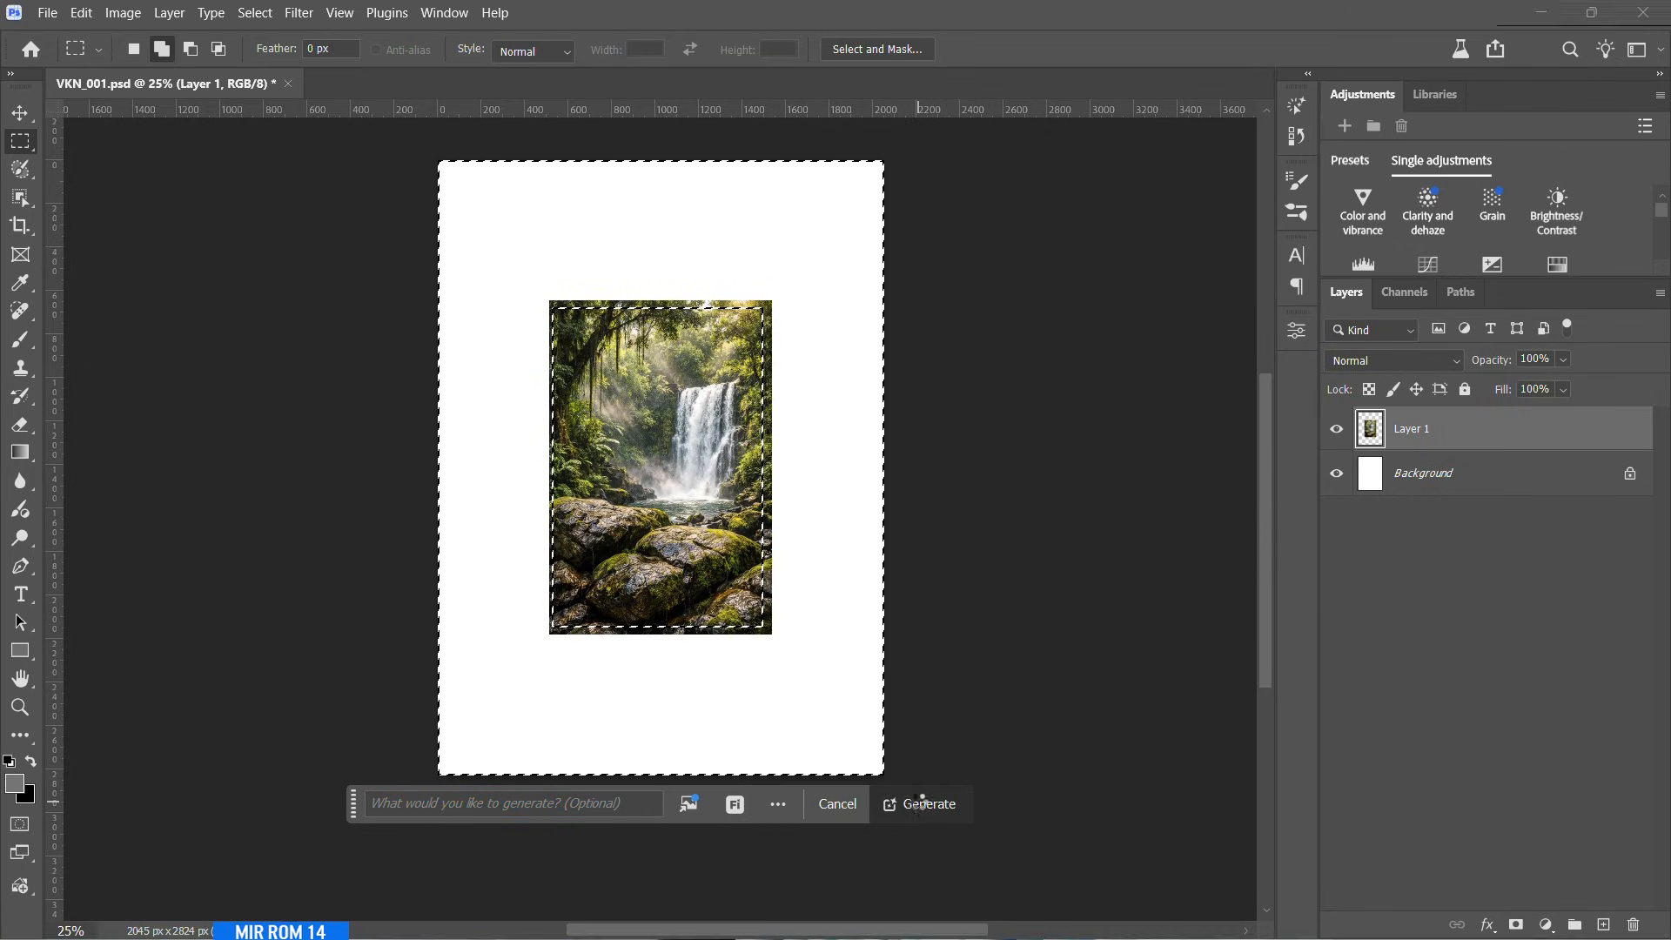
pyautogui.click(916, 803)
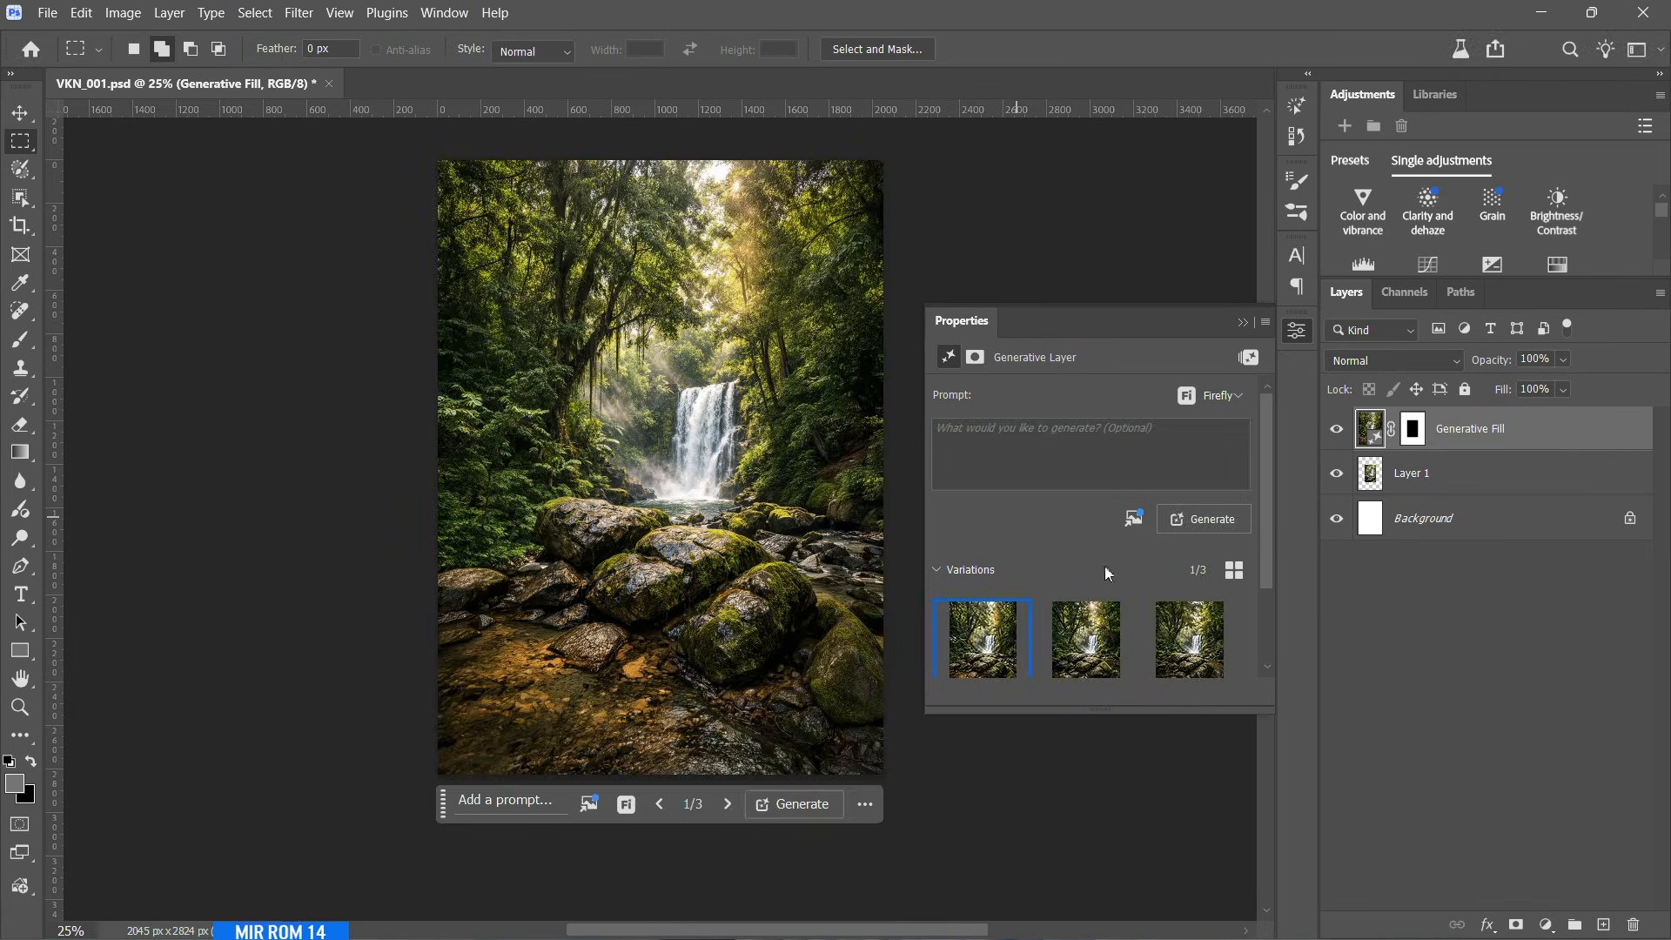
# - Compare the generated forest variations and choose the second one
pyautogui.click(1082, 638)
pyautogui.click(1200, 655)
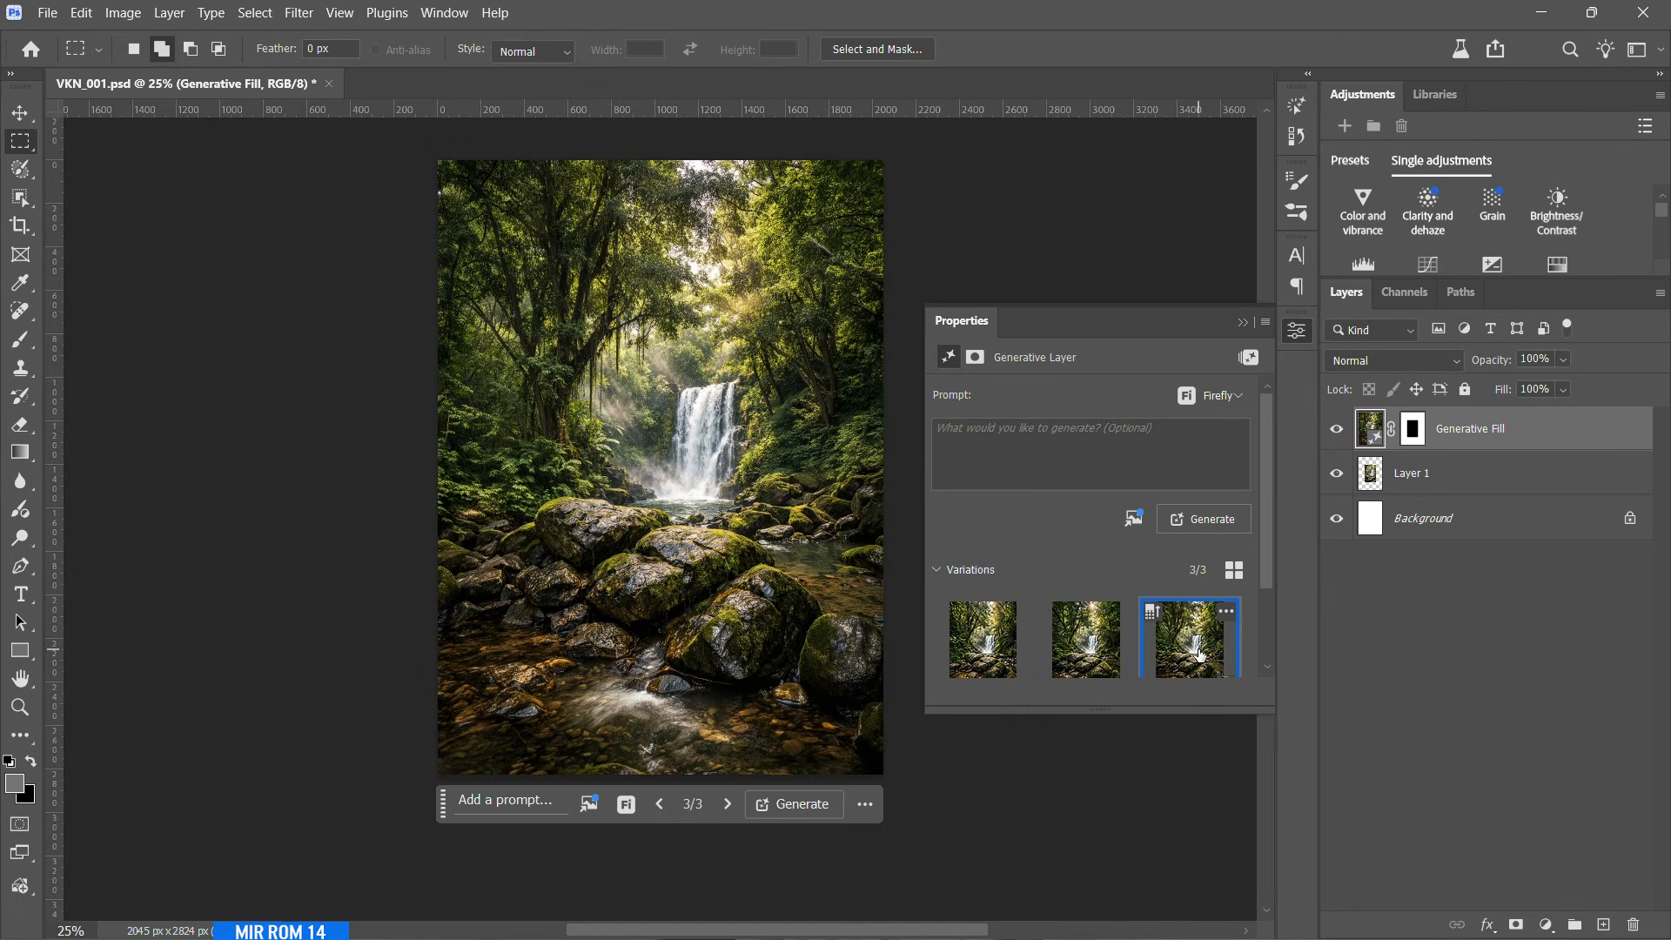
pyautogui.click(1103, 662)
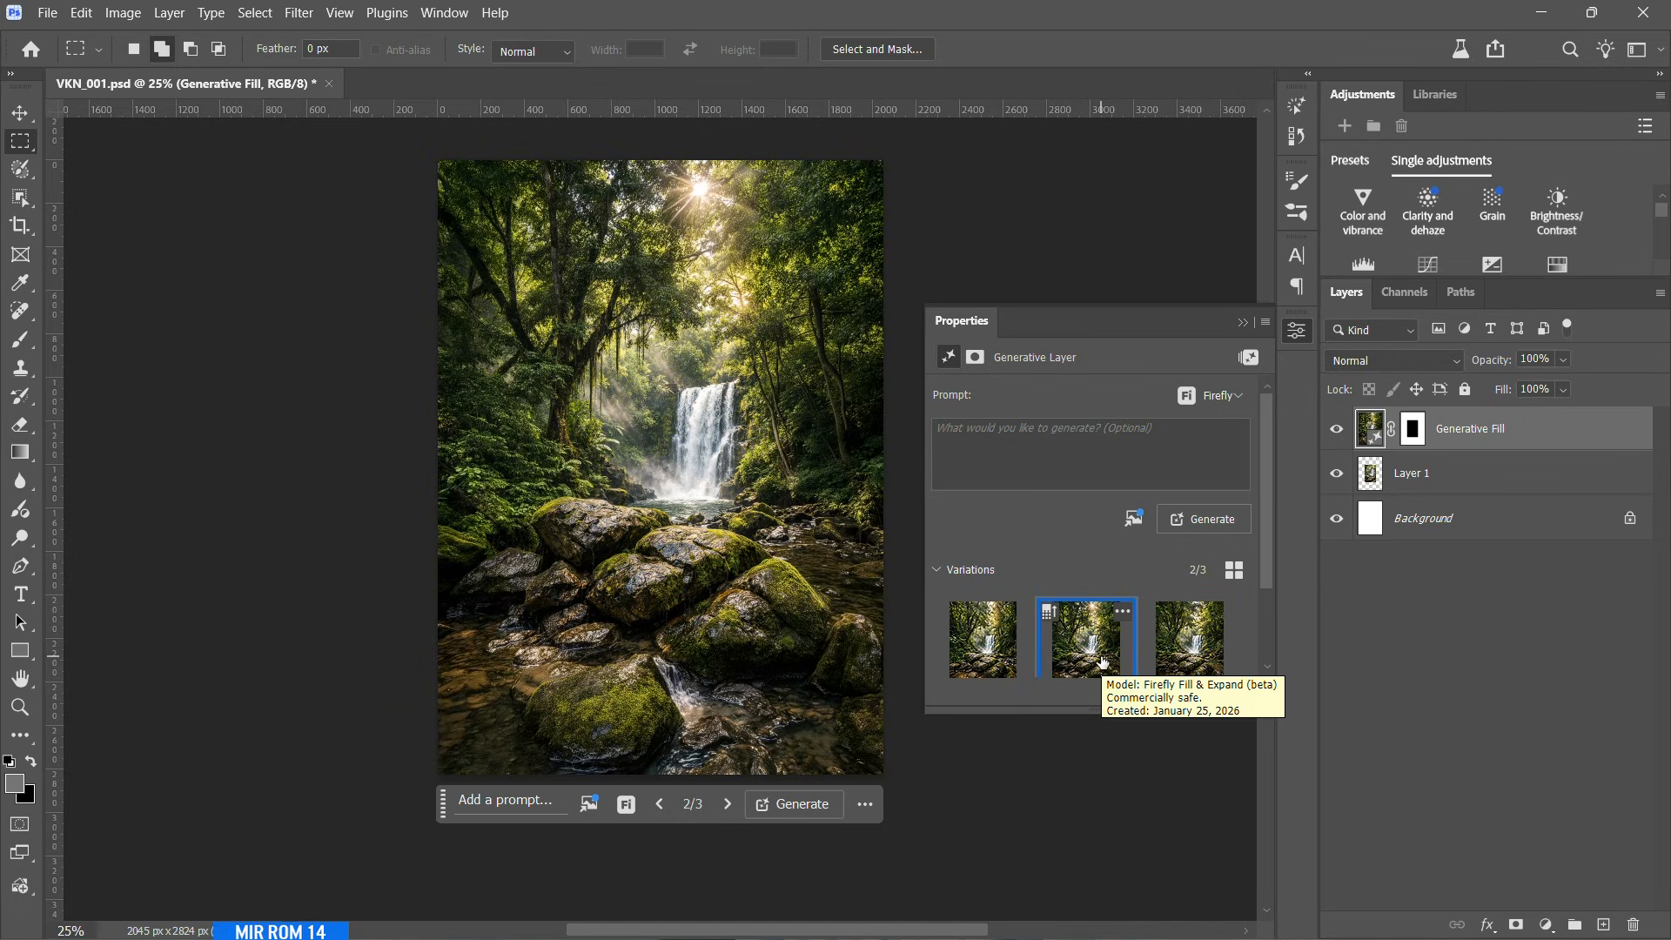
# - Examine the expanded forest scene up close, from the foreground rocks and stream to the treetops
pyautogui.hotkey('ctrl', '+')
pyautogui.press('v')
pyautogui.scroll(-3, 797, 352)
pyautogui.scroll(-1, 797, 353)
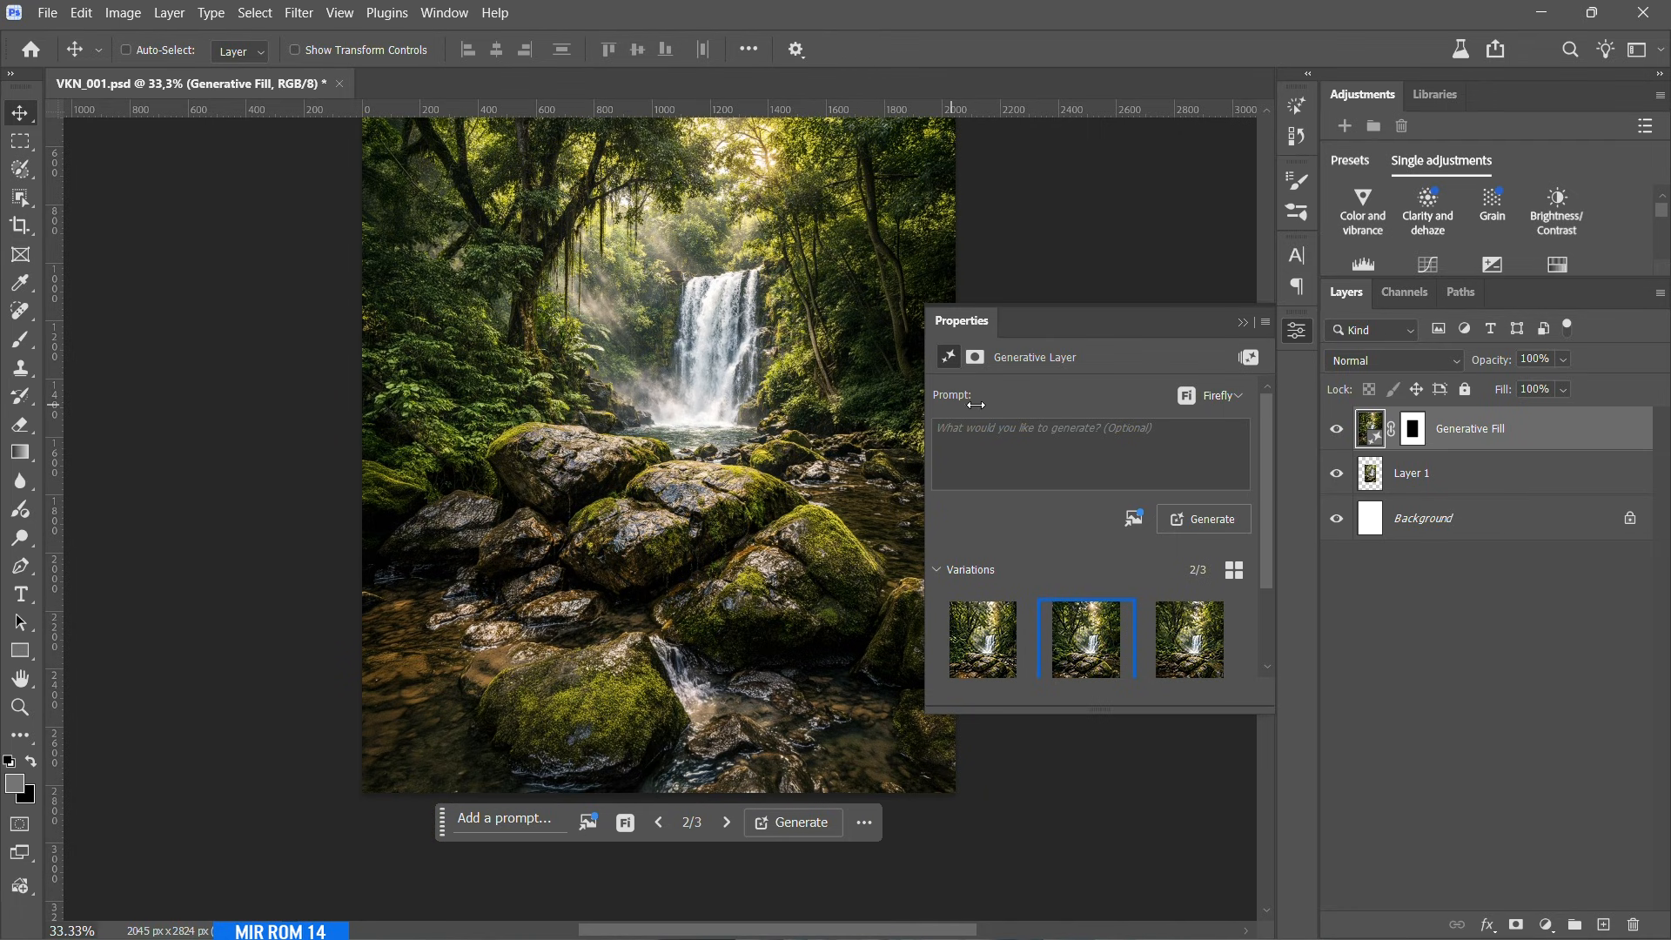
pyautogui.click(1240, 323)
pyautogui.hotkey('ctrl', '+')
pyautogui.scroll(-2, 1177, 567)
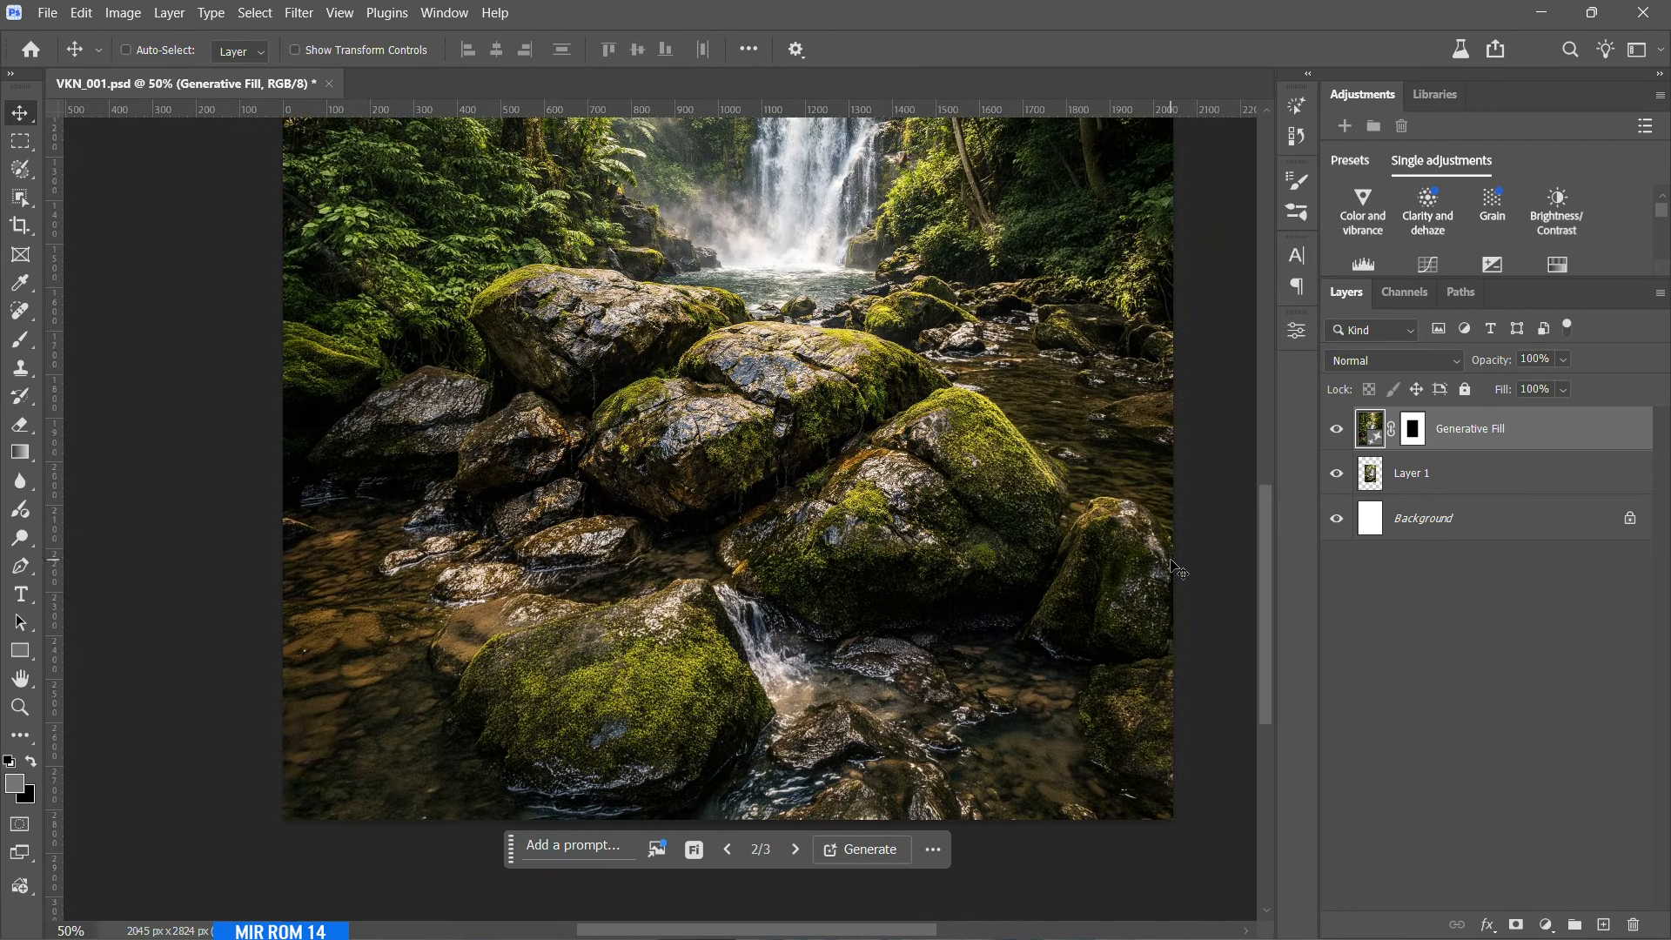
pyautogui.scroll(10, 1178, 568)
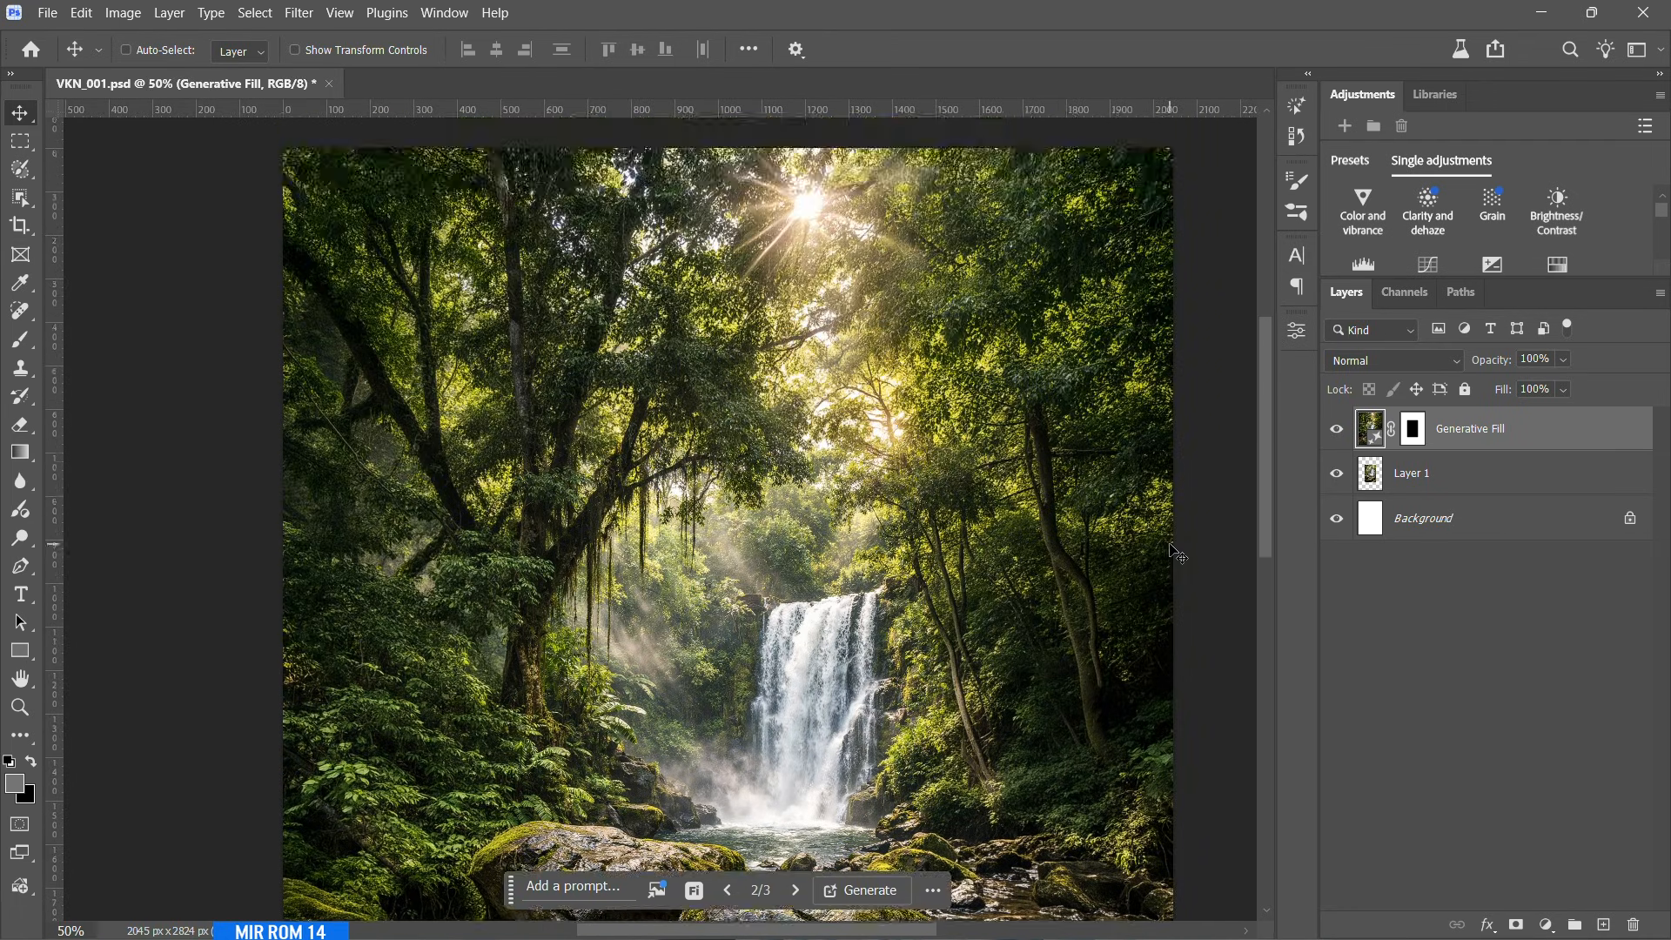
# - Merge the Generative Fill layer with the waterfall image layer
pyautogui.hotkey('ctrl', '-')
pyautogui.hotkey('ctrl', '-')
pyautogui.hotkey('ctrl', 'e')
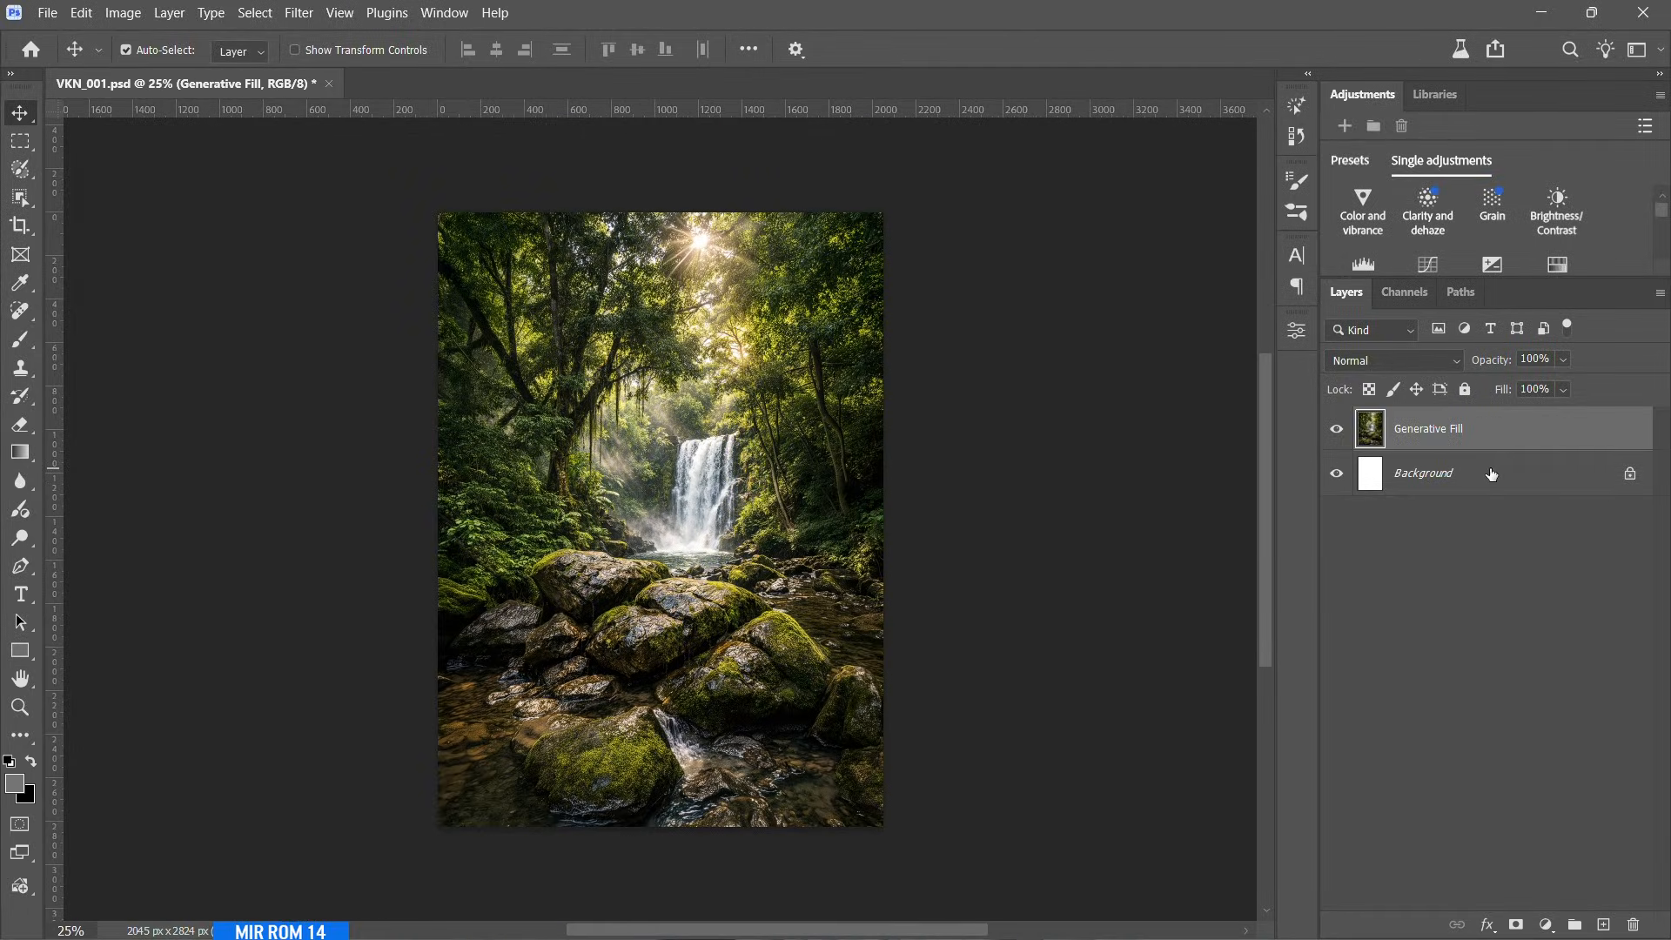
# - Place a vertical guide at the canvas centre and lasso a freehand figure-sized area over the waterfall and middle rocks
pyautogui.moveTo(54, 398); pyautogui.dragTo(669, 494)
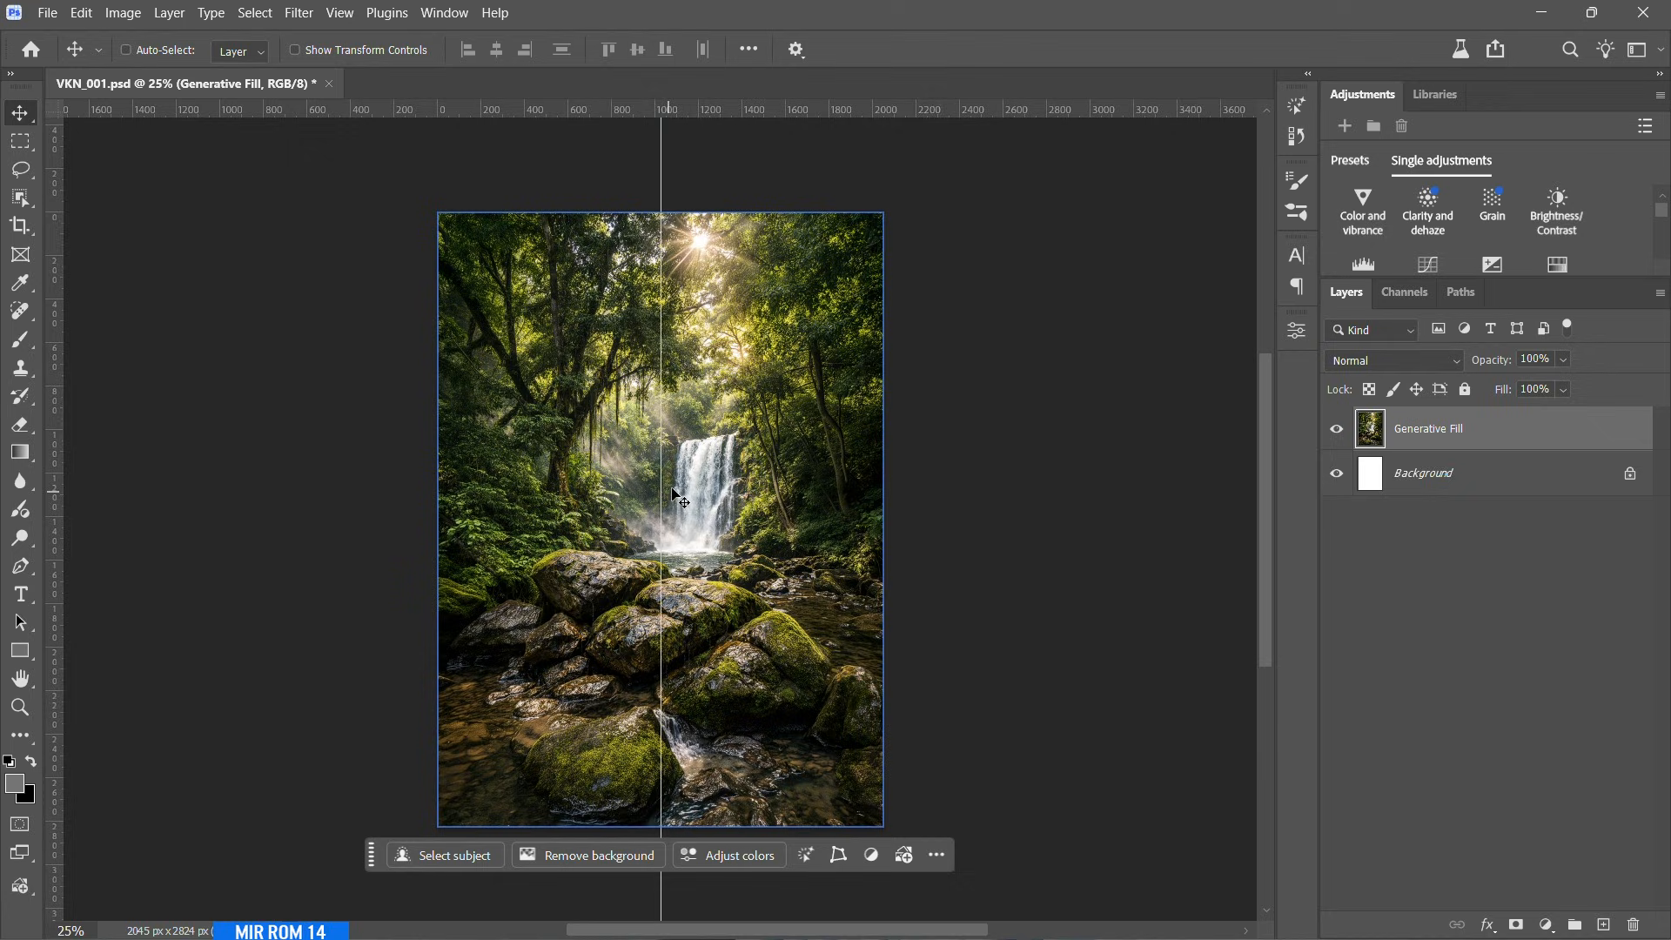
pyautogui.moveTo(19, 169); pyautogui.dragTo(113, 172)
pyautogui.moveTo(666, 376); pyautogui.dragTo(664, 383)
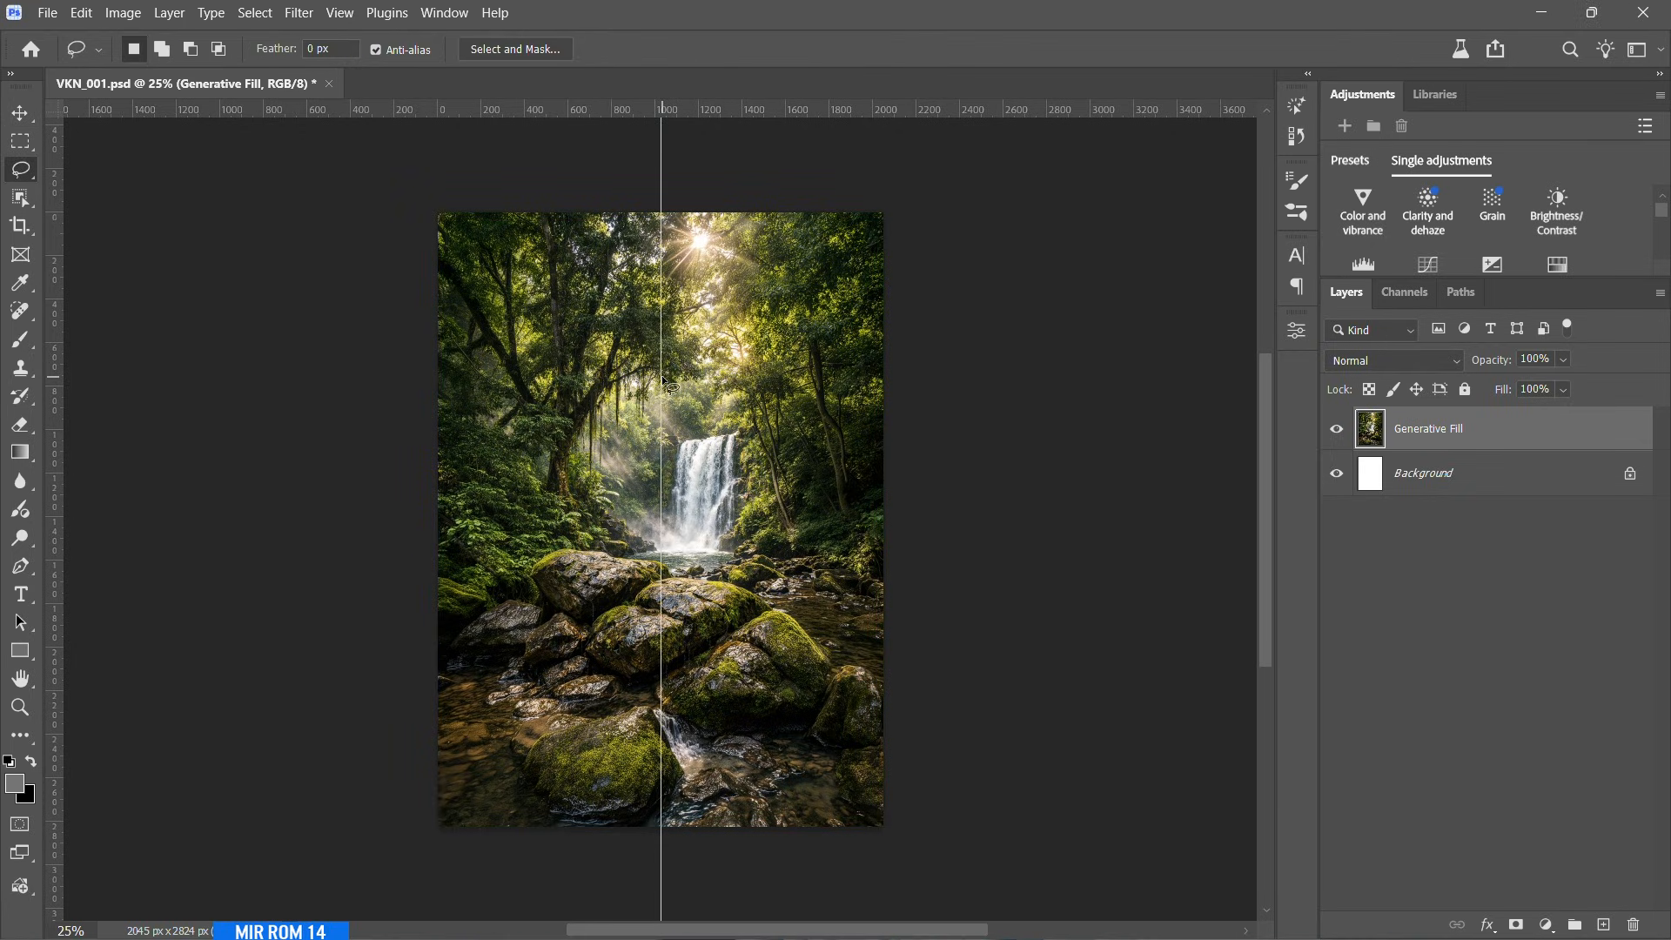
pyautogui.moveTo(598, 437); pyautogui.dragTo(547, 542)
pyautogui.moveTo(659, 703); pyautogui.dragTo(729, 713)
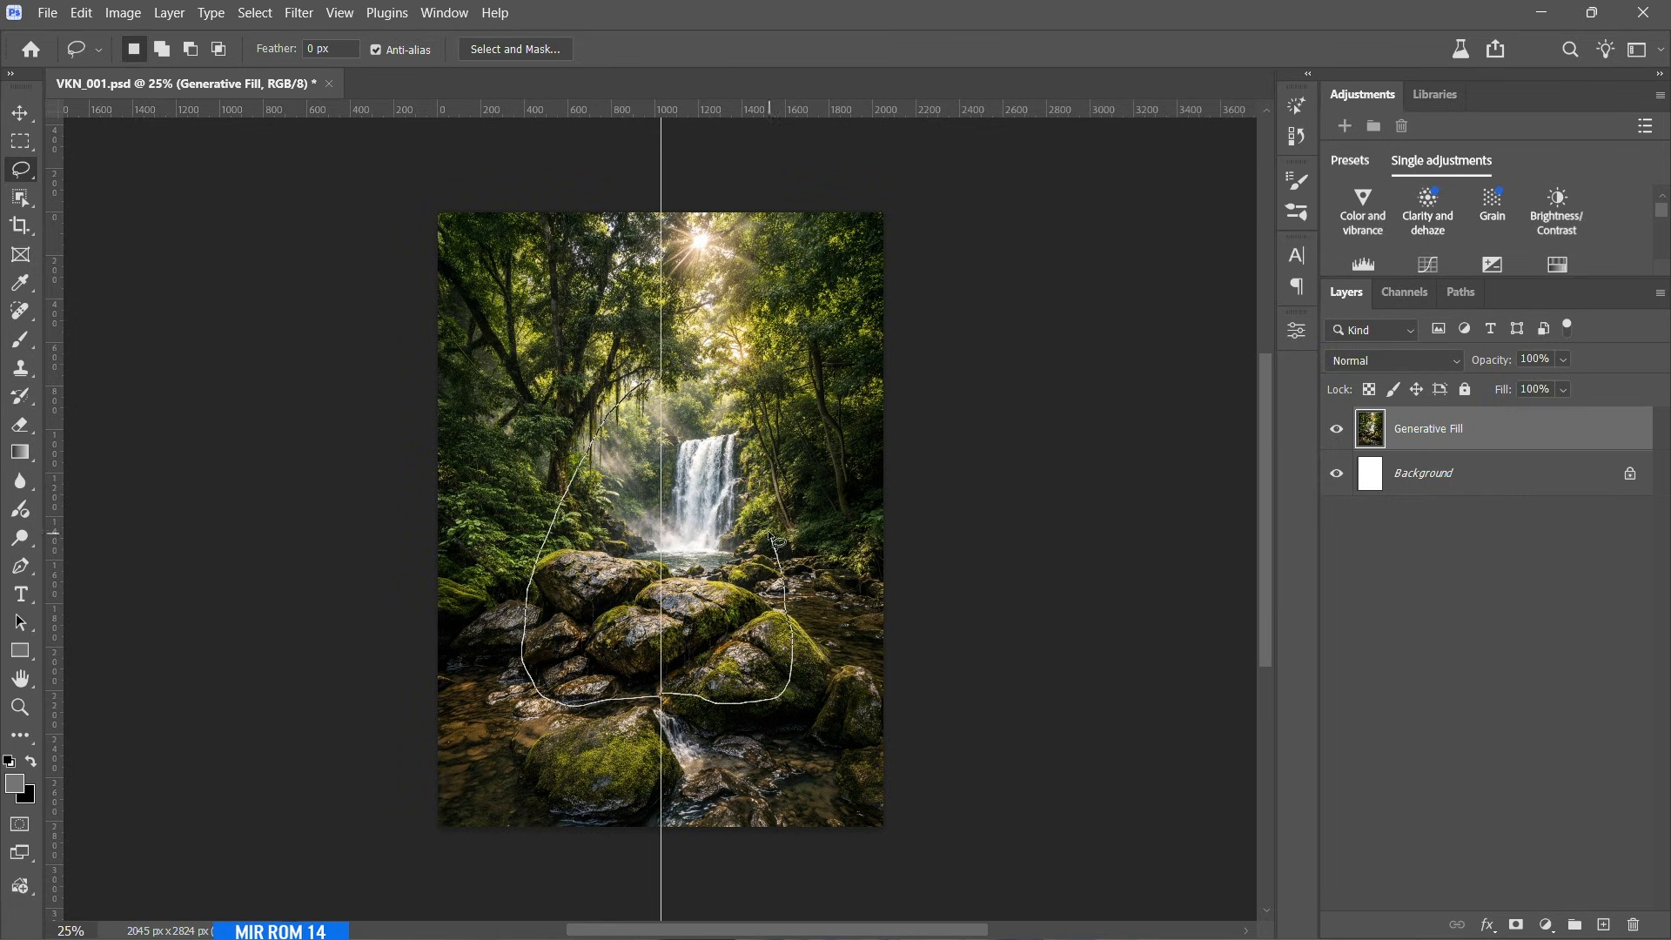
pyautogui.moveTo(662, 379); pyautogui.dragTo(663, 377)
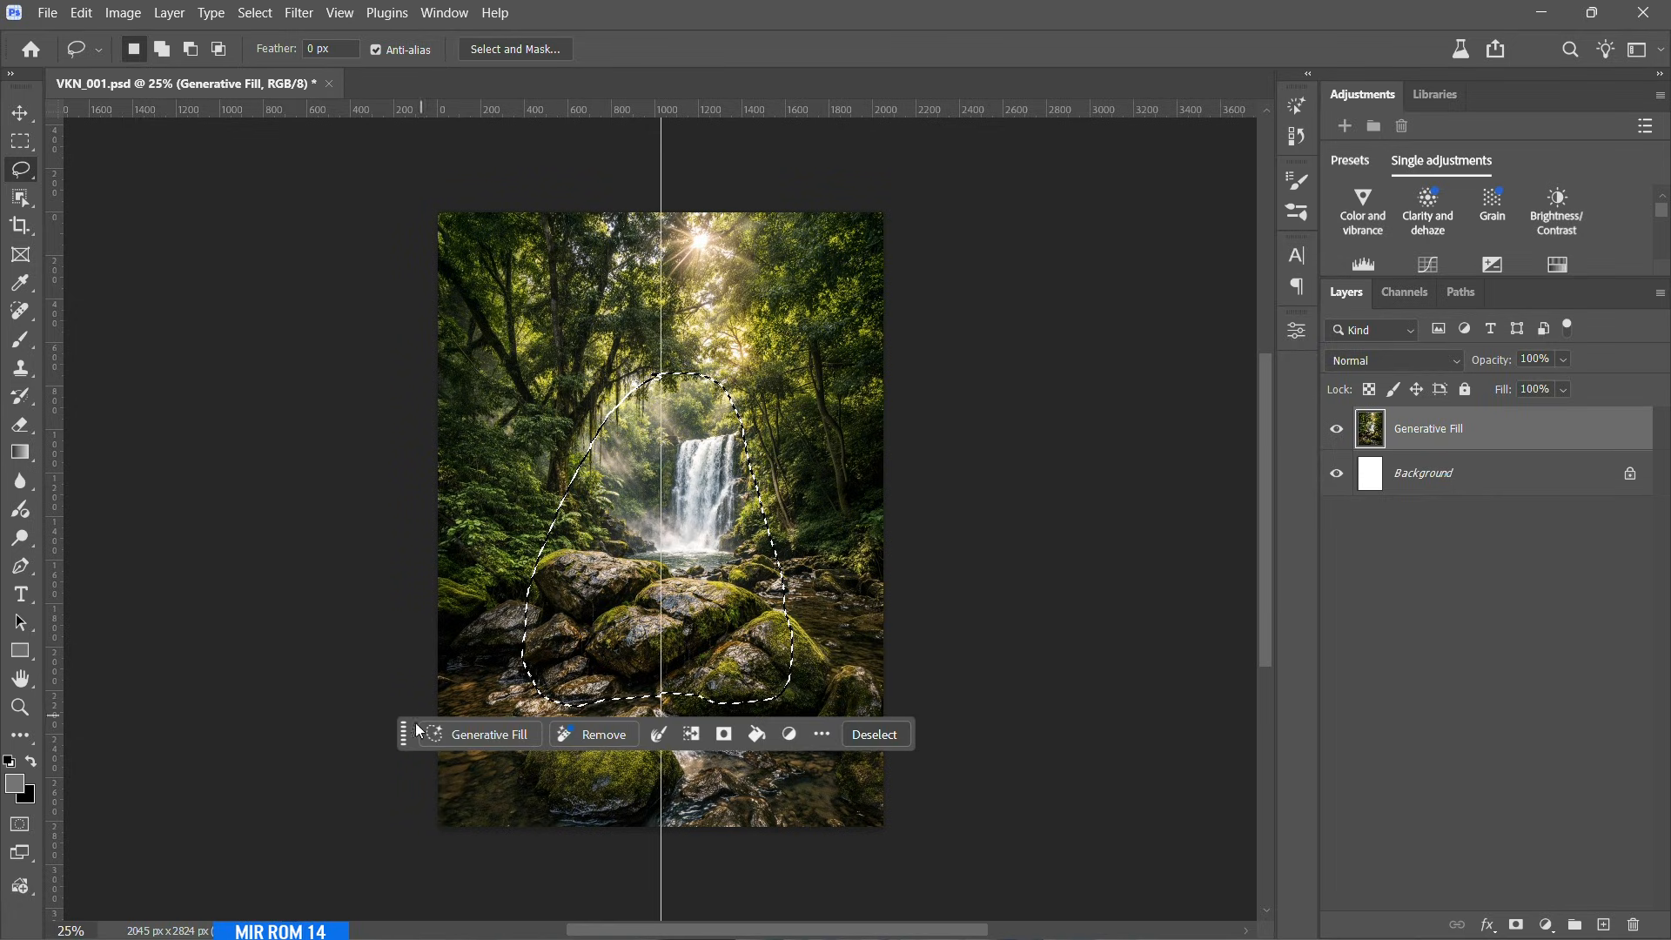
# - Start a Generative Fill on the lassoed area and load the Viking image from the Stocks folder as its reference
pyautogui.scroll(-2, 587, 627)
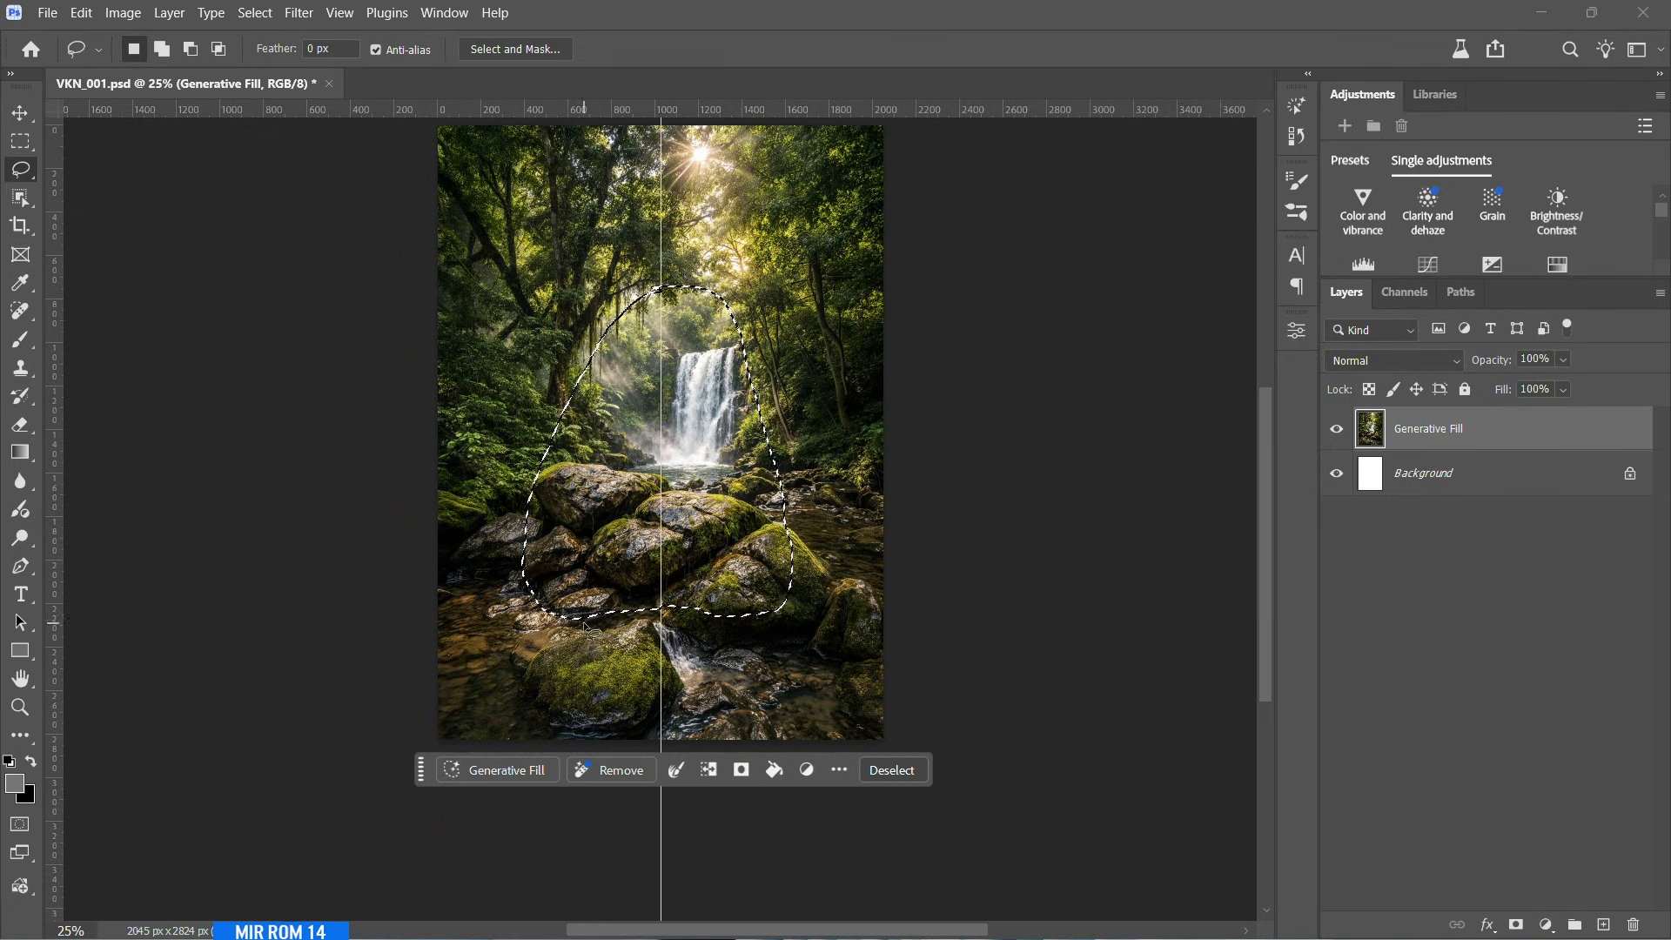
pyautogui.click(508, 771)
pyautogui.moveTo(346, 653); pyautogui.dragTo(372, 743)
pyautogui.click(708, 740)
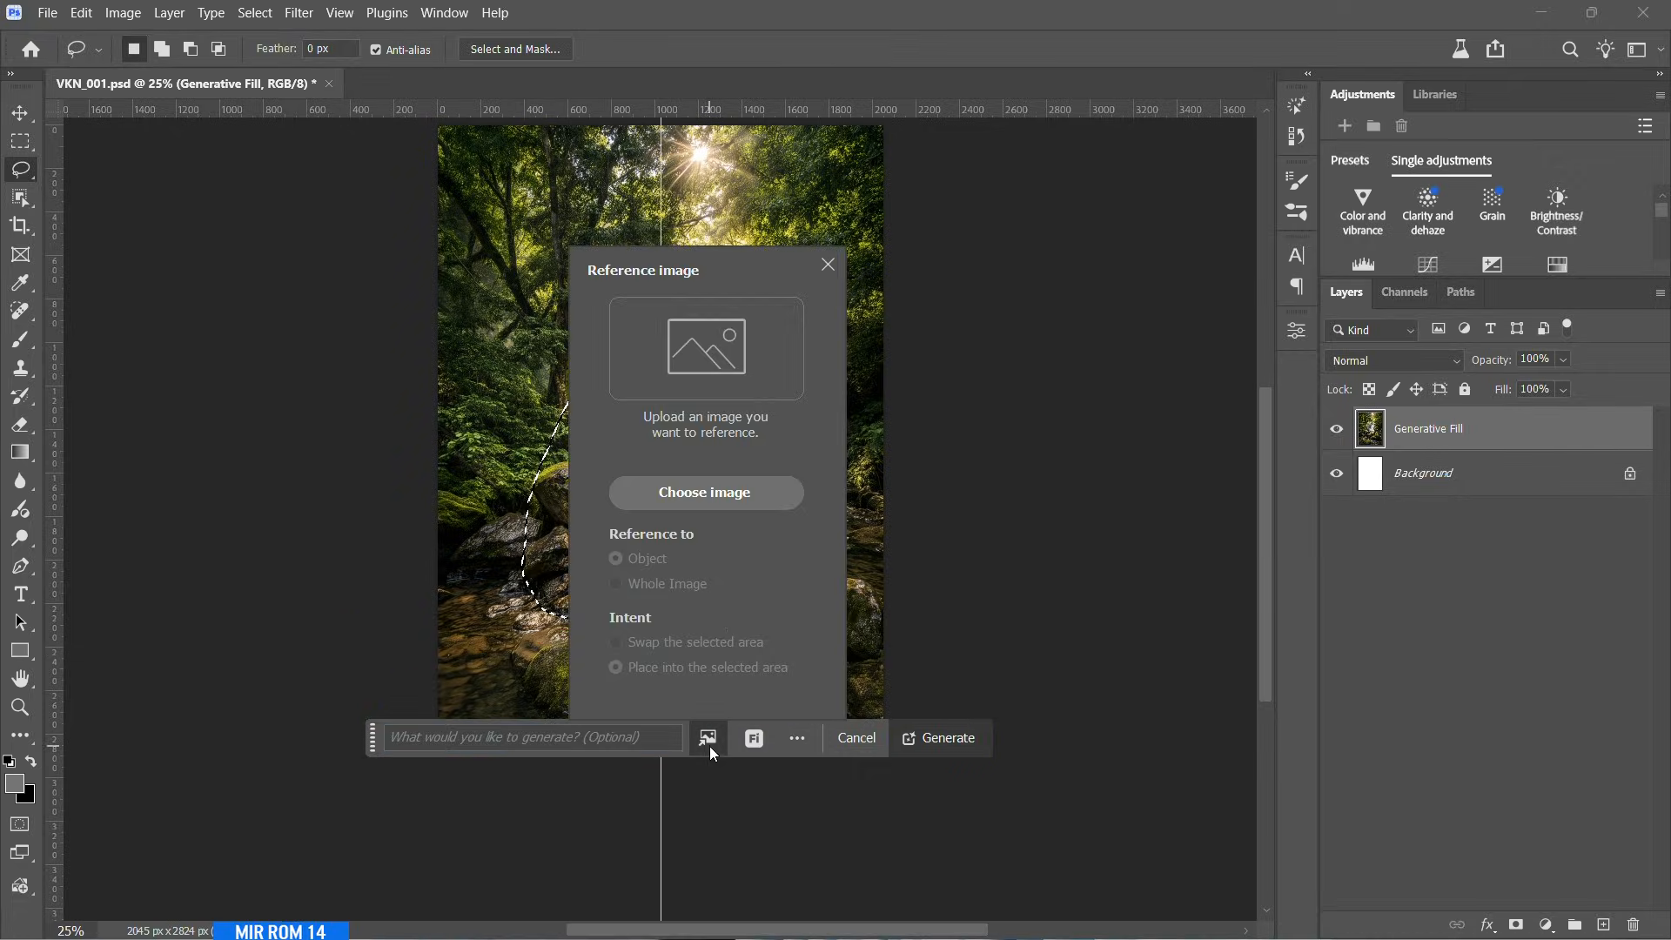
pyautogui.click(696, 496)
pyautogui.click(824, 452)
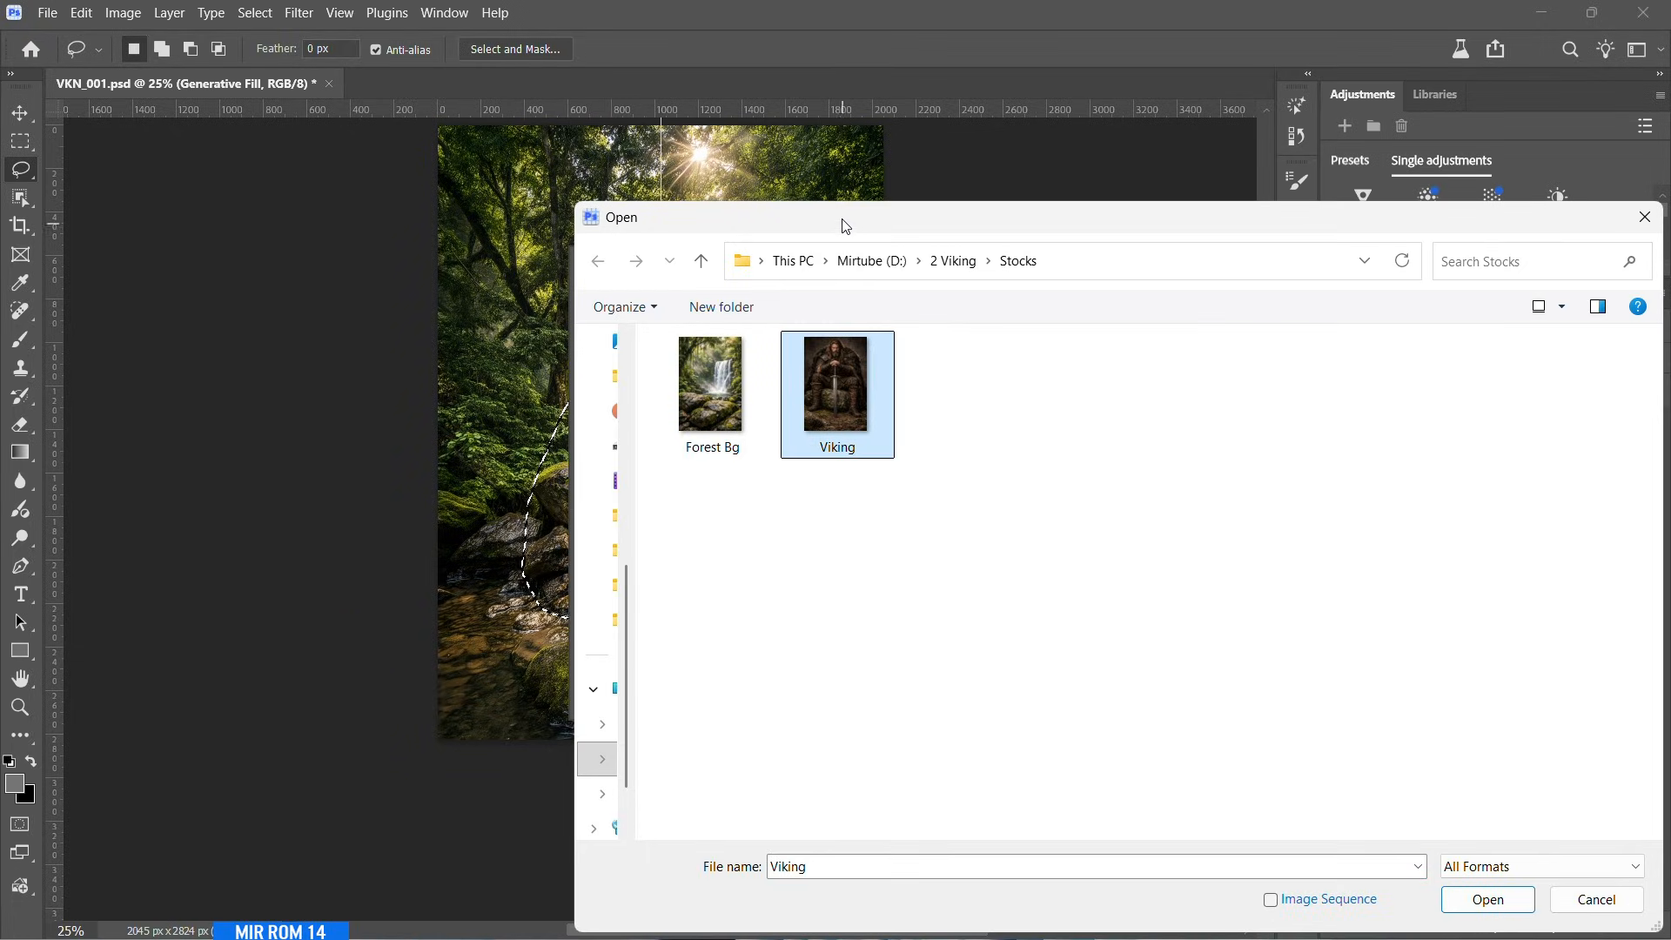
pyautogui.moveTo(847, 230); pyautogui.dragTo(728, 135)
pyautogui.click(1367, 809)
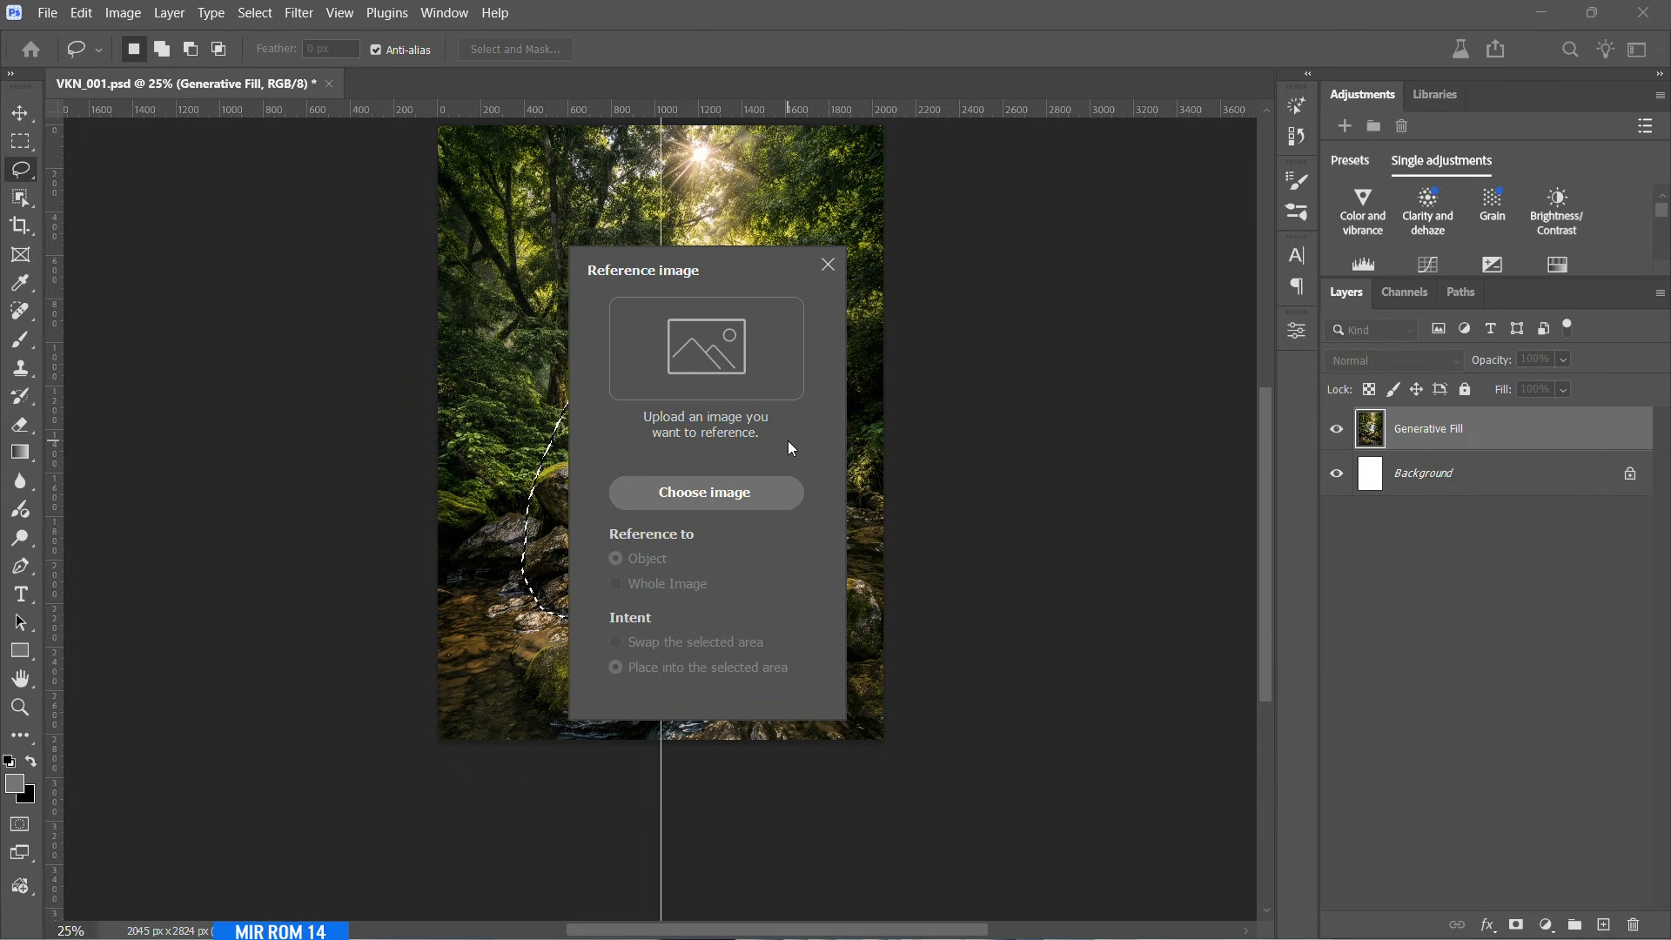
# - Set the reference to Object with the intent Place into the selected area, and generate the Viking
pyautogui.click(617, 584)
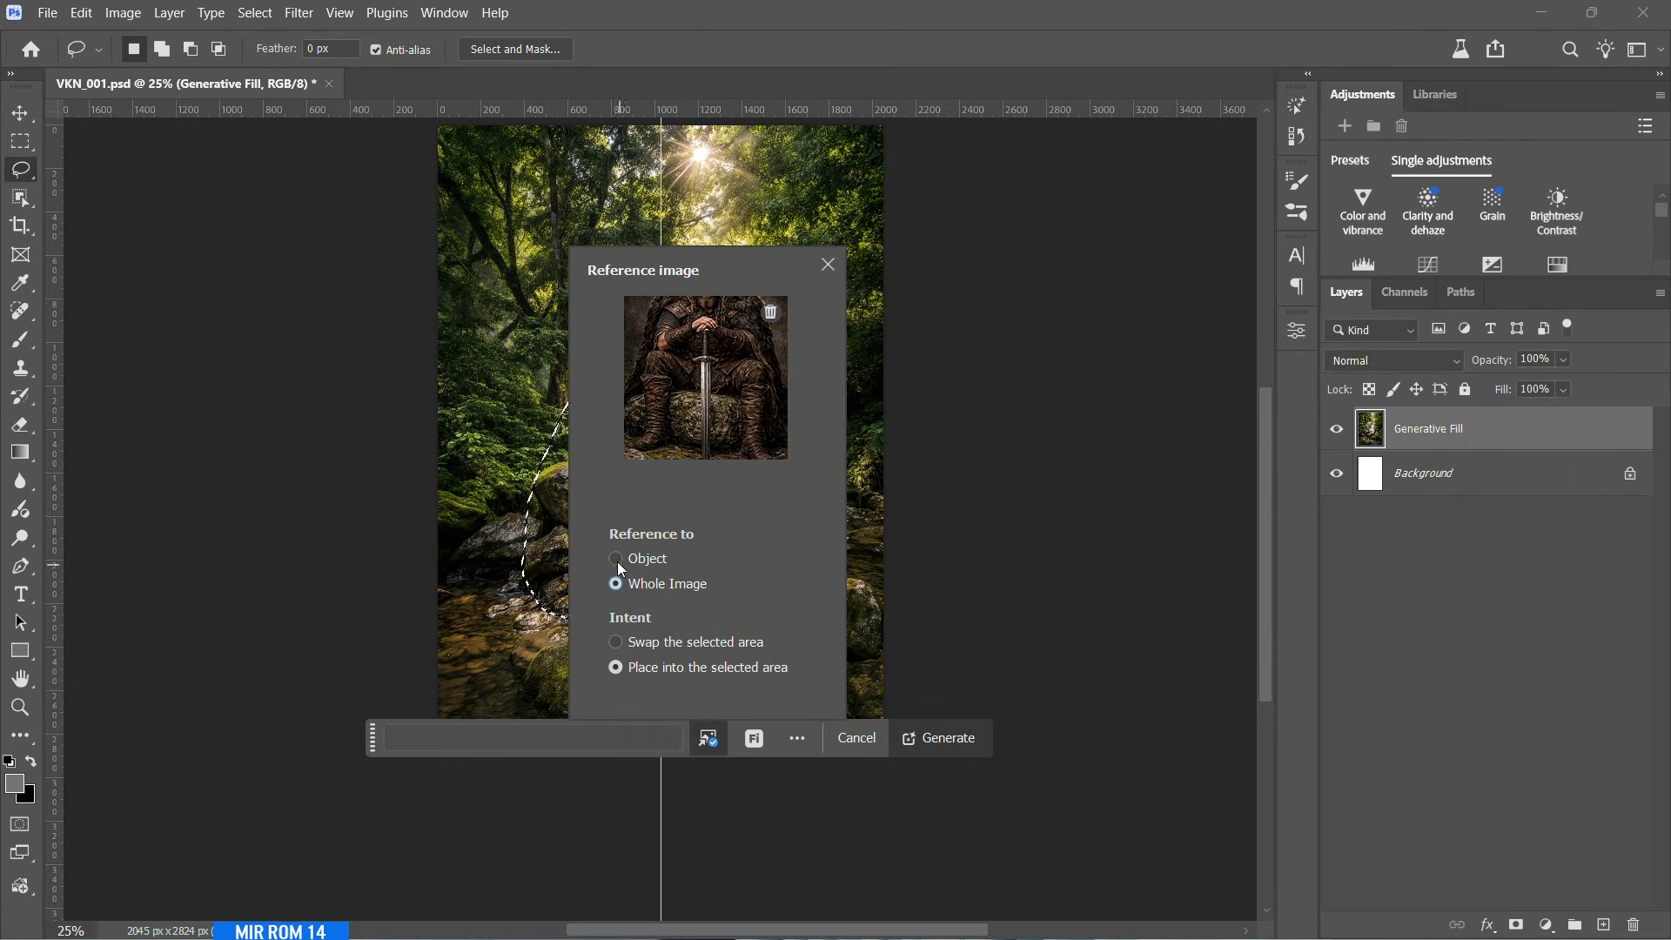
pyautogui.click(616, 559)
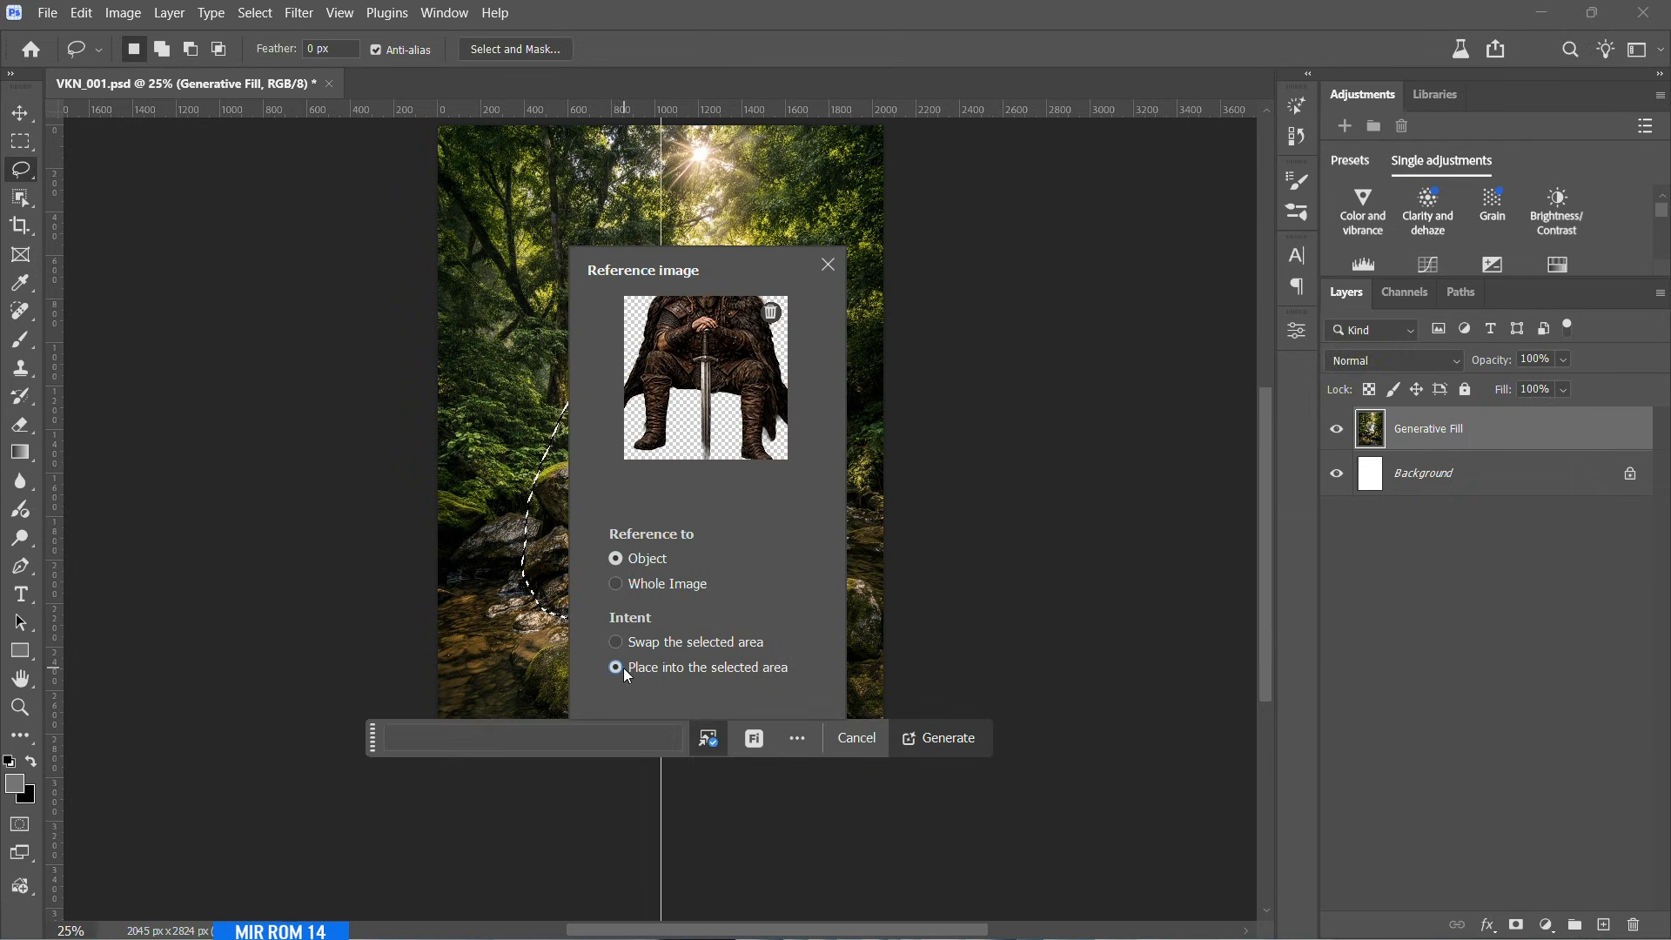
pyautogui.click(948, 739)
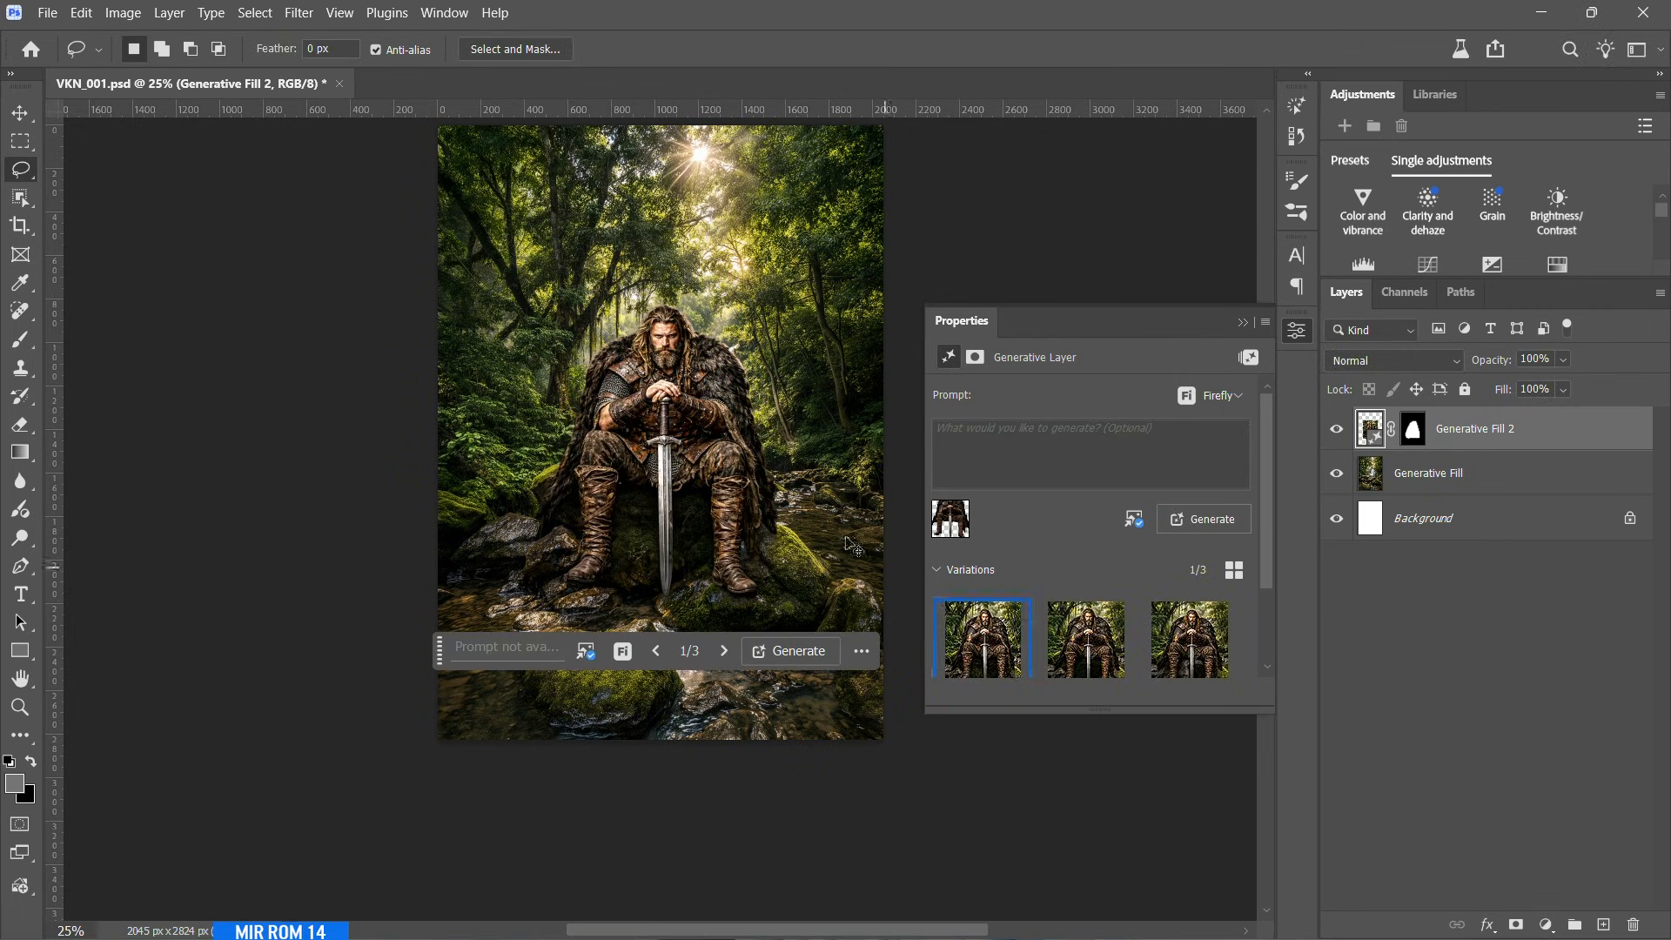
# - Compare the three generated Viking variations up close and choose the second one
pyautogui.scroll(2, 731, 487)
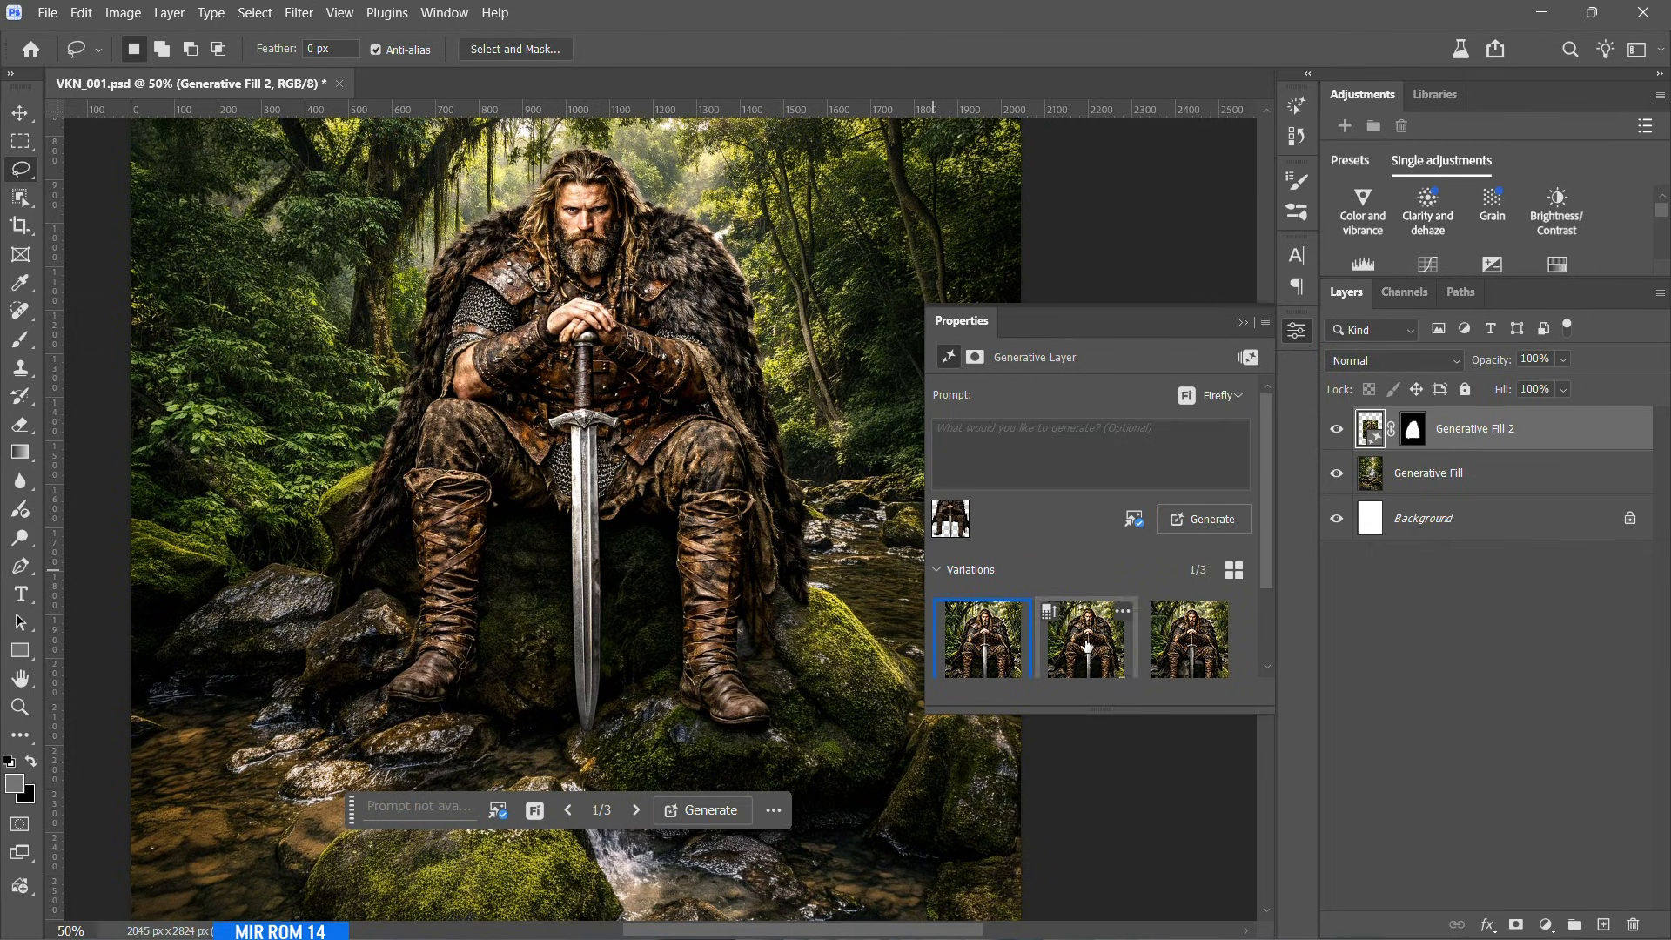
pyautogui.click(1083, 666)
pyautogui.click(978, 667)
pyautogui.click(1079, 666)
pyautogui.click(1158, 670)
pyautogui.click(1084, 653)
pyautogui.scroll(-1, 1076, 570)
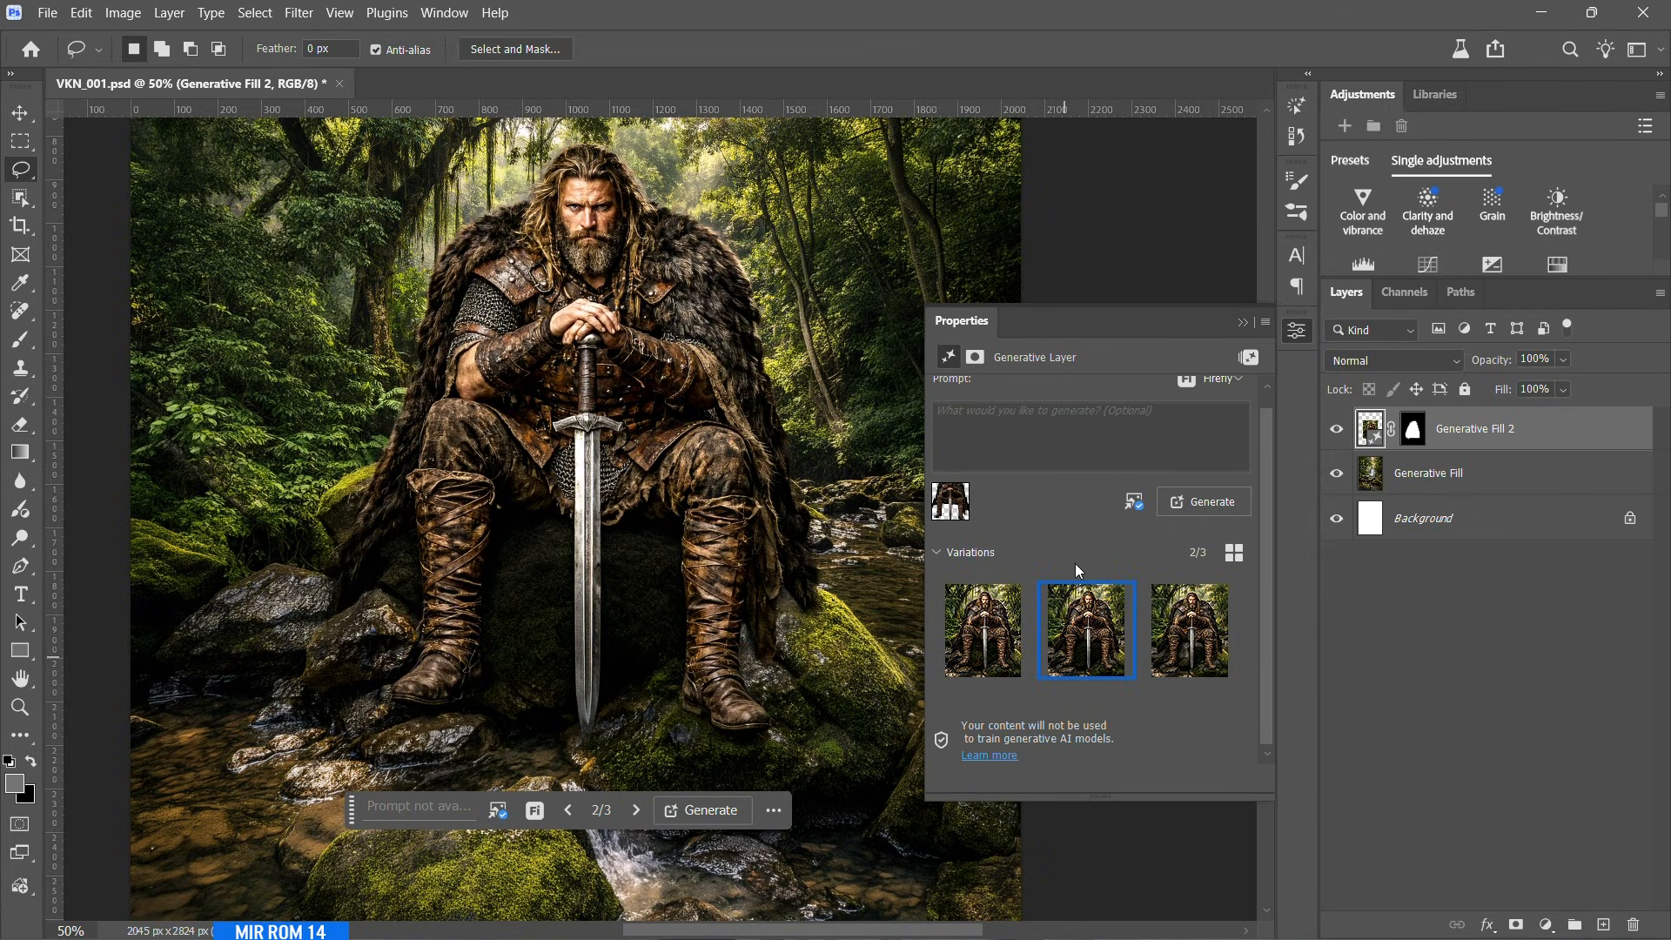
# - Generate another set of Viking variations, compare the new ones and keep the second
pyautogui.click(1214, 504)
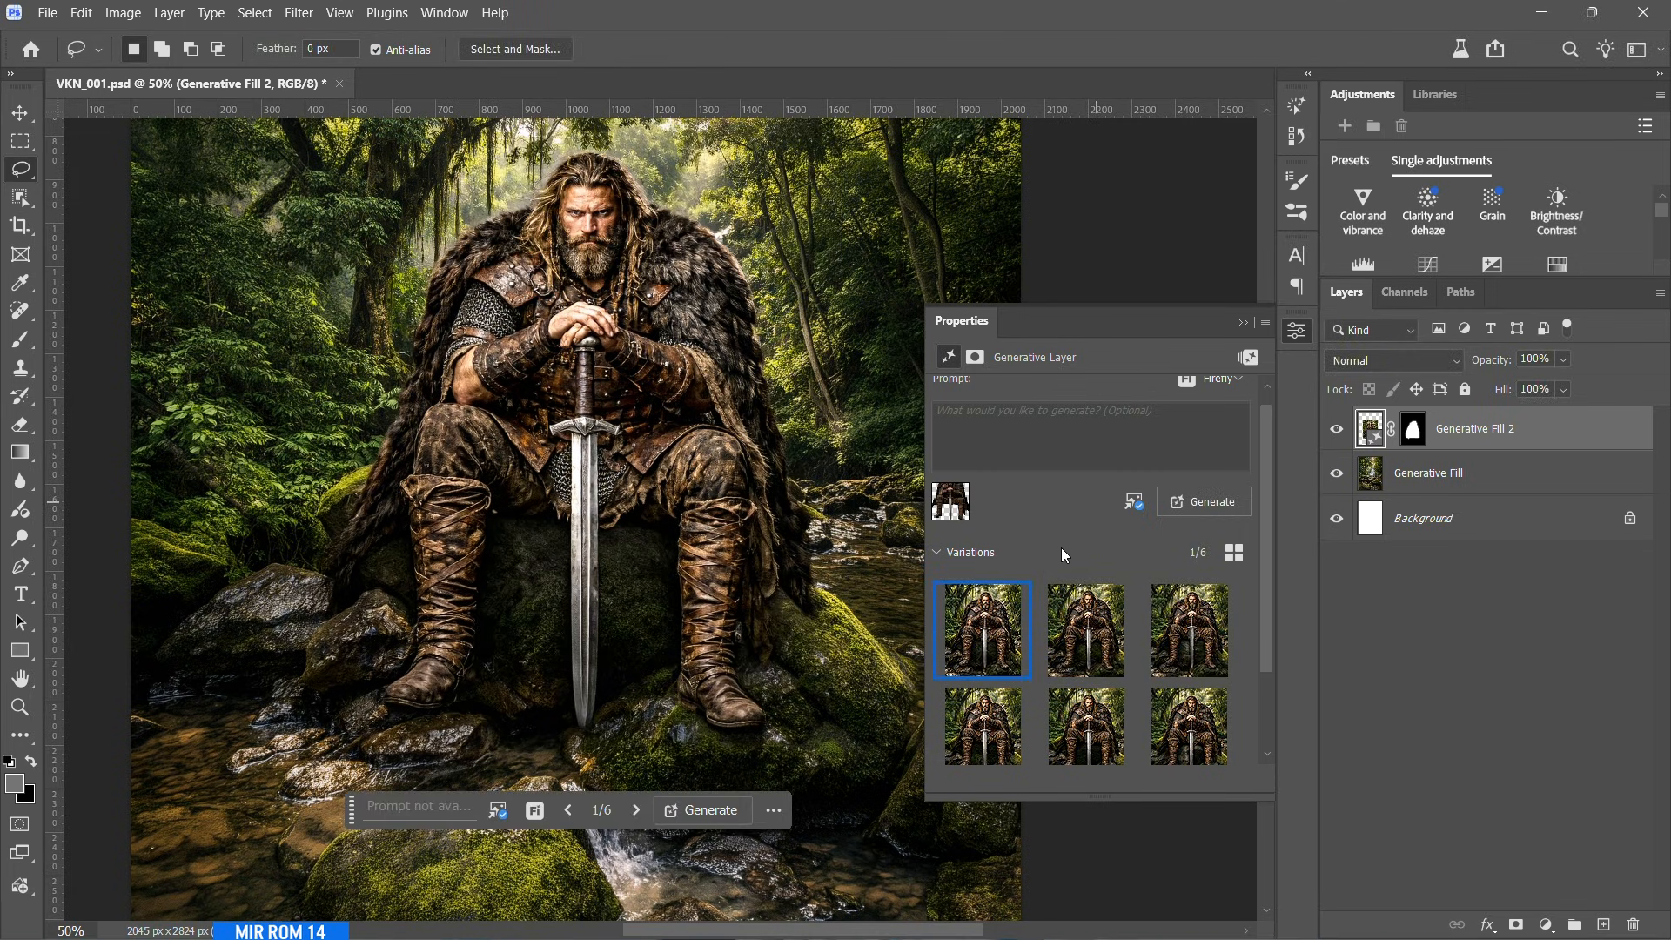
pyautogui.click(1086, 630)
pyautogui.click(1185, 651)
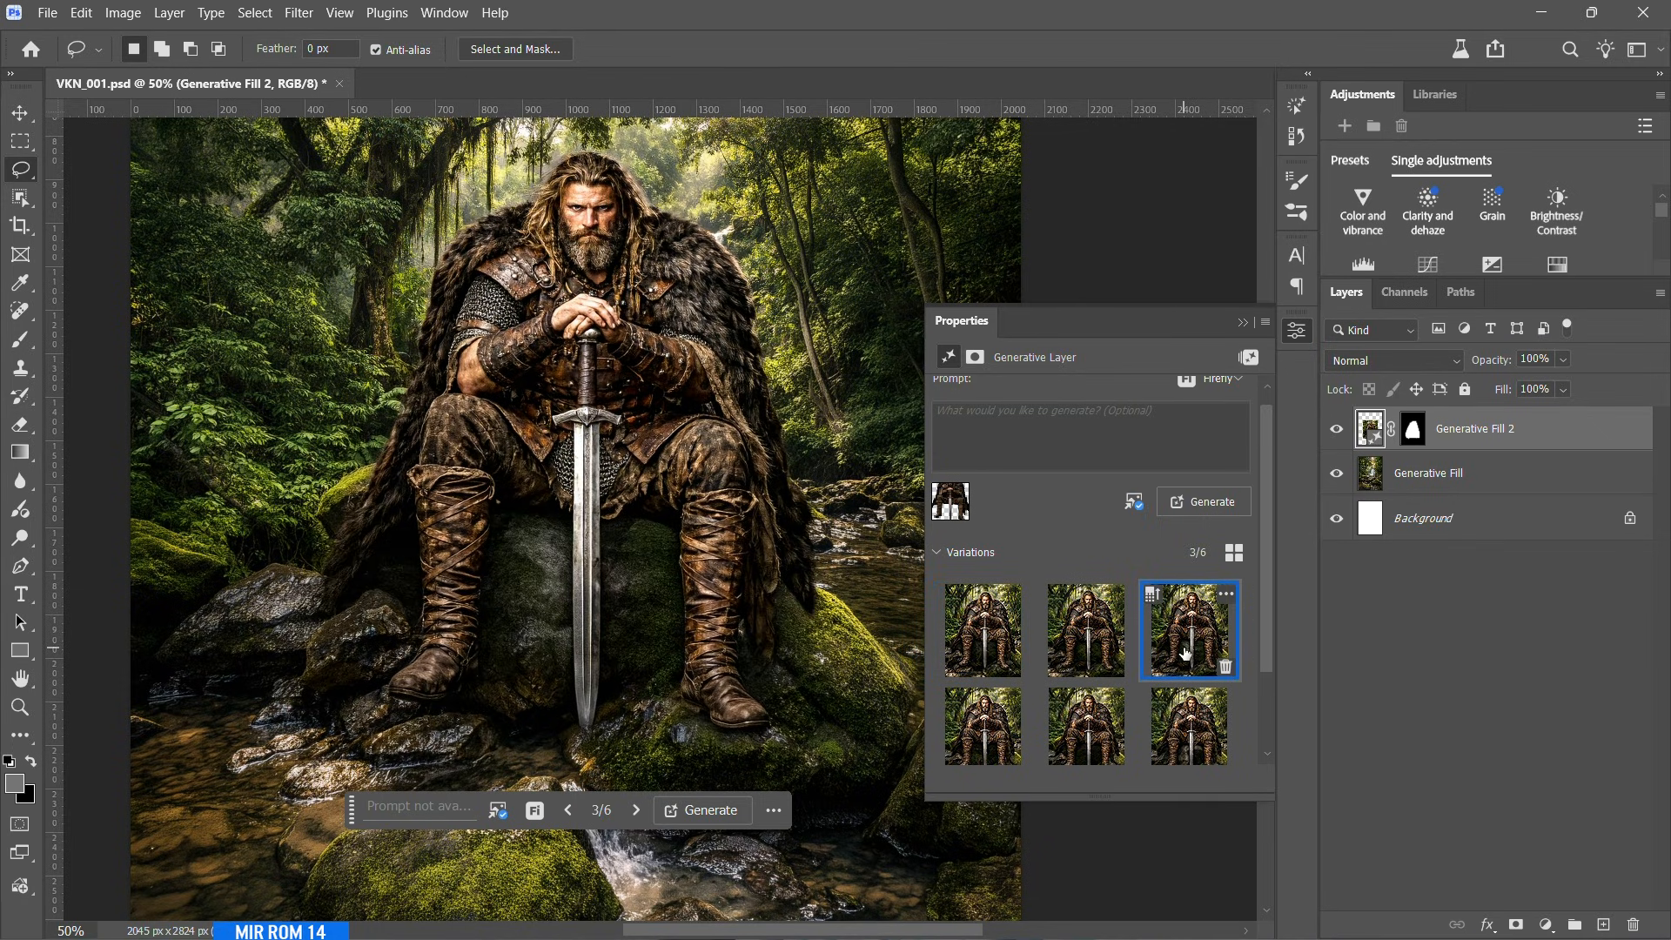
pyautogui.click(1107, 644)
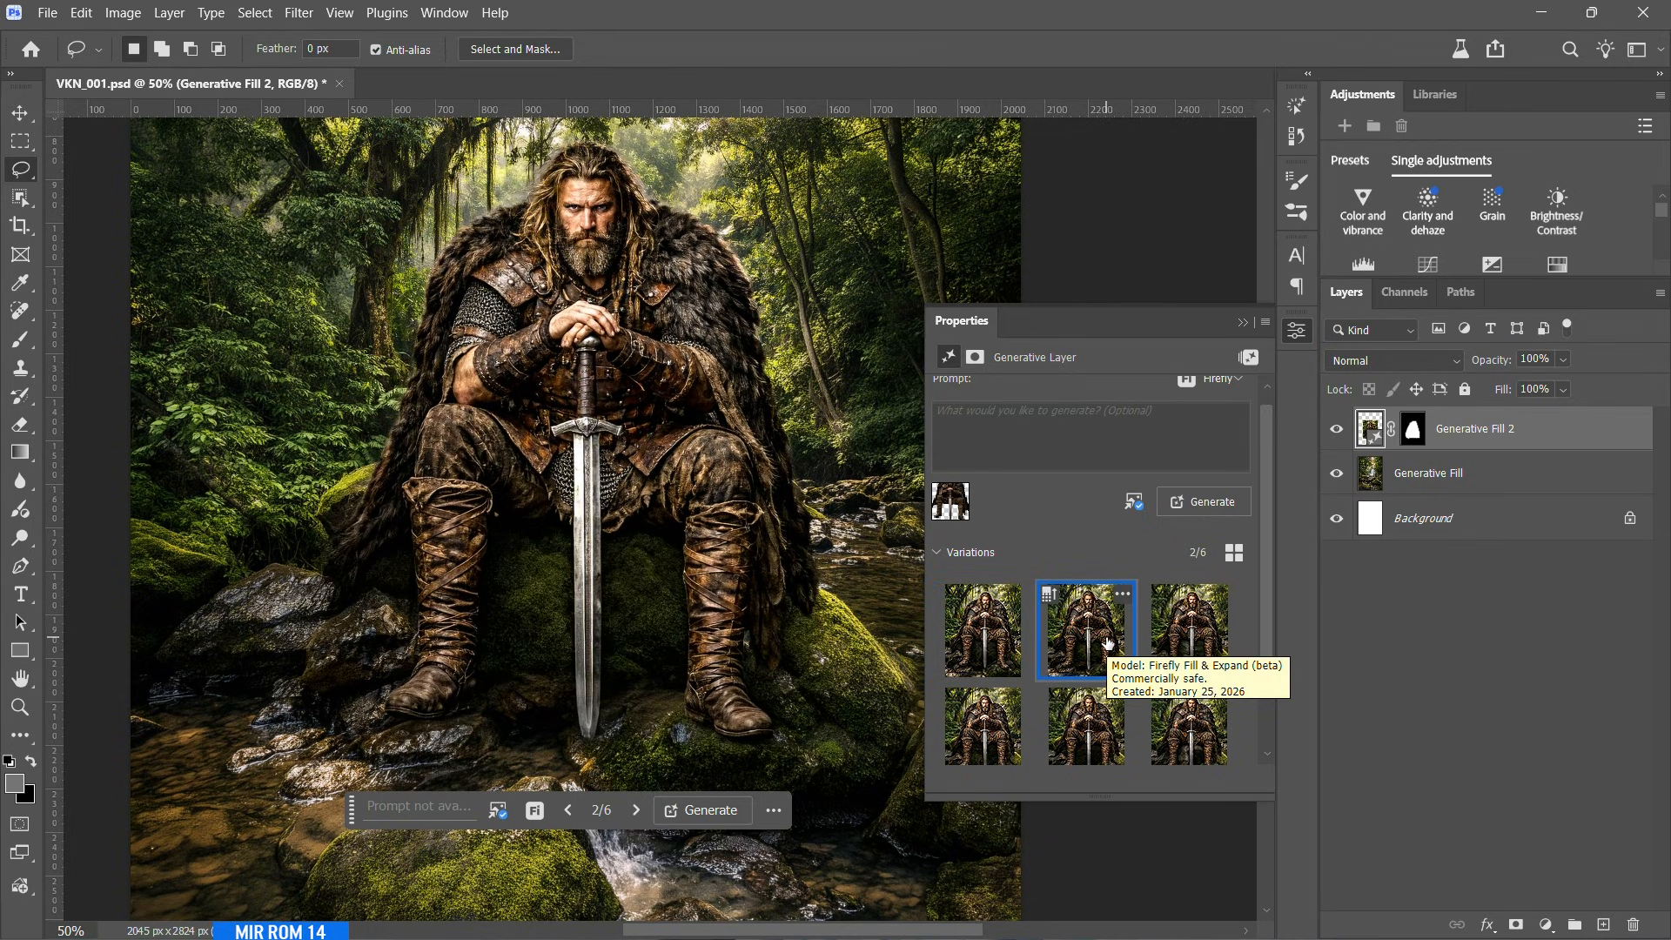
pyautogui.click(981, 628)
pyautogui.click(1079, 652)
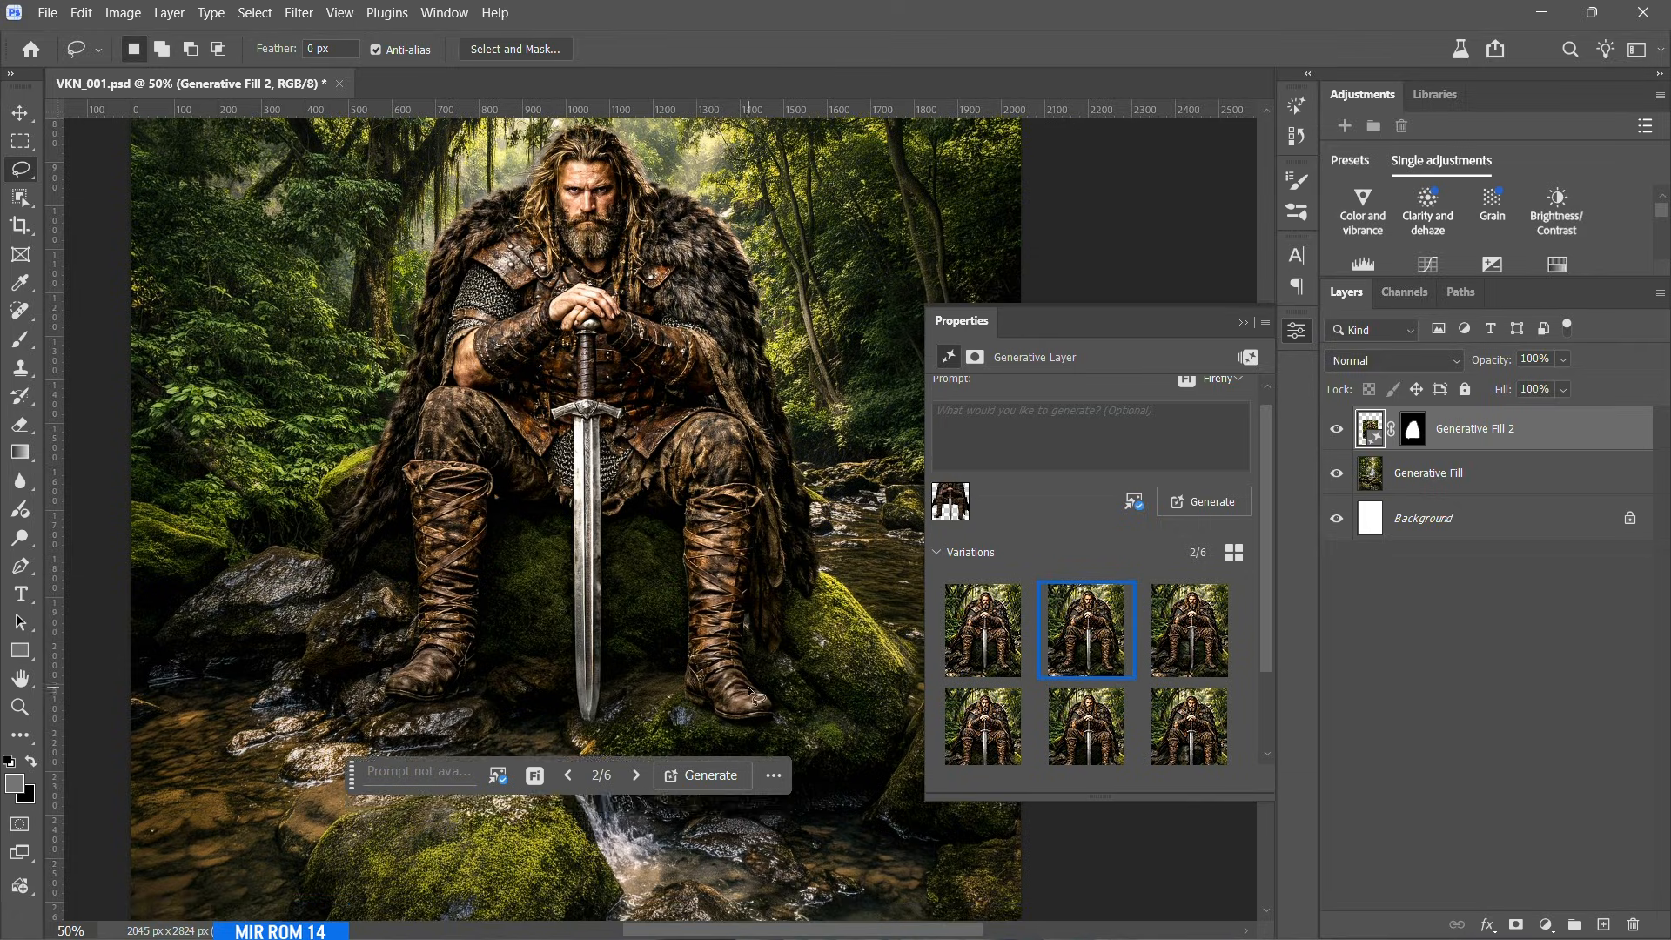
pyautogui.scroll(-1, 757, 718)
pyautogui.click(1242, 323)
# - Merge the generated Viking layer with the forest layer below it
pyautogui.press('v')
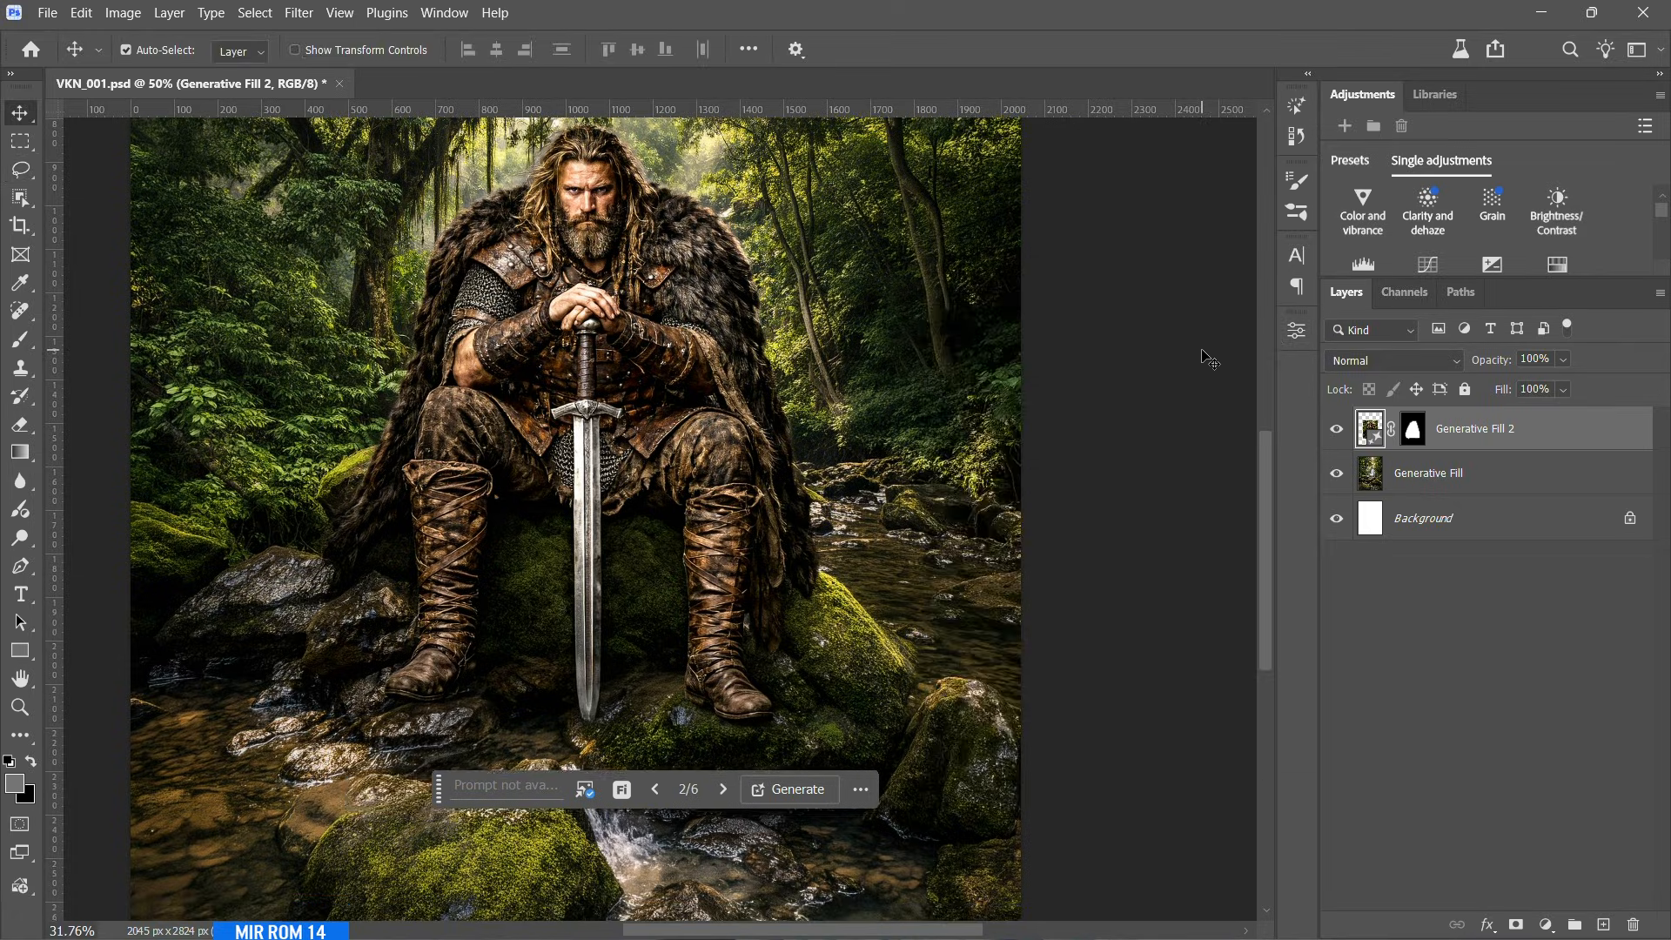
pyautogui.hotkey('ctrl', '-')
pyautogui.moveTo(451, 762); pyautogui.dragTo(622, 876)
pyautogui.hotkey('ctrl', '+')
pyautogui.scroll(1, 848, 575)
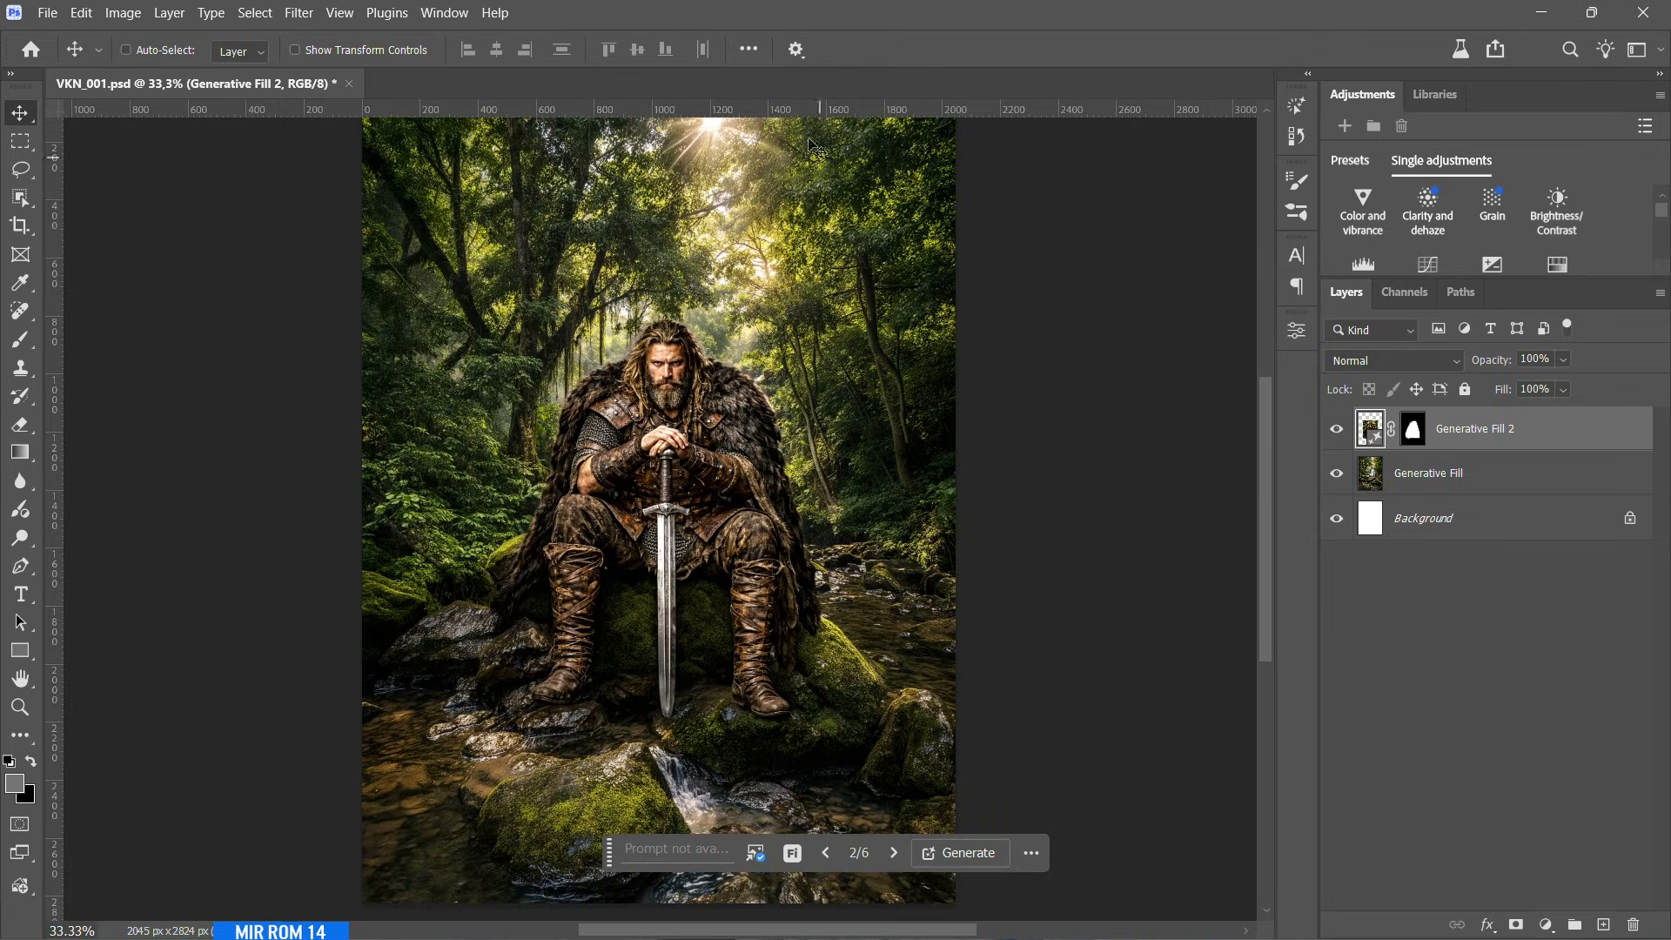
pyautogui.hotkey('ctrl', '-')
pyautogui.moveTo(439, 737); pyautogui.dragTo(440, 876)
pyautogui.keyDown('shift'); pyautogui.click(1478, 472); pyautogui.keyUp('shift')
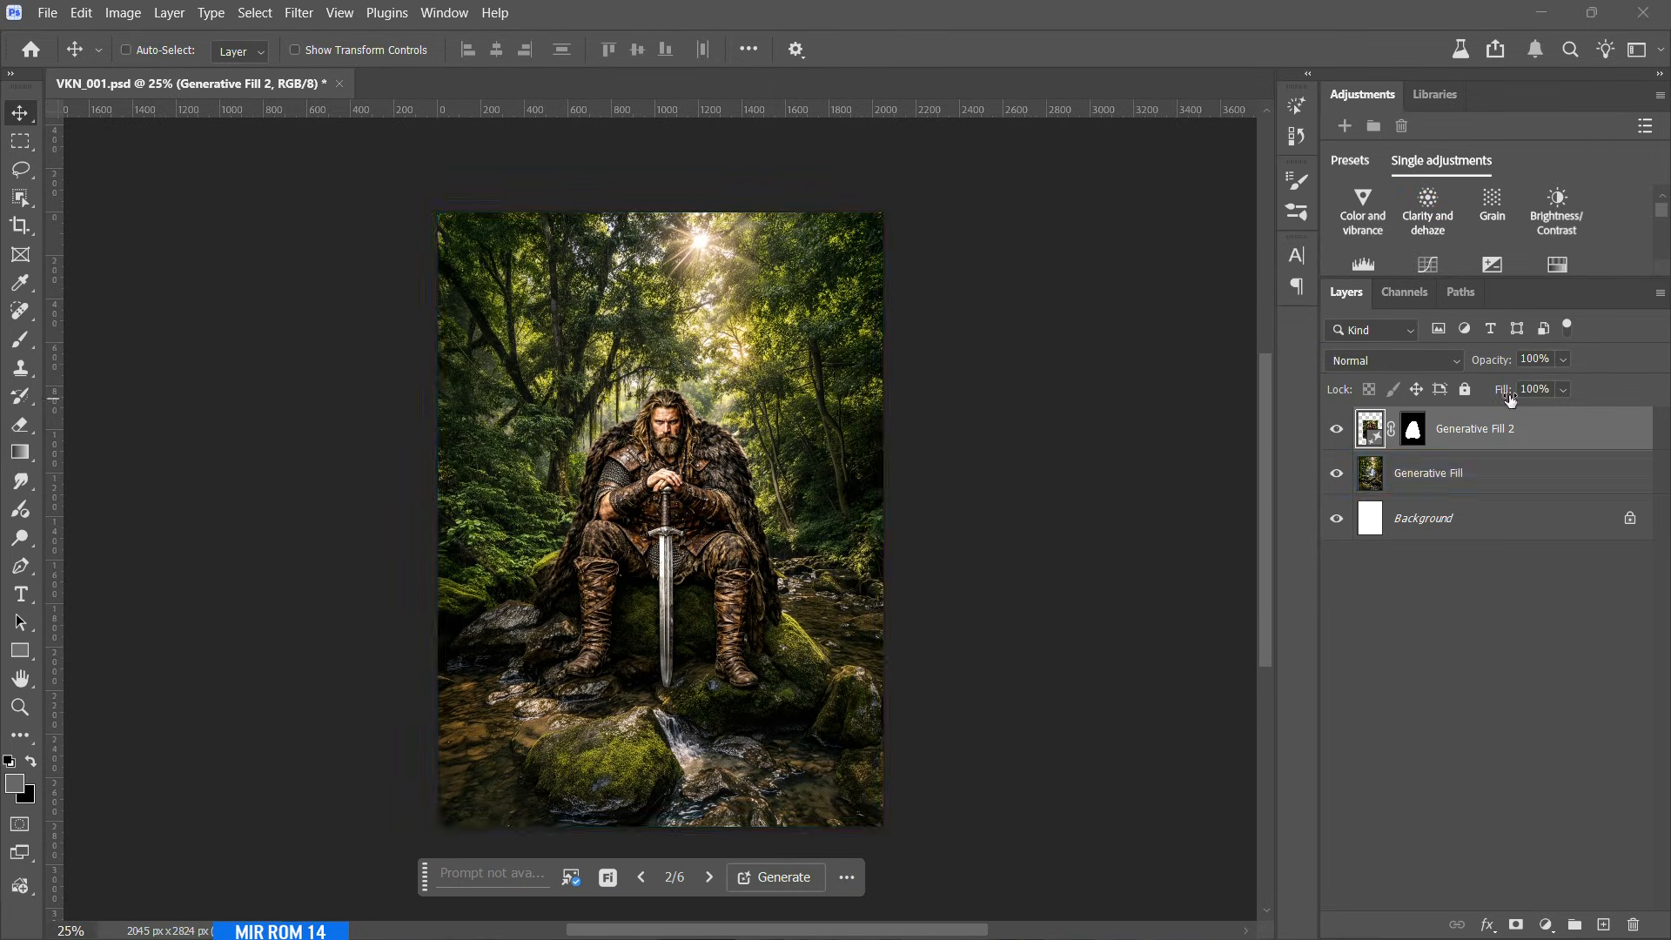
pyautogui.hotkey('ctrl', 'e')
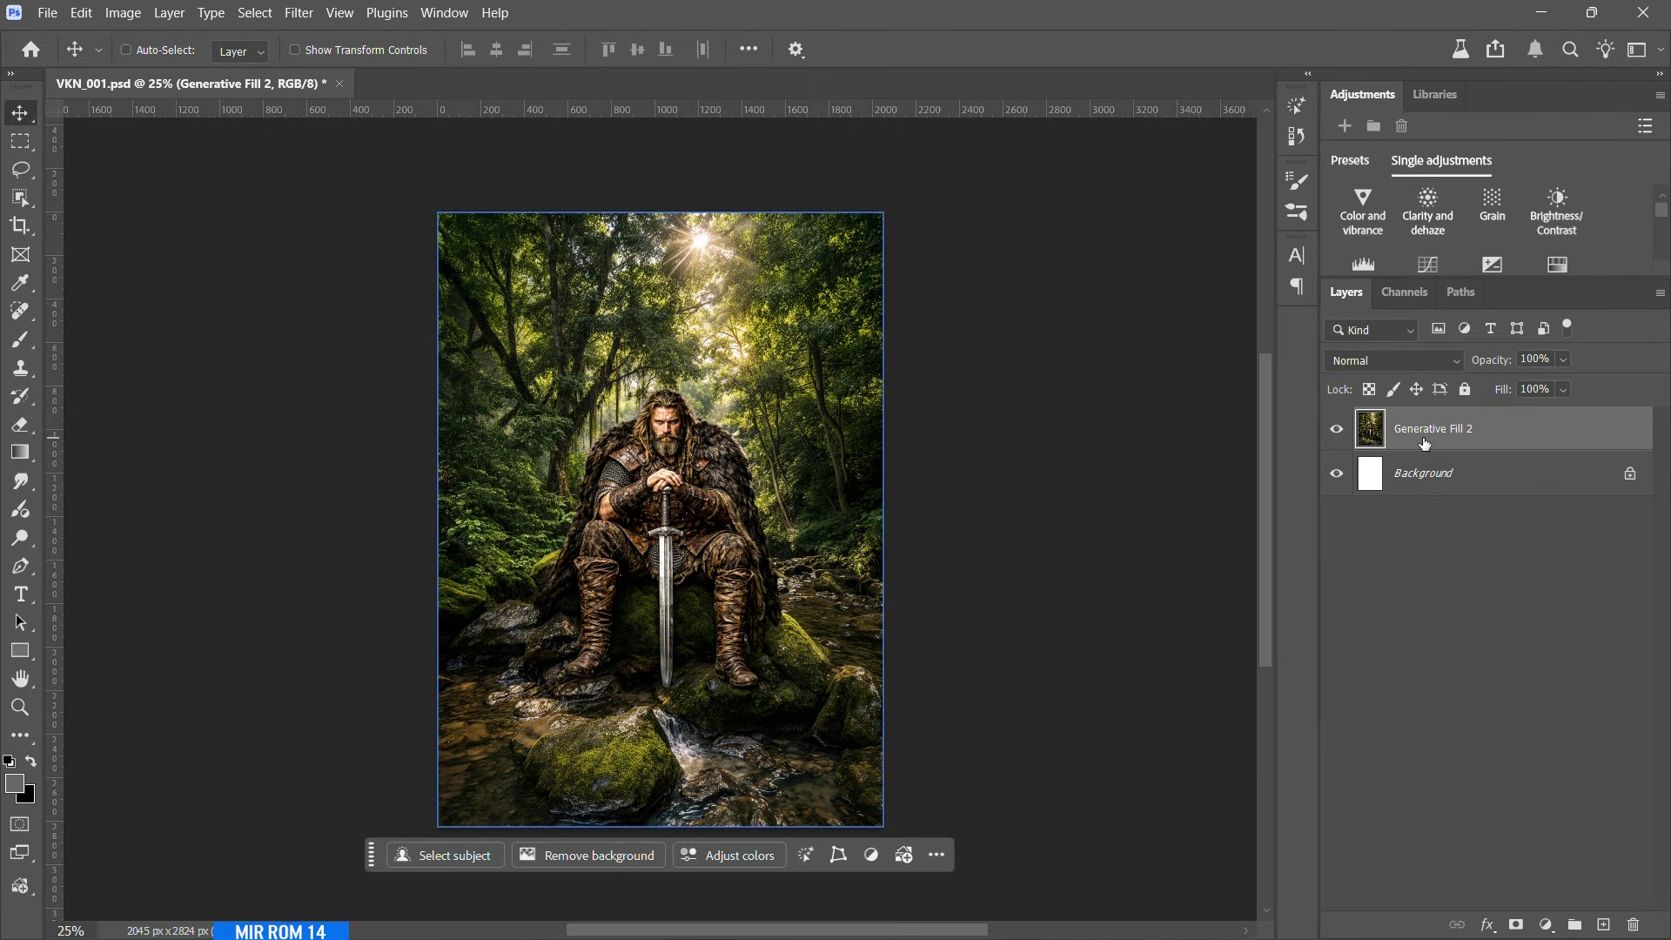
# - Select the Viking as an entire person with the Object Selection tool's Select people option
pyautogui.click(20, 197)
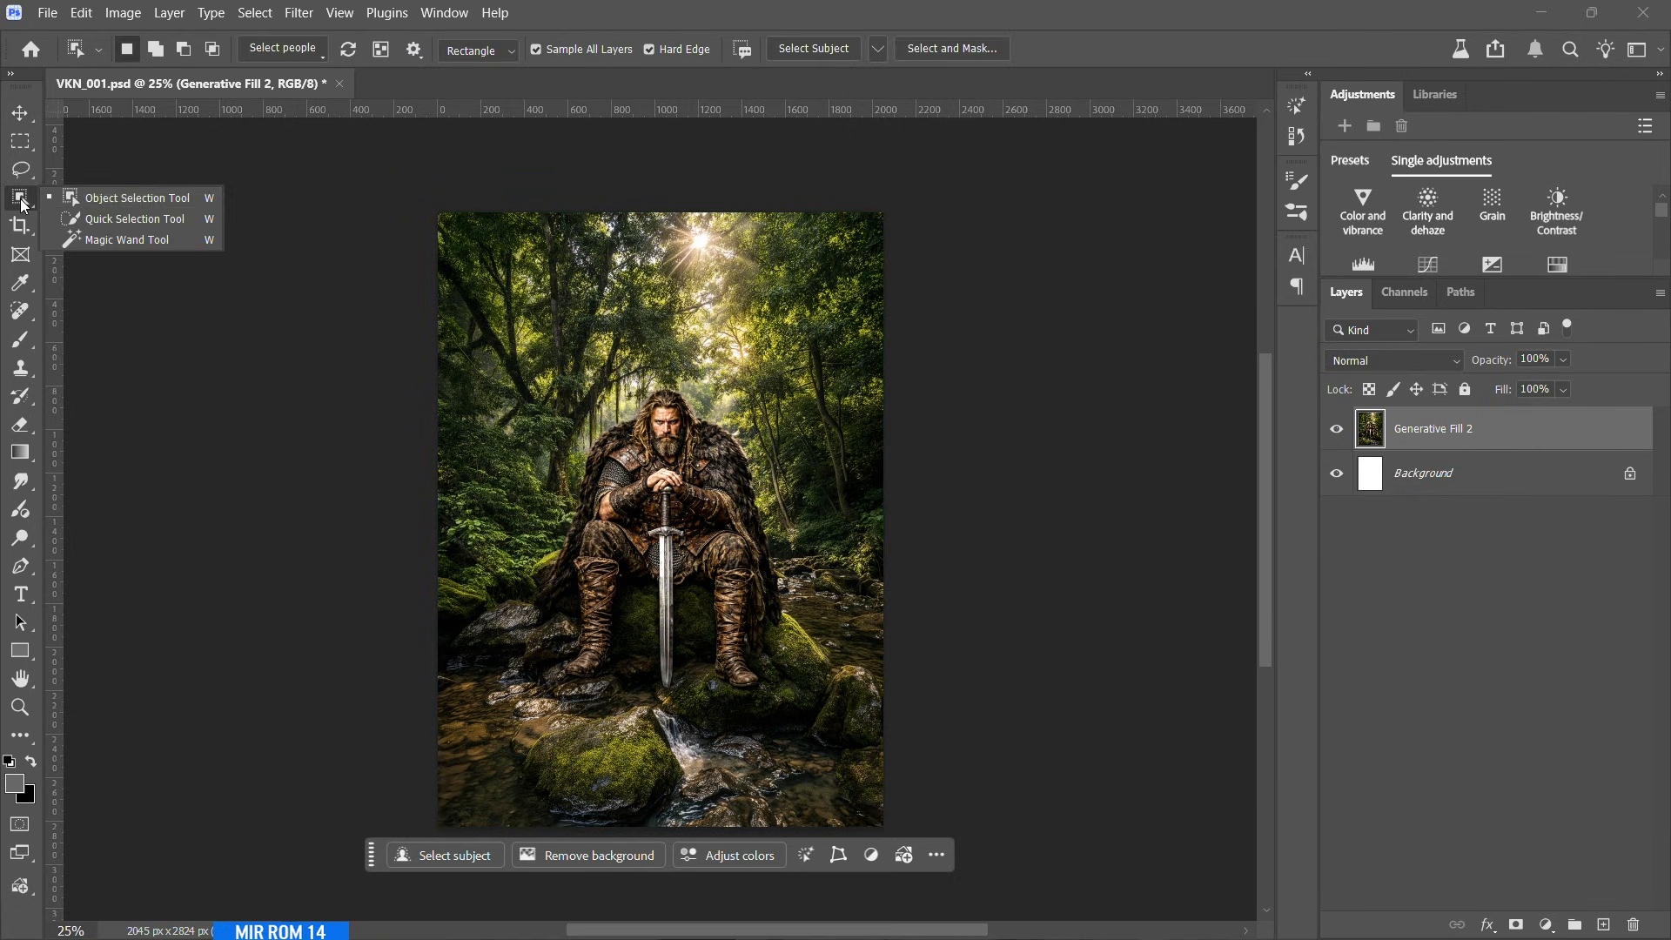
pyautogui.click(91, 205)
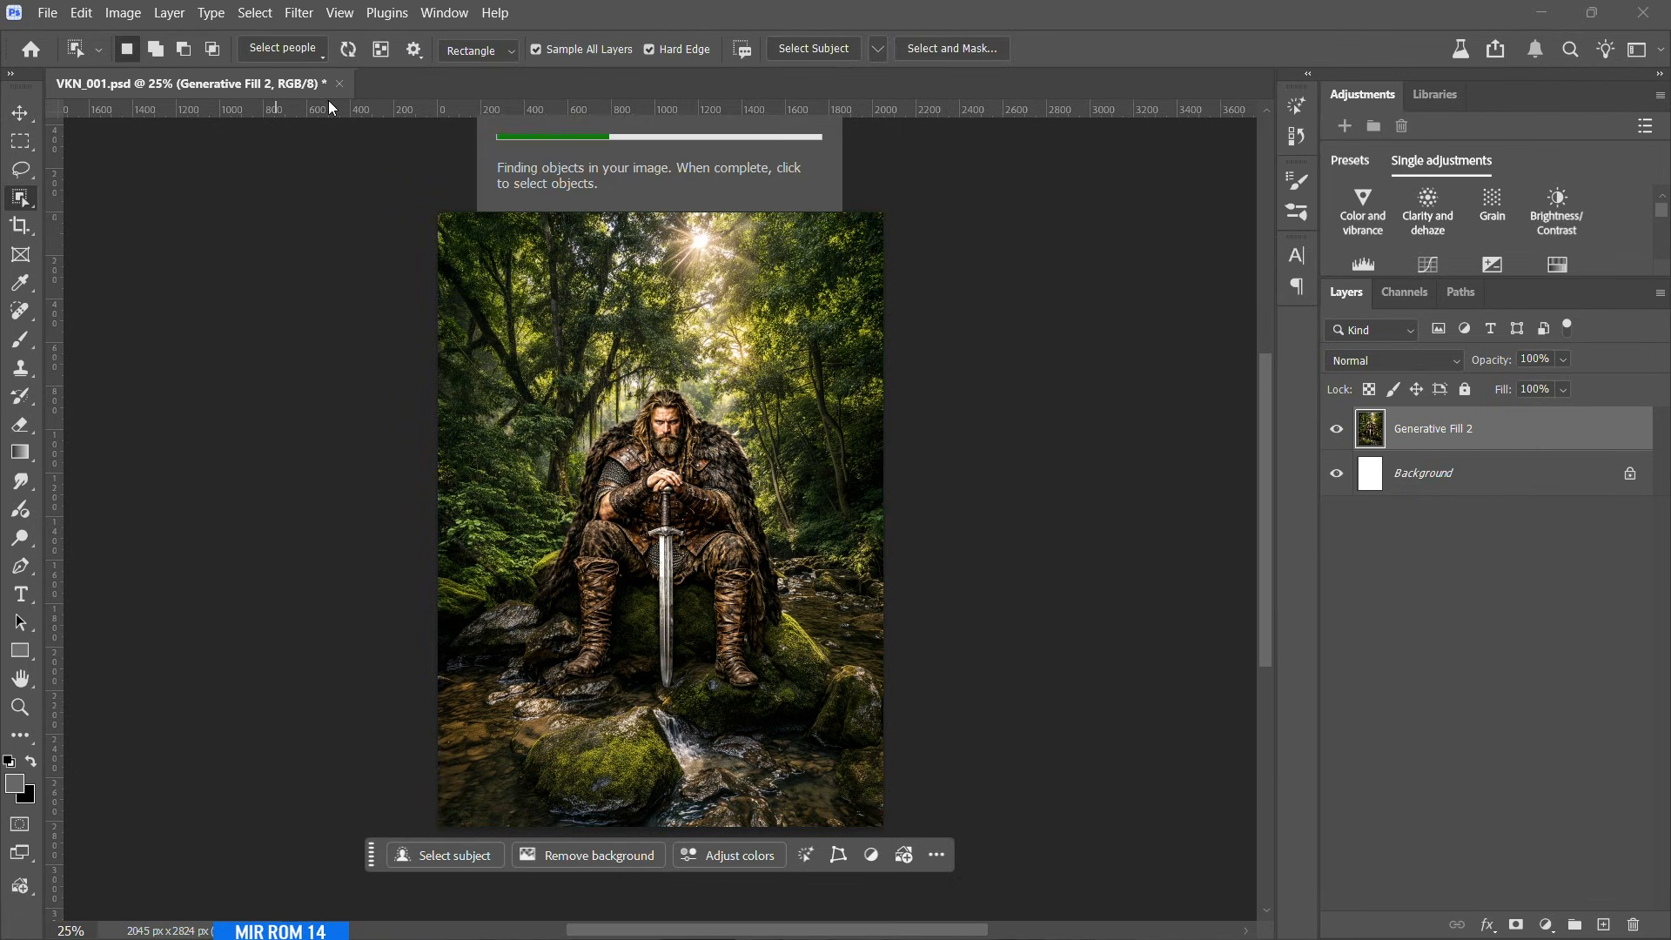
pyautogui.click(283, 48)
pyautogui.click(225, 100)
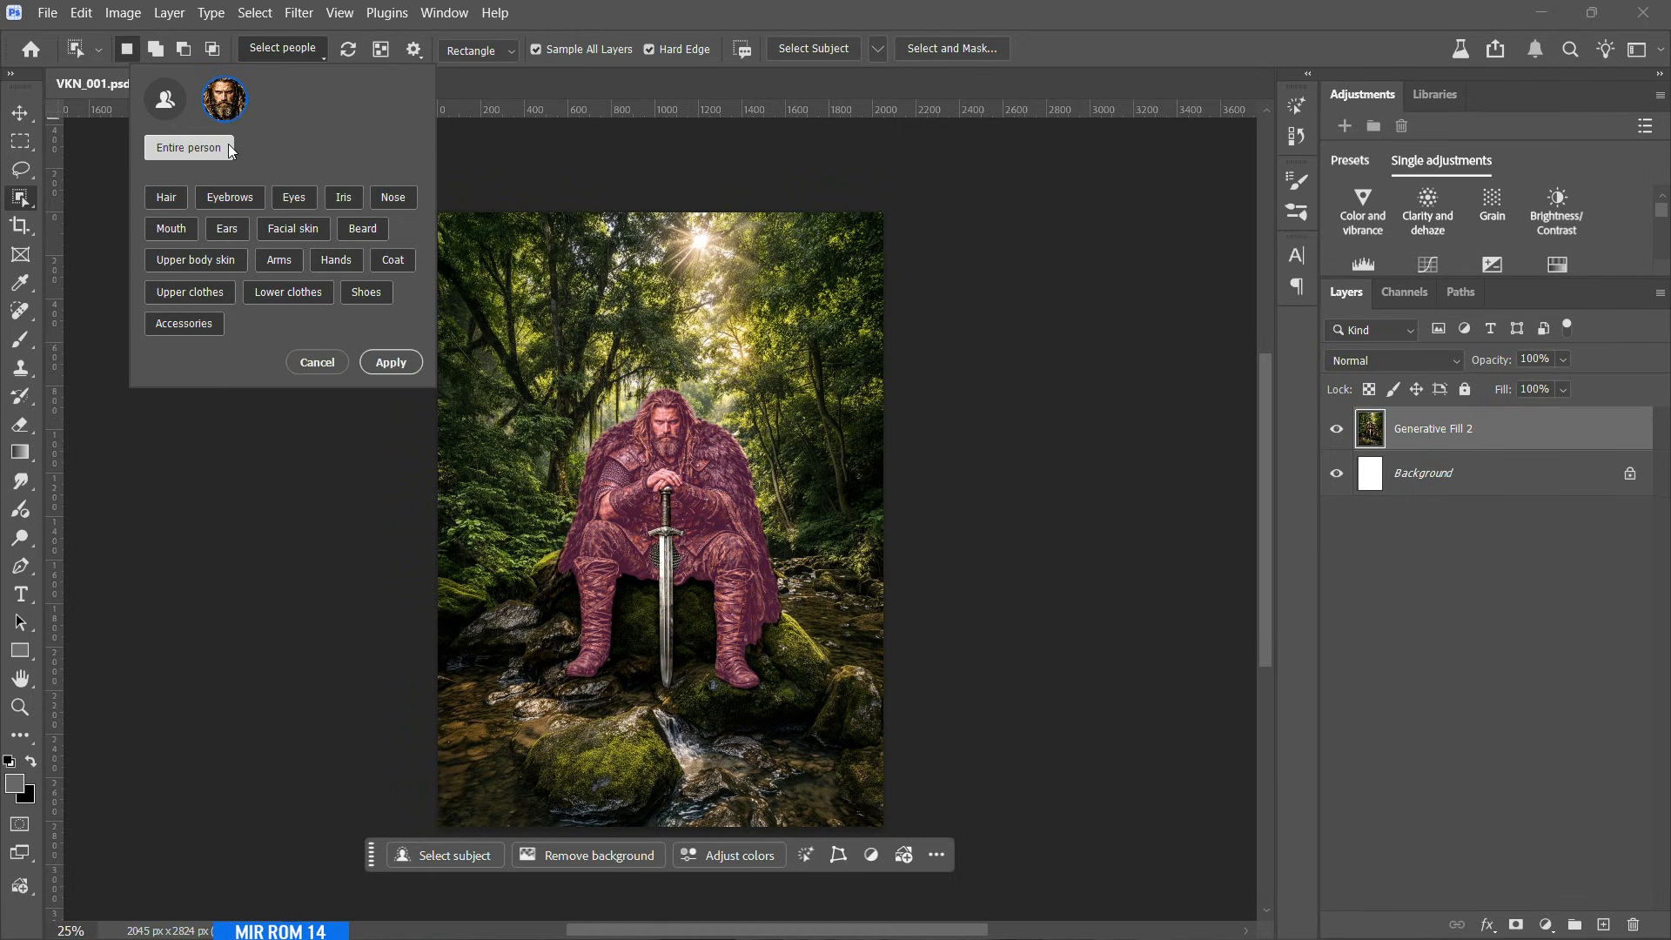
pyautogui.click(391, 362)
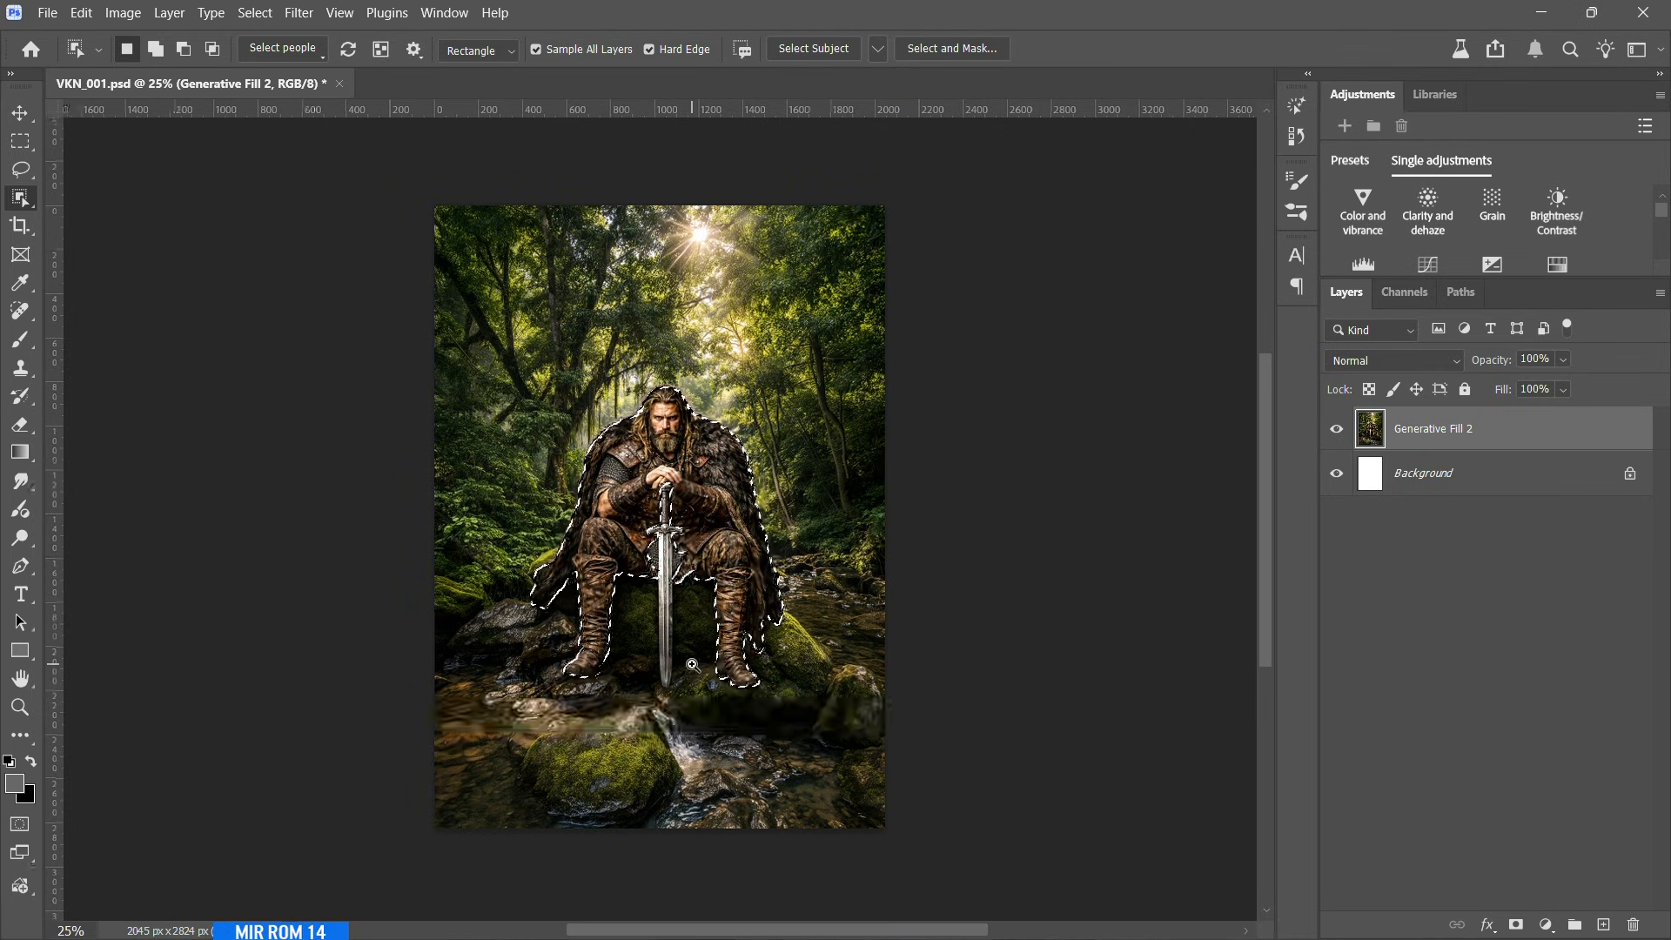
# - Add the sword to the Viking selection with the Object Selection tool
pyautogui.scroll(2, 693, 665)
pyautogui.scroll(1, 693, 665)
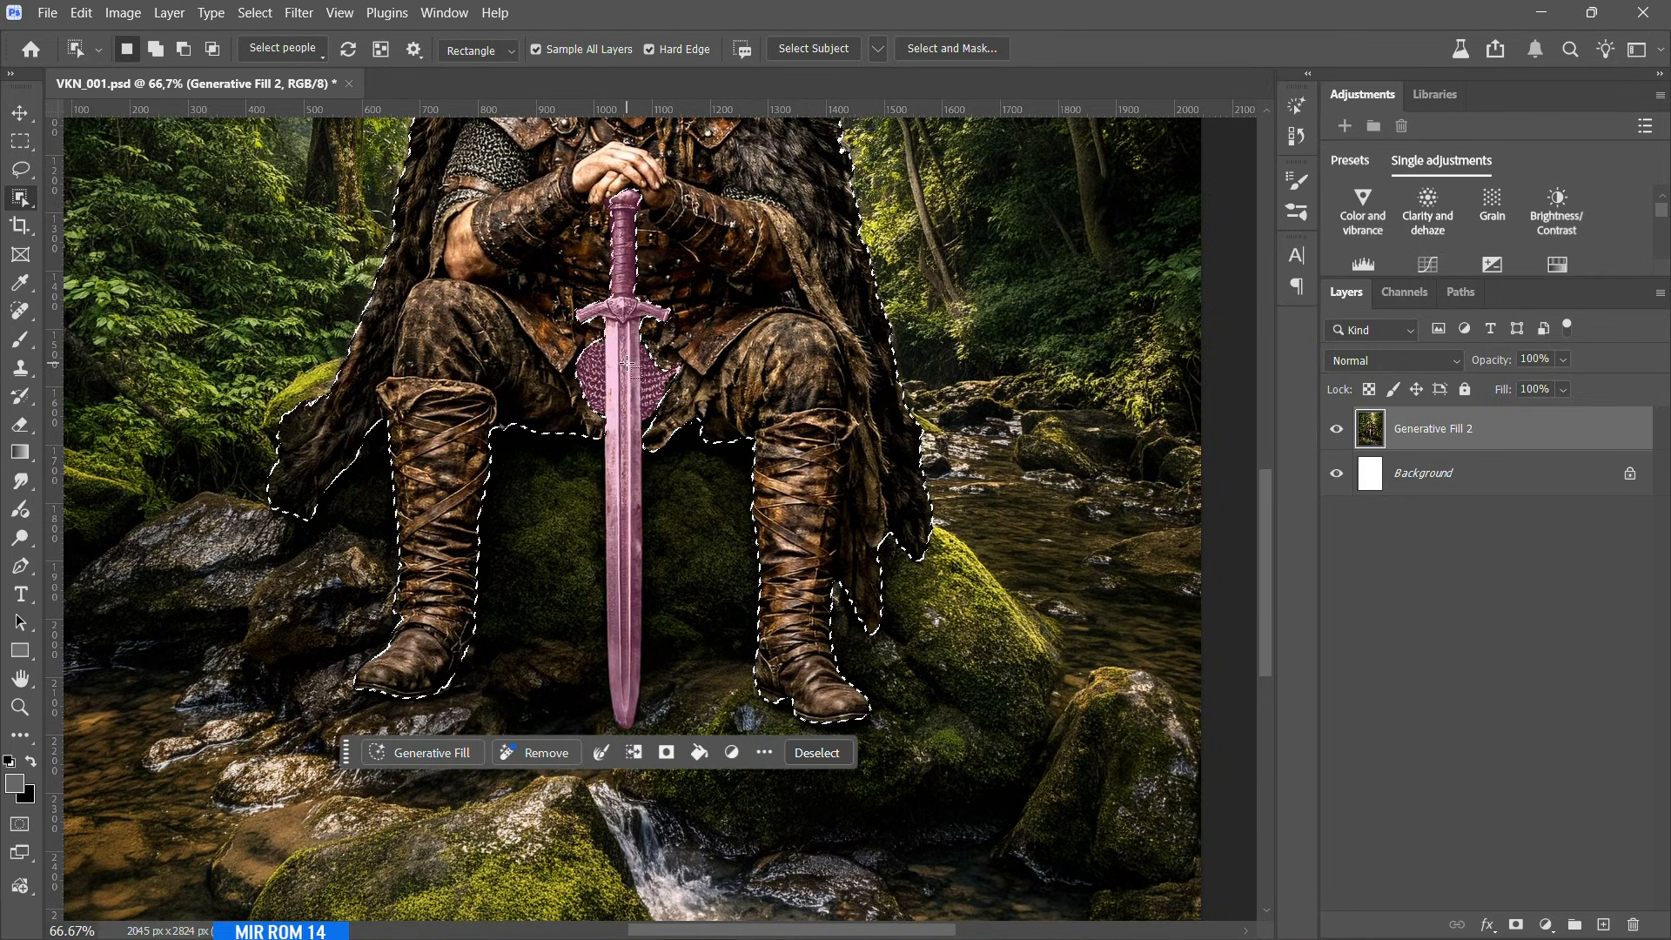
pyautogui.keyDown('shift'); pyautogui.click(614, 457); pyautogui.keyUp('shift')
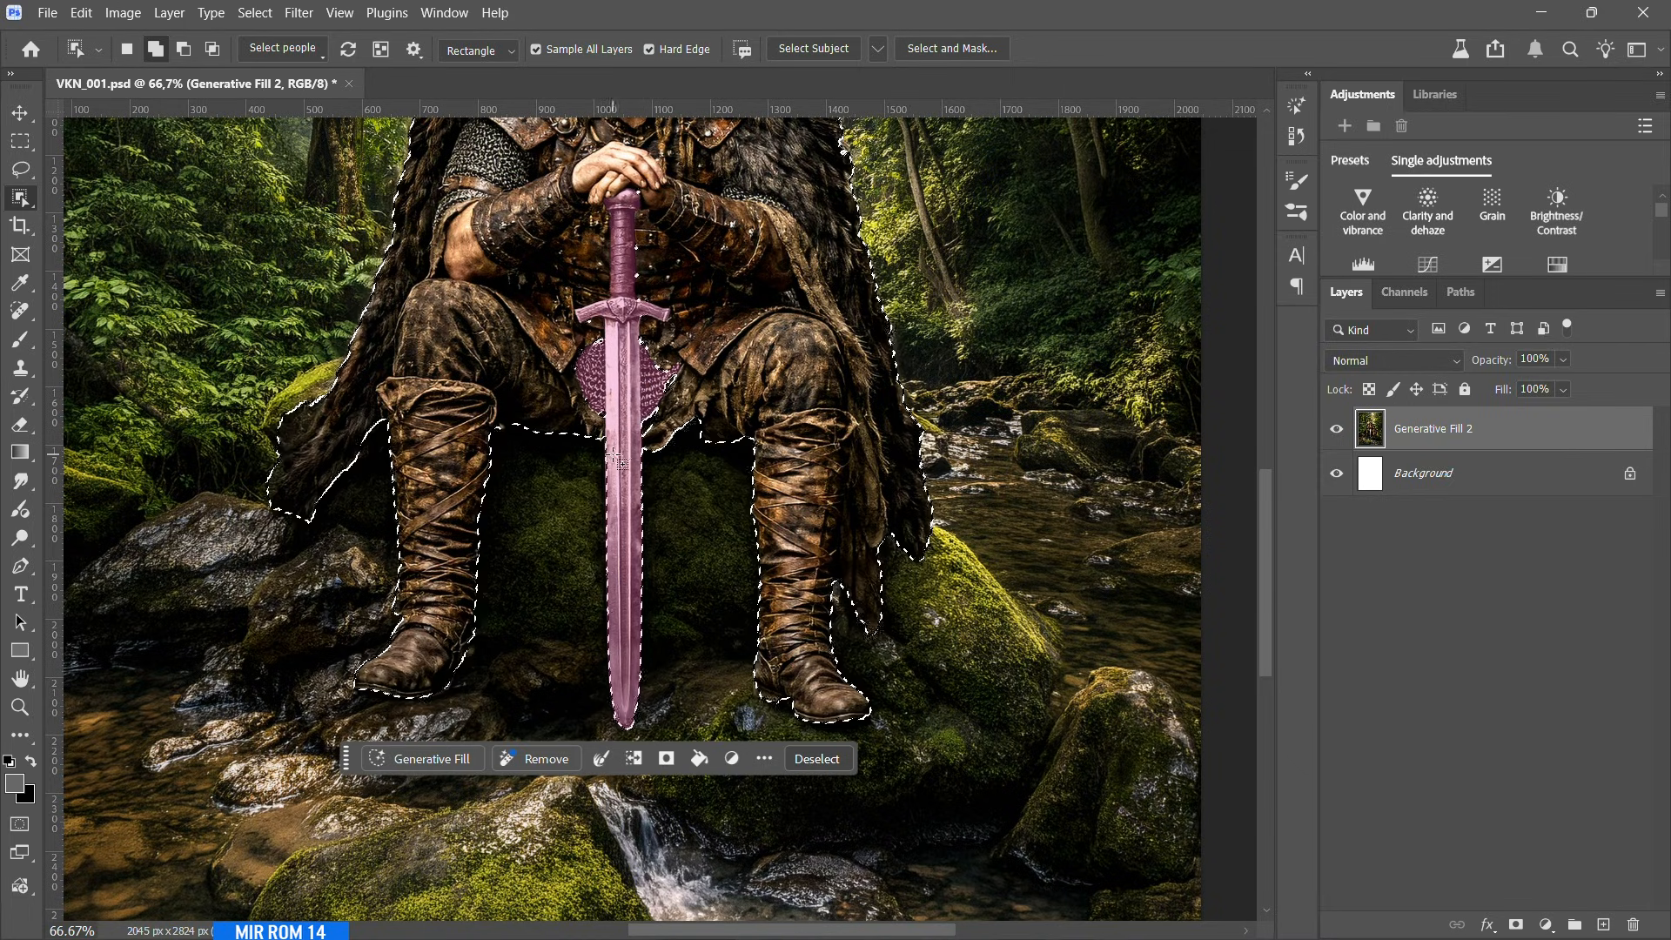
# - Use the Lasso tool in add mode to bring missed areas of the Viking's upper body into the selection
pyautogui.click(19, 173)
pyautogui.rightClick(18, 175)
pyautogui.click(94, 188)
pyautogui.scroll(1, 714, 209)
pyautogui.moveTo(699, 178); pyautogui.dragTo(548, 227)
pyautogui.moveTo(624, 452)
pyautogui.mouseDown()
pyautogui.moveTo(703, 185)
pyautogui.moveTo(695, 272)
pyautogui.moveTo(682, 227)
pyautogui.mouseUp()
pyautogui.scroll(3, 697, 217)
pyautogui.moveTo(567, 223)
pyautogui.mouseDown()
pyautogui.moveTo(549, 270)
pyautogui.moveTo(710, 445)
pyautogui.moveTo(604, 171)
pyautogui.moveTo(595, 211)
pyautogui.moveTo(558, 236)
pyautogui.mouseUp()
pyautogui.scroll(-5, 708, 444)
pyautogui.scroll(2, 708, 444)
pyautogui.hotkey('ctrl', '+')
pyautogui.scroll(3, 707, 442)
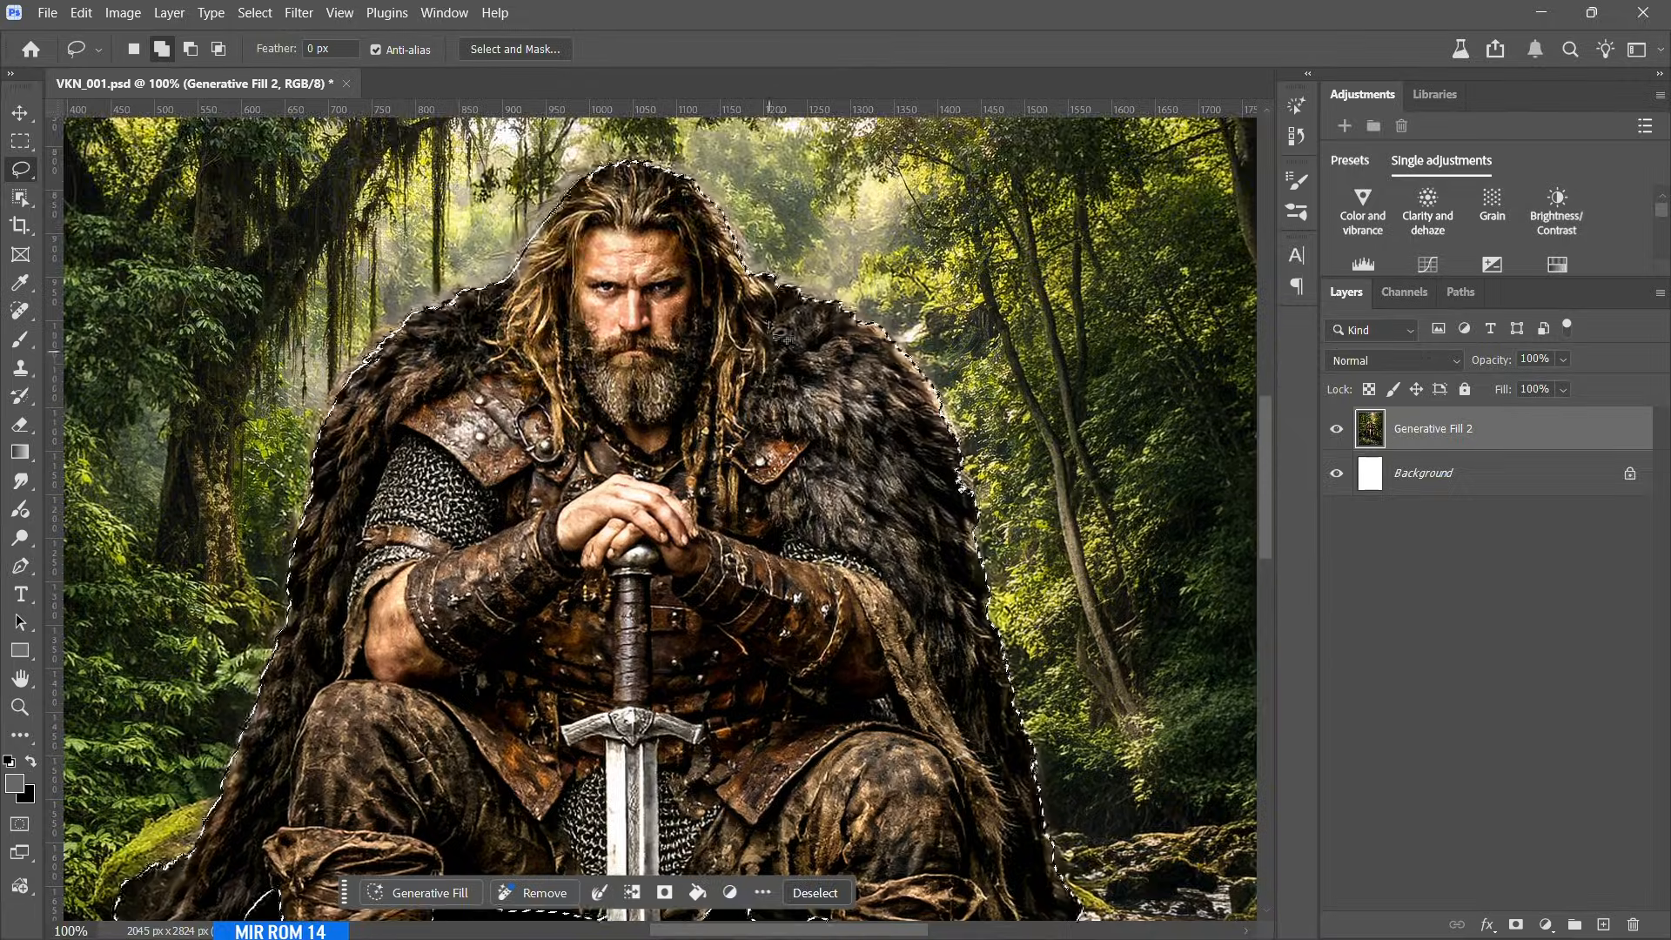
# - Copy the selected Viking and sword to a new layer
pyautogui.scroll(-6, 777, 376)
pyautogui.hotkey('ctrl', '0')
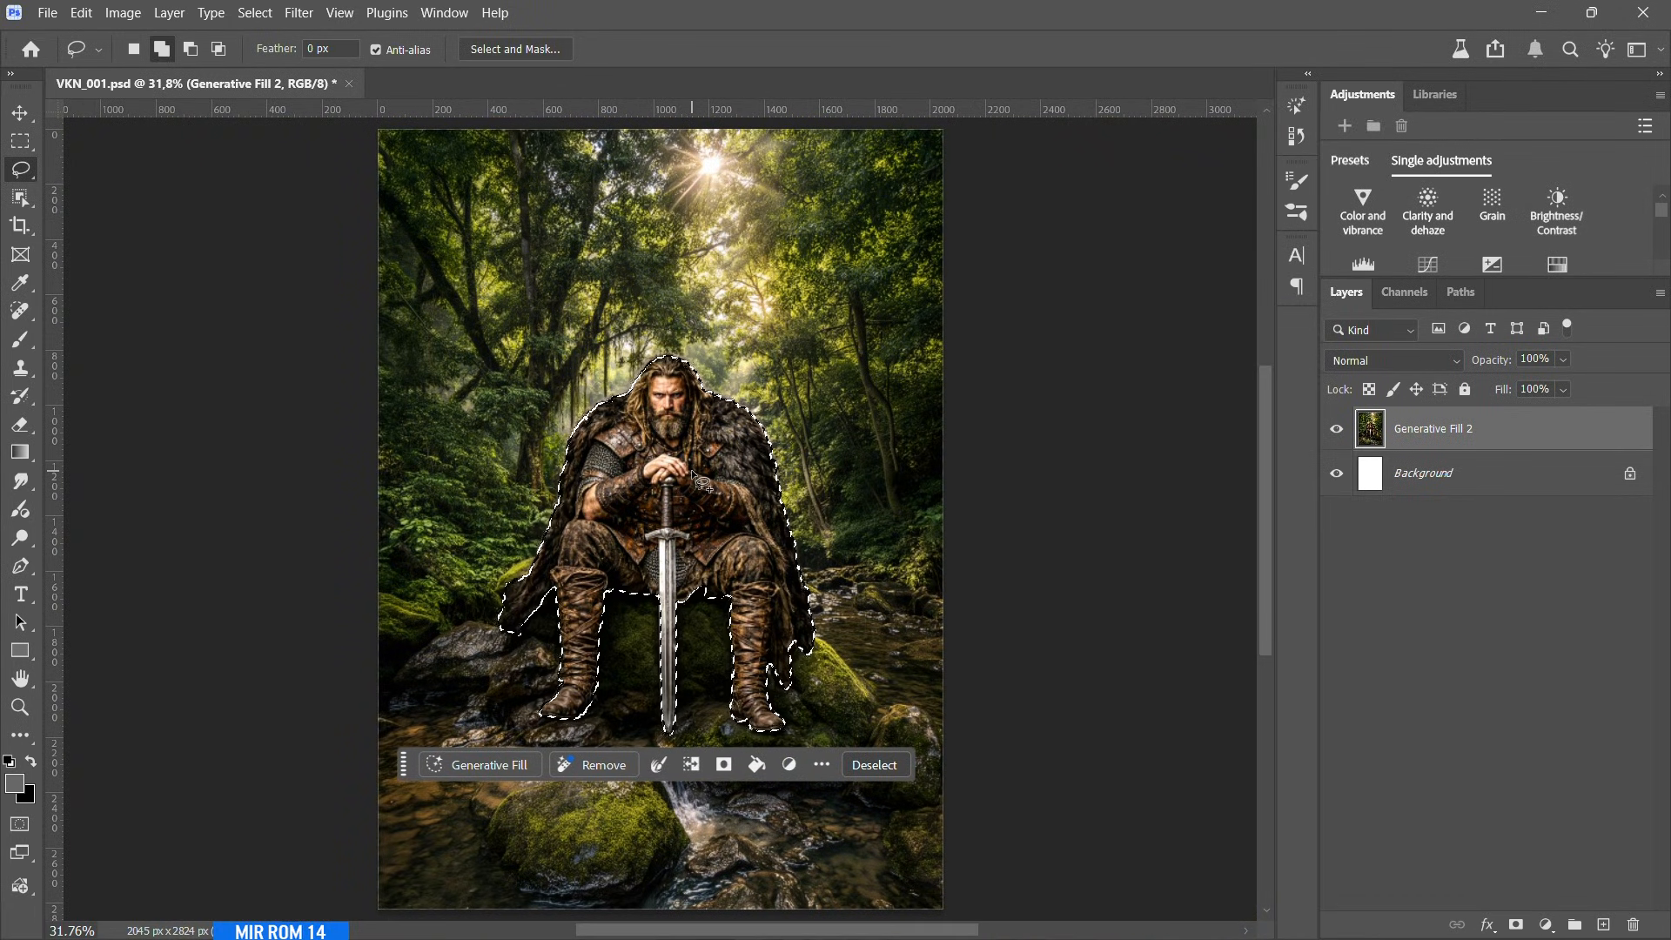
pyautogui.hotkey('ctrl', 'j')
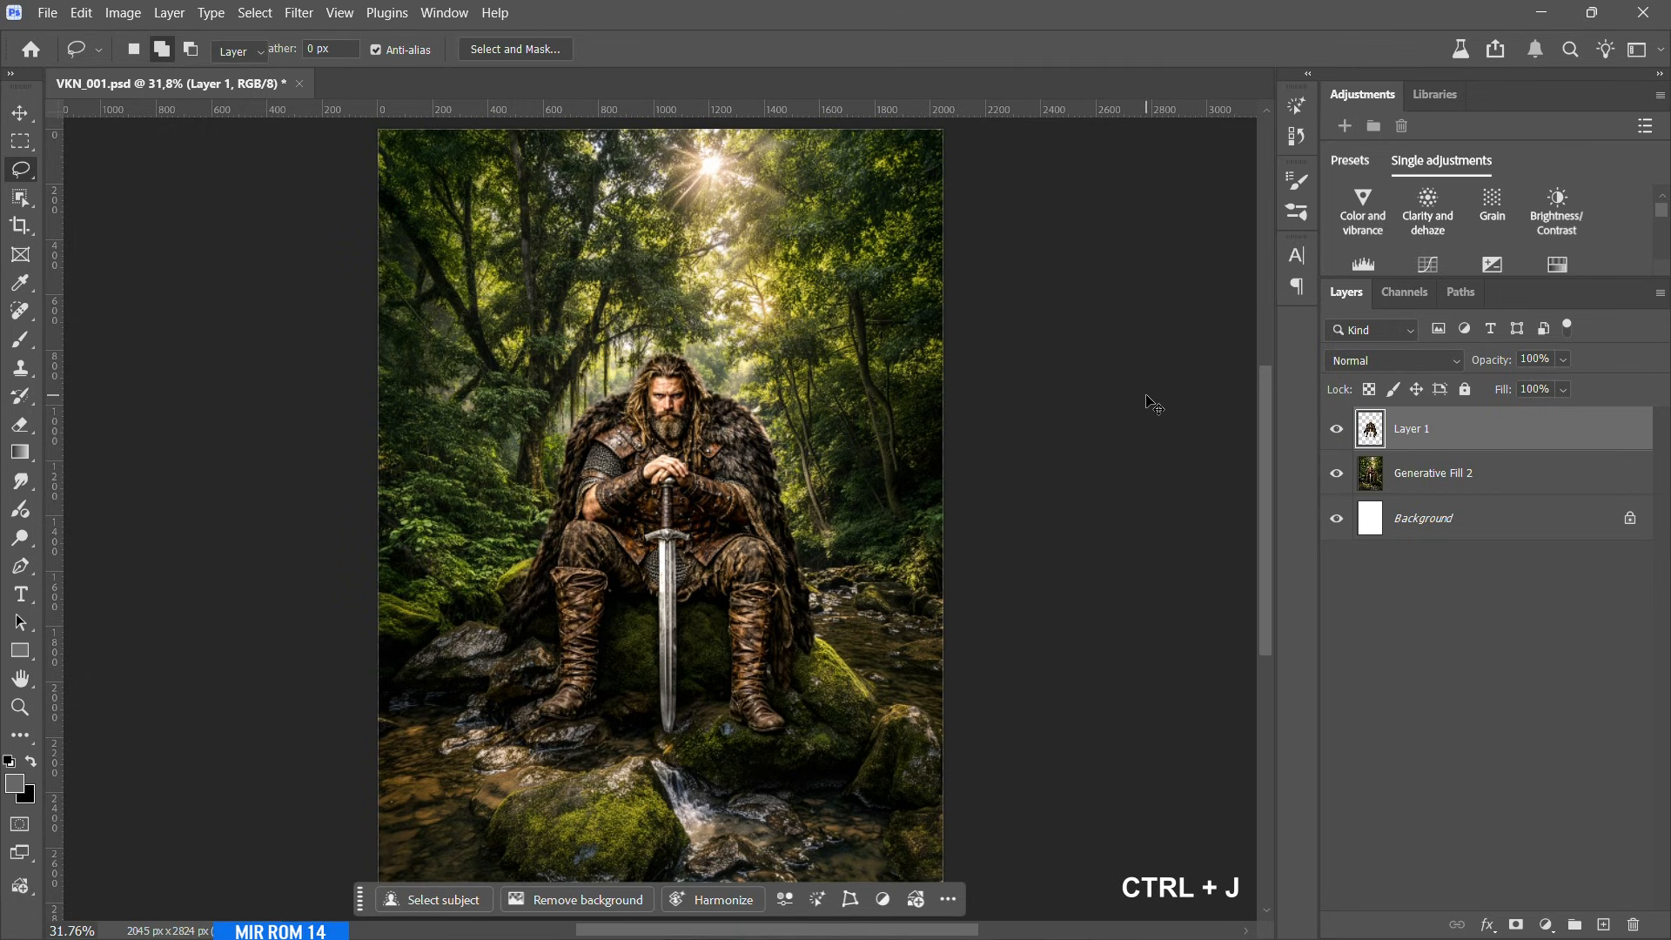
# - Move the Viking cut-out aside to test the separation, and undo the move
pyautogui.press('v')
pyautogui.moveTo(723, 457); pyautogui.dragTo(876, 268)
pyautogui.hotkey('ctrl', 'z')
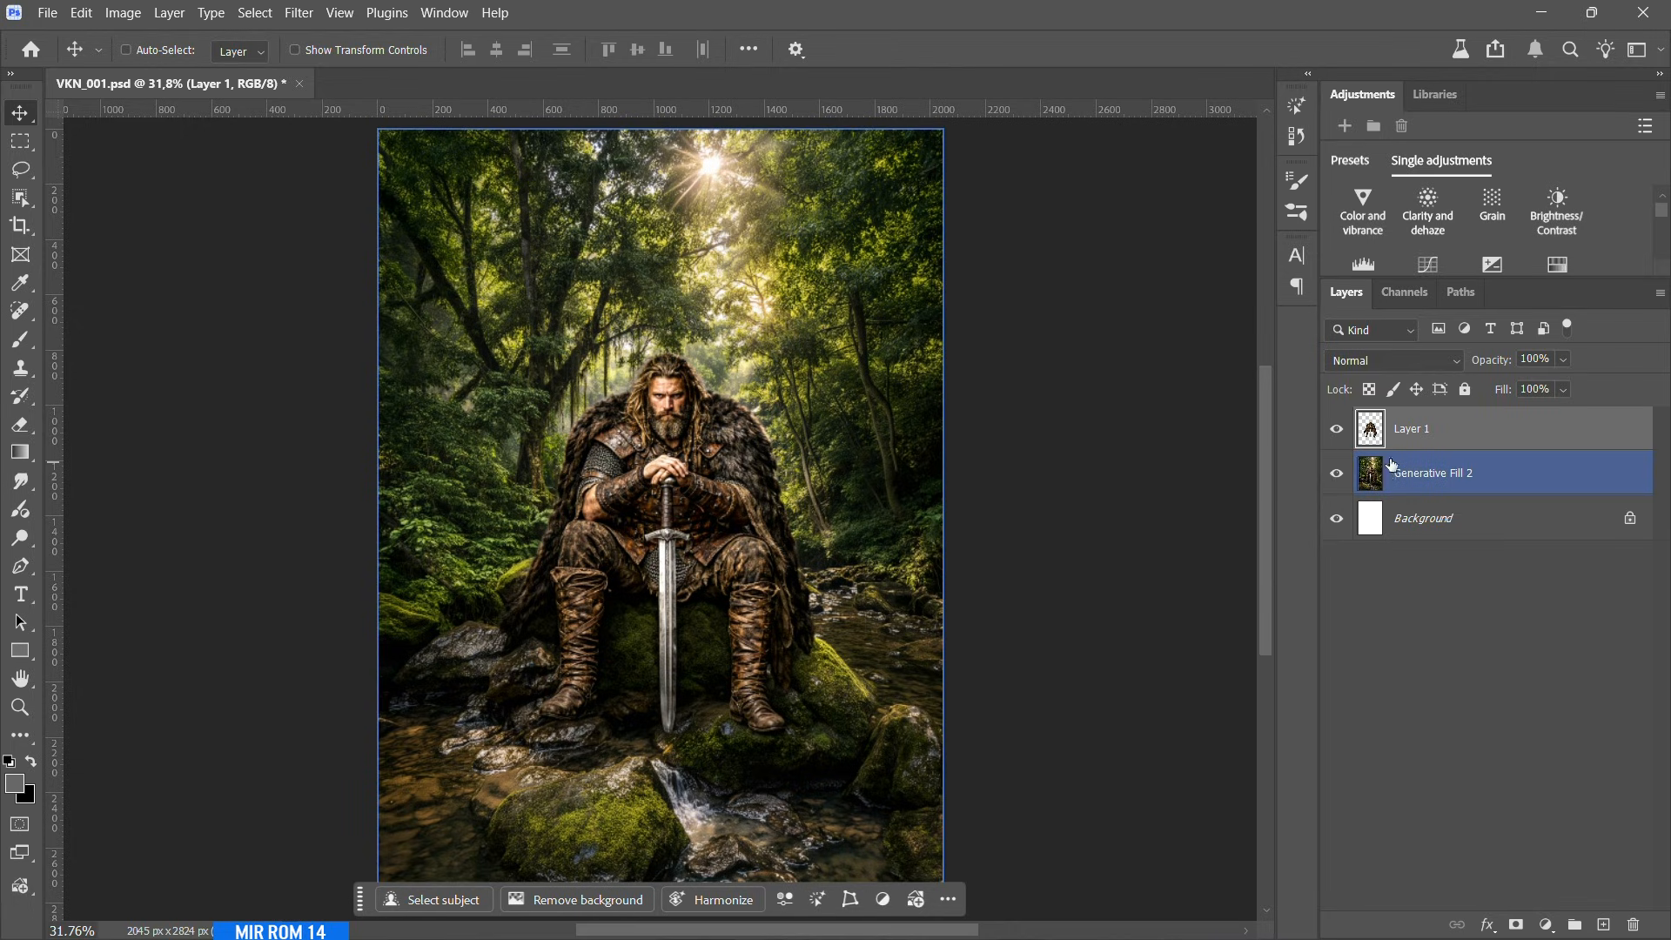
# - Load the Viking cut-out layer's outline as a selection and expand it by 20 pixels
pyautogui.keyDown('ctrl'); pyautogui.click(1373, 435); pyautogui.keyUp('ctrl')
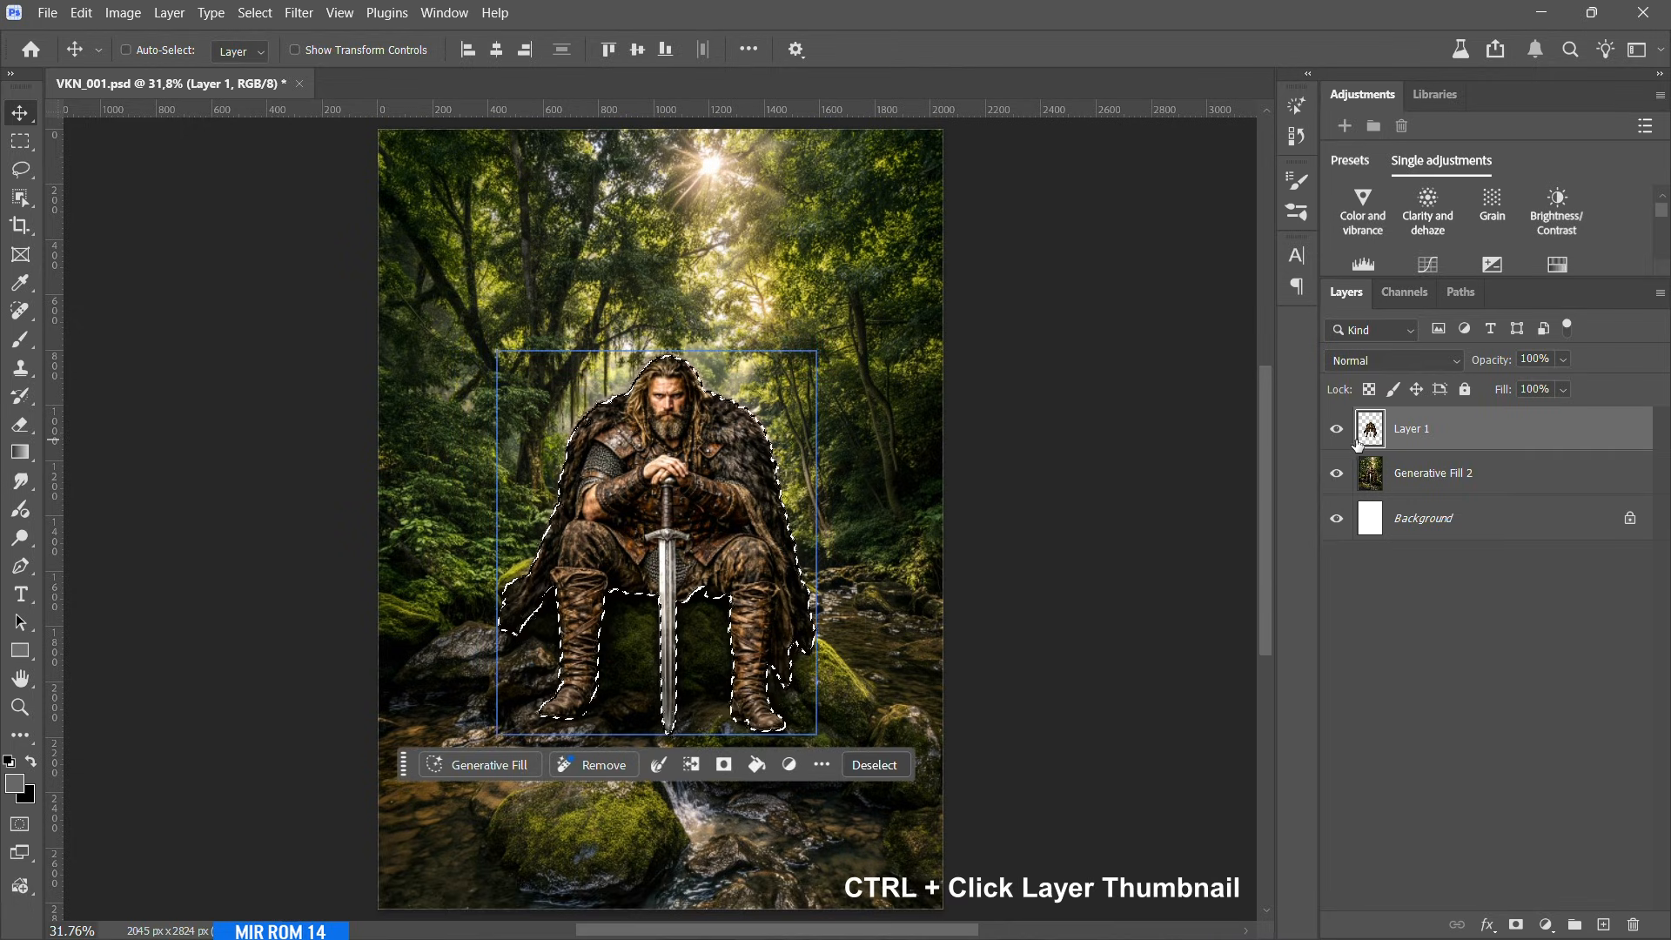
pyautogui.click(255, 13)
pyautogui.moveTo(348, 326)
pyautogui.click(491, 367)
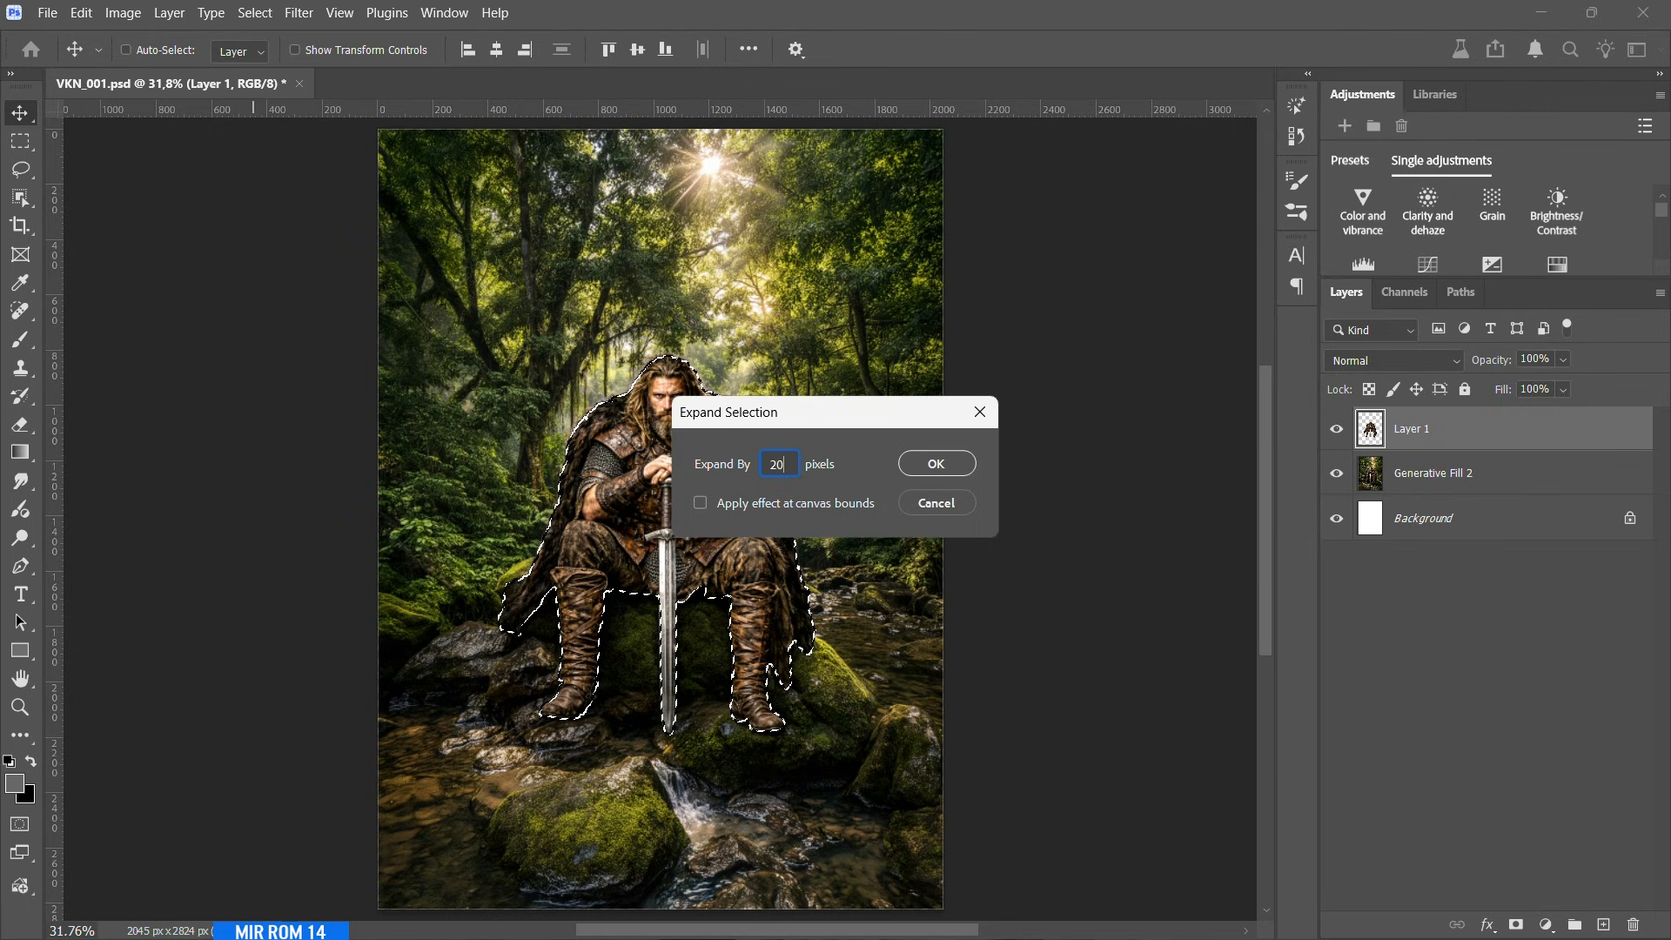
pyautogui.click(936, 463)
# - Hide the Viking cut-out and replace the Viking on the Generative Fill 2 layer using Generative Fill without a prompt
pyautogui.click(1337, 431)
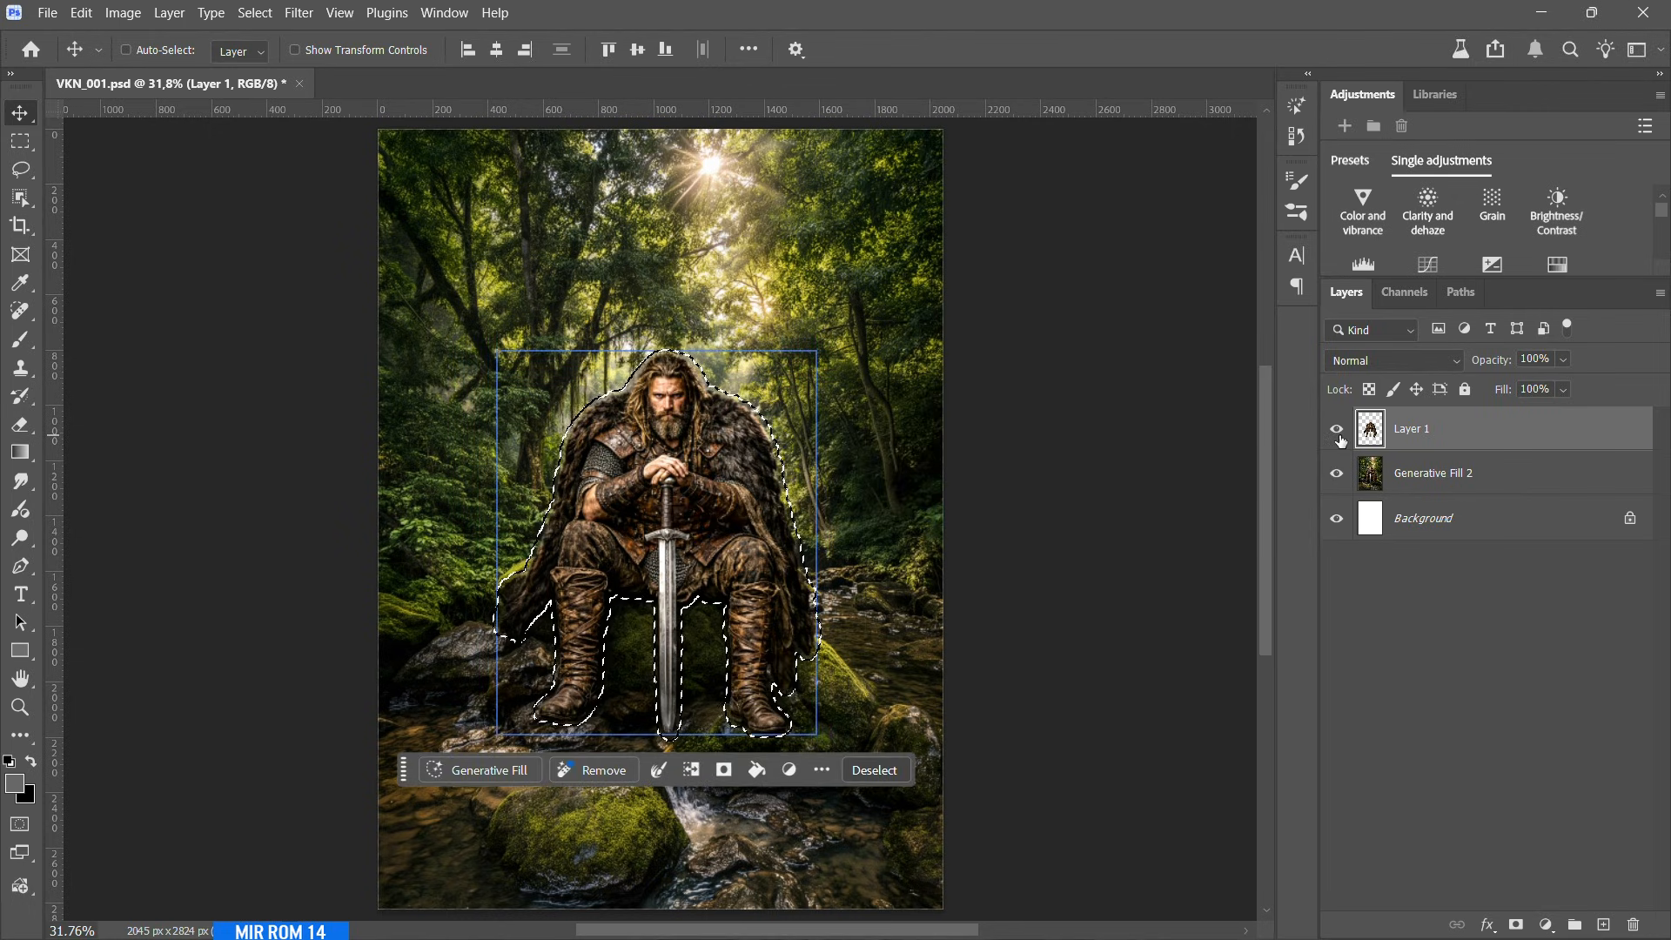
pyautogui.click(1376, 457)
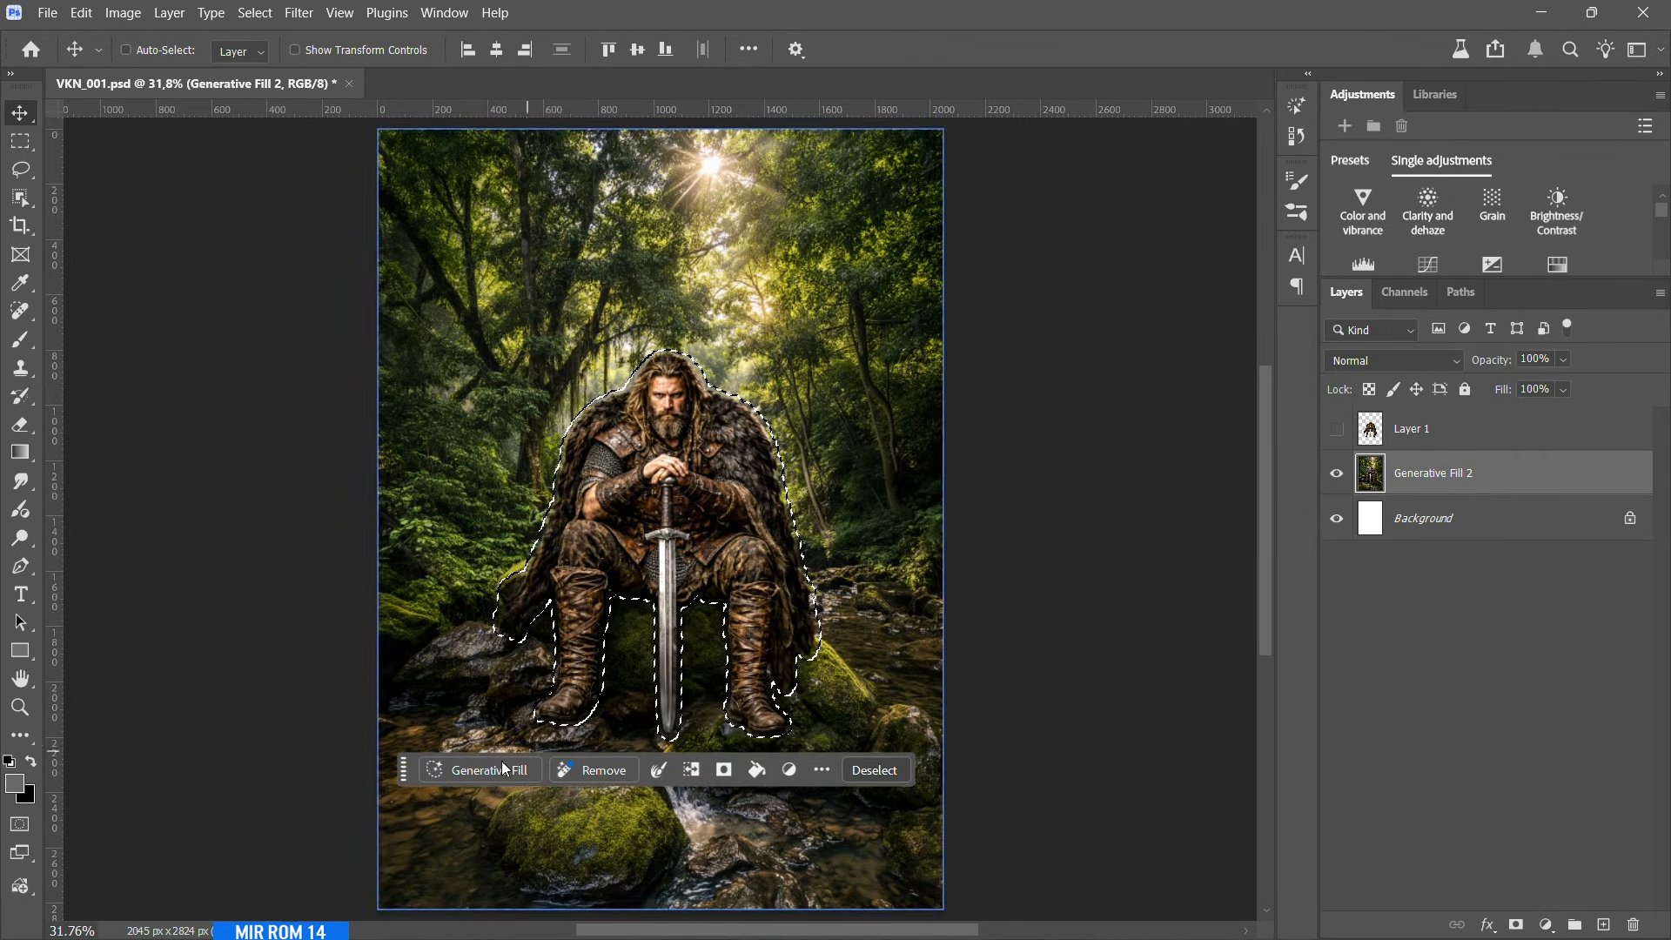
pyautogui.click(480, 771)
pyautogui.click(729, 771)
pyautogui.click(729, 771)
pyautogui.click(918, 771)
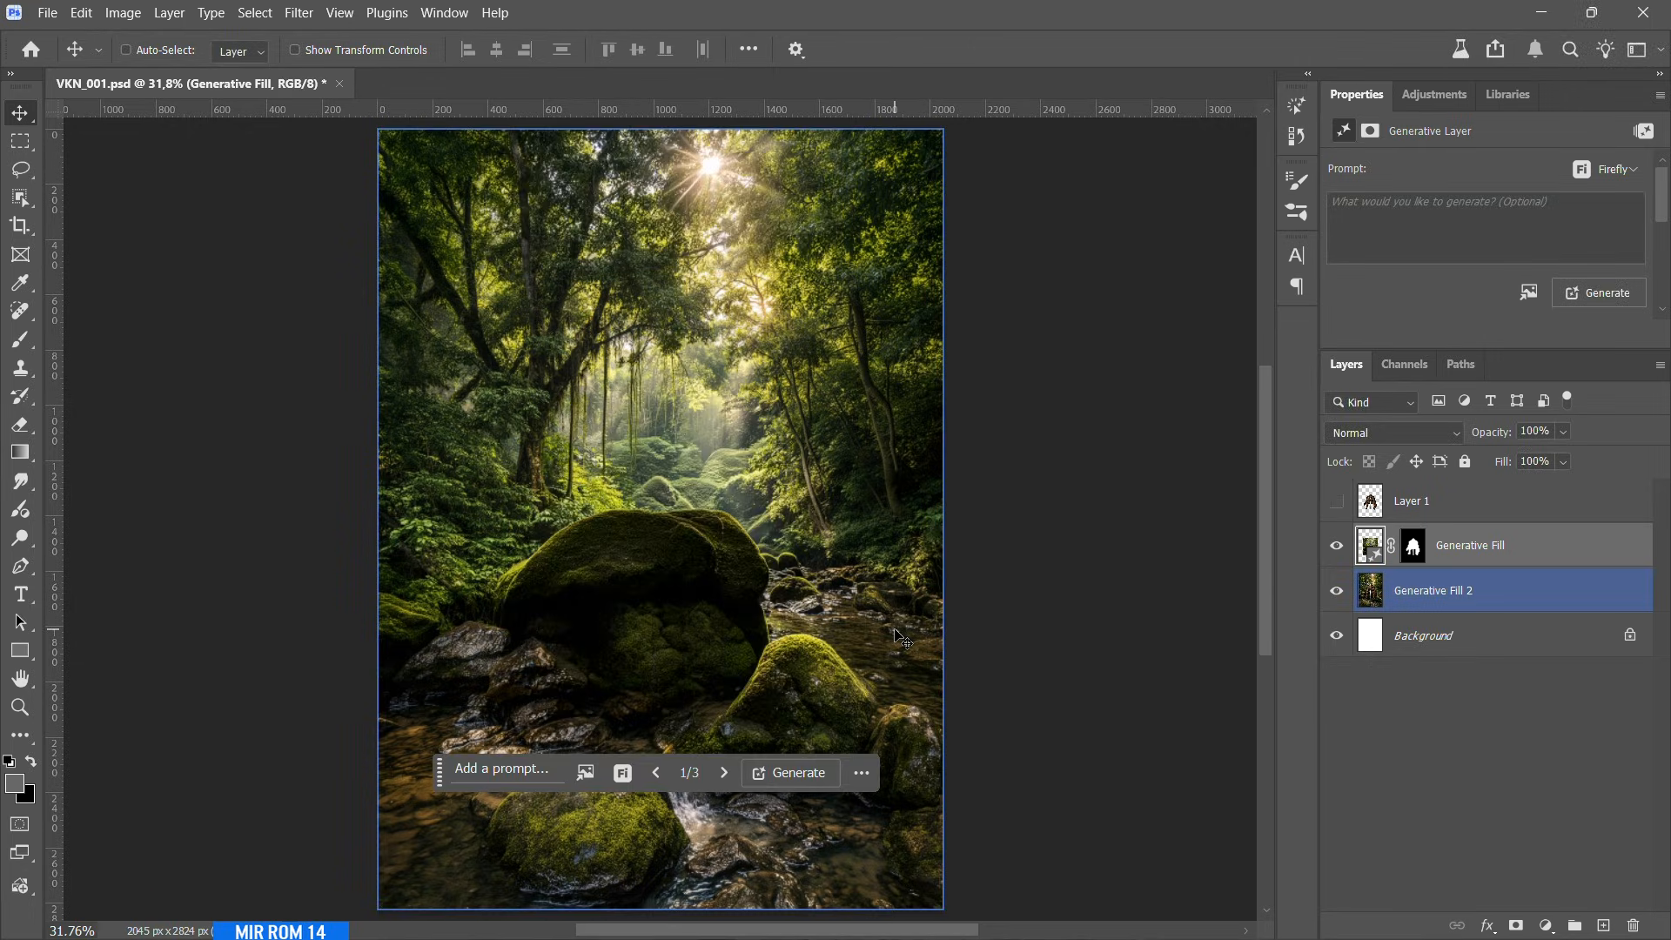
# - Compare the generated empty backgrounds with the Viking cut-out layer shown again, and keep the third variation
pyautogui.scroll(2, 764, 683)
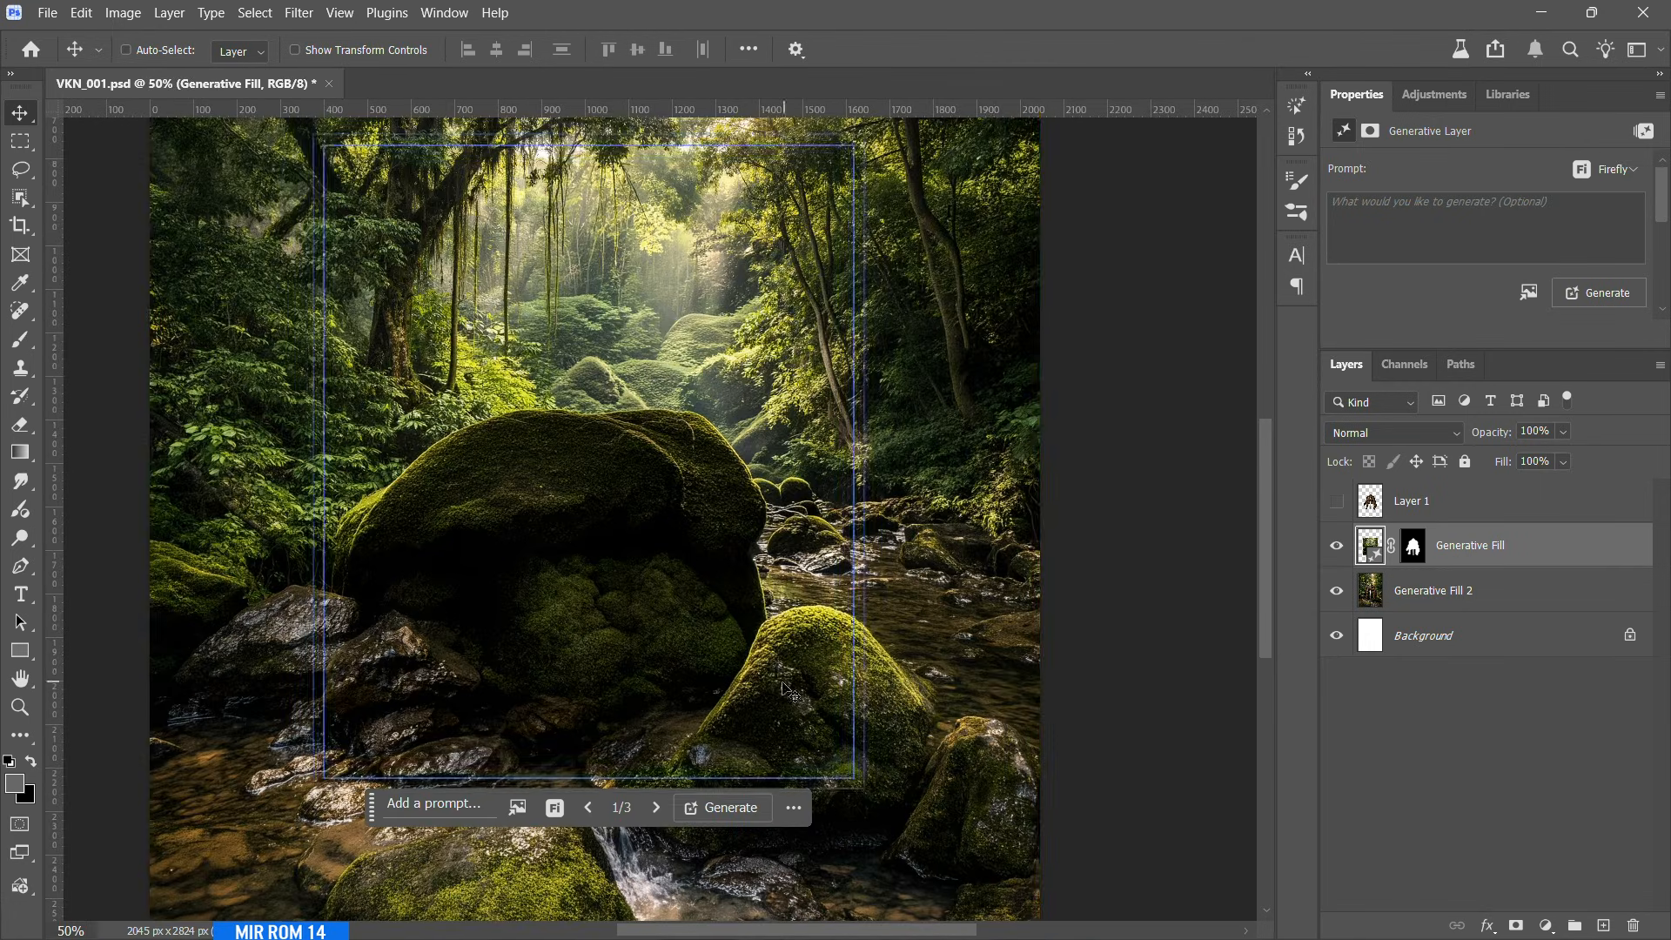
pyautogui.click(657, 809)
pyautogui.click(657, 809)
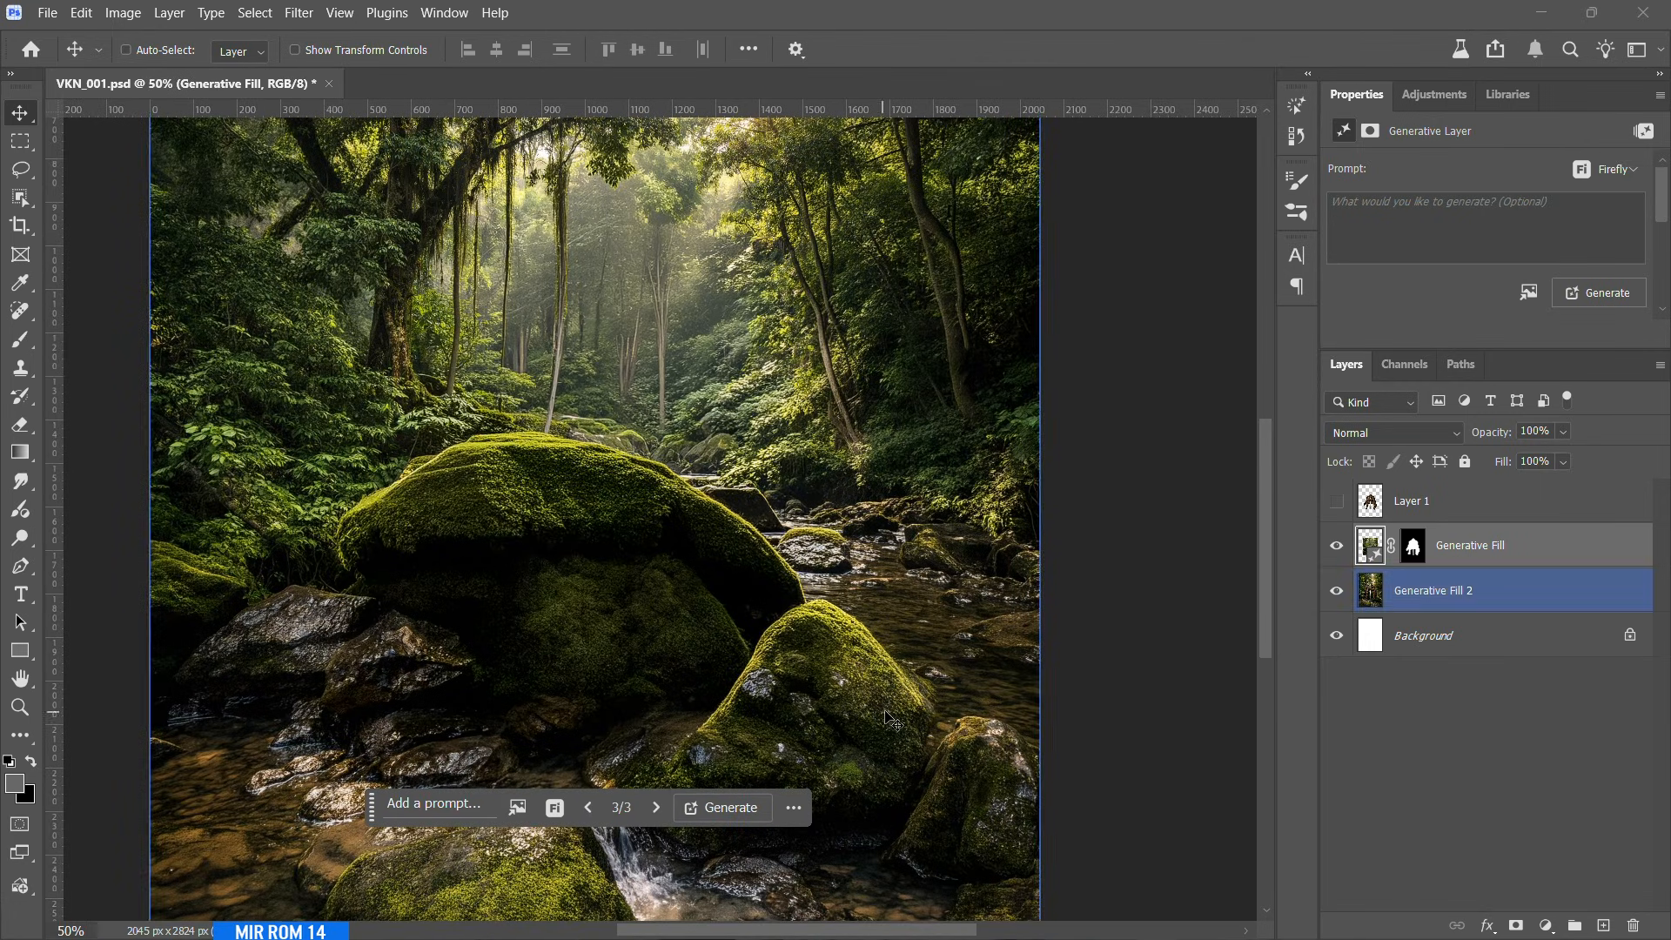
pyautogui.click(1337, 502)
pyautogui.click(597, 808)
pyautogui.click(597, 809)
pyautogui.click(657, 809)
pyautogui.click(657, 809)
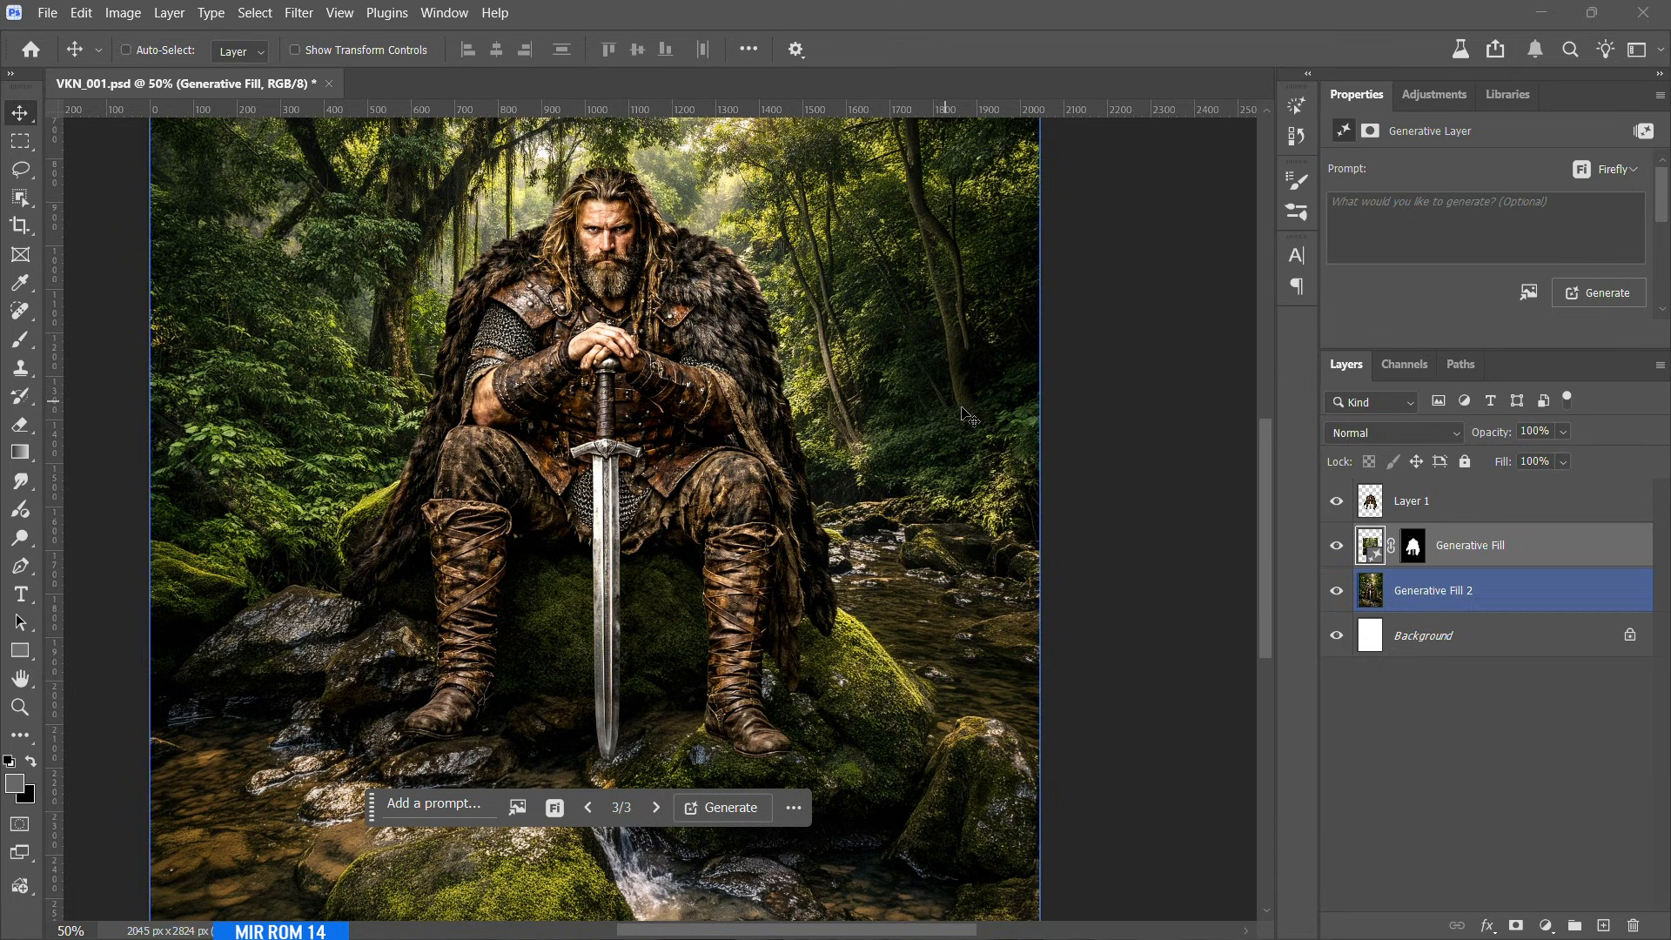
# - Check the Viking cut-out's visibility, and merge the Generative Fill and Generative Fill 2 layers into one background layer
pyautogui.click(1338, 505)
pyautogui.click(1337, 505)
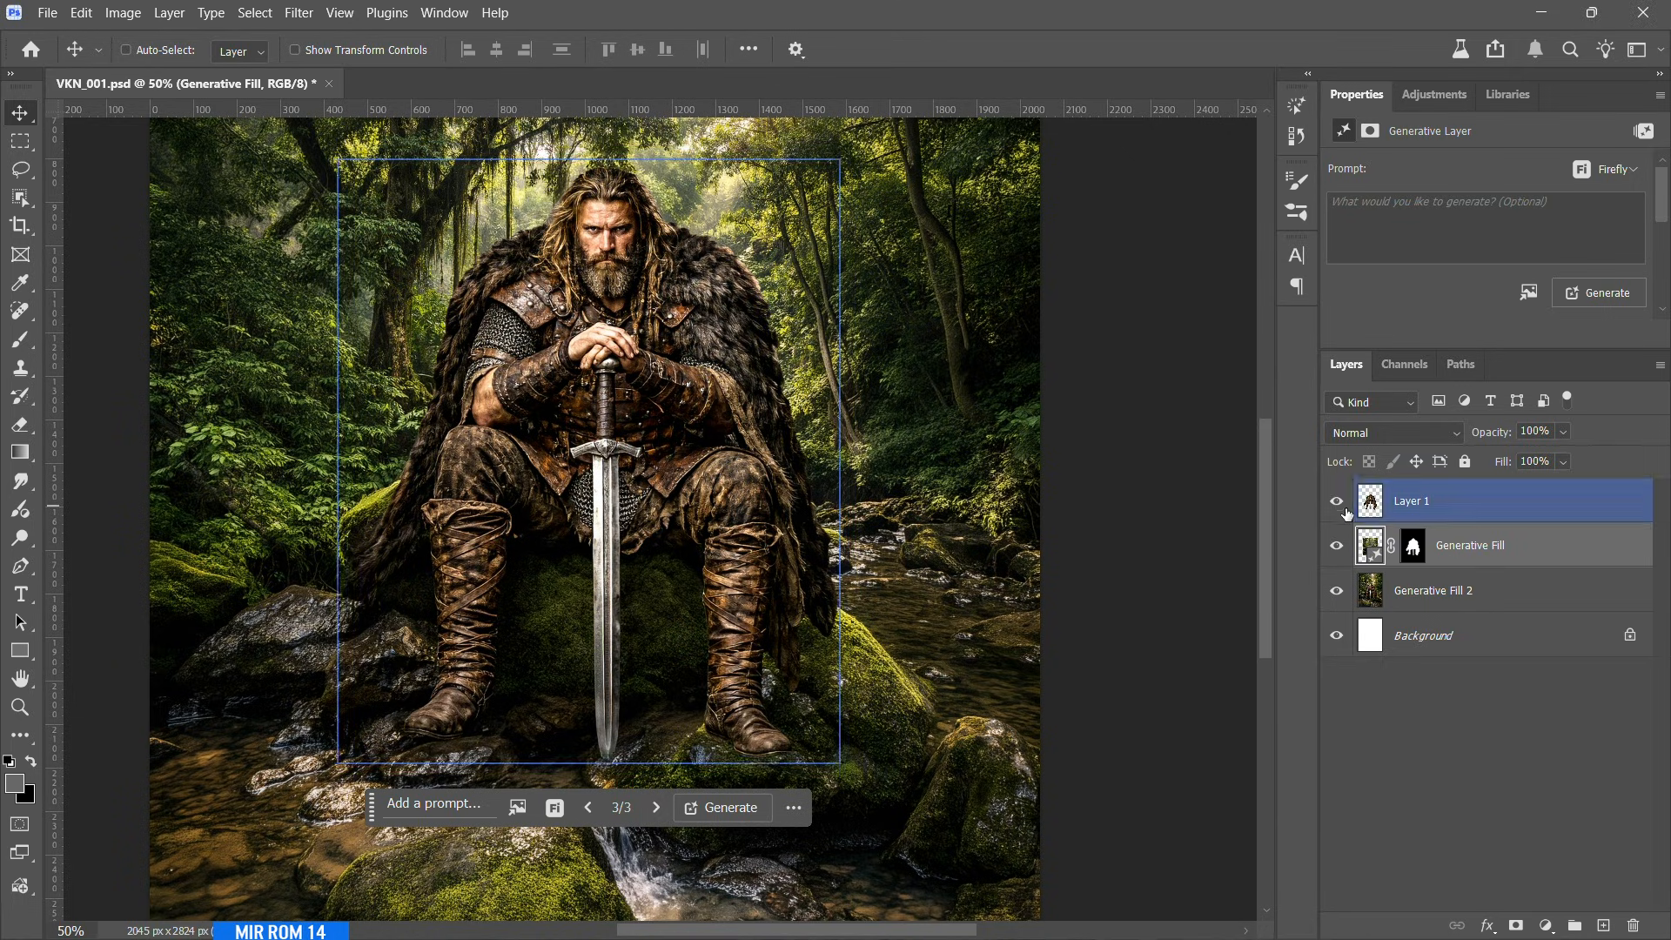
pyautogui.keyDown('ctrl'); pyautogui.click(1482, 591); pyautogui.keyUp('ctrl')
pyautogui.hotkey('ctrl', 'e')
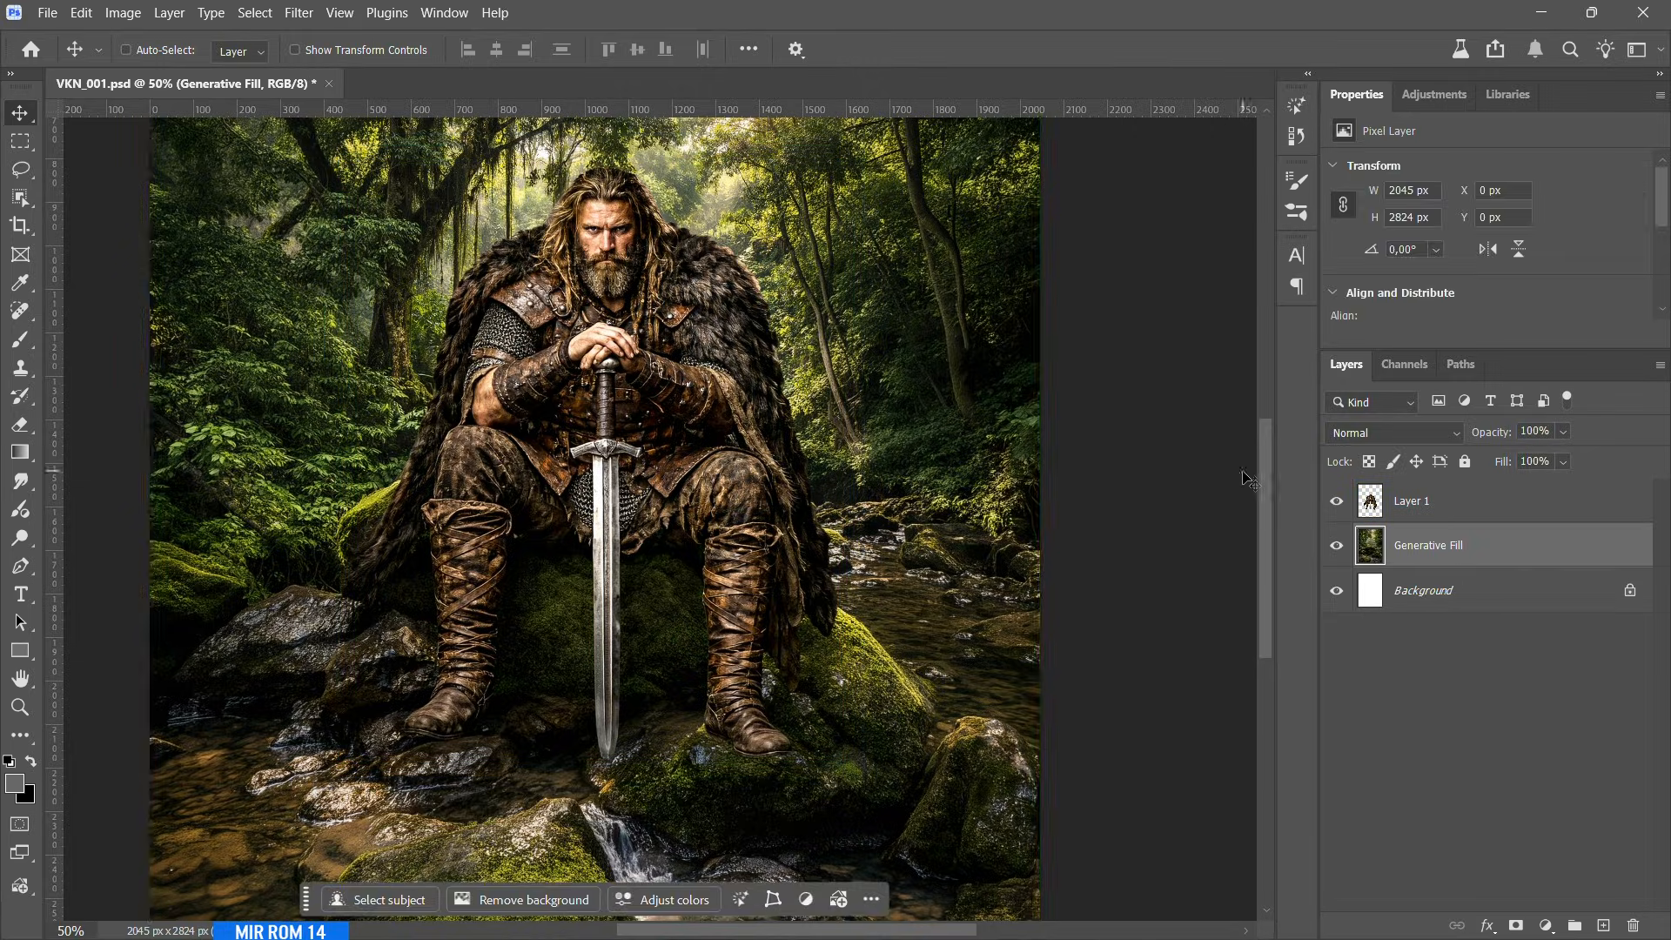
# - Duplicate the merged background layer and convert the copy to a smart object
pyautogui.hotkey('ctrl', '0')
pyautogui.hotkey('ctrl', '-')
pyautogui.hotkey('ctrl', 'j')
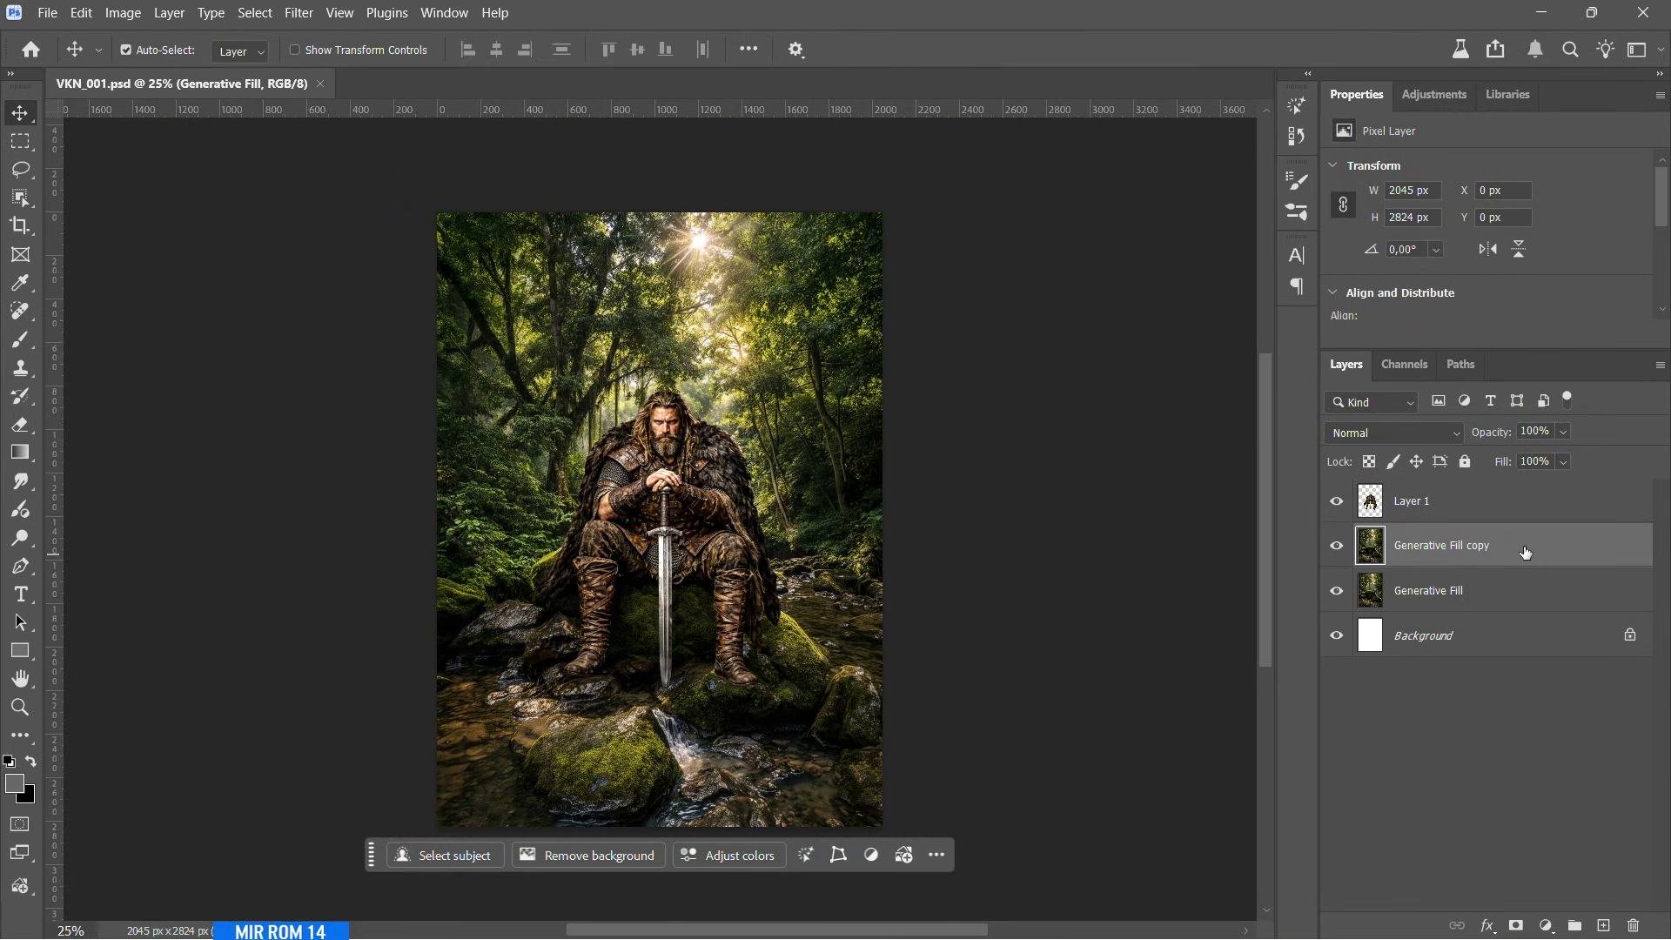
pyautogui.rightClick(1529, 553)
pyautogui.click(1549, 708)
# - Apply a Gaussian Blur with a 4.8 pixel radius to the duplicated background and collapse its smart filter list
pyautogui.click(298, 12)
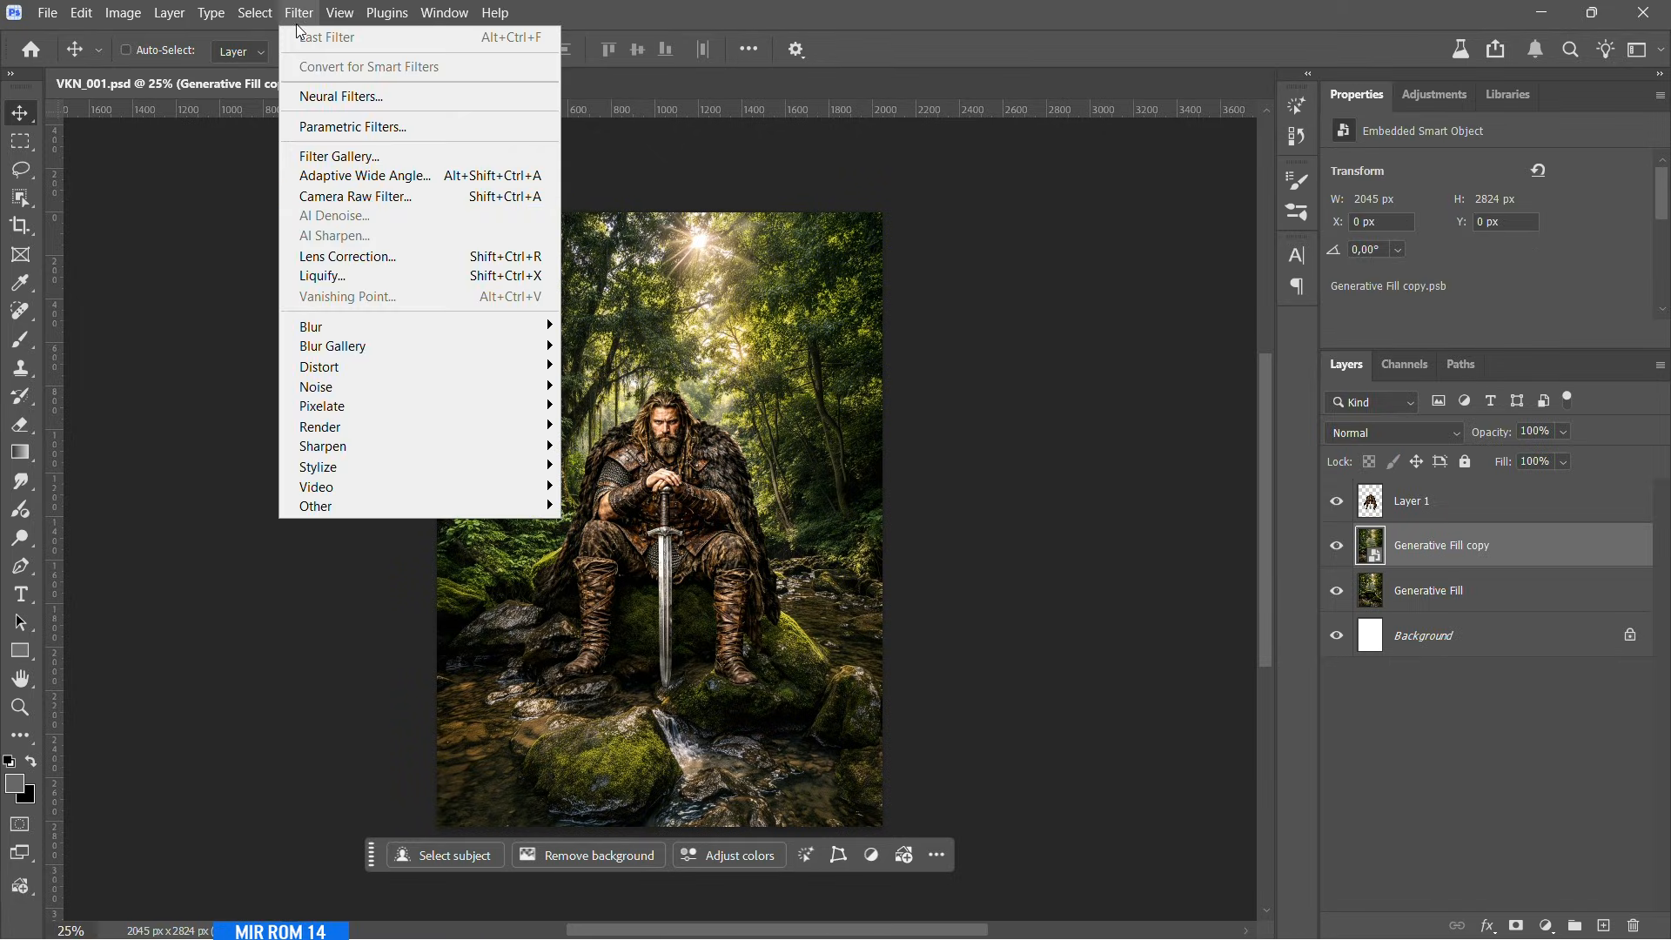
pyautogui.moveTo(364, 348)
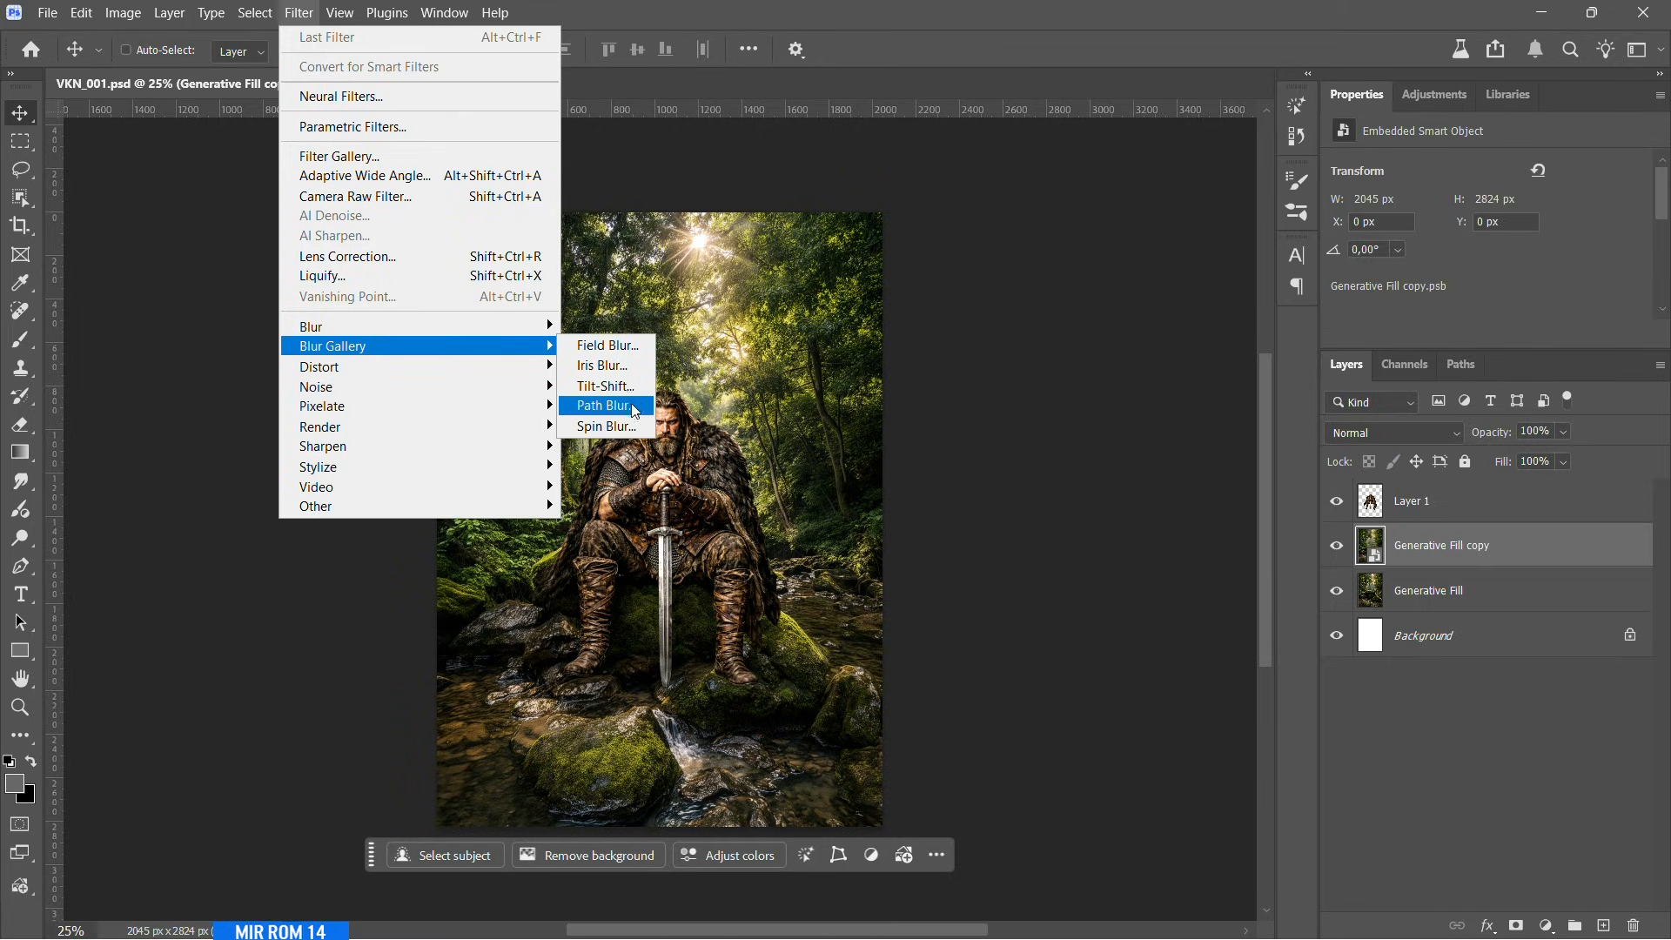
pyautogui.moveTo(527, 333)
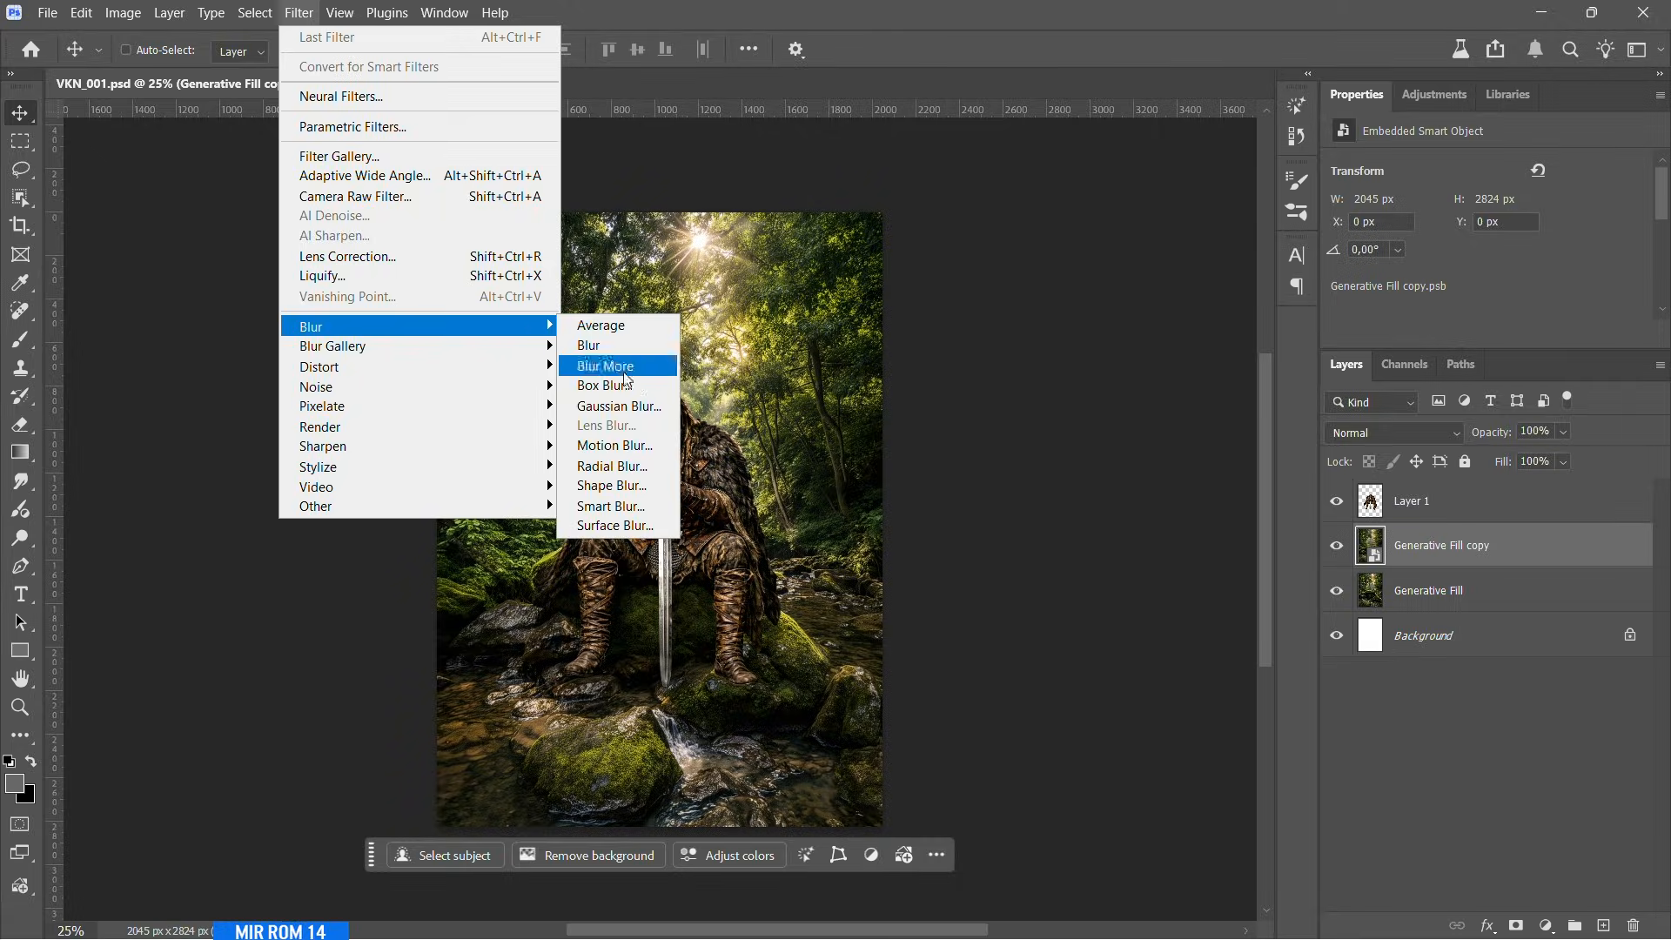
pyautogui.click(610, 407)
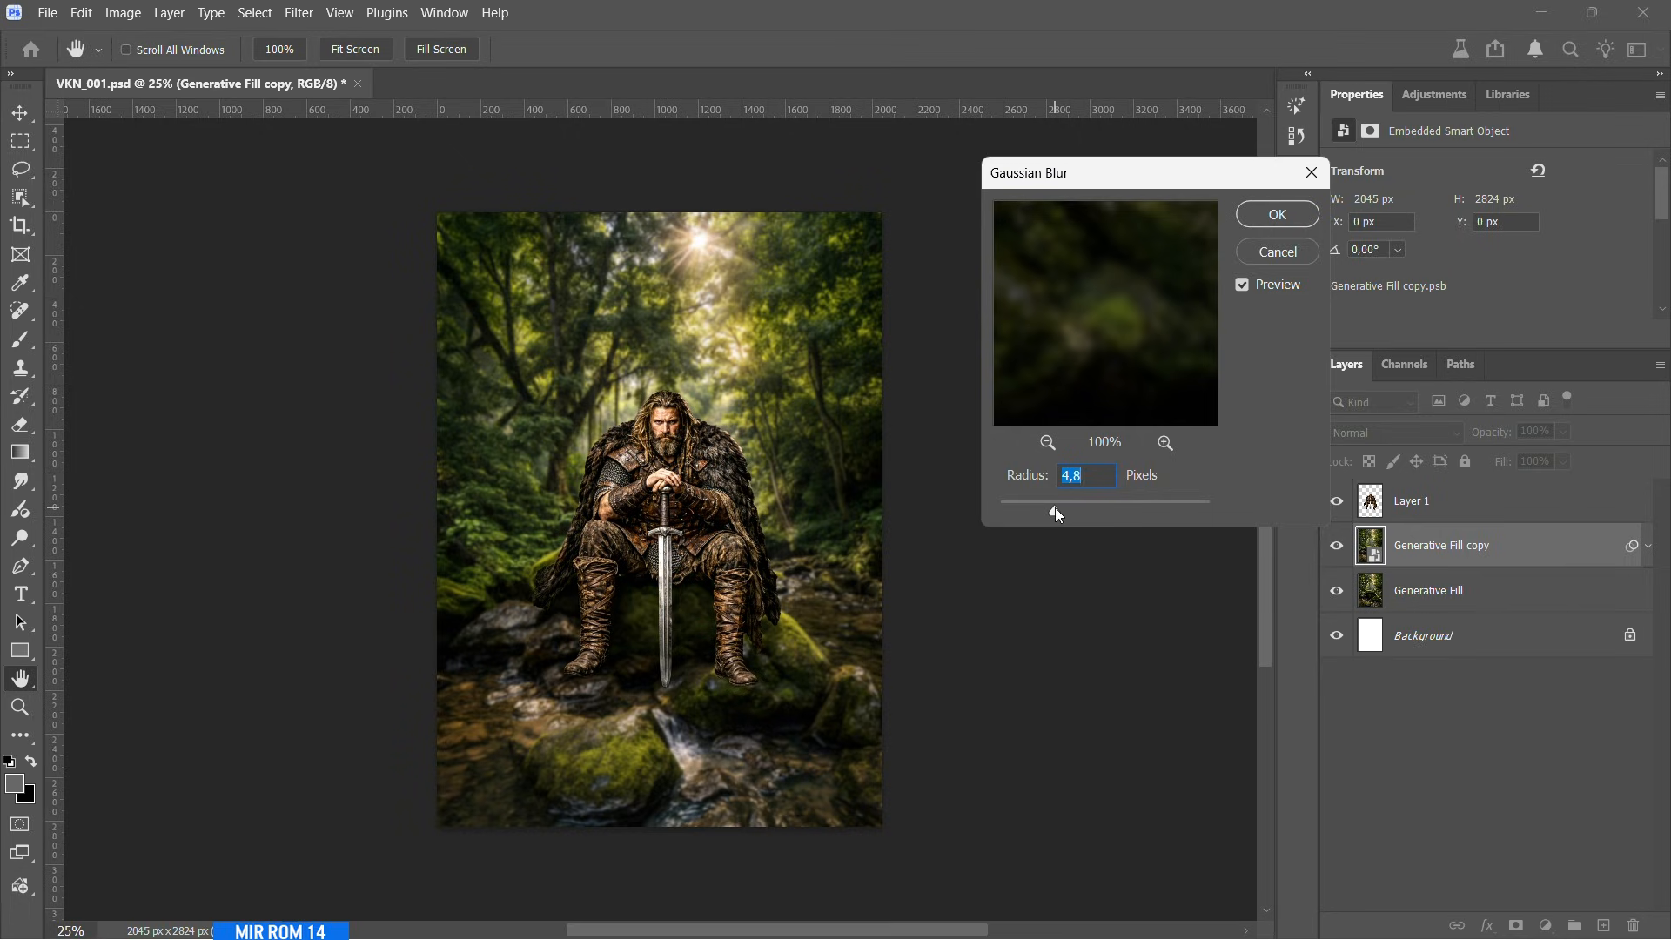
pyautogui.click(1277, 215)
pyautogui.click(1645, 548)
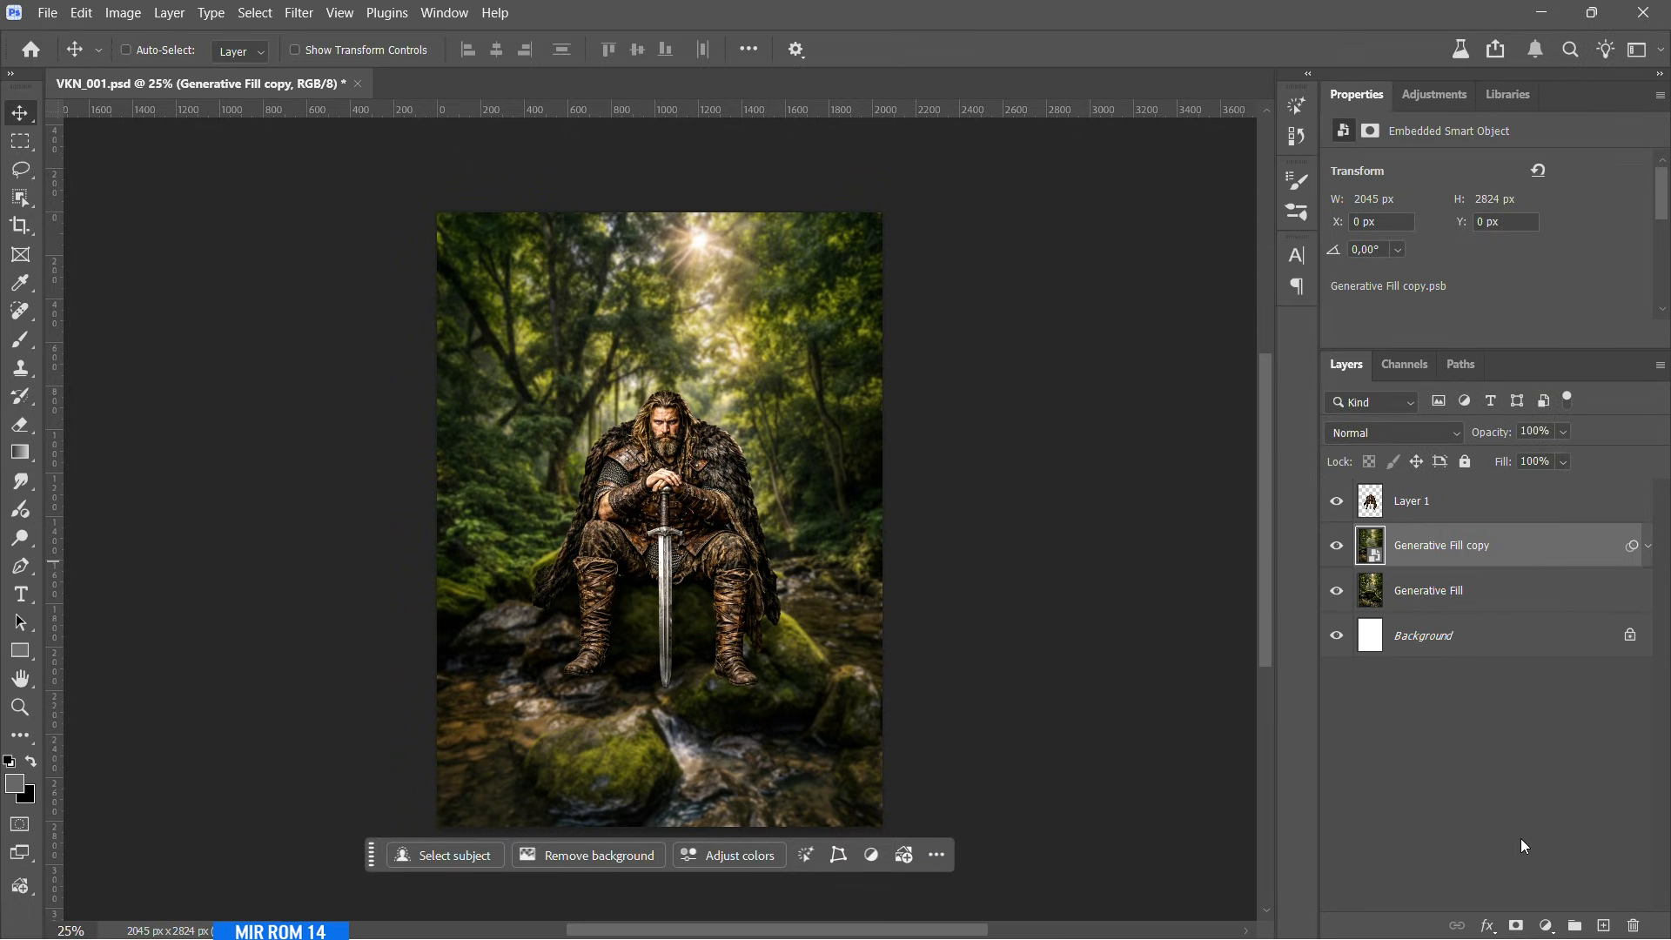
# - Add a layer mask to the blurred background copy and paint black over the Viking area with a large soft brush
pyautogui.click(1517, 926)
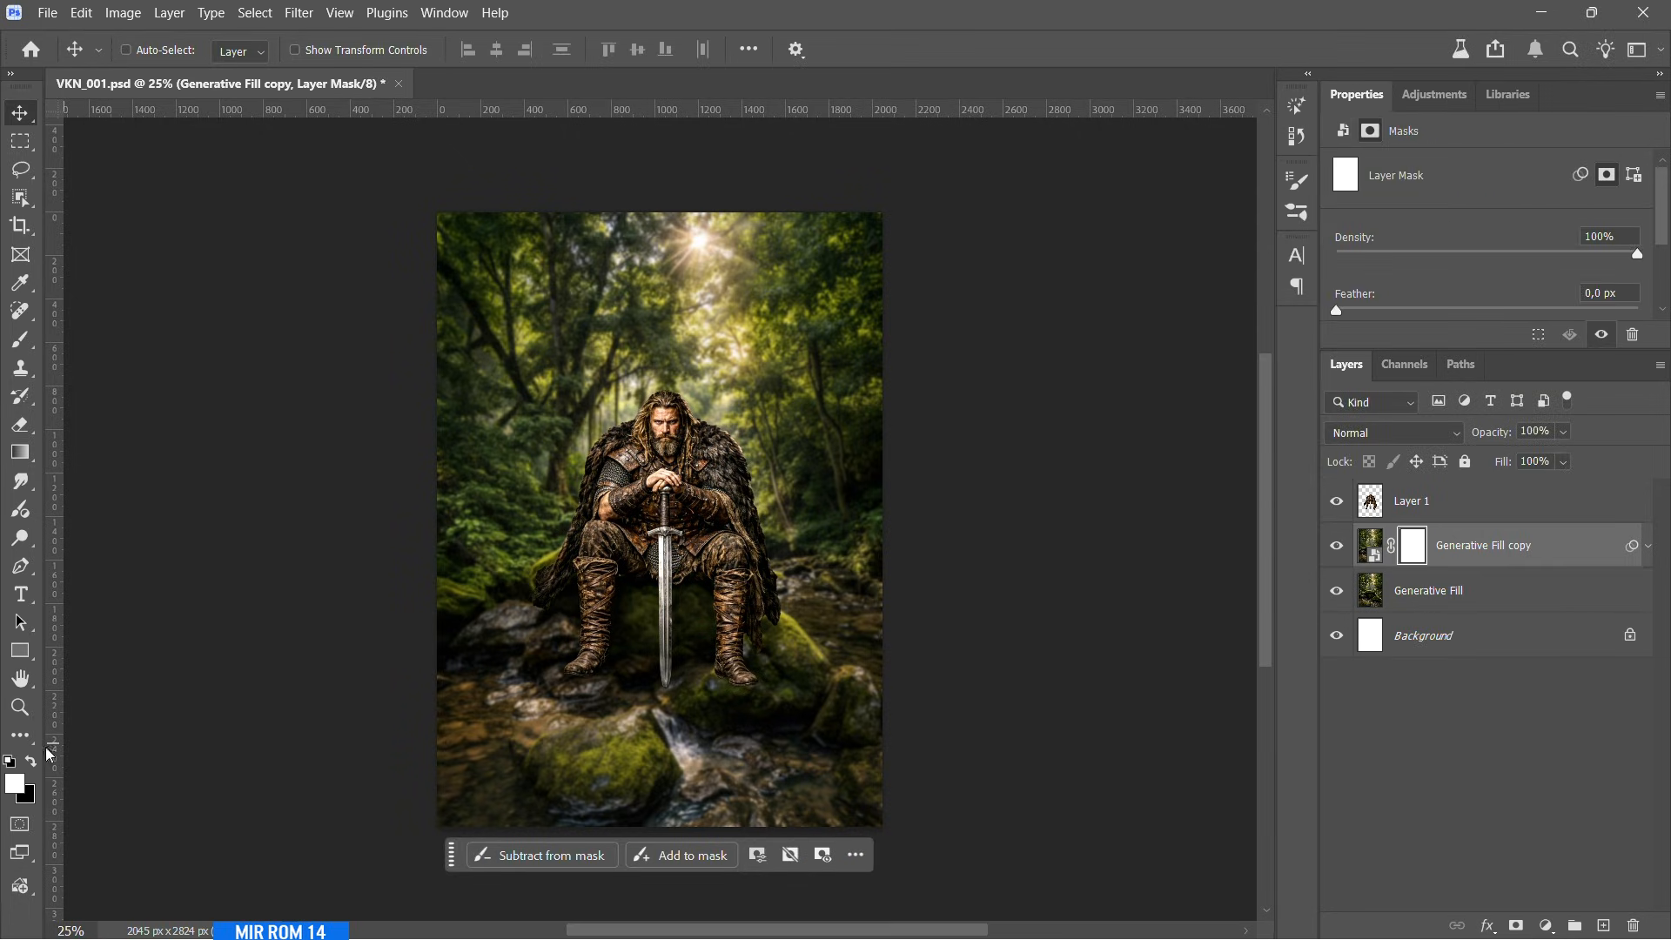
pyautogui.click(26, 344)
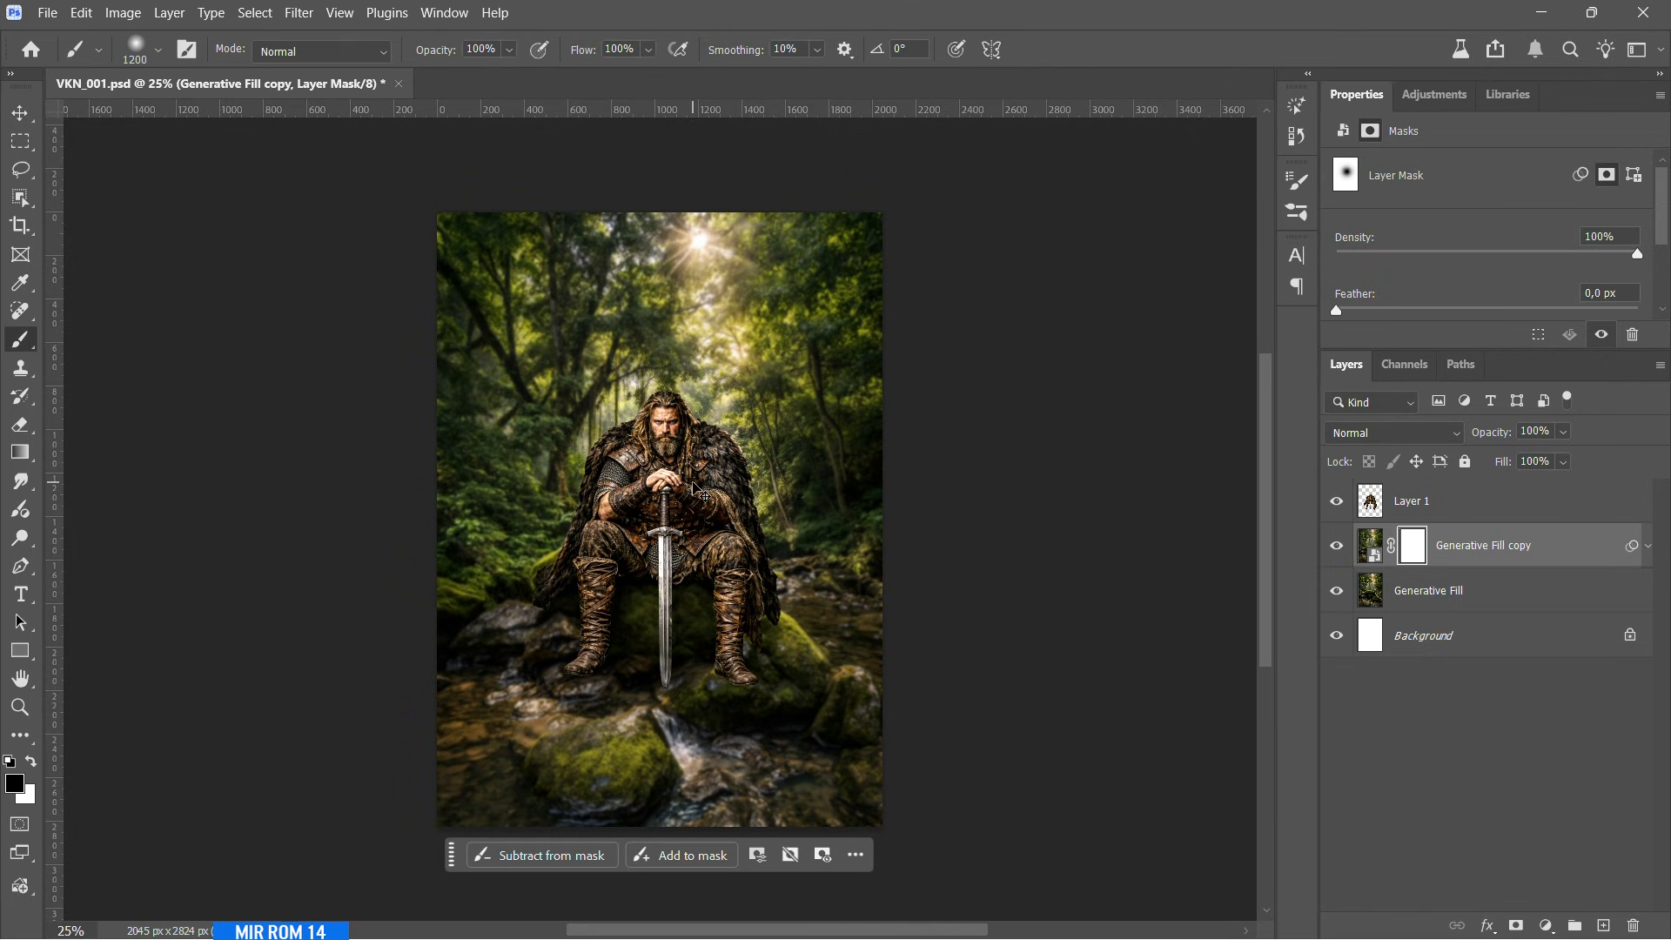
pyautogui.hotkey('ctrl', '+')
pyautogui.press(']')
pyautogui.press(']')
pyautogui.press(']')
pyautogui.press(']')
pyautogui.click(664, 488)
# - Set the brush to 50% opacity and 1100 px, and mask the blur off the rocks and water around the Viking's legs
pyautogui.click(511, 53)
pyautogui.click(482, 77)
pyautogui.press('[')
pyautogui.press('[')
pyautogui.press('[')
pyautogui.press('[')
pyautogui.press('[')
pyautogui.click(653, 632)
pyautogui.click(595, 642)
pyautogui.click(674, 709)
pyautogui.click(732, 694)
pyautogui.click(644, 727)
pyautogui.click(759, 652)
pyautogui.moveTo(732, 612); pyautogui.dragTo(657, 616)
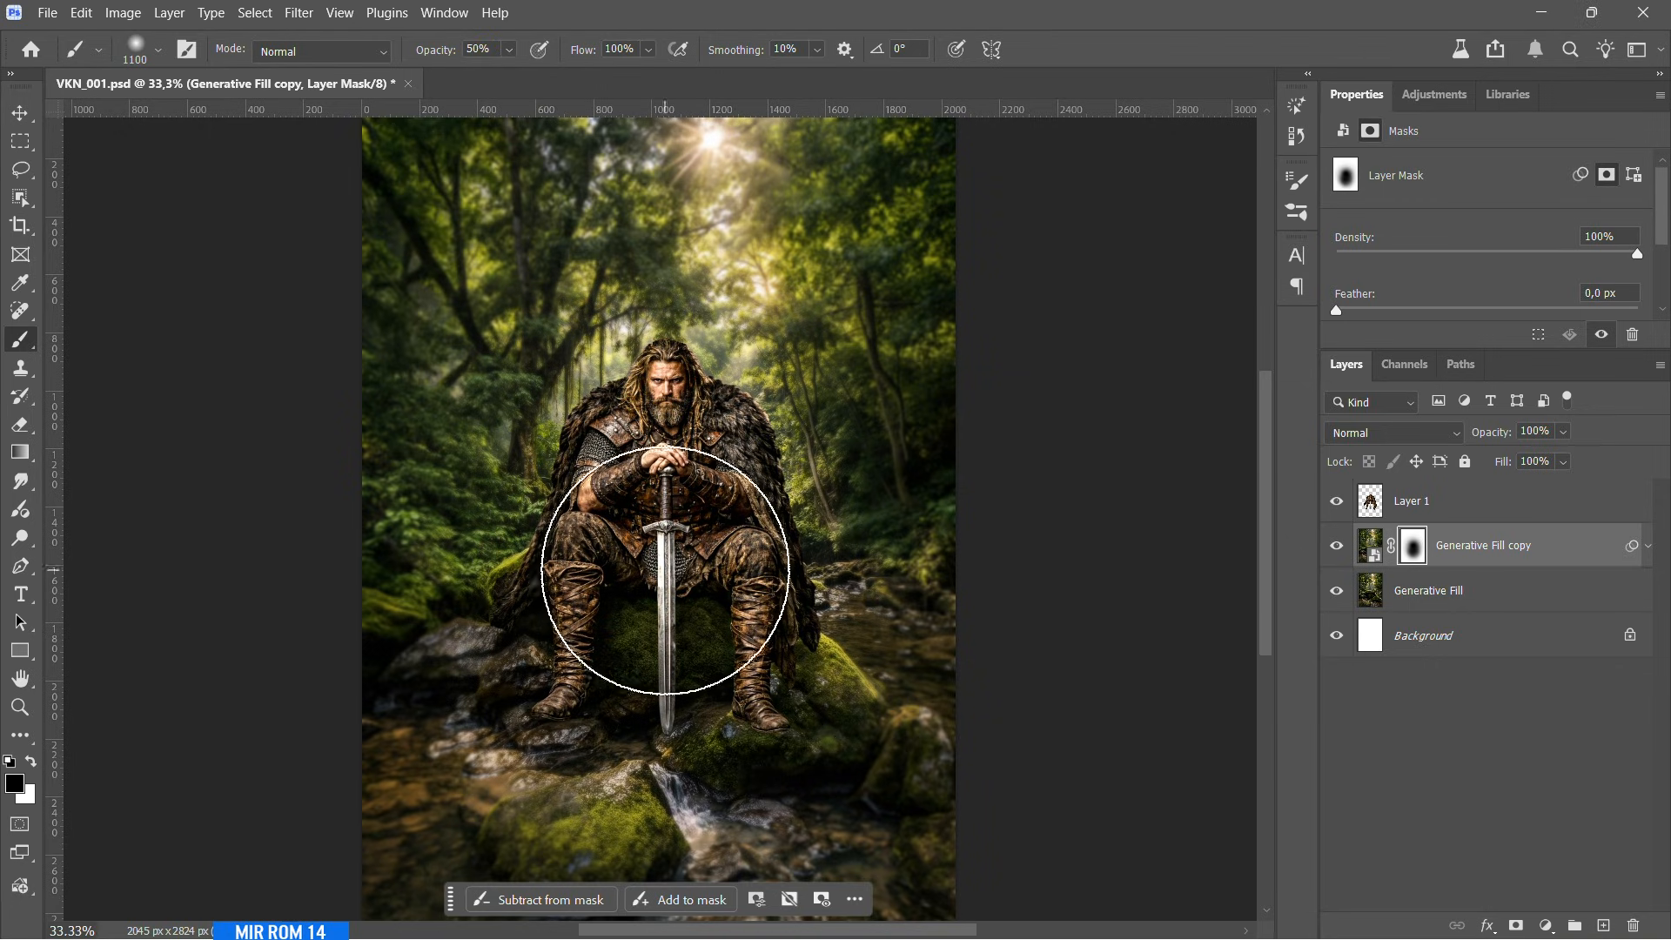
pyautogui.scroll(-1, 657, 615)
pyautogui.hotkey('ctrl', '+')
pyautogui.click(560, 560)
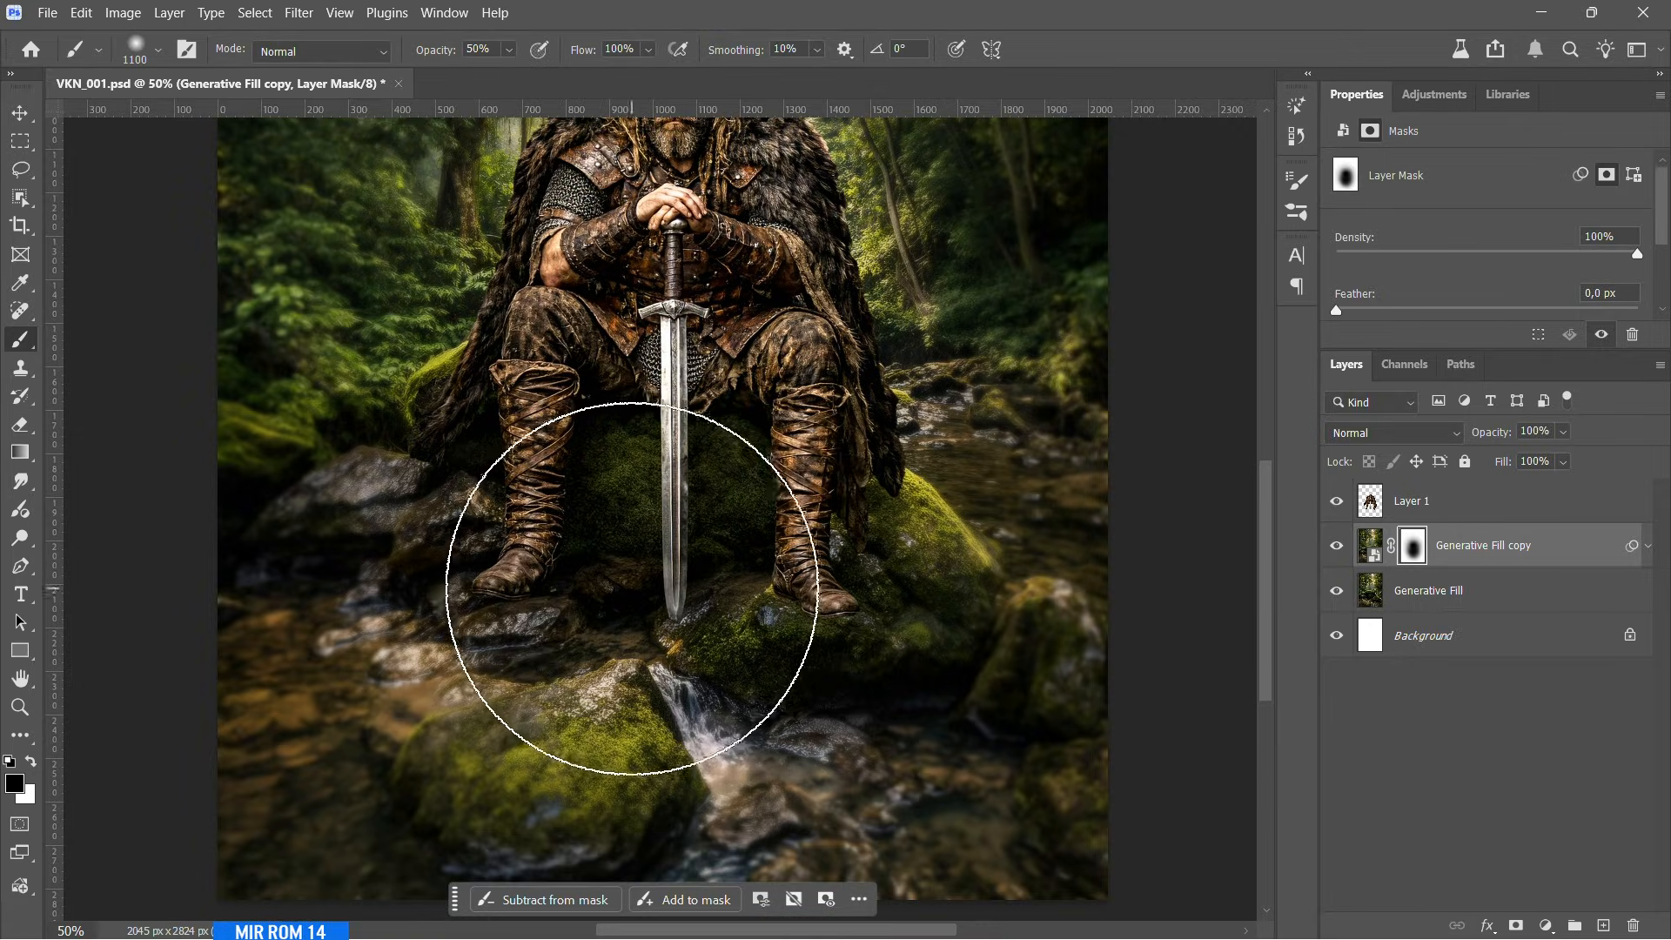
pyautogui.hotkey('ctrl', '-')
pyautogui.press('v')
pyautogui.scroll(1, 766, 450)
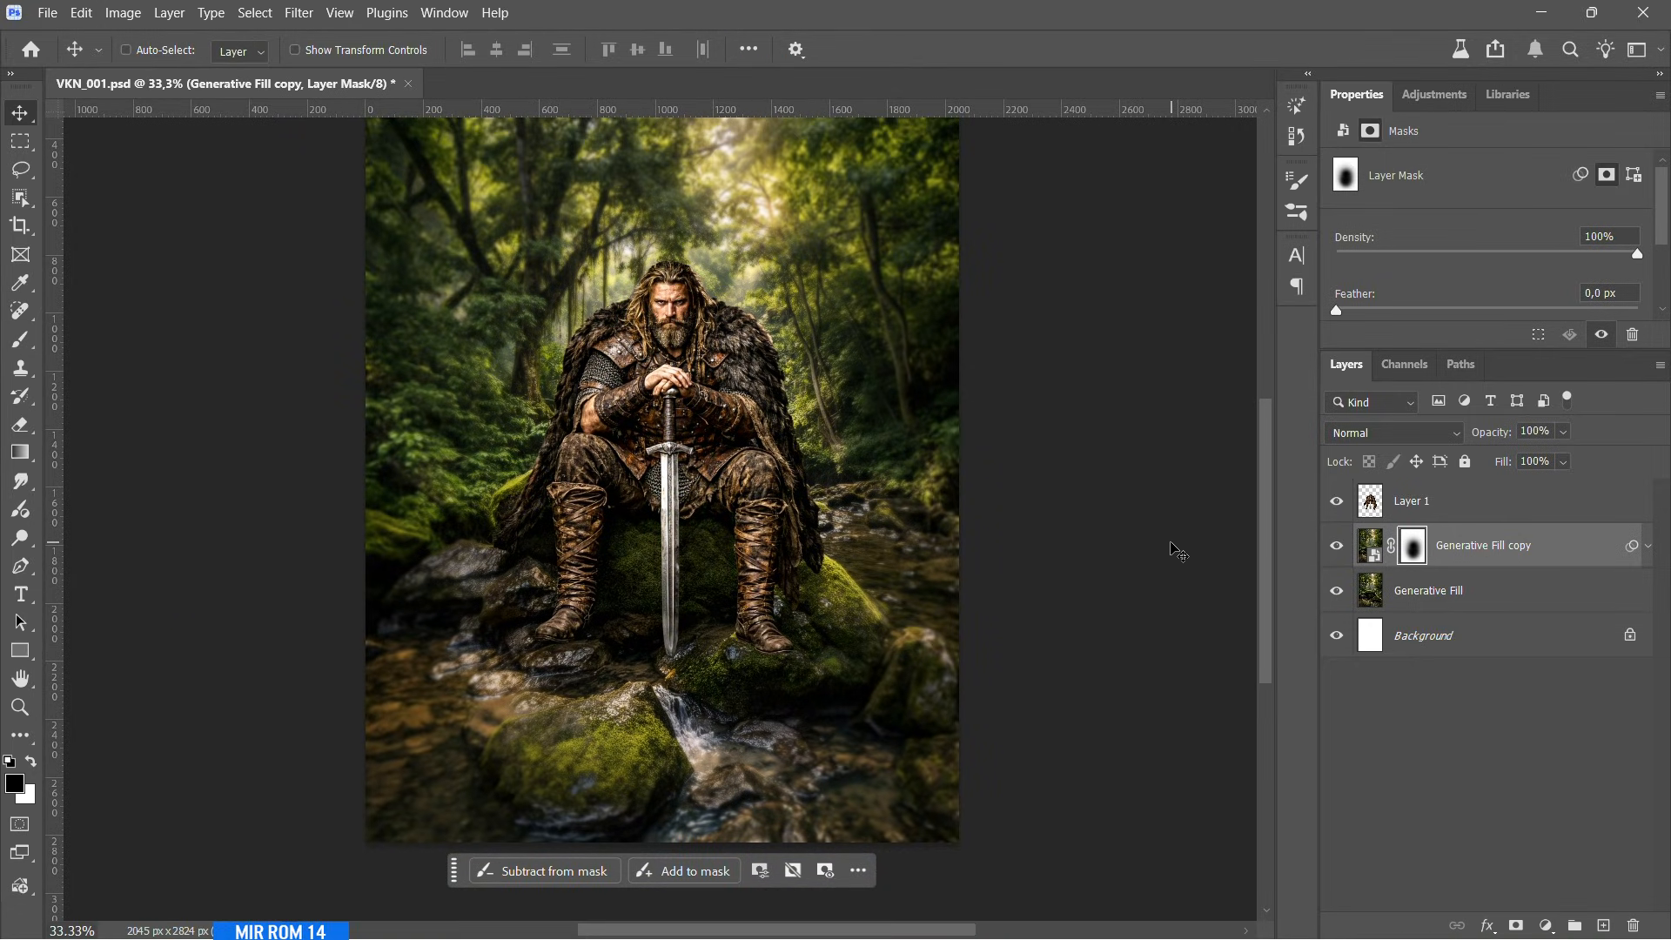
# - Add a new layer above the Viking cut-out and clip it to the cut-out
pyautogui.click(1437, 505)
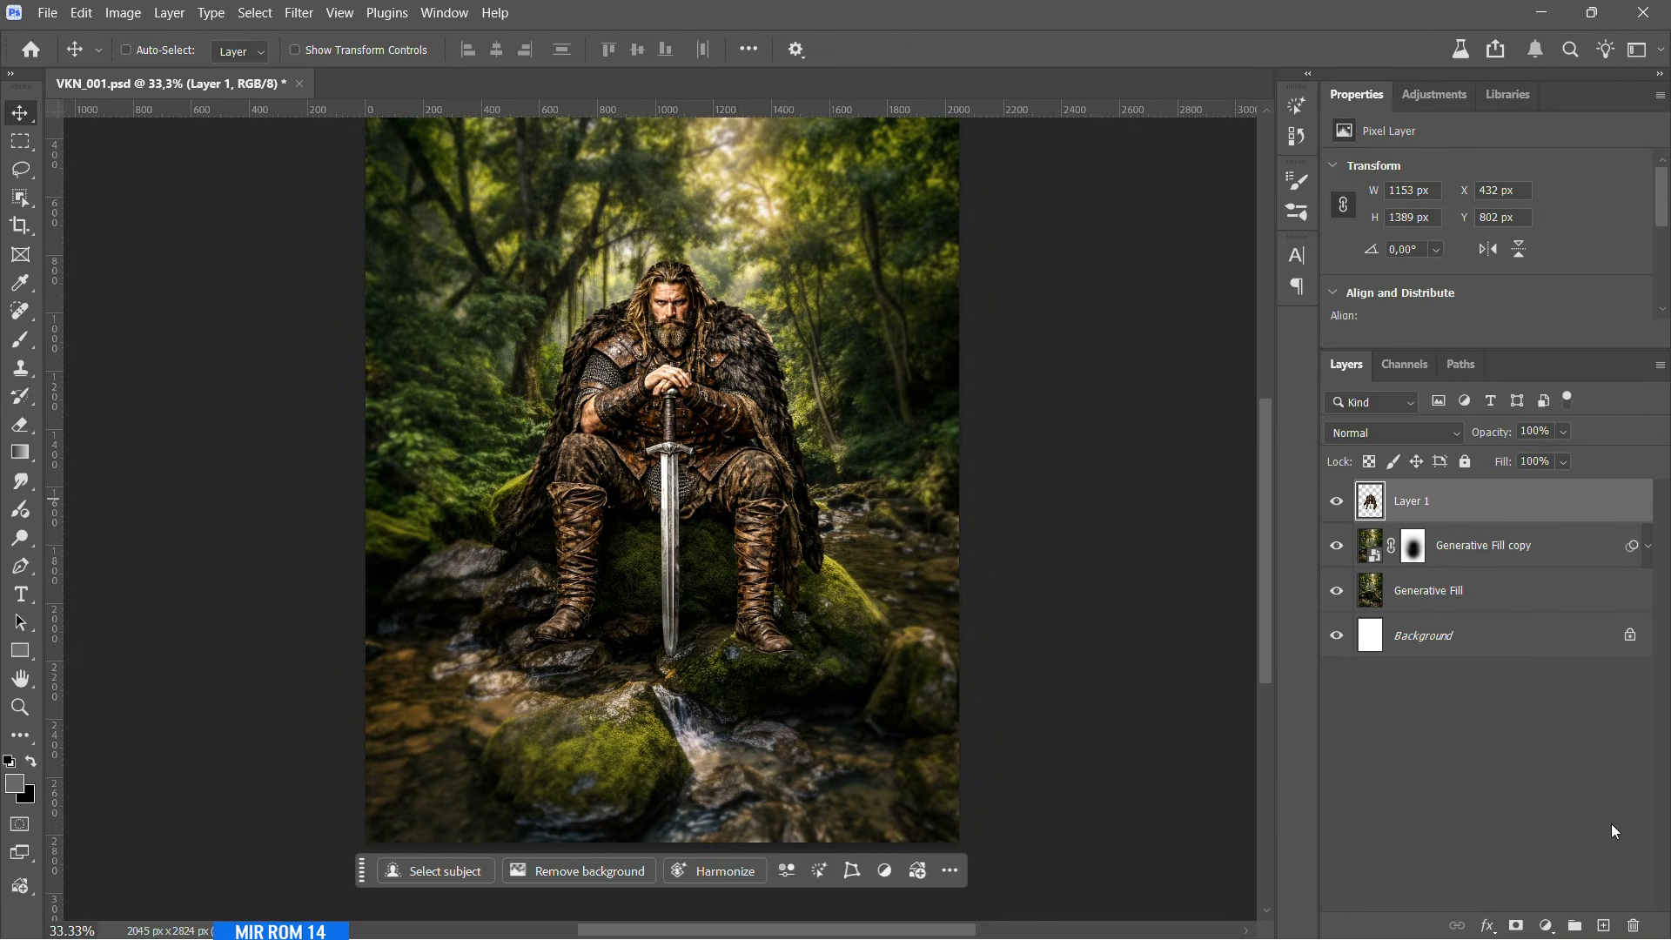
pyautogui.click(1602, 926)
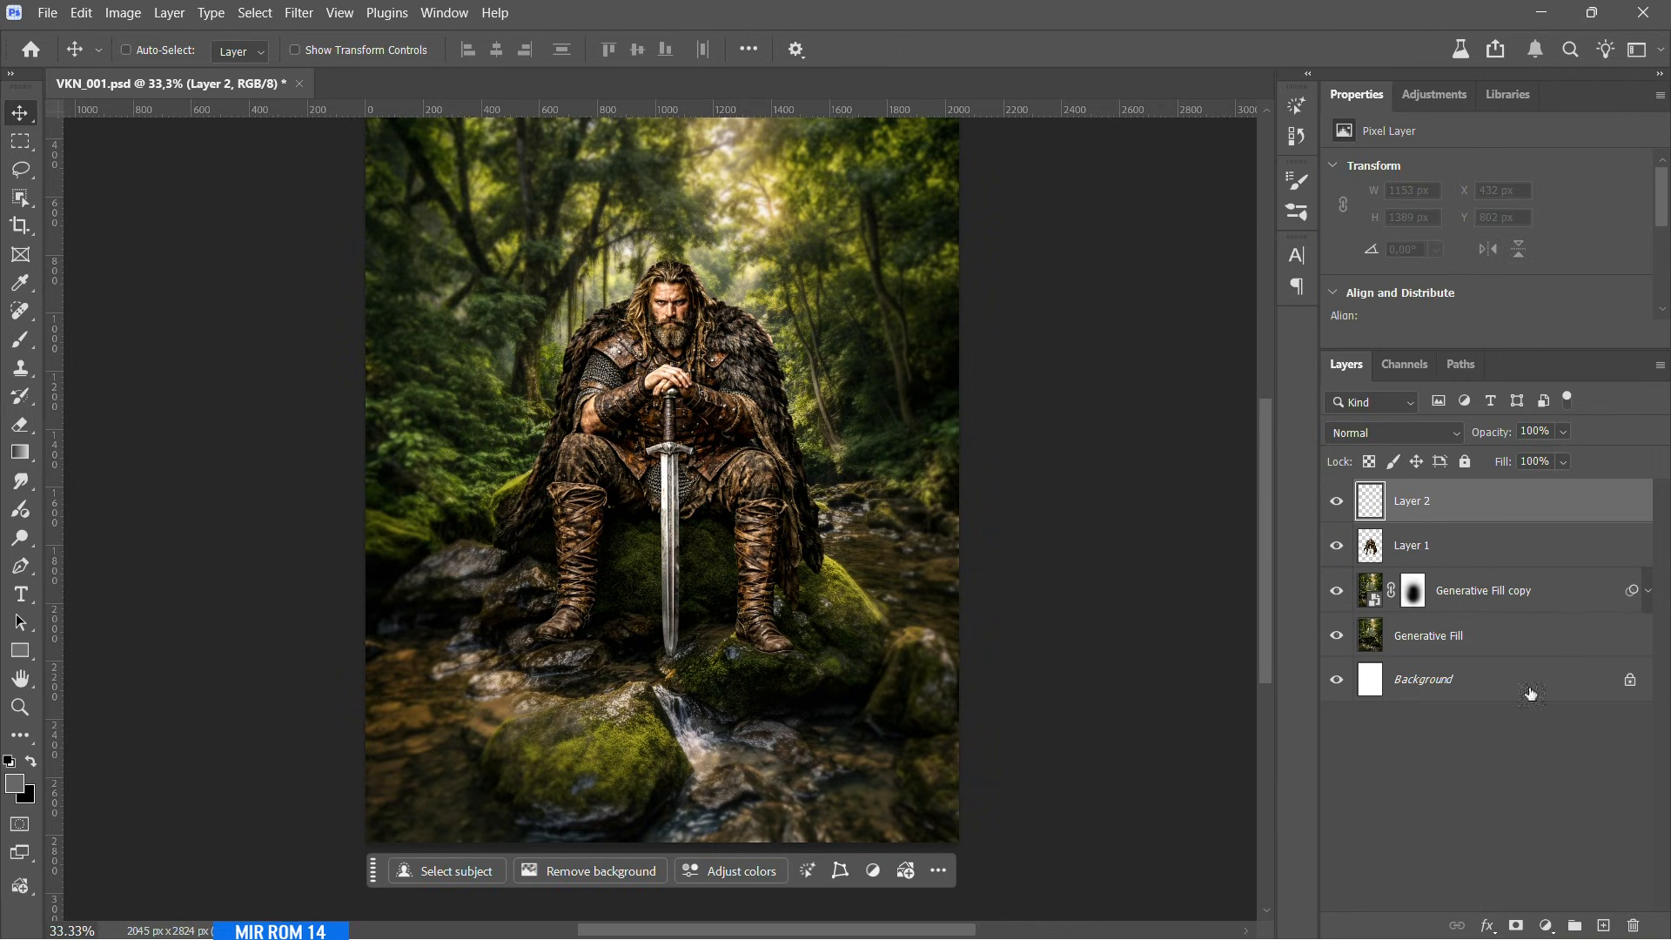
pyautogui.click(1657, 369)
pyautogui.click(1549, 758)
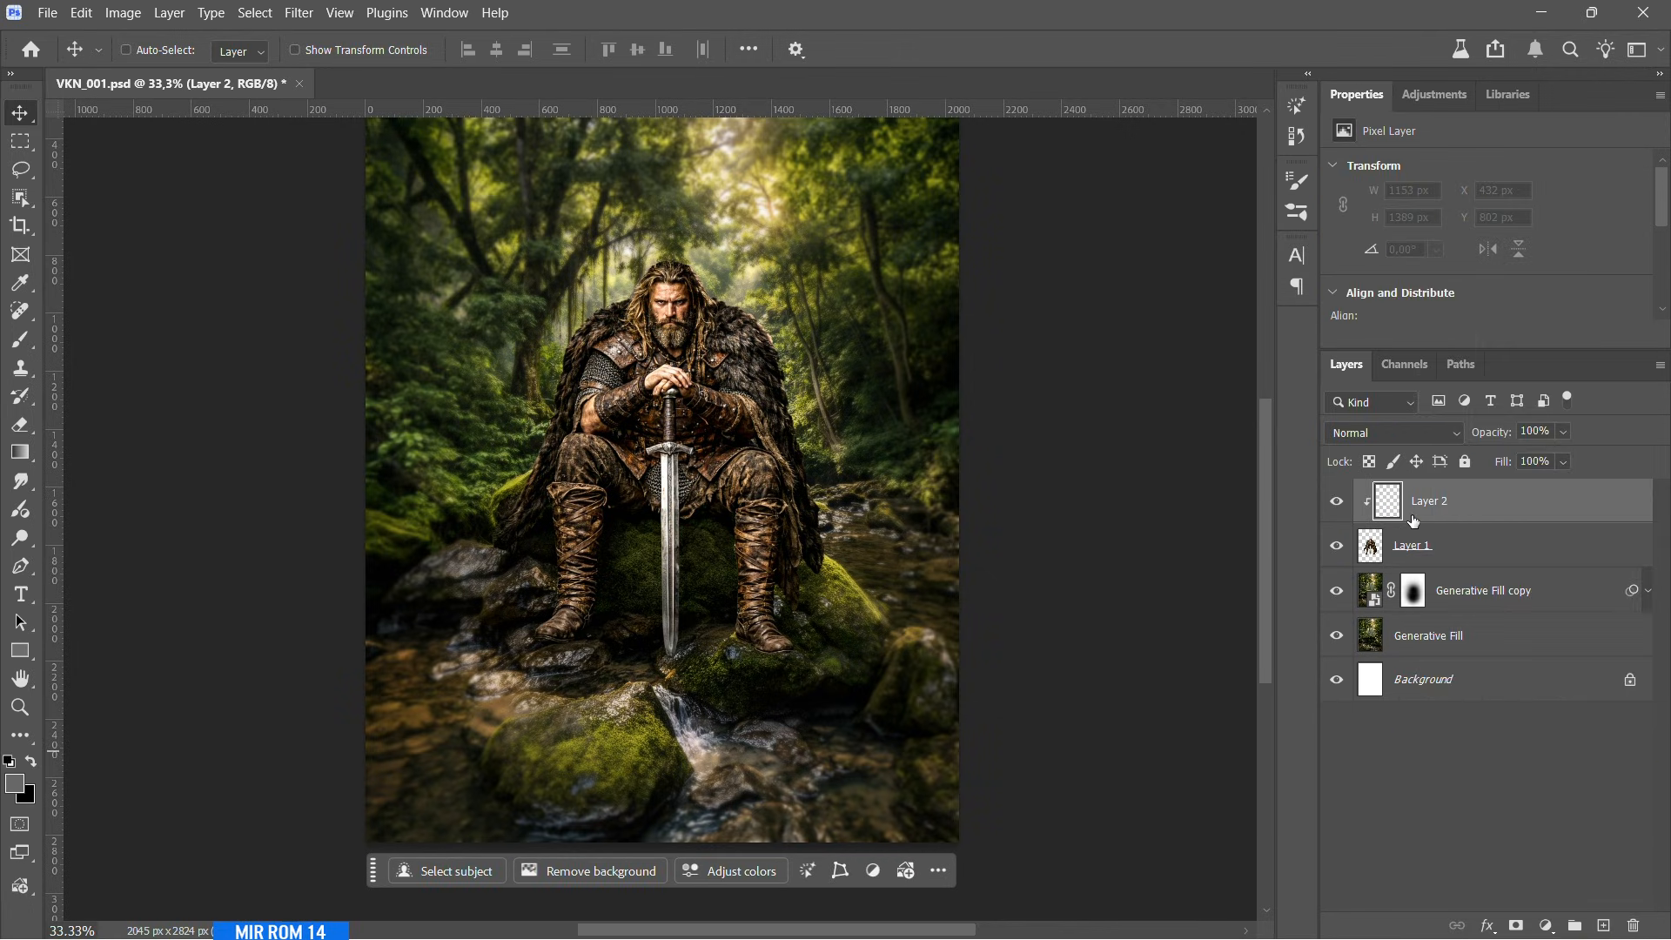
# - Sample a pale light colour from the sunlit background, set the brush opacity to 35%, and test the brush on the Viking's hair
pyautogui.hotkey('ctrl', '+')
pyautogui.hotkey('ctrl', '+')
pyautogui.press('b')
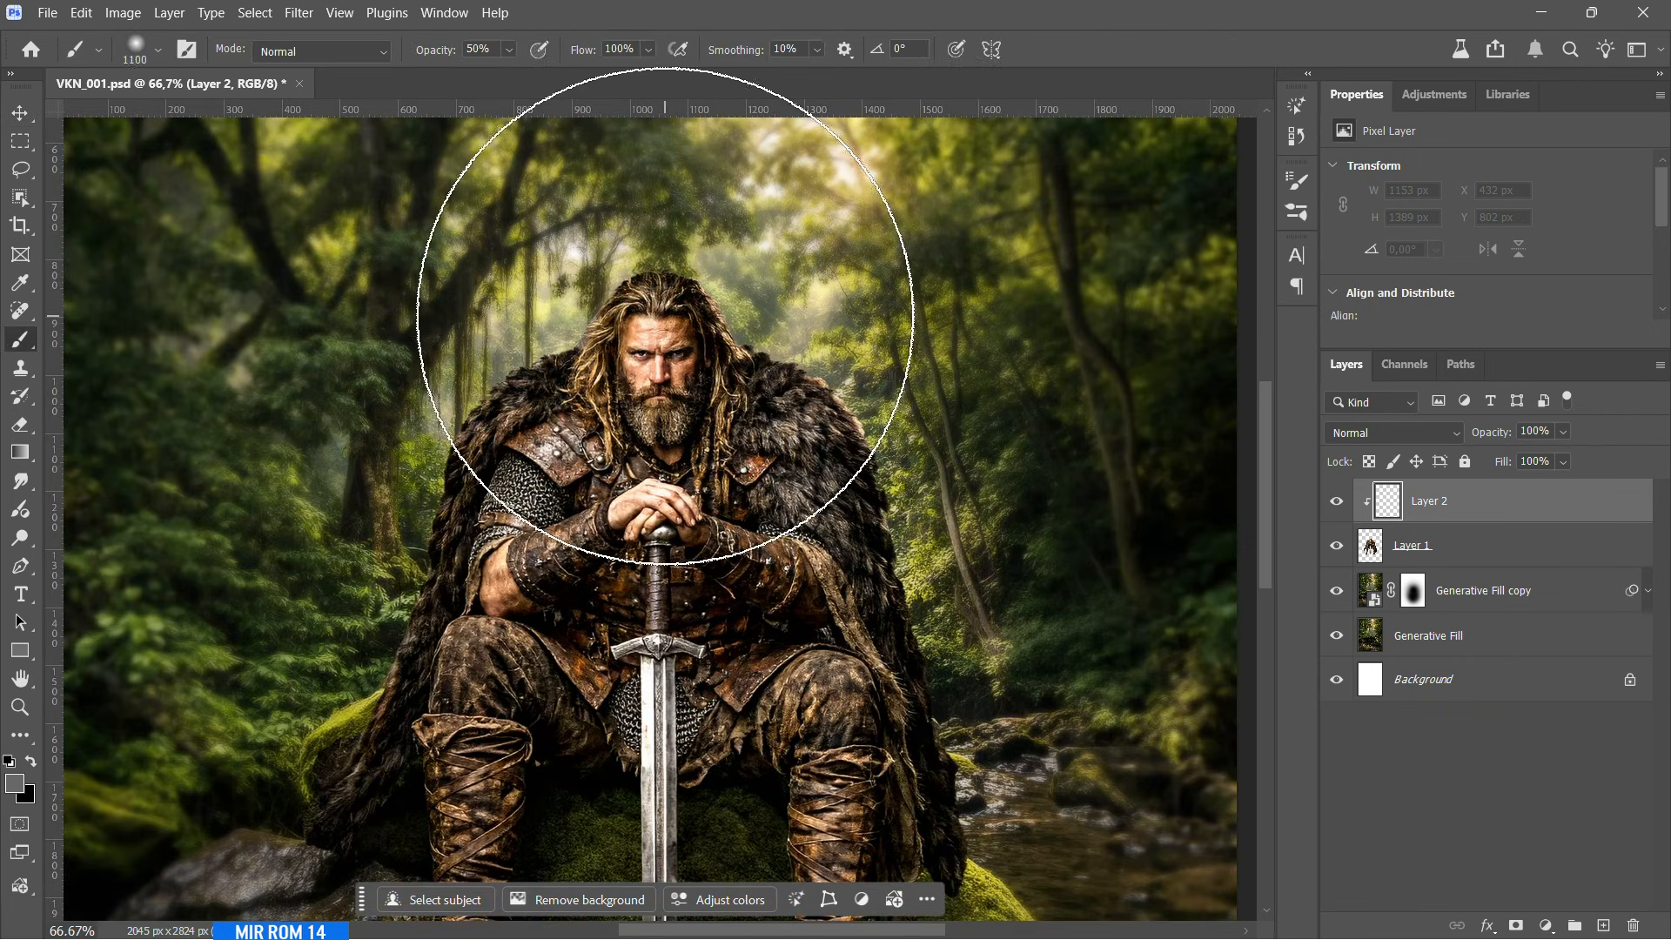
pyautogui.press('[')
pyautogui.press('[')
pyautogui.press('[')
pyautogui.press('[')
pyautogui.press('[')
pyautogui.press('[')
pyautogui.press('[')
pyautogui.keyDown('alt'); pyautogui.click(831, 293); pyautogui.keyUp('alt')
pyautogui.keyDown('alt'); pyautogui.click(851, 178); pyautogui.keyUp('alt')
pyautogui.click(694, 269)
pyautogui.click(509, 49)
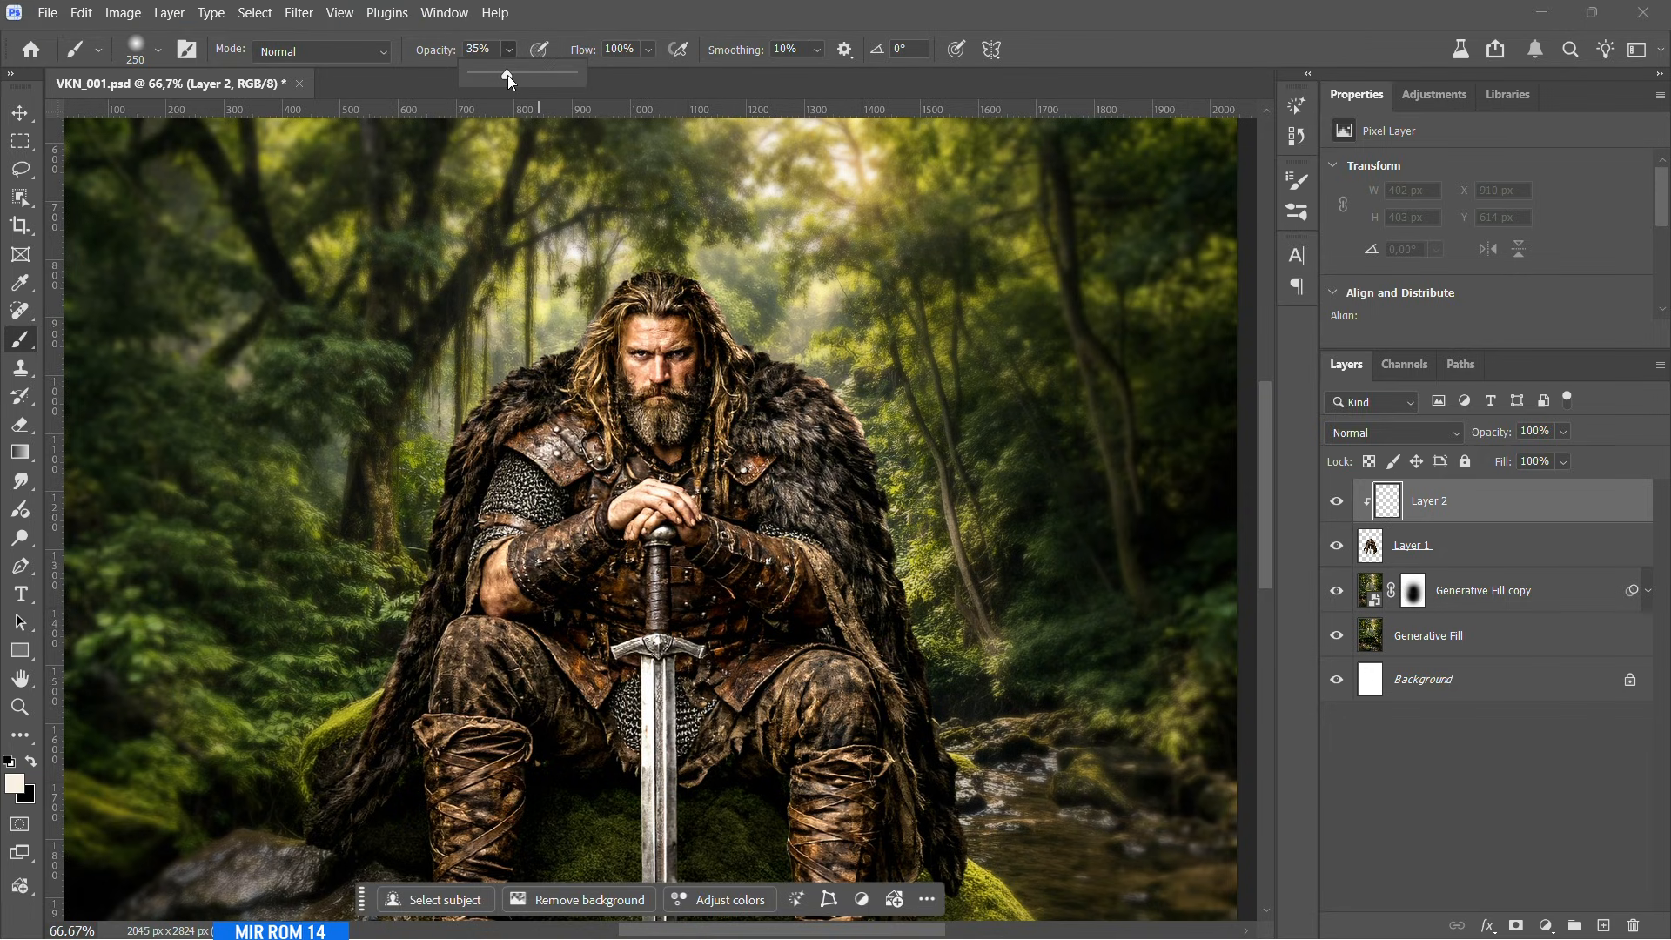
pyautogui.click(673, 245)
pyautogui.hotkey('ctrl', 'z')
# - Paint pale rim light along the Viking's hair, shoulders and outer cloak edges with a smaller brush on the clipped layer
pyautogui.scroll(1, 640, 252)
pyautogui.press('[')
pyautogui.press('[')
pyautogui.press('[')
pyautogui.press('[')
pyautogui.press('[')
pyautogui.moveTo(626, 250); pyautogui.dragTo(581, 283)
pyautogui.moveTo(660, 247); pyautogui.dragTo(928, 432)
pyautogui.moveTo(544, 352)
pyautogui.mouseDown()
pyautogui.moveTo(487, 366)
pyautogui.moveTo(354, 462)
pyautogui.mouseUp()
pyautogui.scroll(-3, 1022, 549)
pyautogui.moveTo(1044, 418); pyautogui.dragTo(1118, 635)
pyautogui.moveTo(295, 390); pyautogui.dragTo(238, 559)
pyautogui.press('[')
pyautogui.press('[')
pyautogui.press('[')
pyautogui.press('[')
pyautogui.press('[')
pyautogui.scroll(2, 619, 168)
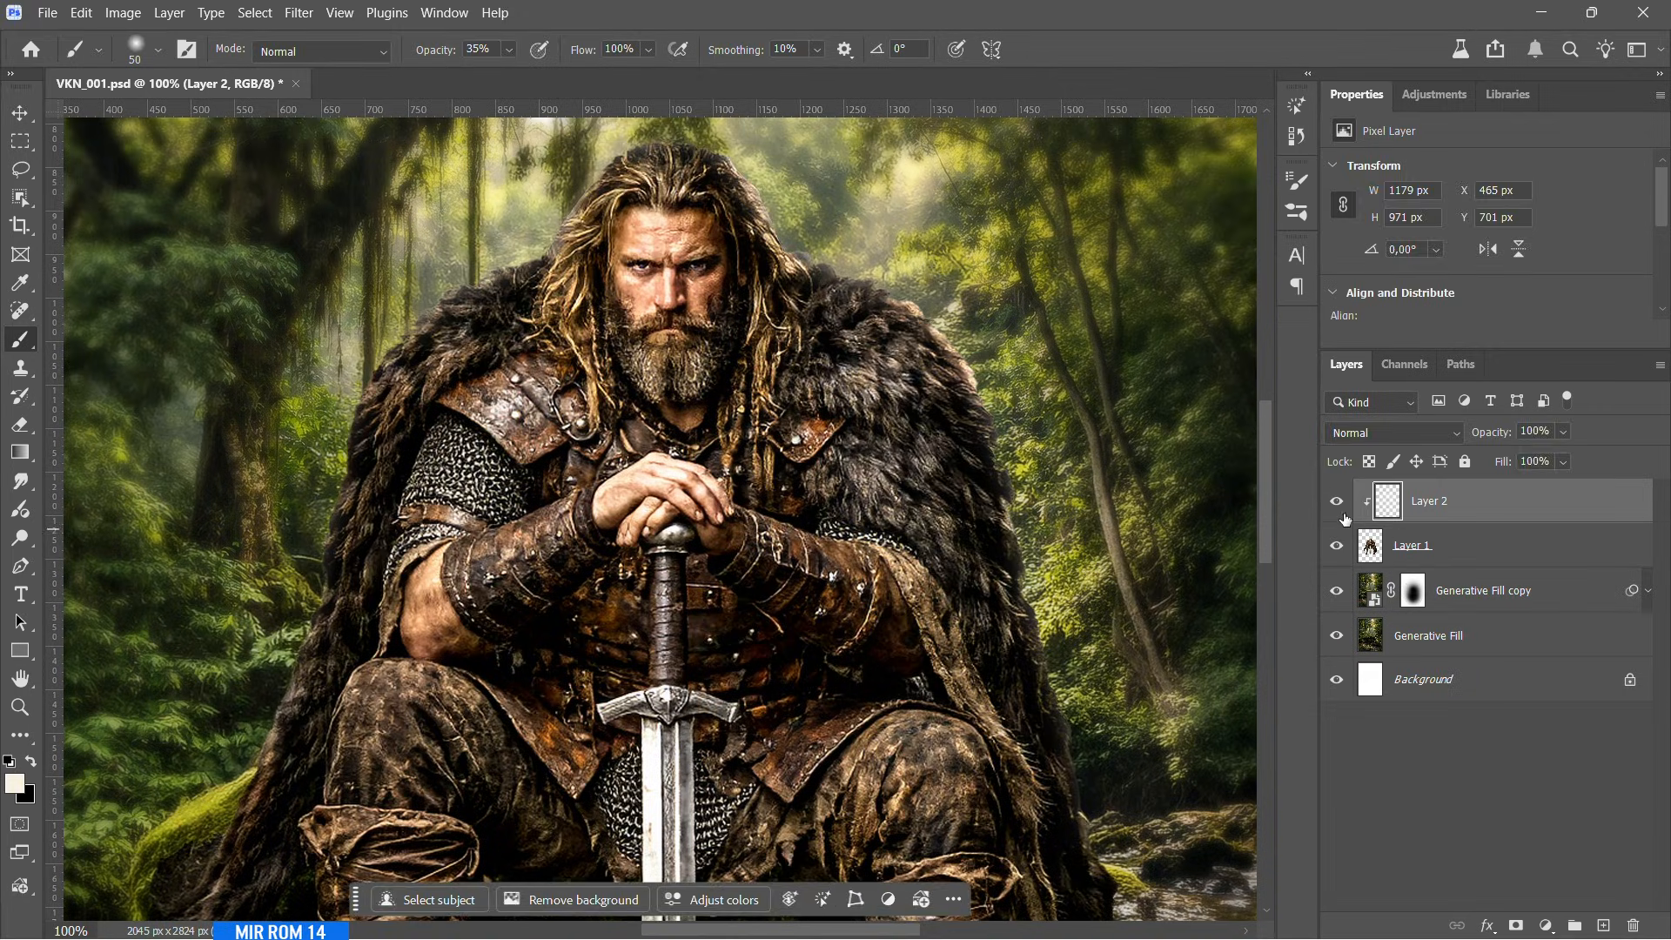
# - Add another clipped layer directly above the Viking cut-out, beneath the rim-light layer
pyautogui.hotkey('ctrl', '-')
pyautogui.scroll(-3, 1187, 496)
pyautogui.click(1467, 544)
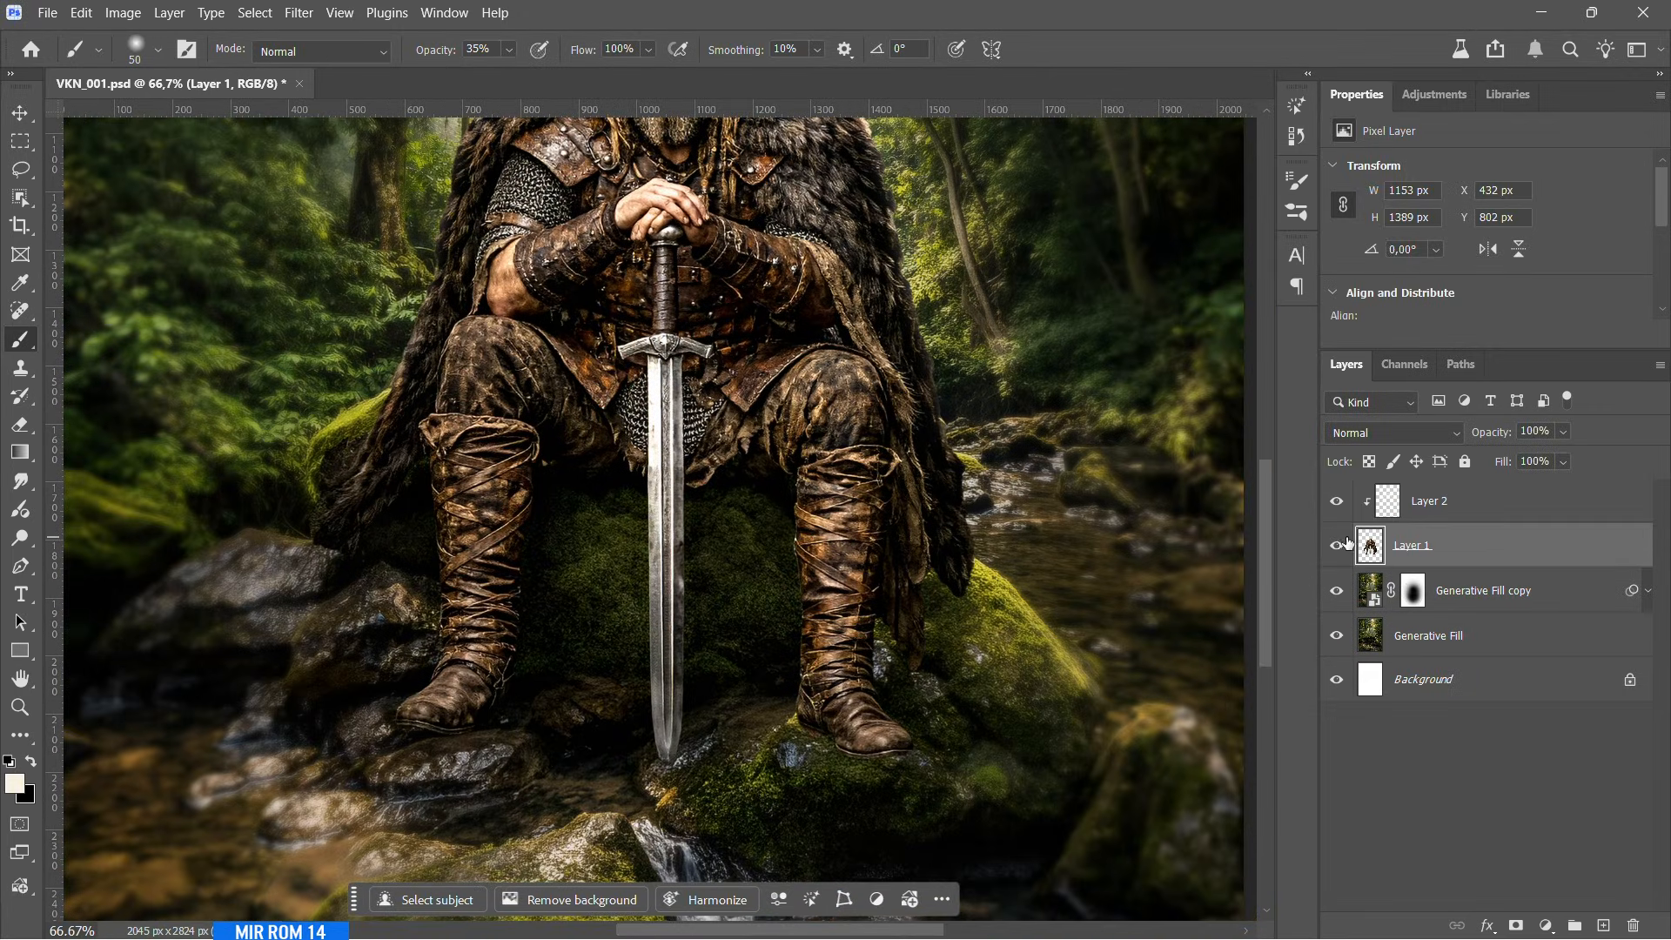
pyautogui.click(1602, 925)
# - Paint black shadows over the Viking's lower legs and the sword blade using a 150 px brush at 48% opacity
pyautogui.scroll(1, 914, 403)
pyautogui.press('x')
pyautogui.press(']')
pyautogui.press(']')
pyautogui.press(']')
pyautogui.press(']')
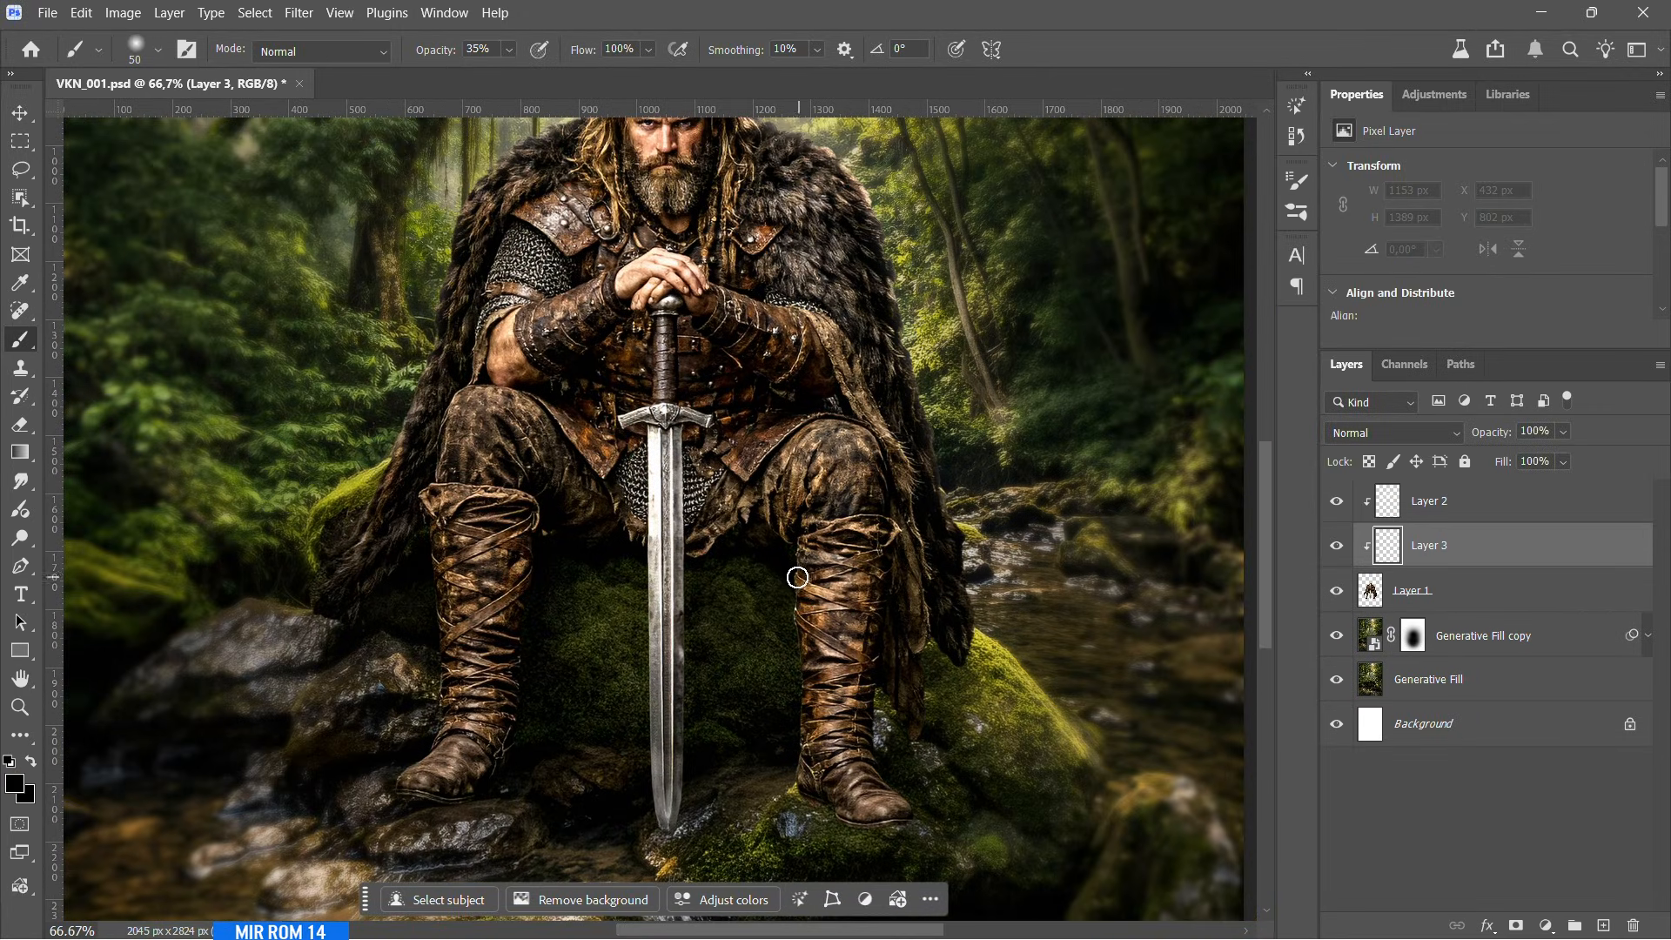
pyautogui.scroll(-1, 787, 571)
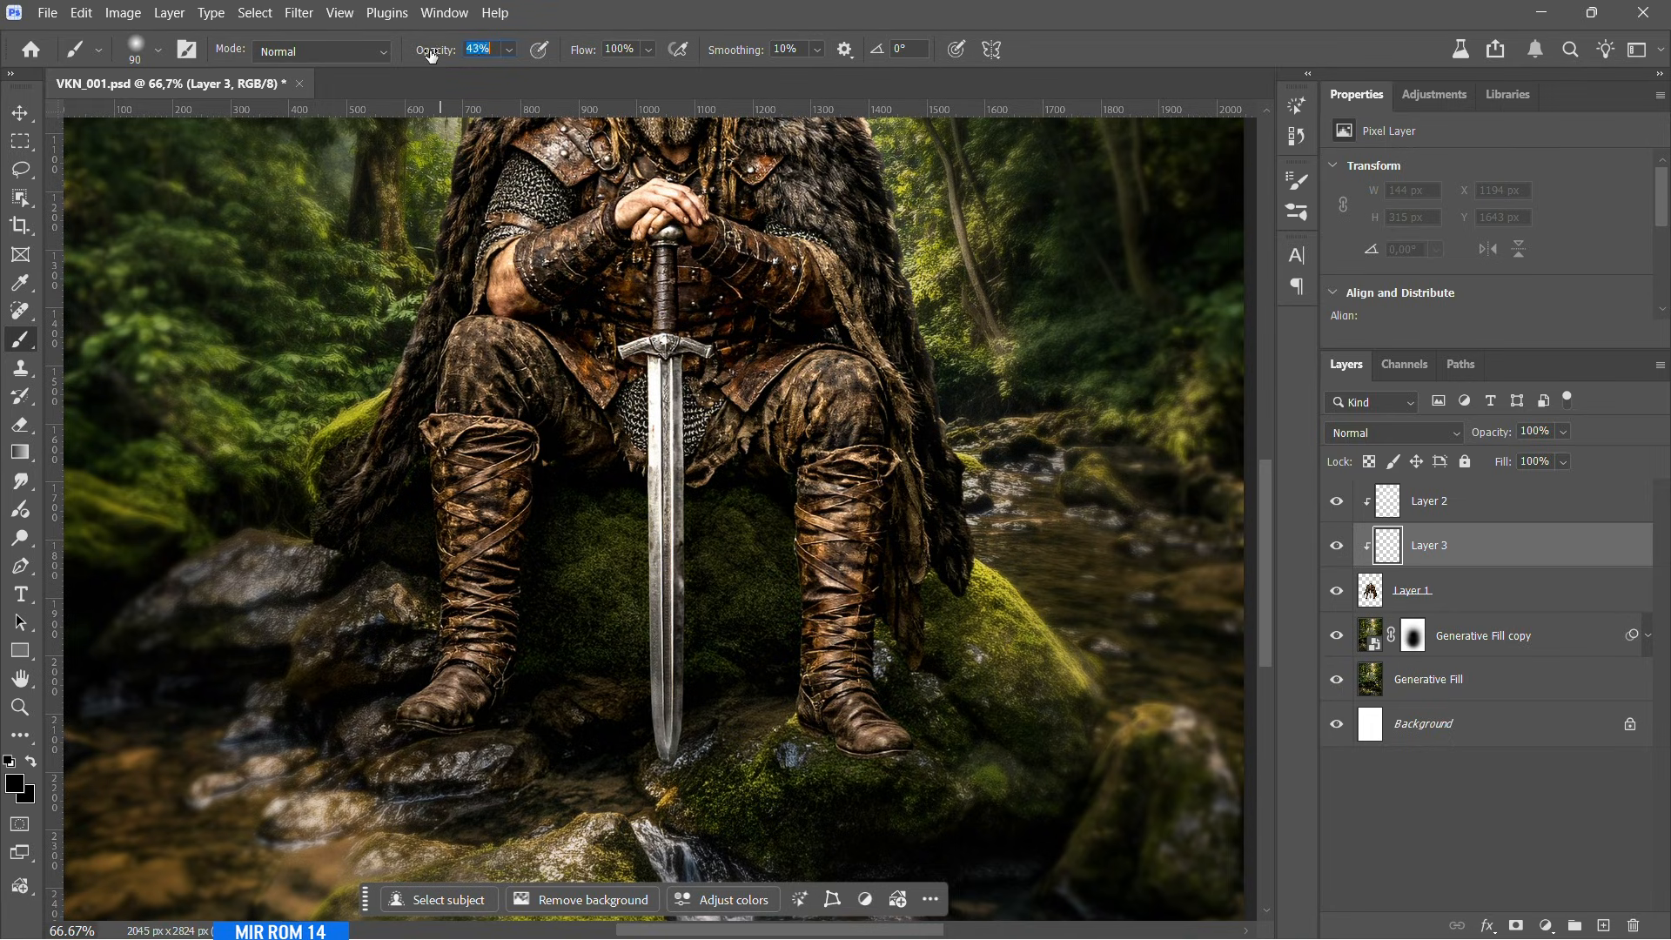
pyautogui.press('4')
pyautogui.press('8')
pyautogui.press(']')
pyautogui.press(']')
pyautogui.press(']')
pyautogui.moveTo(779, 578)
pyautogui.mouseDown()
pyautogui.moveTo(817, 769)
pyautogui.moveTo(537, 667)
pyautogui.mouseUp()
pyautogui.moveTo(683, 634); pyautogui.dragTo(683, 786)
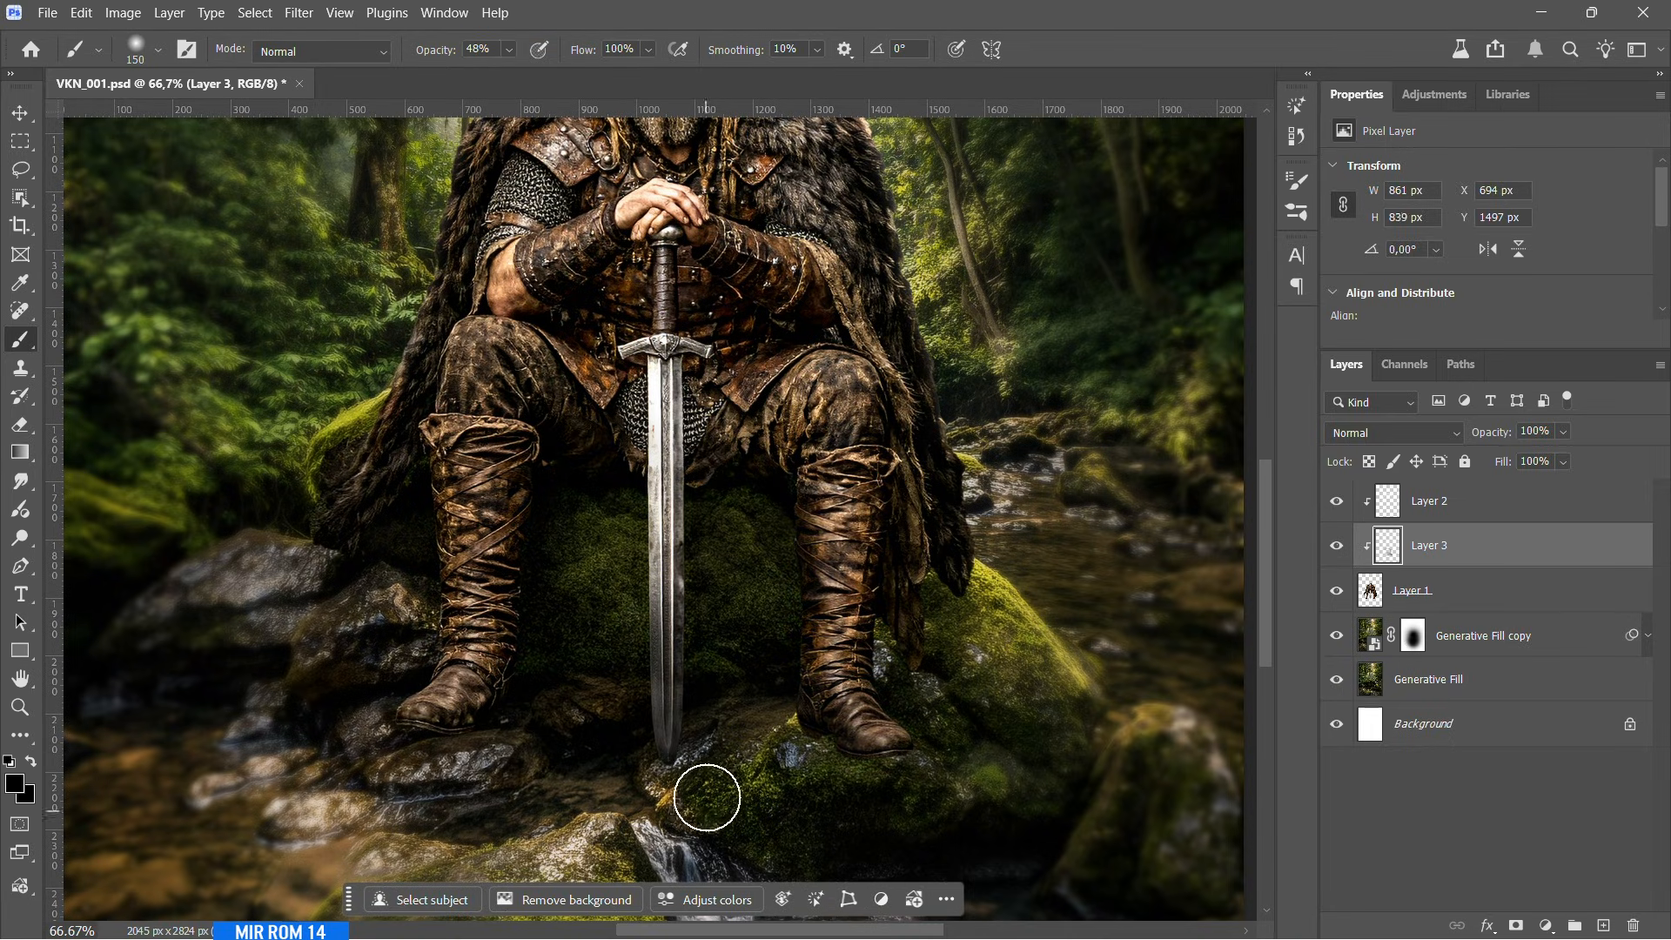
# - Reduce the brush to 80 px and 22% opacity, and paint subtle shadows over the Viking's torso and arm area
pyautogui.scroll(2, 743, 649)
pyautogui.click(510, 49)
pyautogui.moveTo(521, 76); pyautogui.dragTo(491, 76)
pyautogui.press('[')
pyautogui.press('[')
pyautogui.moveTo(606, 387); pyautogui.dragTo(568, 412)
pyautogui.moveTo(755, 306); pyautogui.dragTo(733, 249)
pyautogui.scroll(-3, 970, 701)
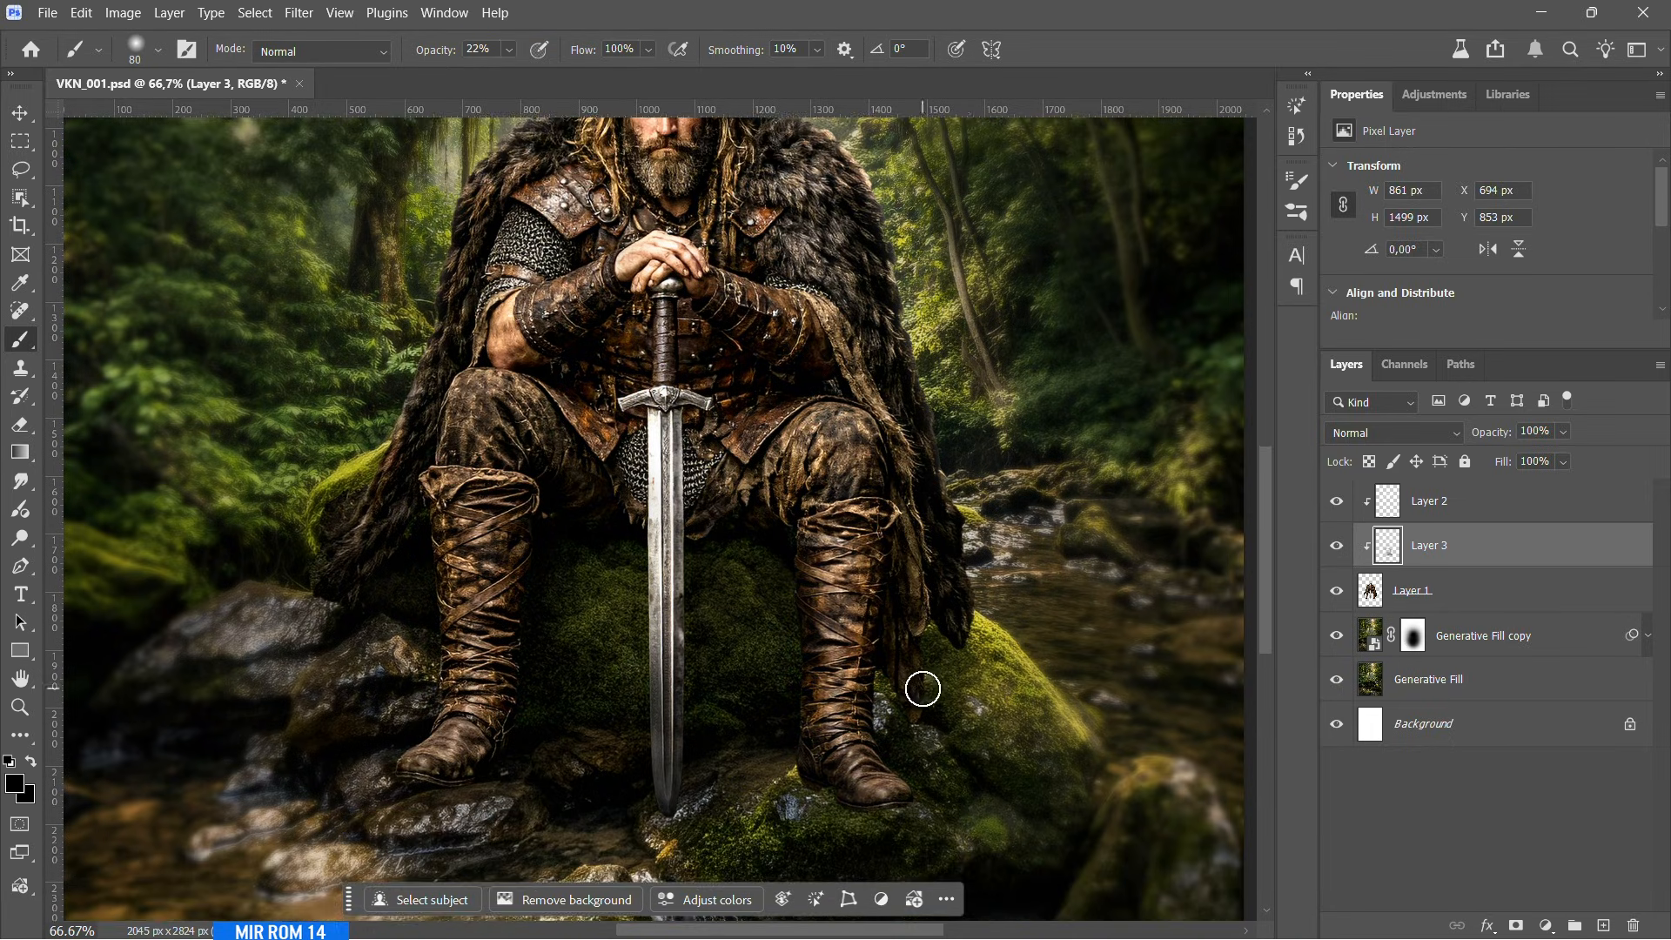
# - Add a new layer beneath the Viking cut-out and paint black shadows on the rock around the right-hand boot and seat
pyautogui.click(1532, 635)
pyautogui.hotkey('ctrl', 'shift', 'alt', 'n')
pyautogui.press('[')
pyautogui.press('[')
pyautogui.moveTo(830, 651)
pyautogui.mouseDown()
pyautogui.moveTo(811, 644)
pyautogui.moveTo(894, 668)
pyautogui.mouseUp()
pyautogui.press(']')
pyautogui.press(']')
pyautogui.press(']')
pyautogui.moveTo(821, 606); pyautogui.dragTo(887, 671)
pyautogui.press(']')
pyautogui.moveTo(781, 458)
pyautogui.mouseDown()
pyautogui.moveTo(727, 452)
pyautogui.moveTo(722, 388)
pyautogui.mouseUp()
pyautogui.press(']')
pyautogui.press(']')
# - Set the brush opacity to 30%, paint shadows under the left-hand boot and sword tip, and compare with the shadow layer hidden
pyautogui.moveTo(451, 51); pyautogui.dragTo(450, 52)
pyautogui.press('3')
pyautogui.press('[')
pyautogui.press('[')
pyautogui.press('[')
pyautogui.press('[')
pyautogui.moveTo(487, 642); pyautogui.dragTo(437, 644)
pyautogui.press('[')
pyautogui.press('[')
pyautogui.moveTo(663, 669); pyautogui.dragTo(675, 675)
pyautogui.hotkey('ctrl', '-')
pyautogui.hotkey('ctrl', '-')
pyautogui.hotkey('ctrl', '+')
pyautogui.click(1341, 637)
pyautogui.click(1338, 638)
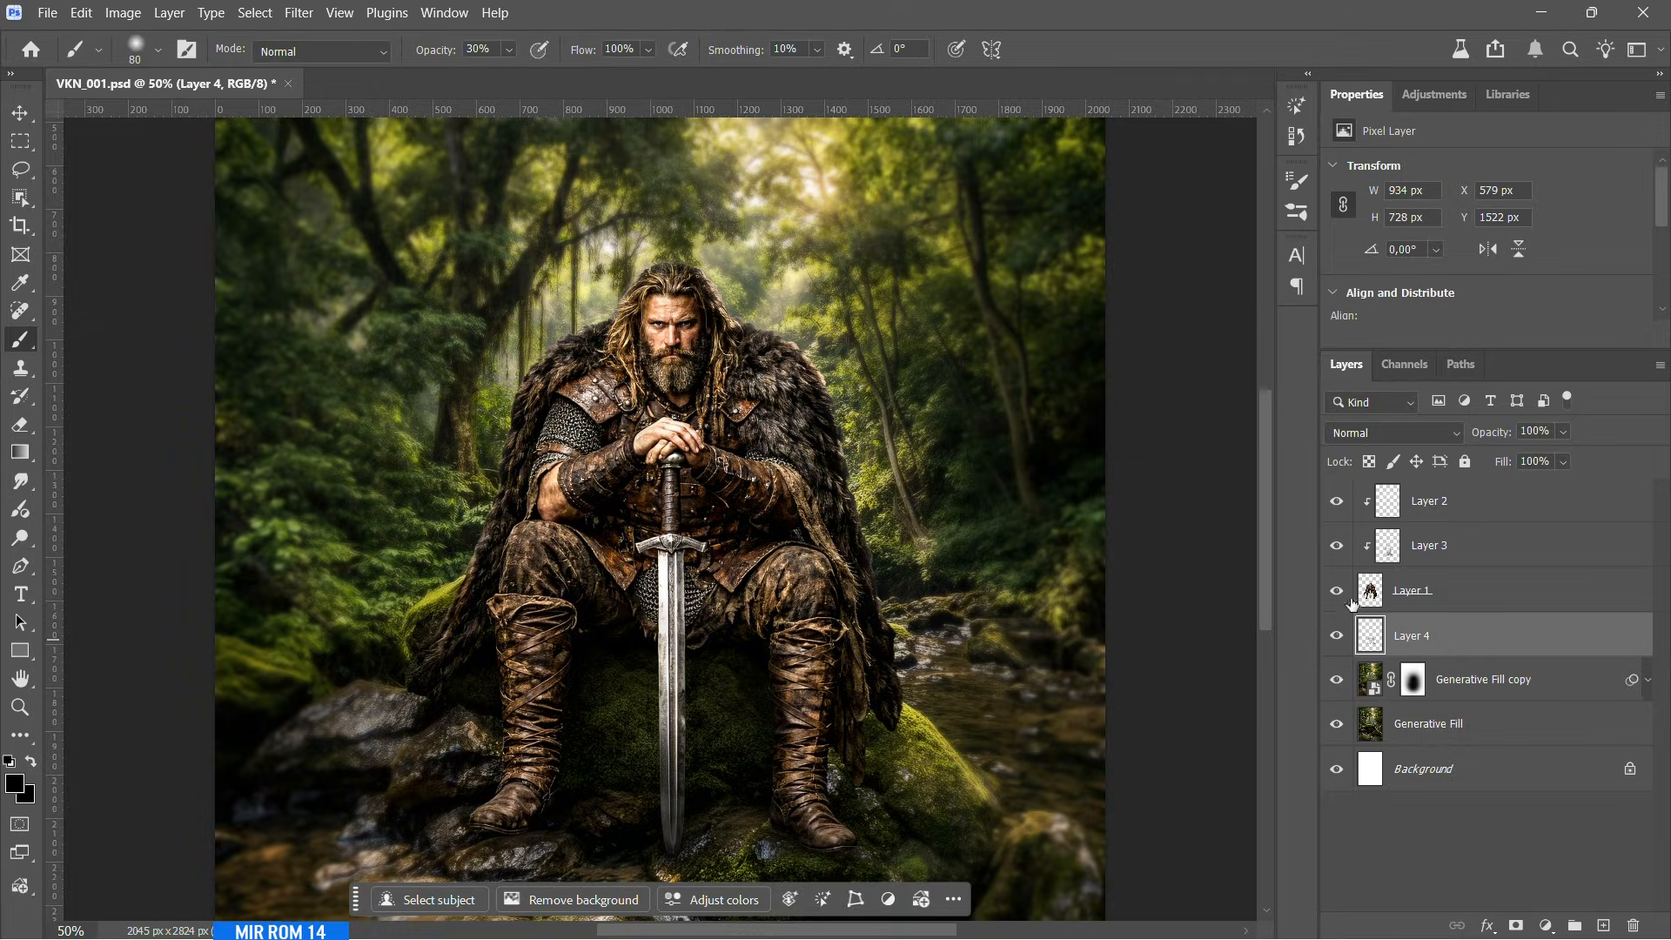
# - Select the top rim-light layer, switch to the Move tool, and save the document
pyautogui.click(1504, 503)
pyautogui.press('v')
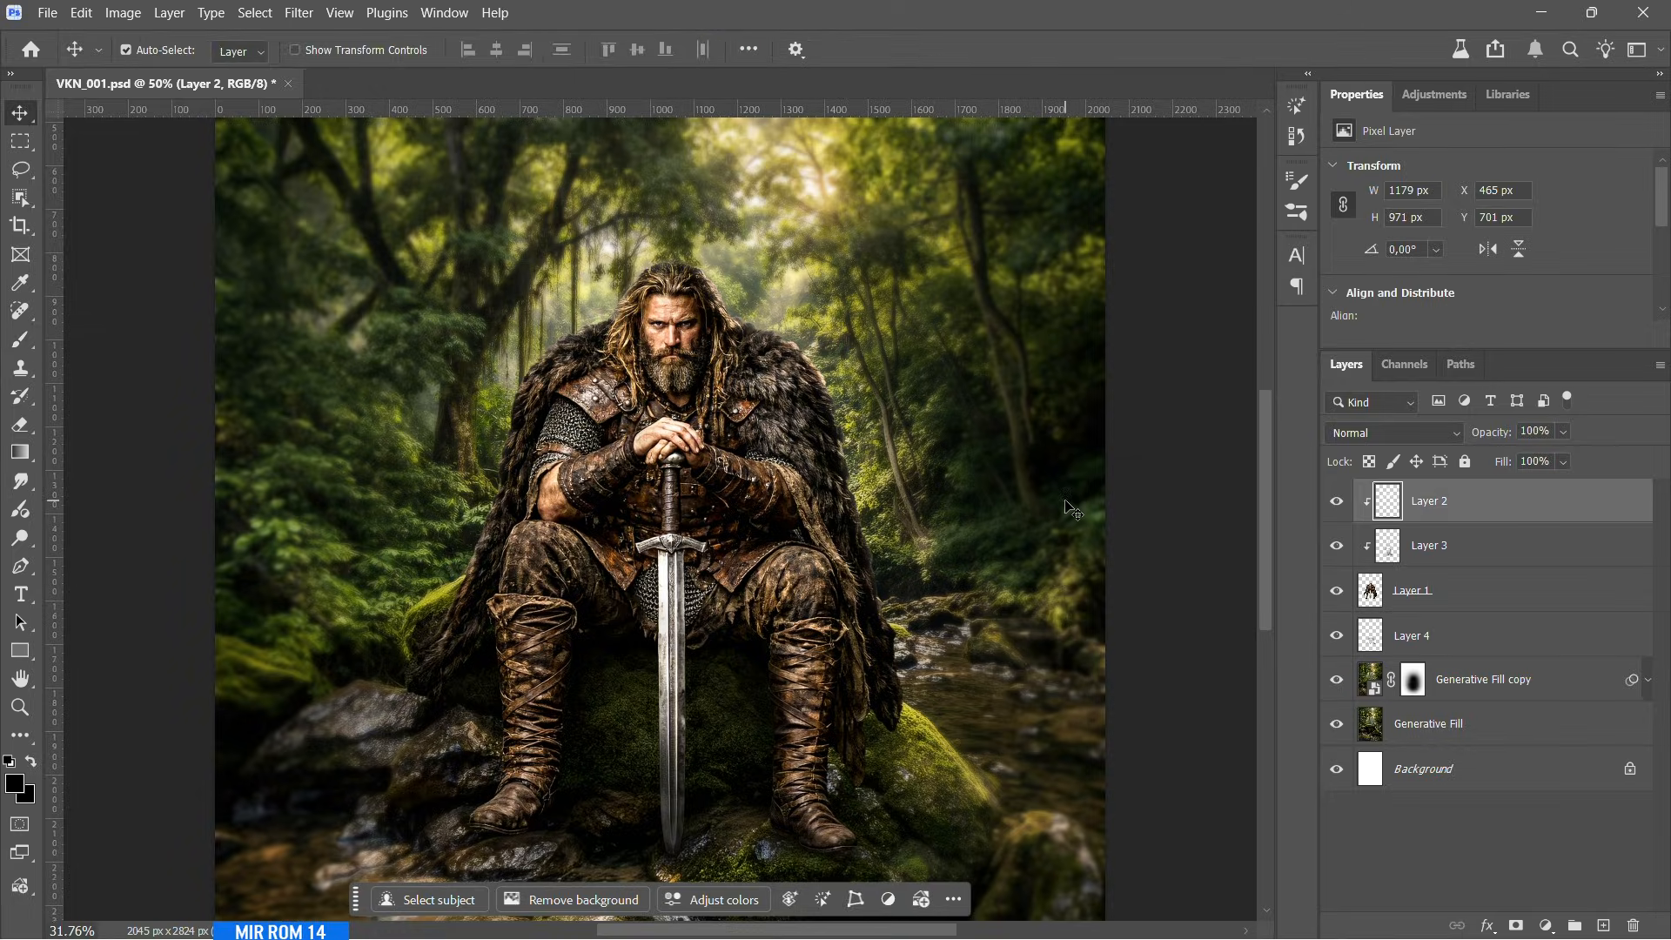
pyautogui.hotkey('ctrl', '0')
pyautogui.hotkey('ctrl', 's')
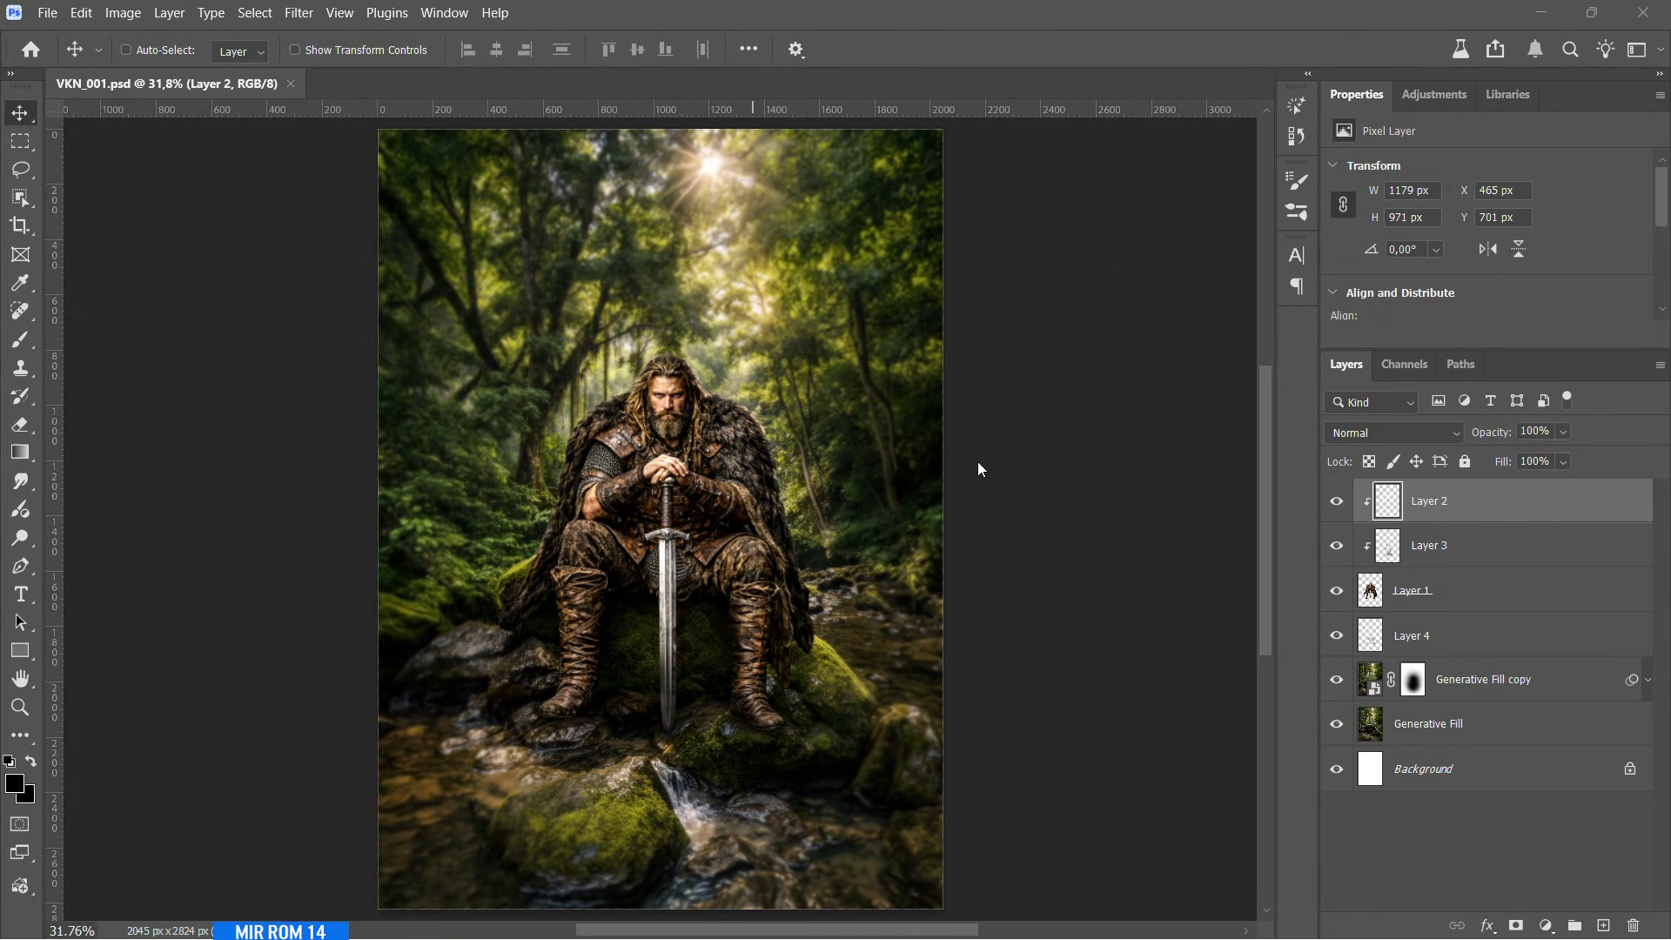
# - Stamp all visible layers into a new top layer and convert it to a smart object
pyautogui.hotkey('ctrl', 'shift', 'alt', 'e')
pyautogui.hotkey('ctrl', '-')
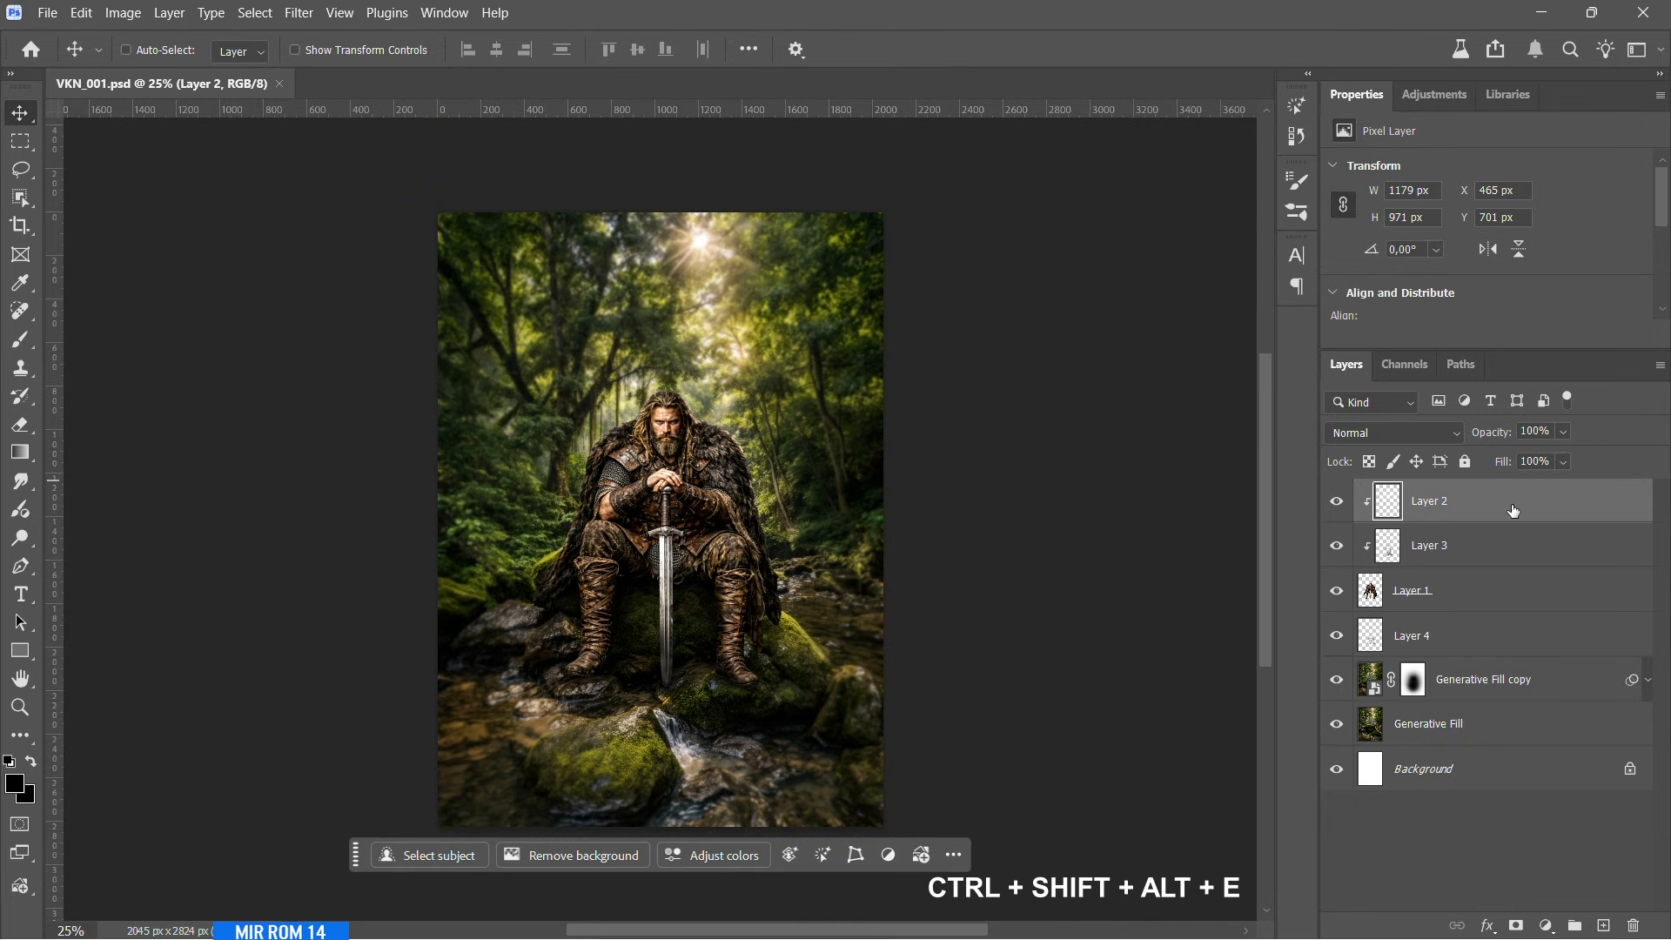
pyautogui.hotkey('ctrl', 'shift', 'alt', 'e')
pyautogui.click(1659, 364)
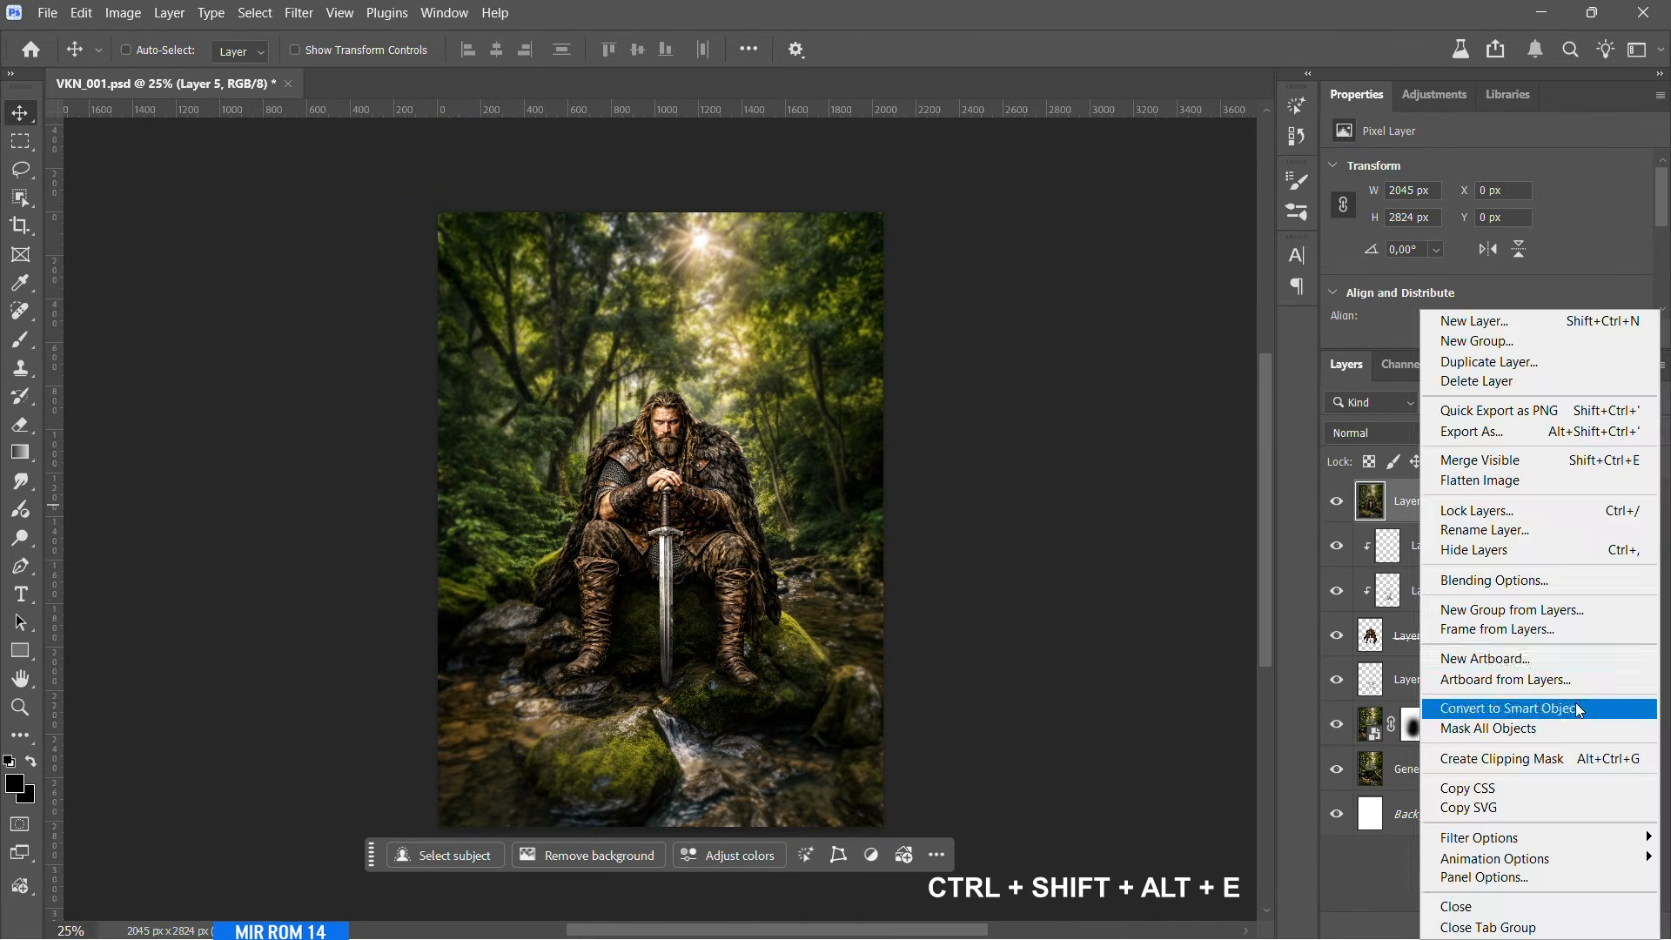
pyautogui.click(1410, 687)
# - Open the stamped smart object in the Camera Raw Filter at full-screen size and collapse the Lens Blur settings
pyautogui.click(299, 12)
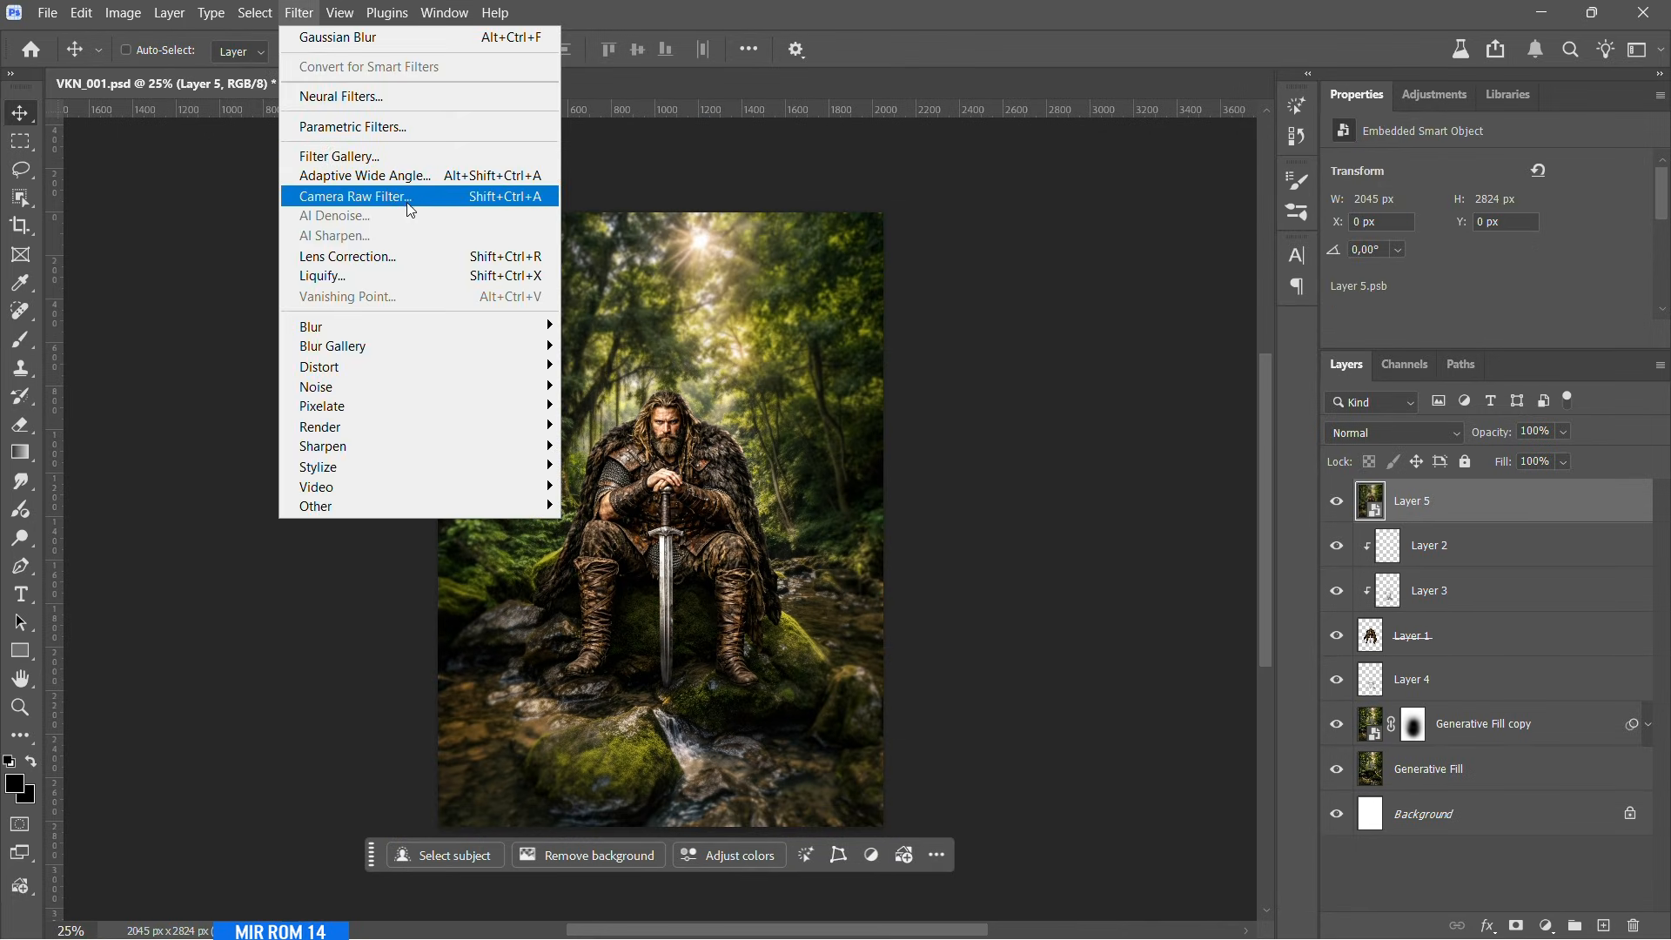
pyautogui.click(357, 197)
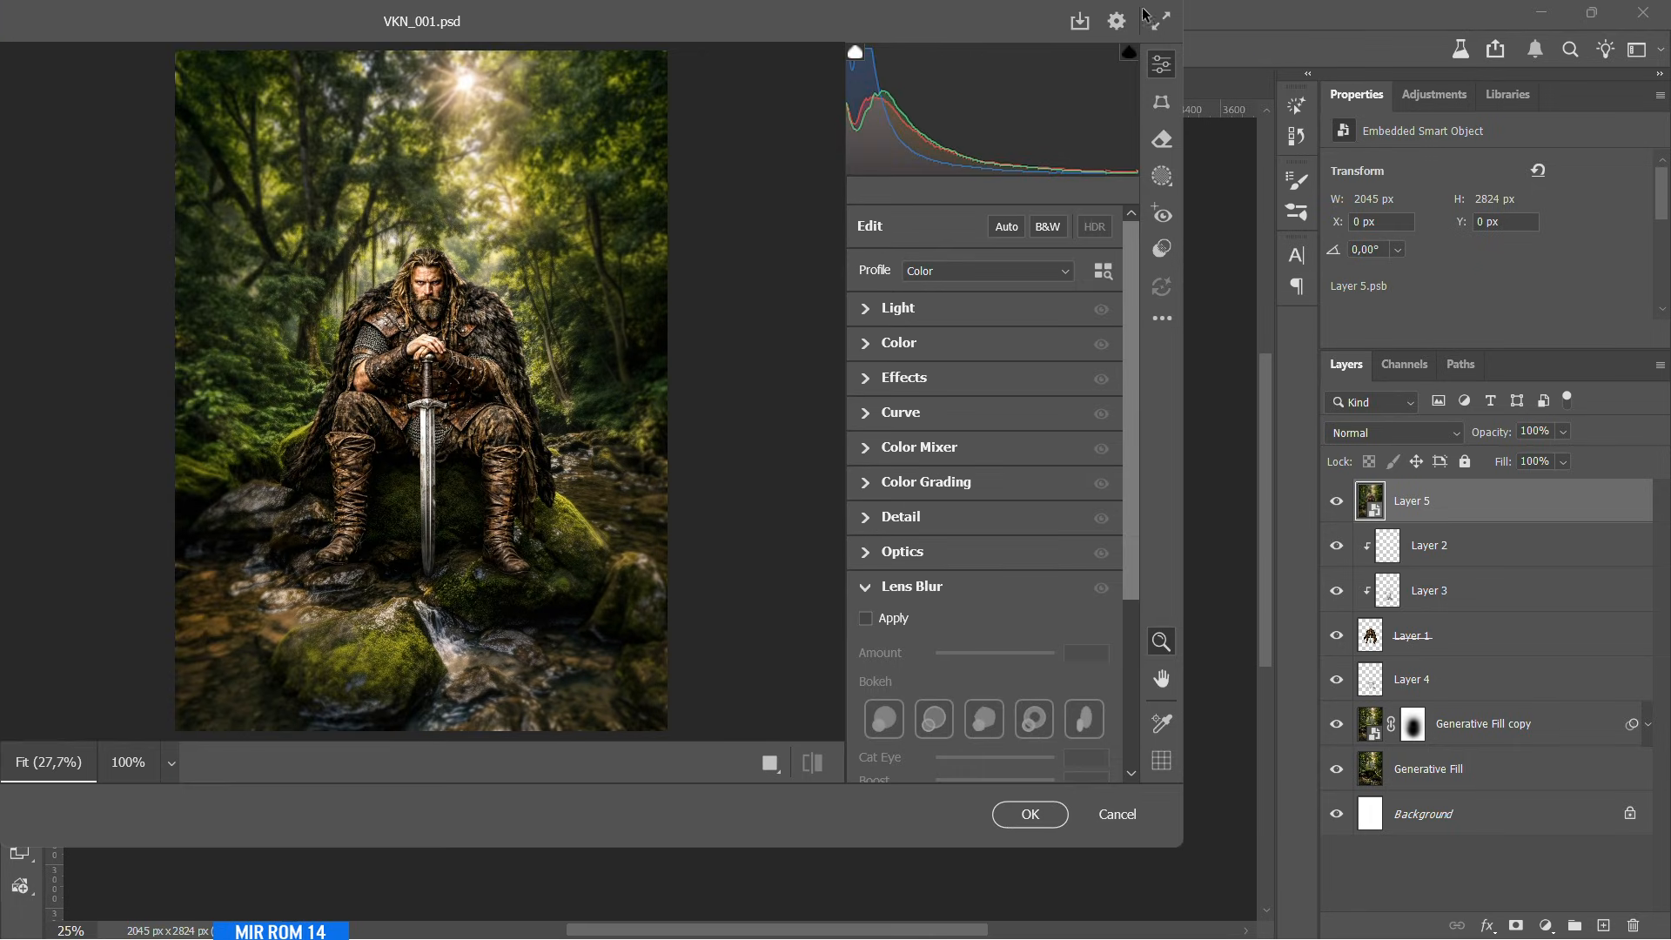
pyautogui.click(1158, 19)
pyautogui.click(1048, 219)
pyautogui.scroll(3, 1048, 219)
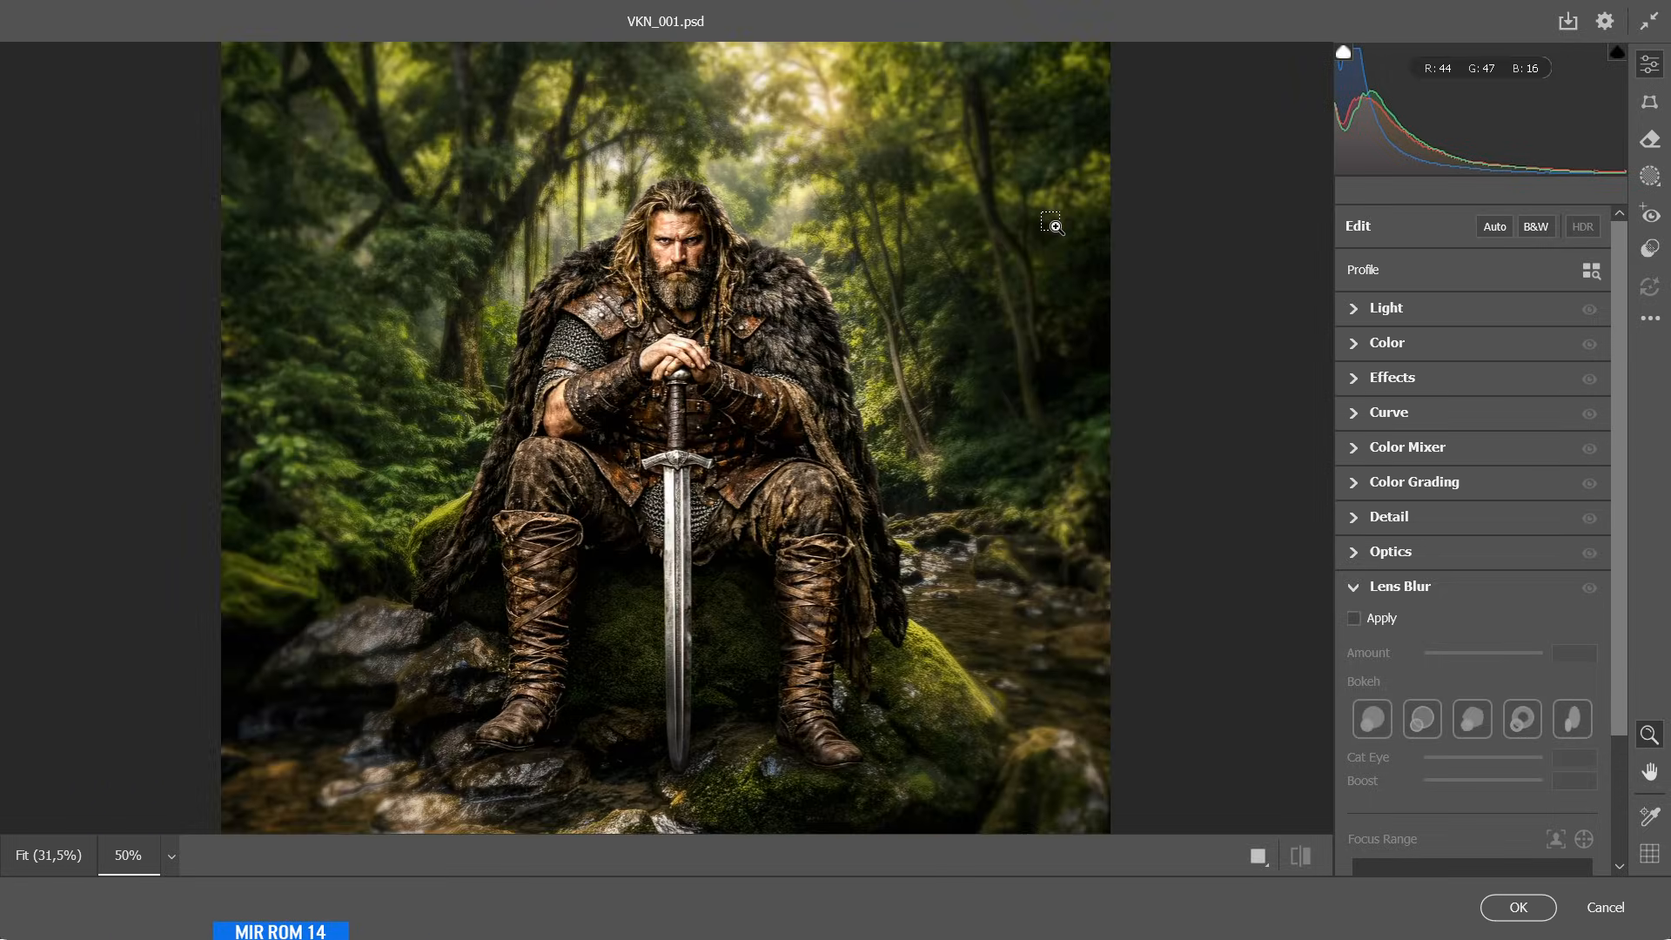
pyautogui.keyDown('alt'); pyautogui.click(1051, 221); pyautogui.keyUp('alt')
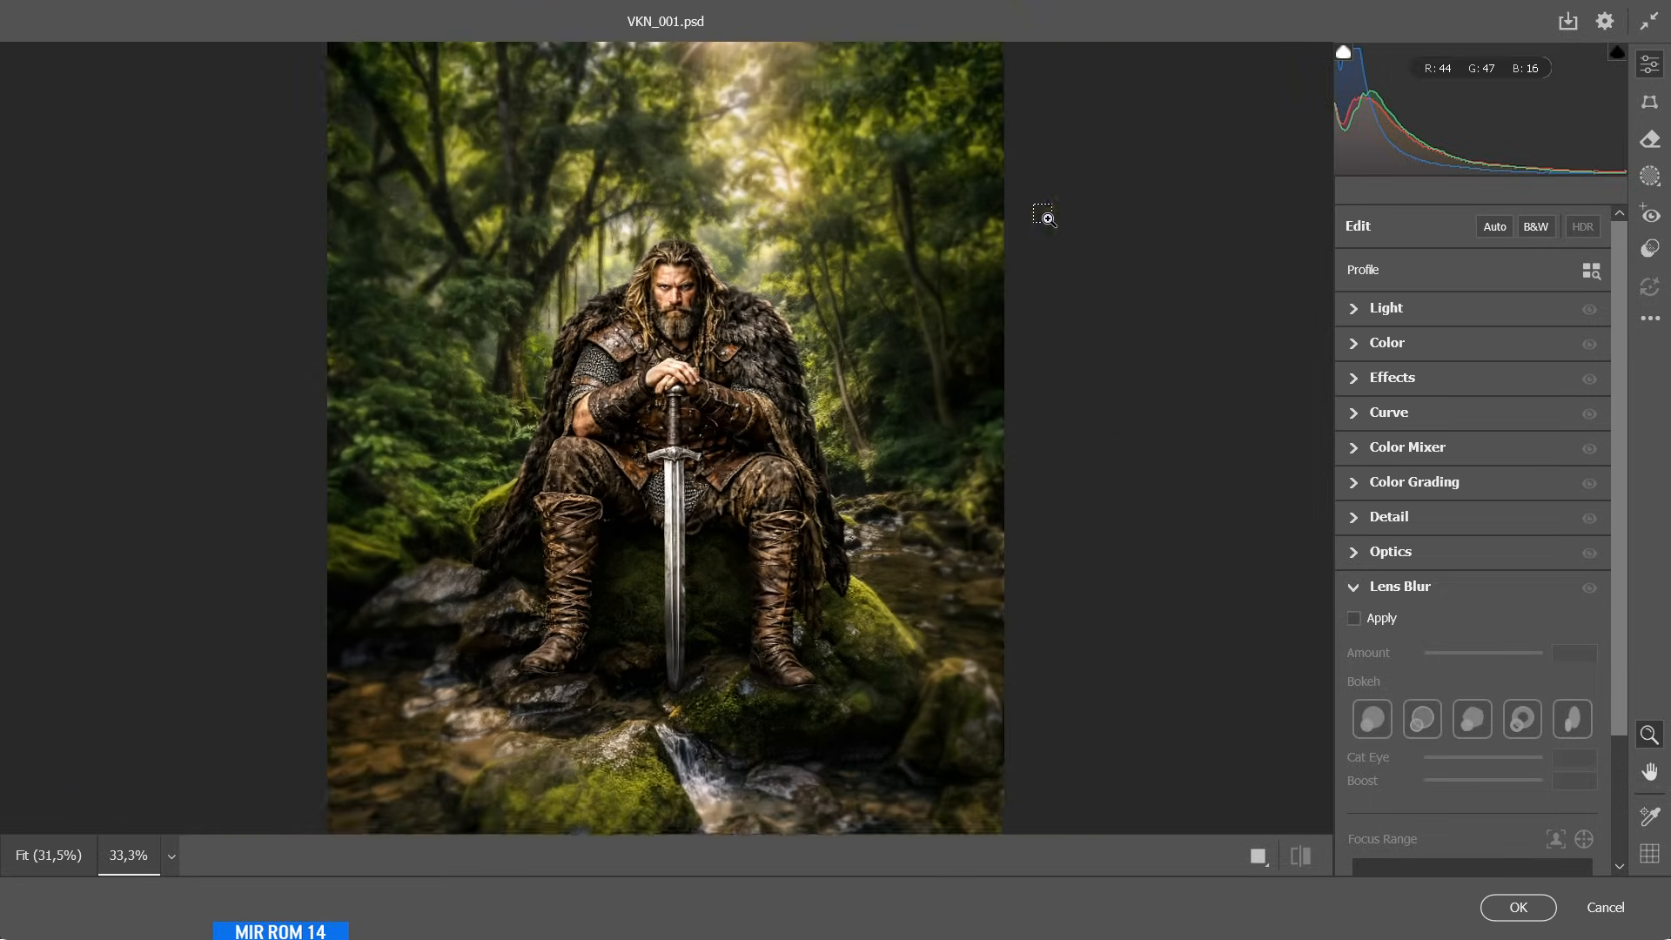
pyautogui.click(1352, 592)
# - Apply the CN15 preset from the Style: Cinematic II group to the stamped image
pyautogui.click(1650, 249)
pyautogui.scroll(-4, 1450, 522)
pyautogui.click(1450, 522)
pyautogui.scroll(-1, 1450, 523)
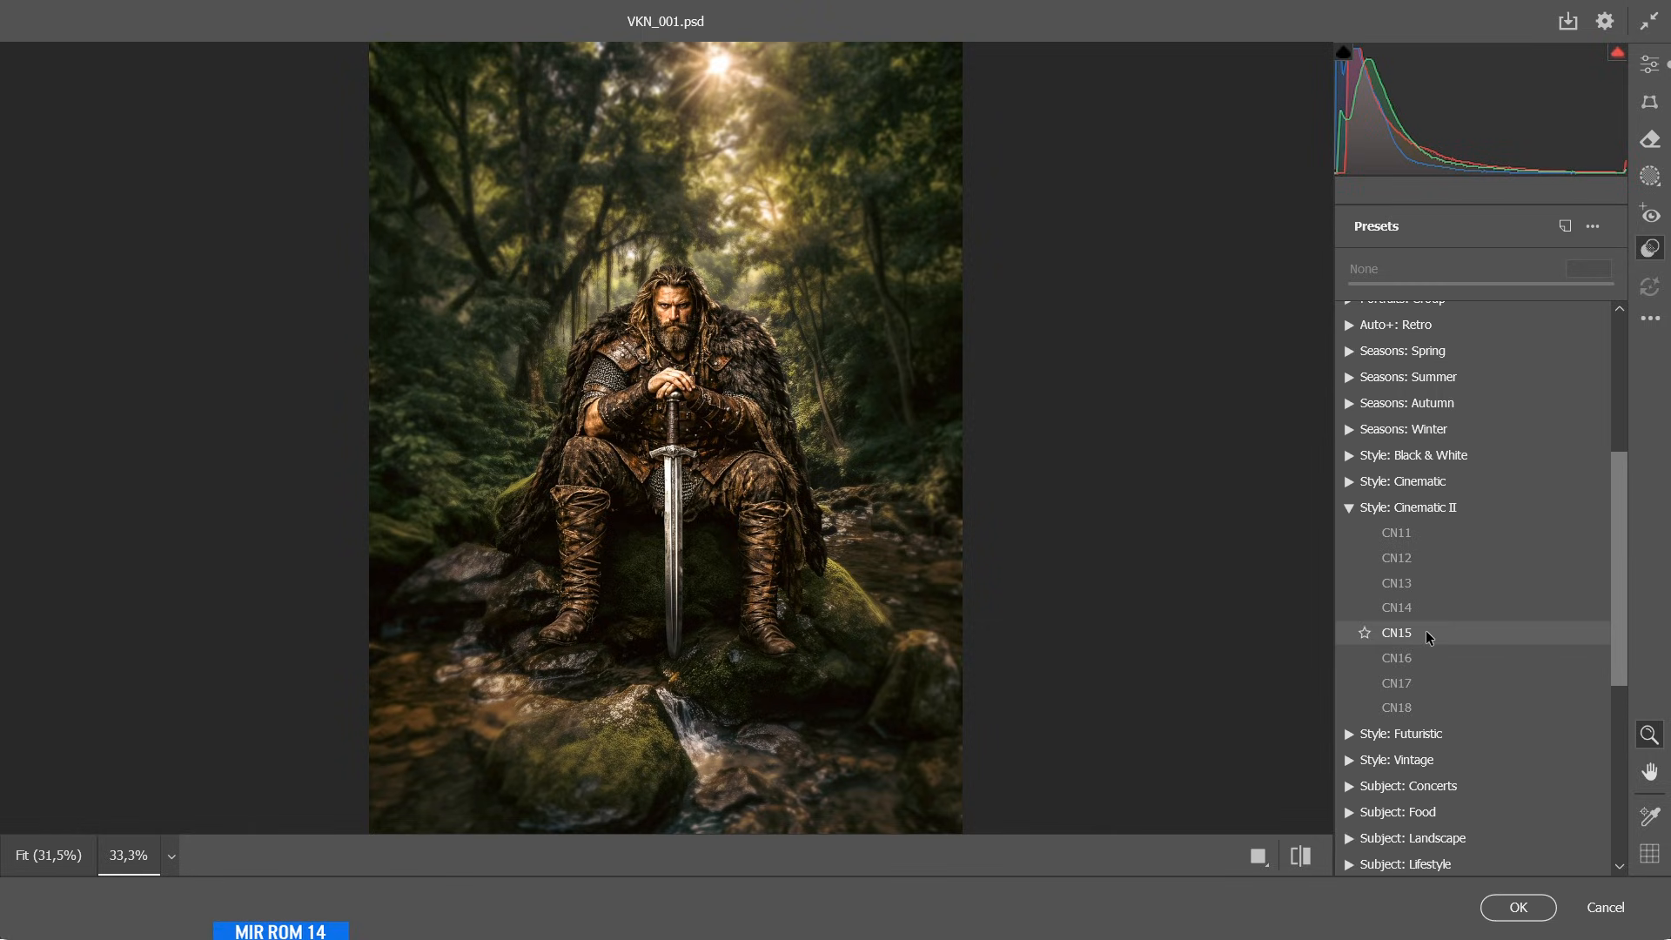
pyautogui.click(1413, 633)
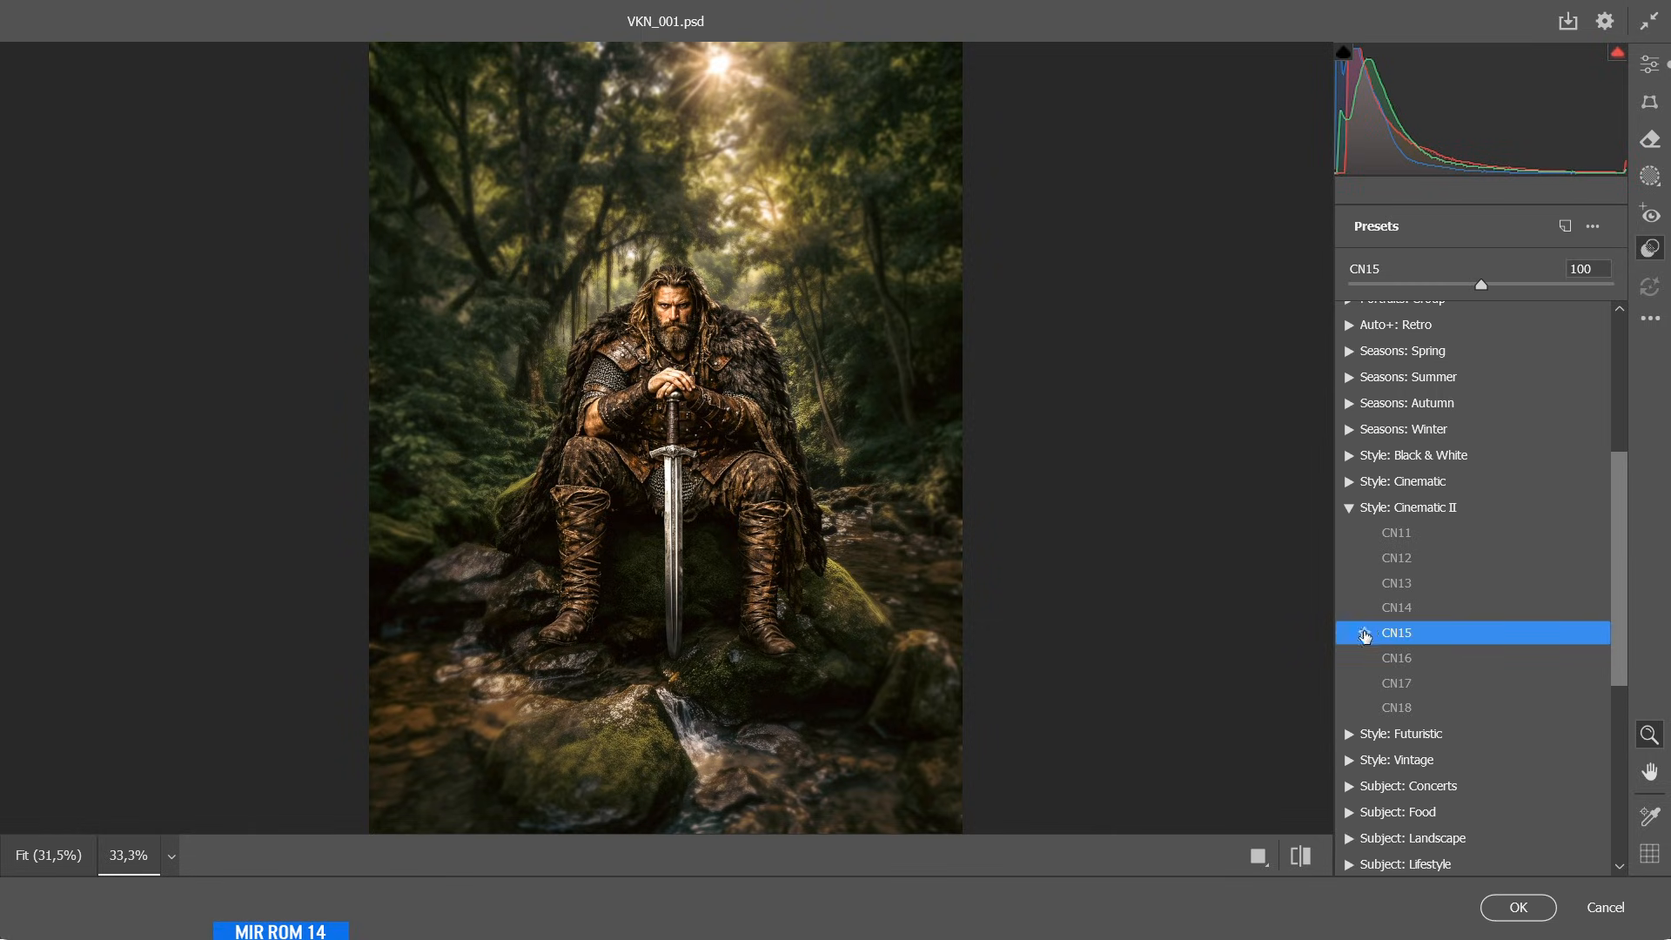
# - Reduce the CN15 preset's strength slightly, add a Vignette of -32, apply the Camera Raw Filter, and collapse the layer's smart filters
pyautogui.moveTo(1480, 280); pyautogui.dragTo(1469, 276)
pyautogui.click(1650, 64)
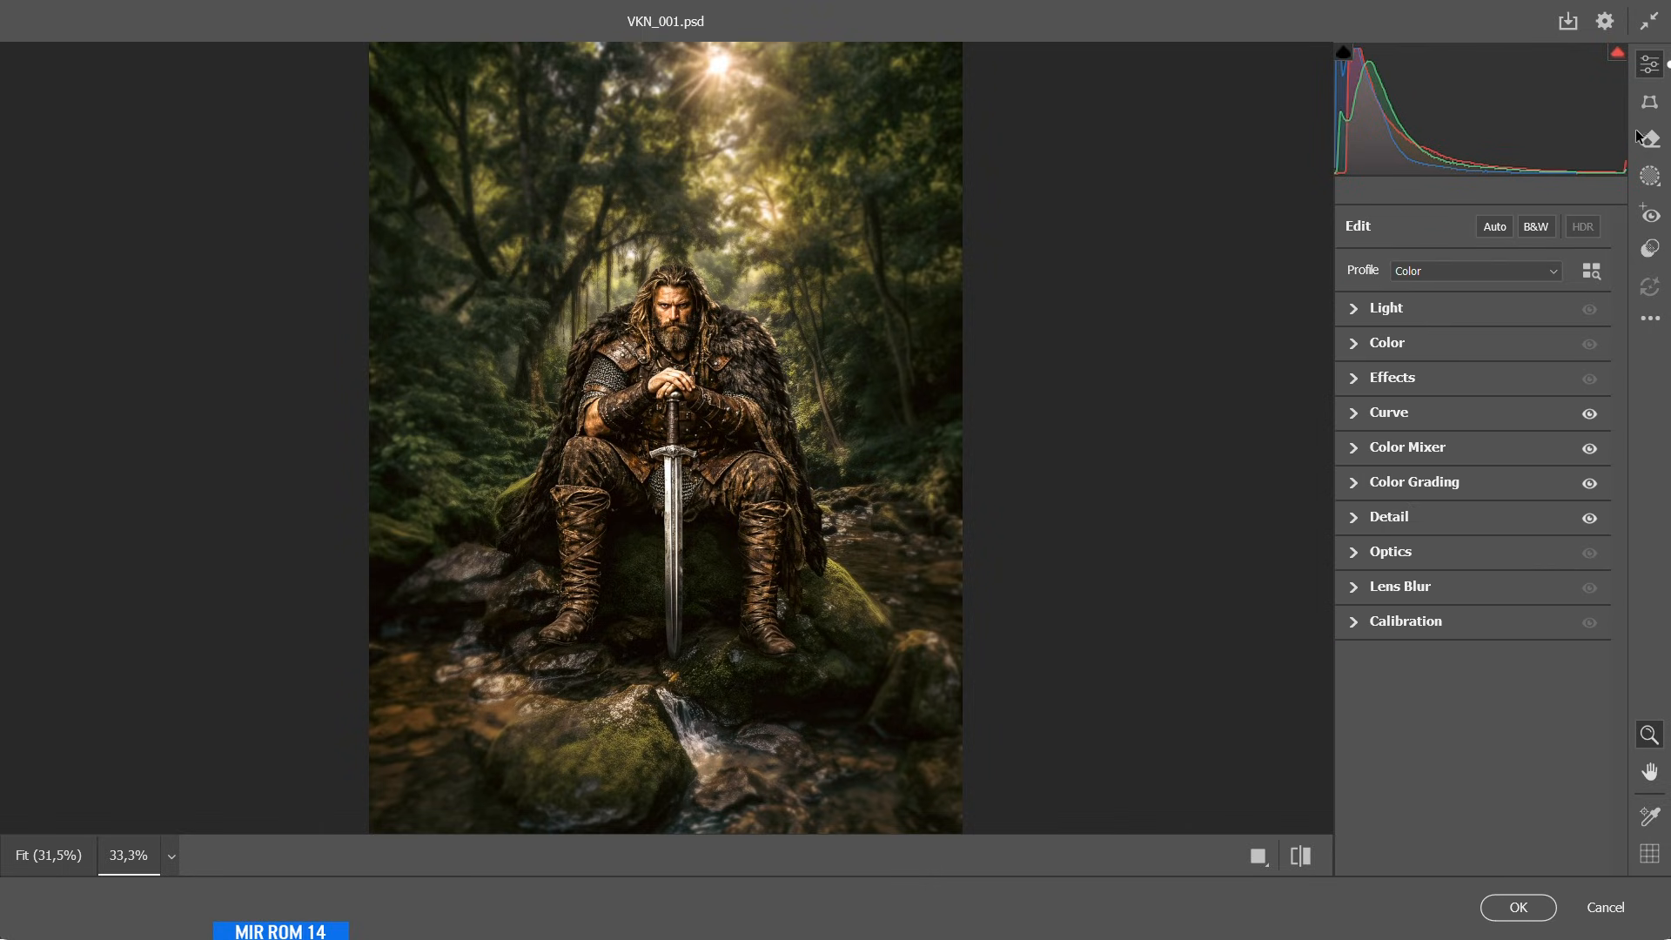
pyautogui.click(1360, 377)
pyautogui.moveTo(1479, 486); pyautogui.dragTo(1462, 487)
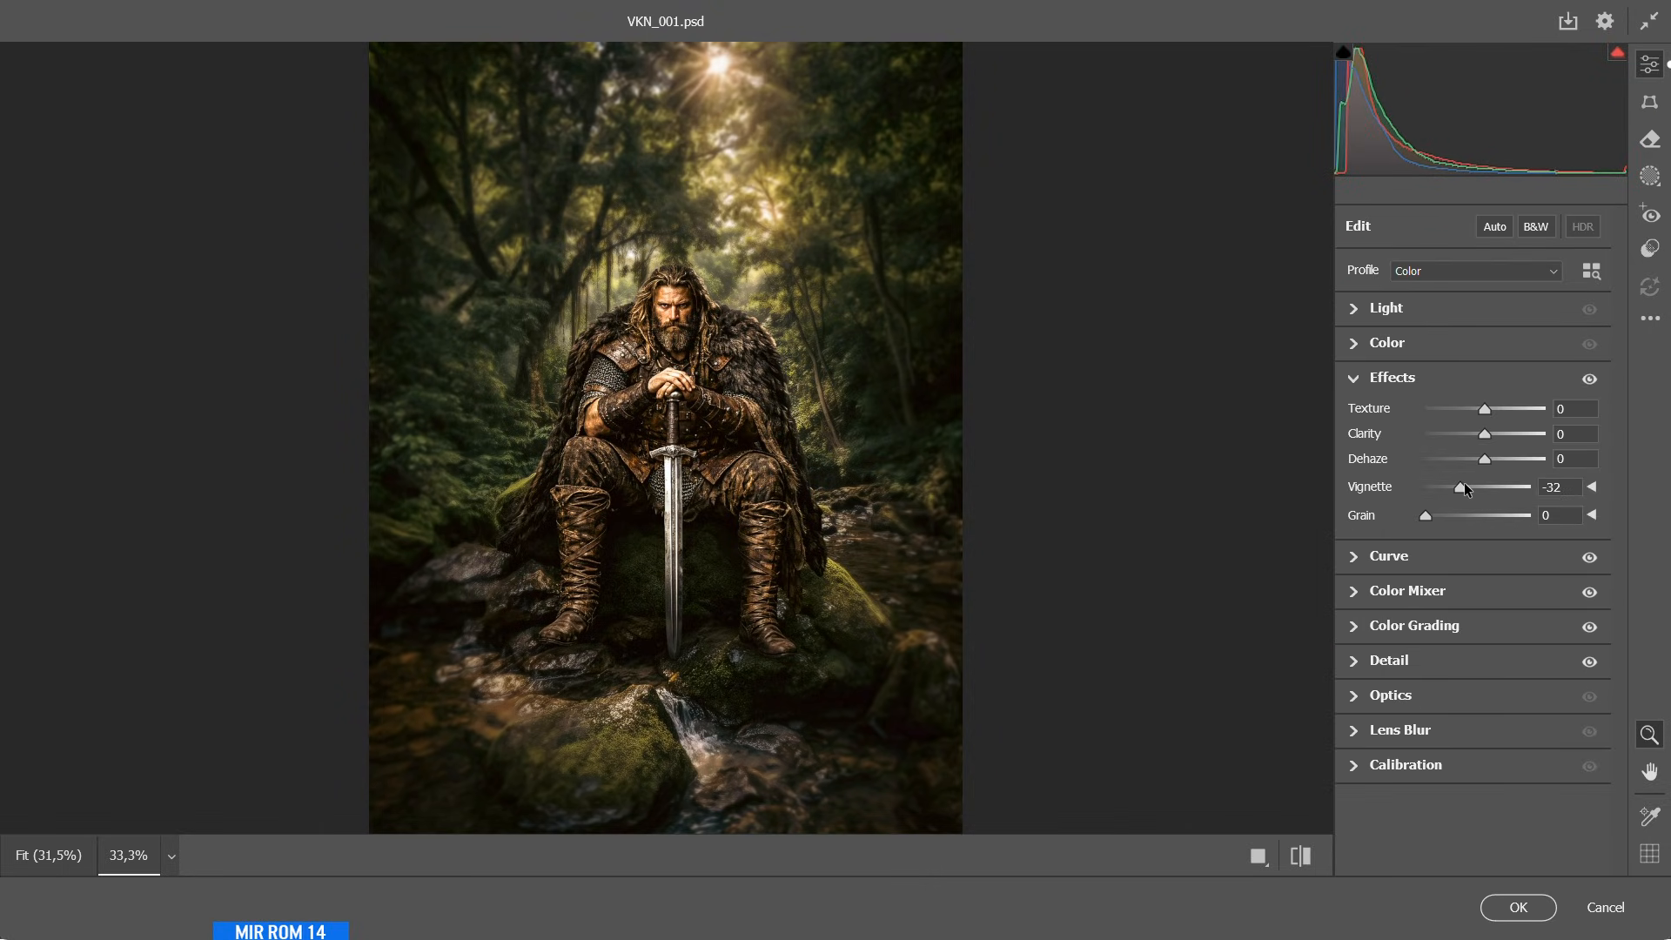
pyautogui.click(1516, 905)
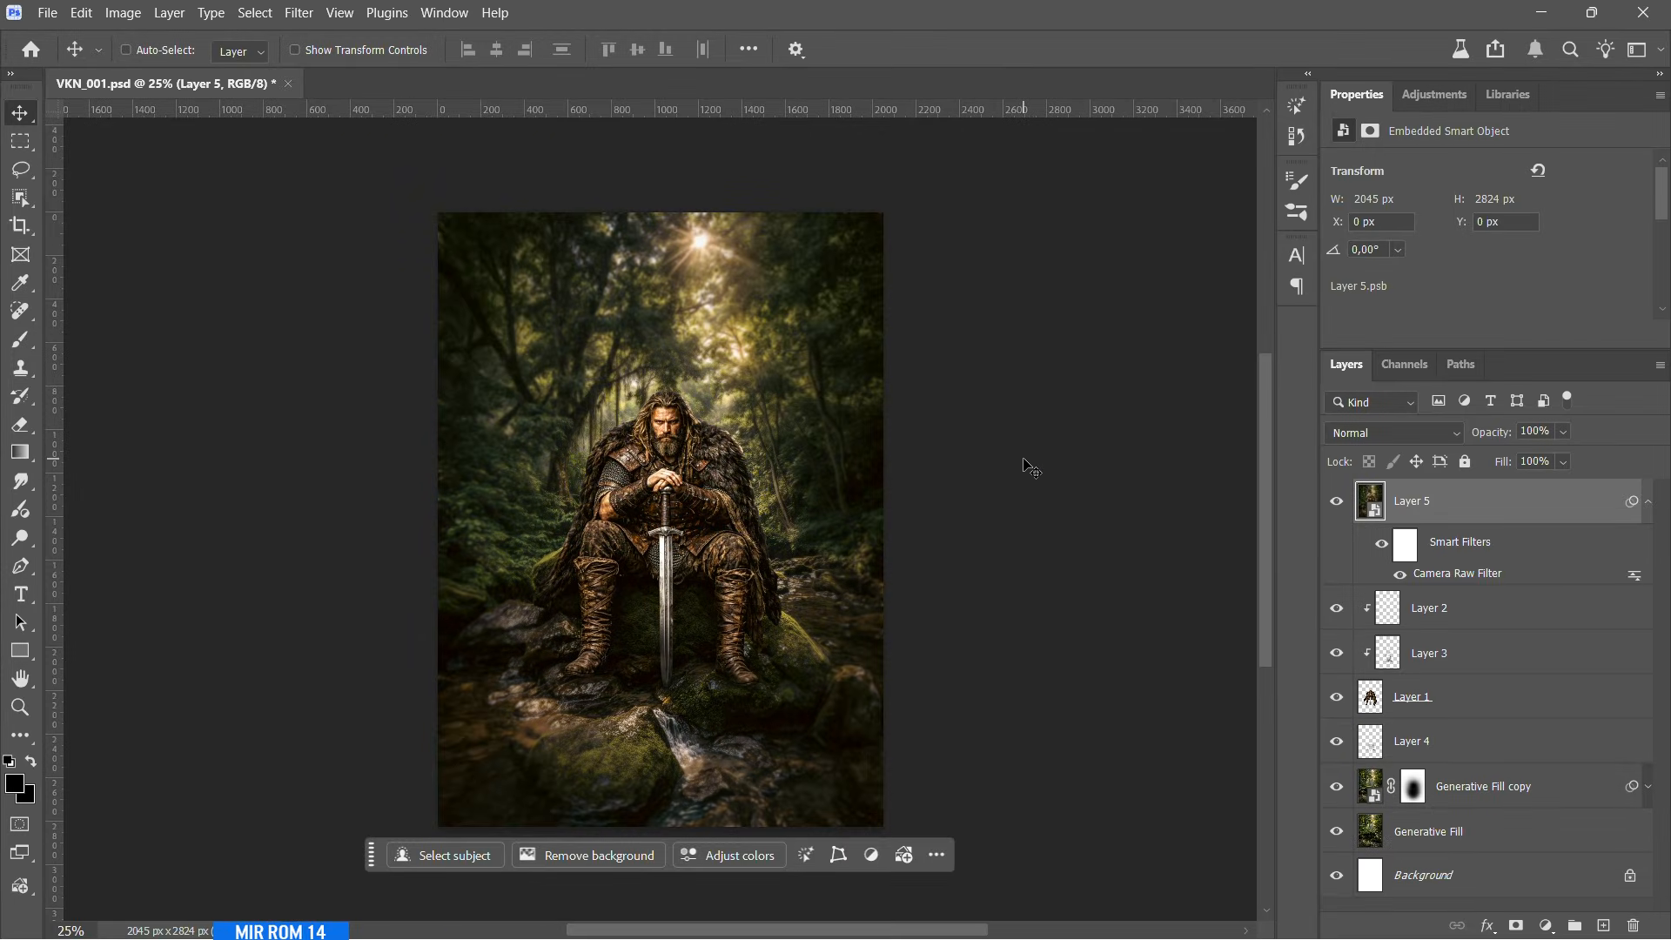
pyautogui.hotkey('ctrl', '+')
pyautogui.hotkey('ctrl', '-')
pyautogui.click(1649, 503)
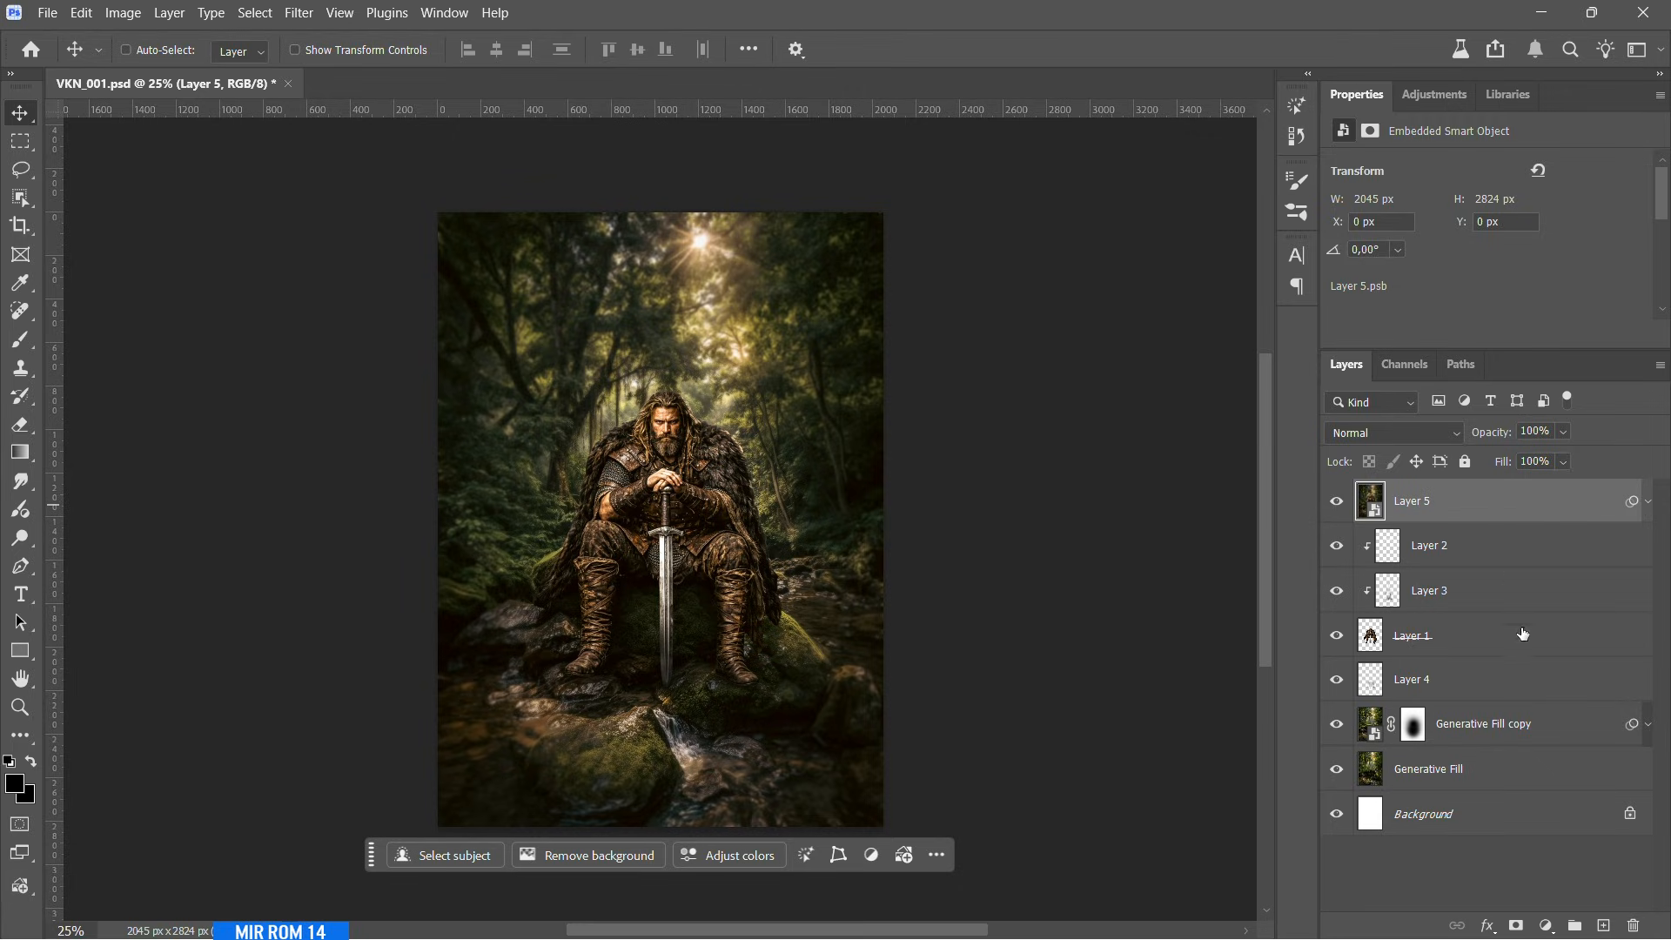
# - Add a dark grey #181818 Solid Color fill layer above the stamped image and invert its mask to black
pyautogui.click(1546, 926)
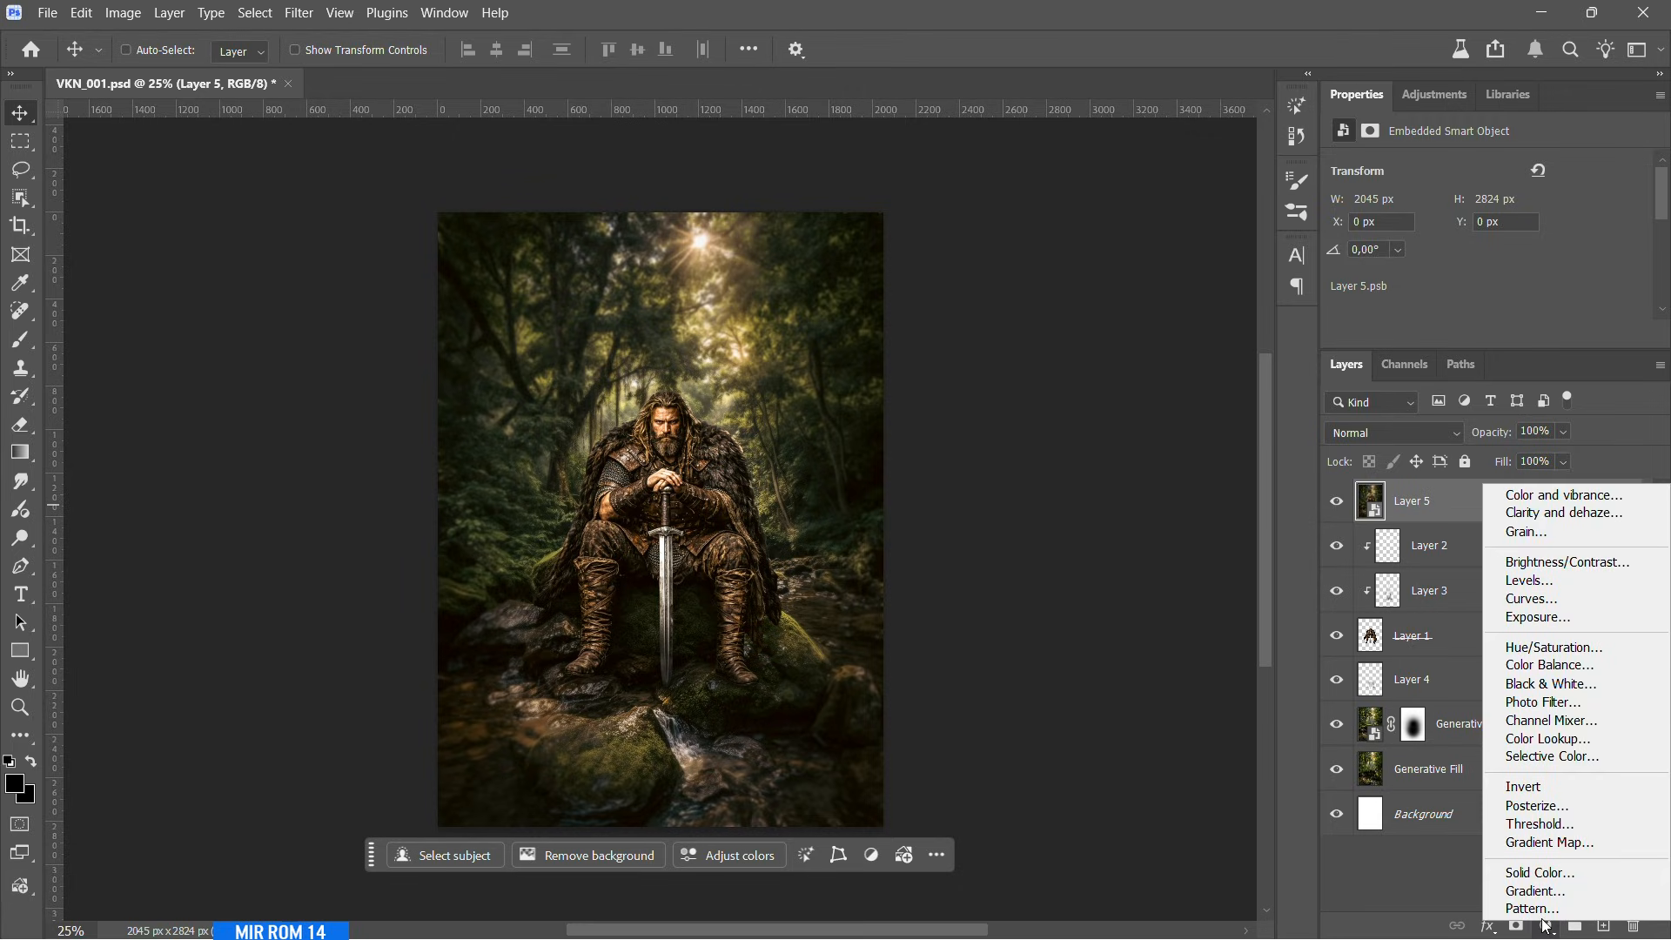
pyautogui.click(1538, 872)
pyautogui.moveTo(614, 362); pyautogui.dragTo(529, 363)
pyautogui.click(1048, 117)
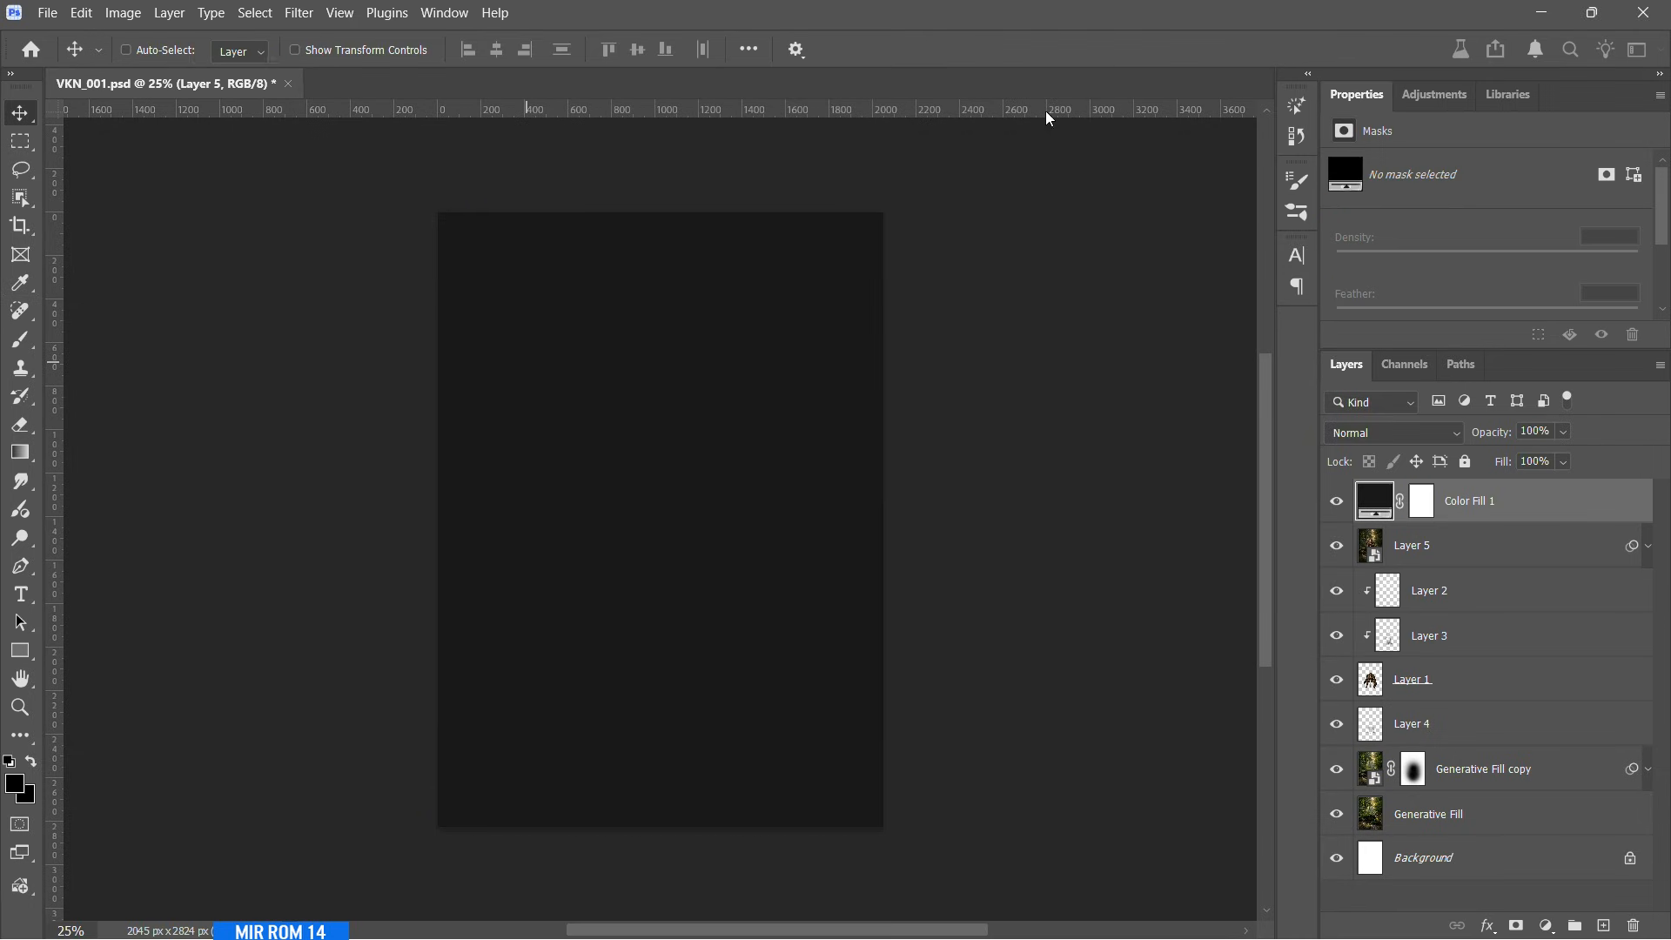
pyautogui.click(1424, 511)
pyautogui.hotkey('ctrl', 'i')
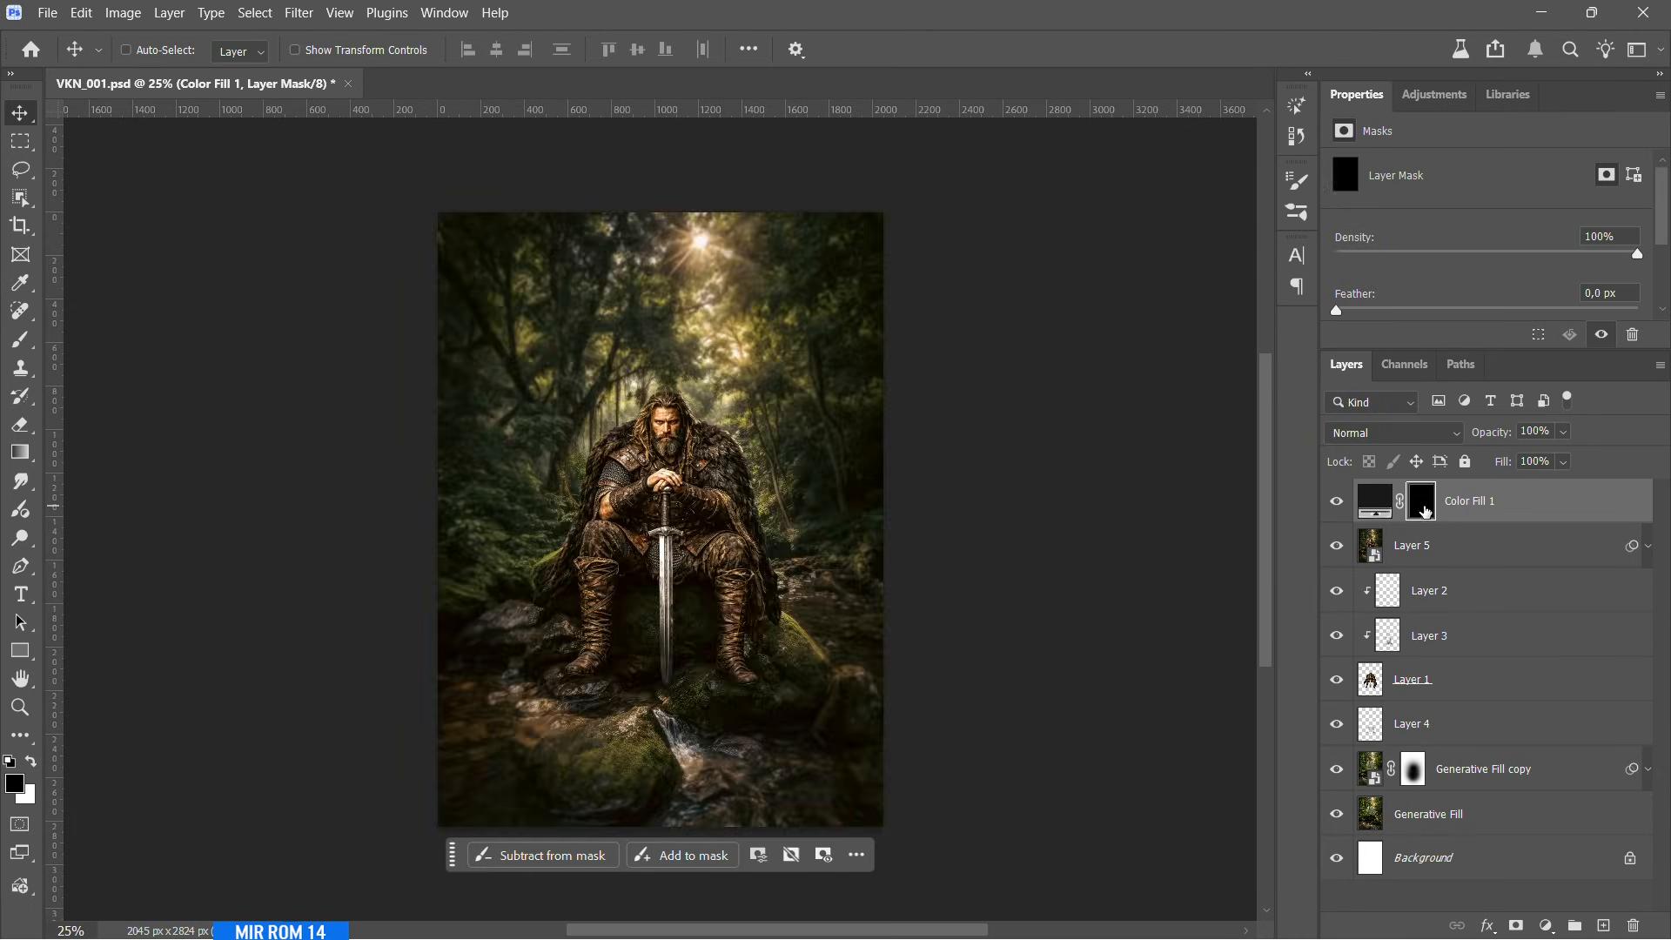
# - Paint white on the fill layer's mask along the image's bottom edge with a large soft brush at 100% opacity
pyautogui.scroll(-1, 909, 605)
pyautogui.click(37, 763)
pyautogui.press('b')
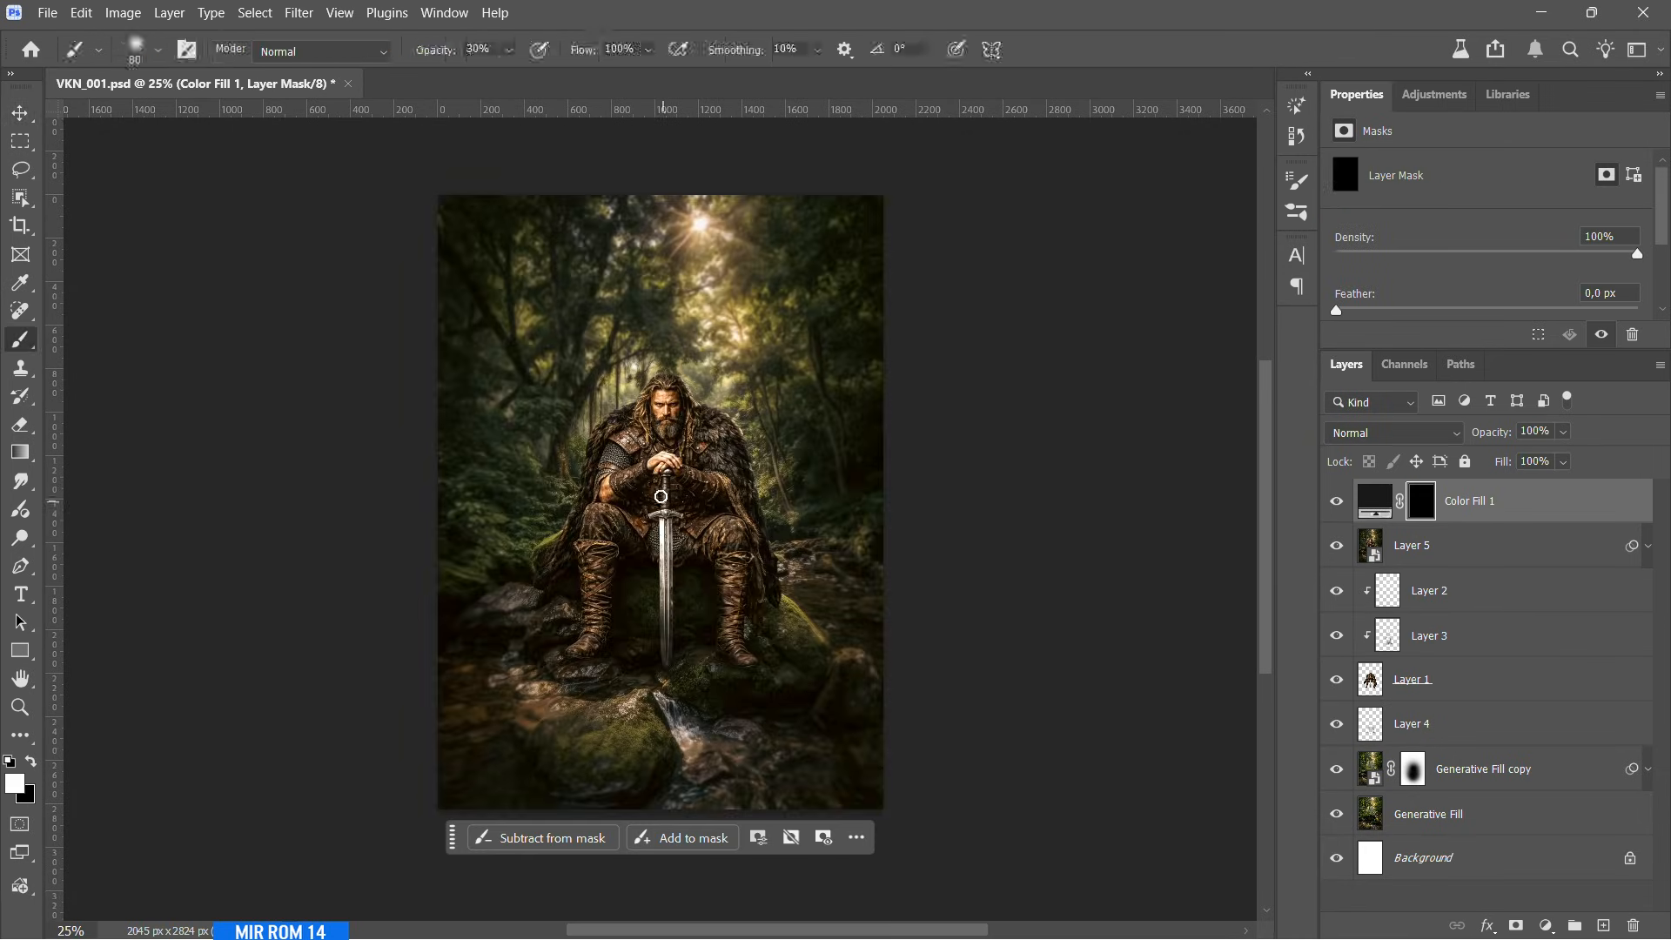
pyautogui.moveTo(503, 57); pyautogui.dragTo(513, 59)
pyautogui.scroll(-3, 721, 581)
pyautogui.press(']')
pyautogui.press(']')
pyautogui.press(']')
pyautogui.press(']')
pyautogui.press(']')
pyautogui.press(']')
pyautogui.press(']')
pyautogui.press(']')
pyautogui.press(']')
pyautogui.press(']')
pyautogui.press(']')
pyautogui.press(']')
pyautogui.press(']')
pyautogui.press(']')
pyautogui.press(']')
pyautogui.moveTo(468, 733); pyautogui.dragTo(823, 882)
pyautogui.press(']')
pyautogui.press(']')
pyautogui.press(']')
pyautogui.press(']')
pyautogui.press(']')
pyautogui.press(']')
pyautogui.press(']')
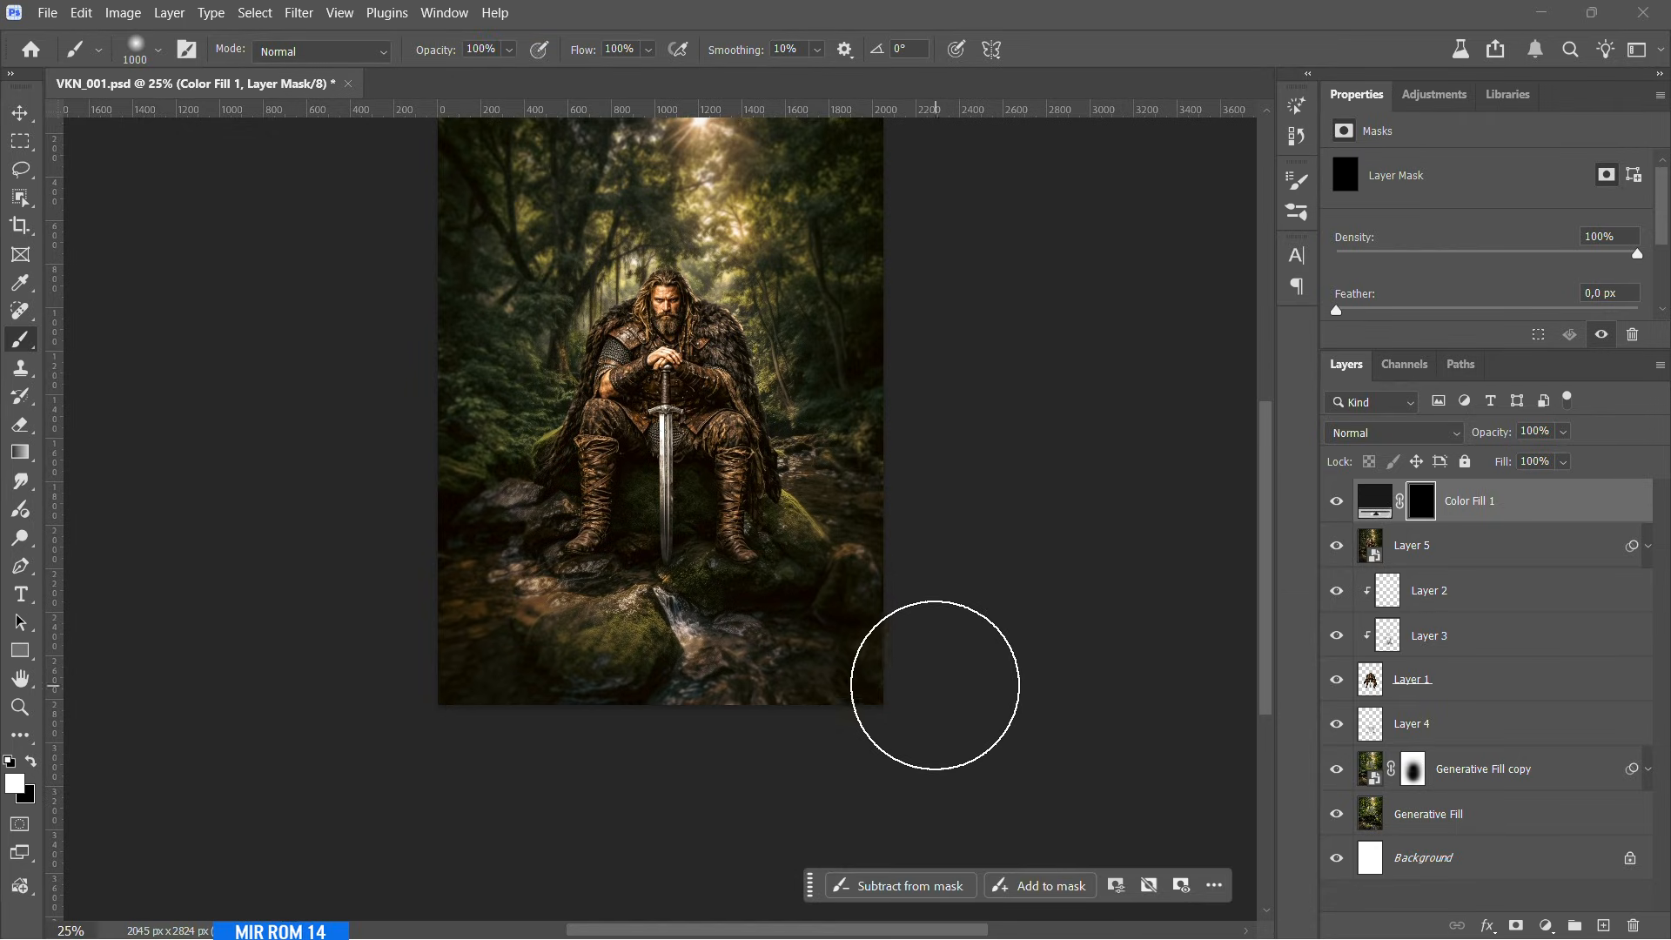
pyautogui.moveTo(709, 708); pyautogui.dragTo(592, 707)
# - Recolour the fill layer to the very dark brown #0c0702 and lower its opacity to 82%
pyautogui.doubleClick(1374, 500)
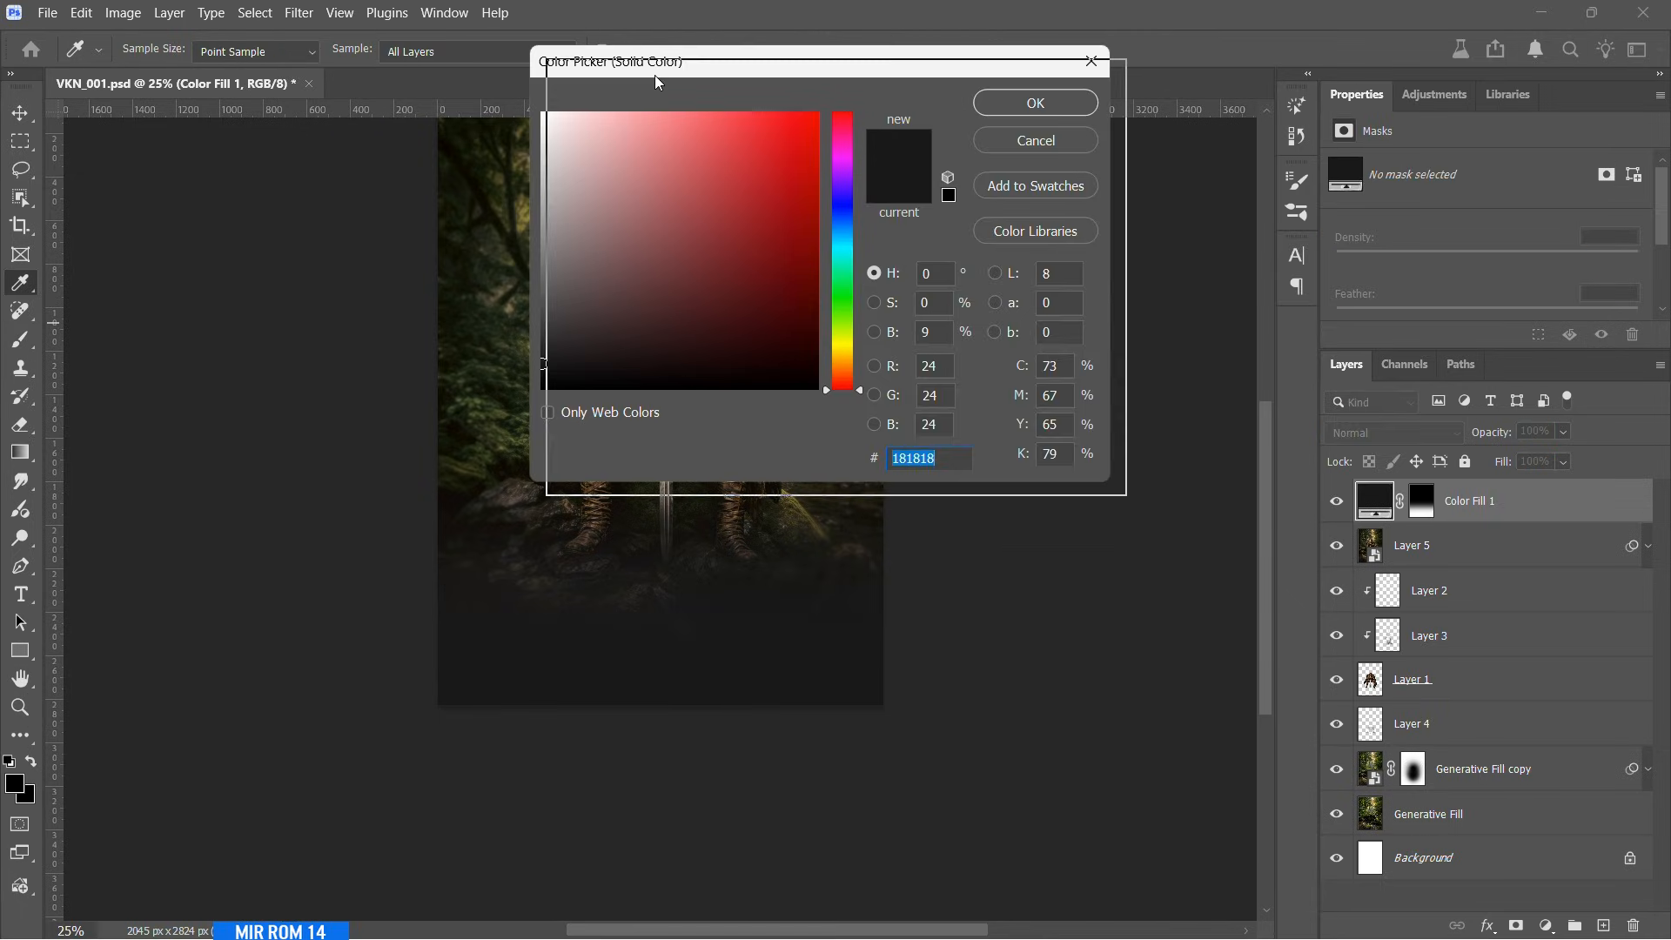
pyautogui.moveTo(783, 60); pyautogui.dragTo(1186, 196)
pyautogui.click(866, 360)
pyautogui.click(1442, 237)
pyautogui.click(1563, 431)
pyautogui.moveTo(1592, 454); pyautogui.dragTo(1569, 458)
pyautogui.click(1546, 431)
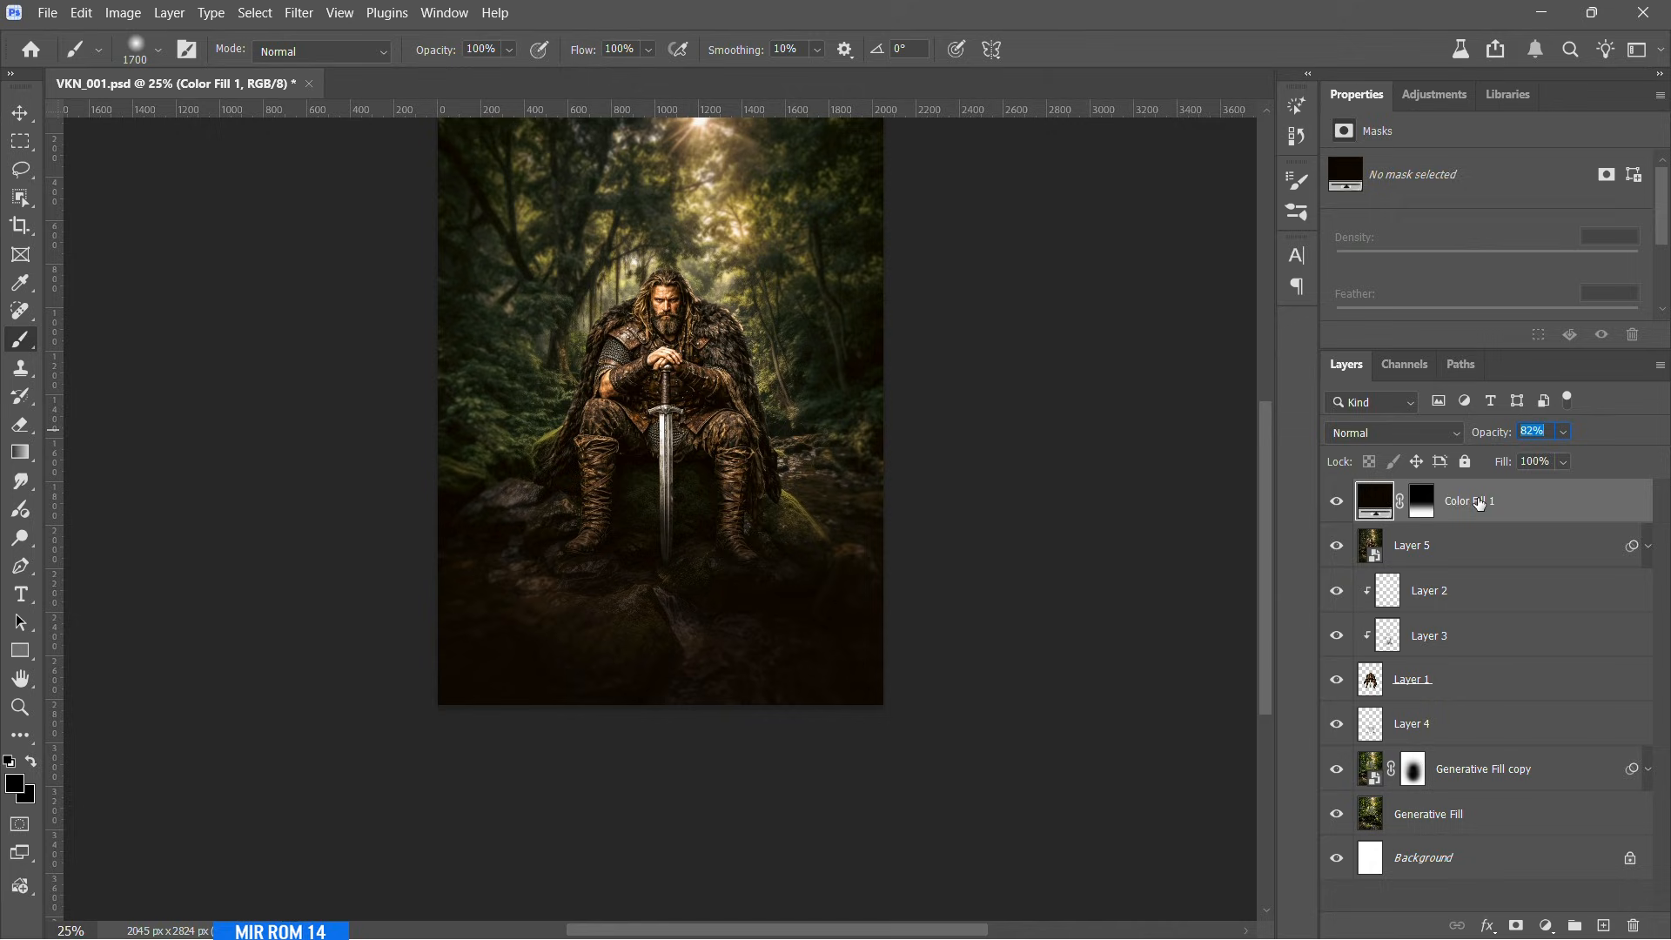
# - Darken the fill layer's colour to #0a0602 and switch to the Move tool
pyautogui.doubleClick(1387, 496)
pyautogui.click(1187, 511)
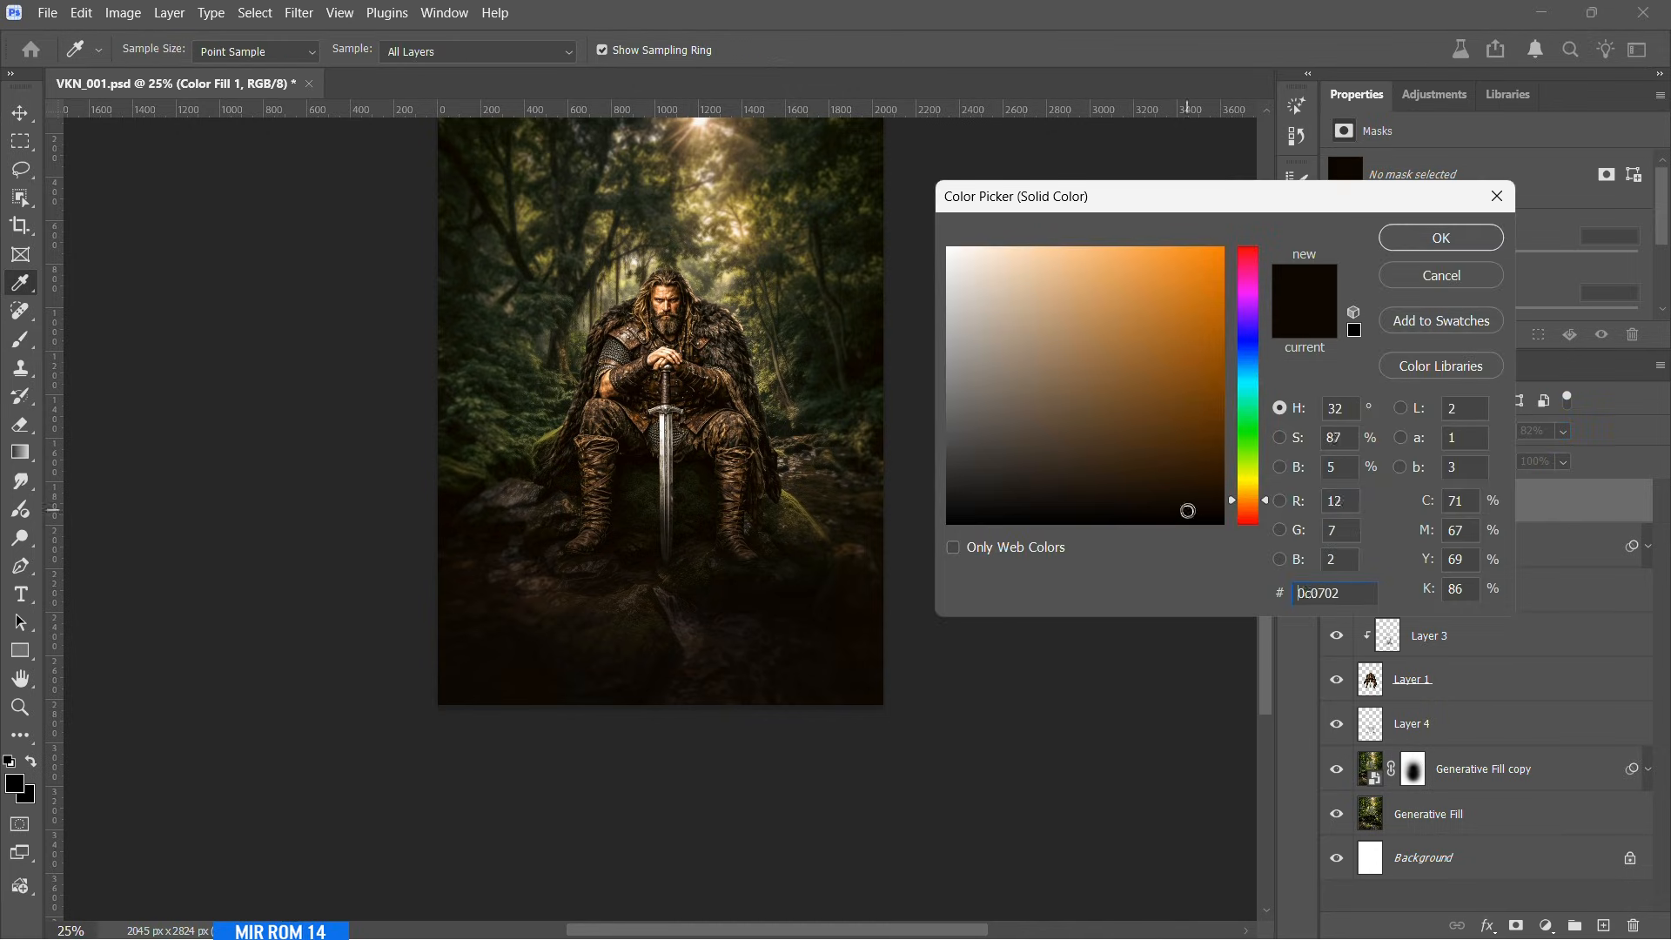
pyautogui.click(1176, 514)
pyautogui.click(1441, 237)
pyautogui.press('v')
pyautogui.scroll(2, 617, 478)
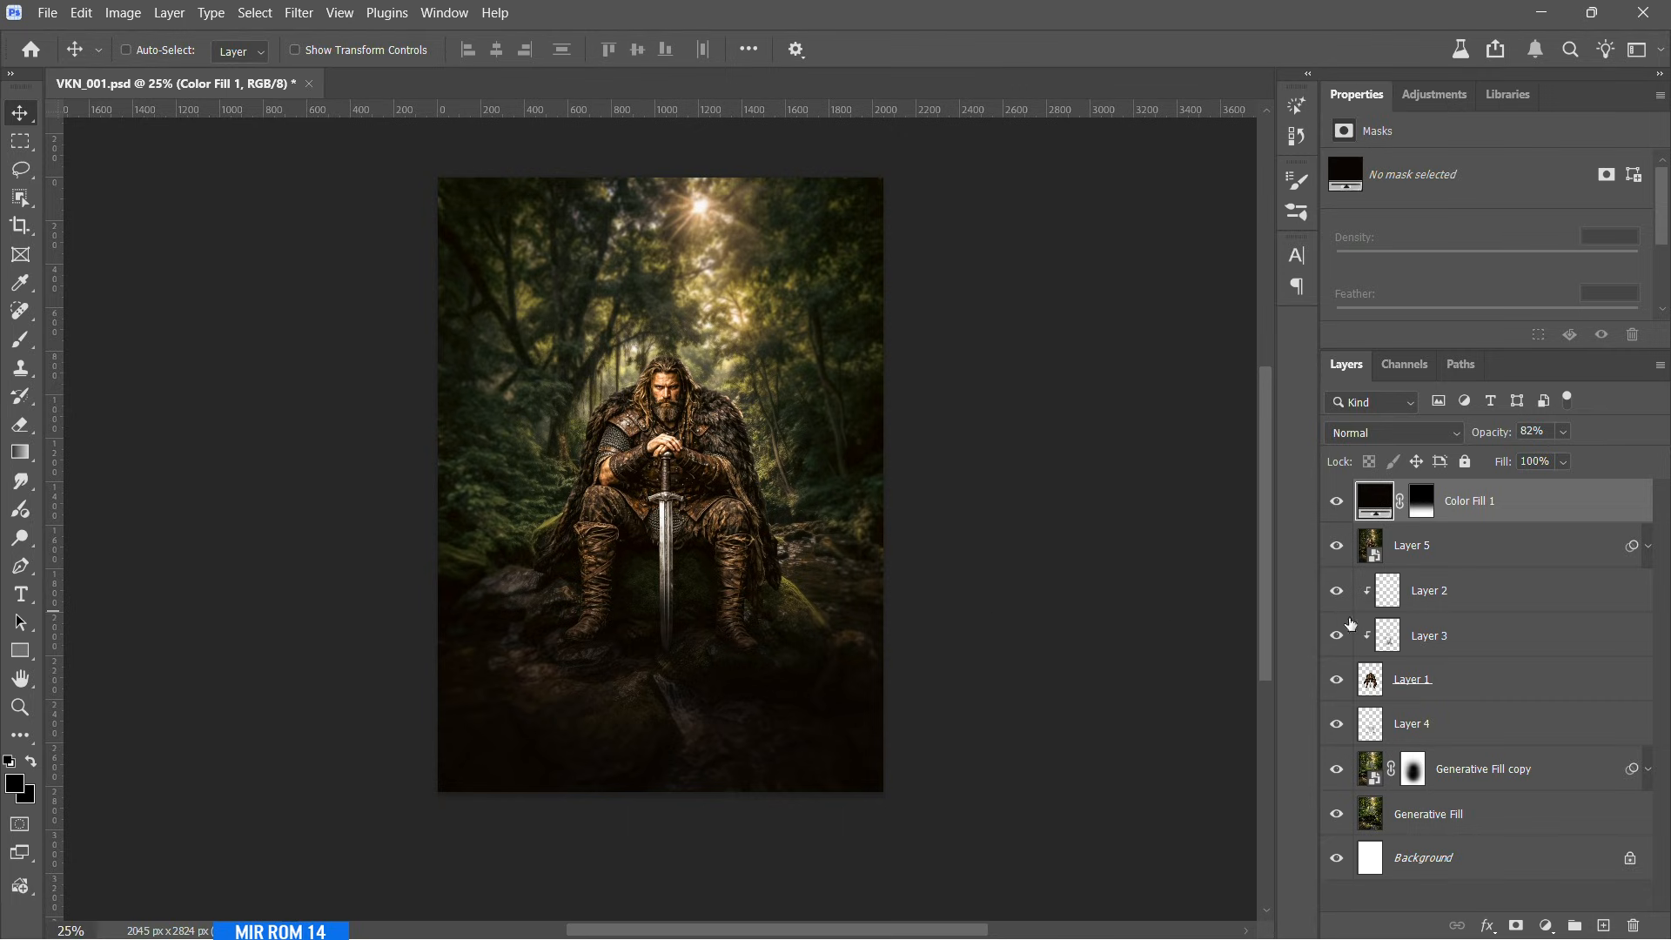
# - Draw a rectangle about 1358 × 392 px below the warrior's feet and fill it with #0a0602
pyautogui.click(1542, 925)
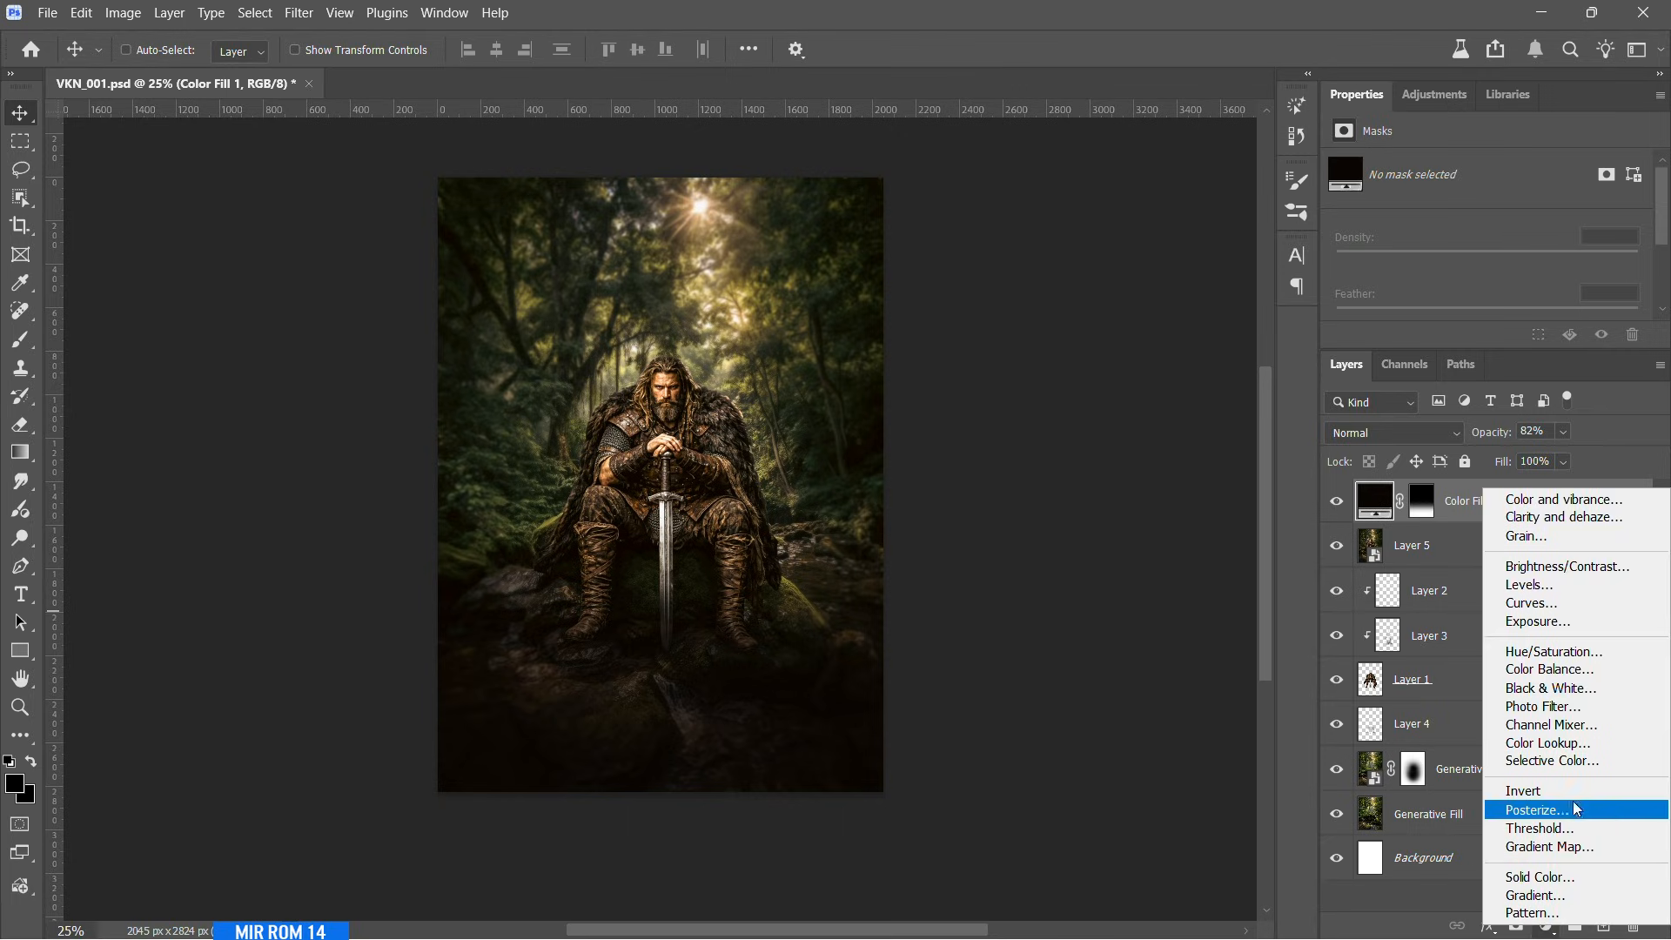
pyautogui.click(1426, 530)
pyautogui.click(19, 650)
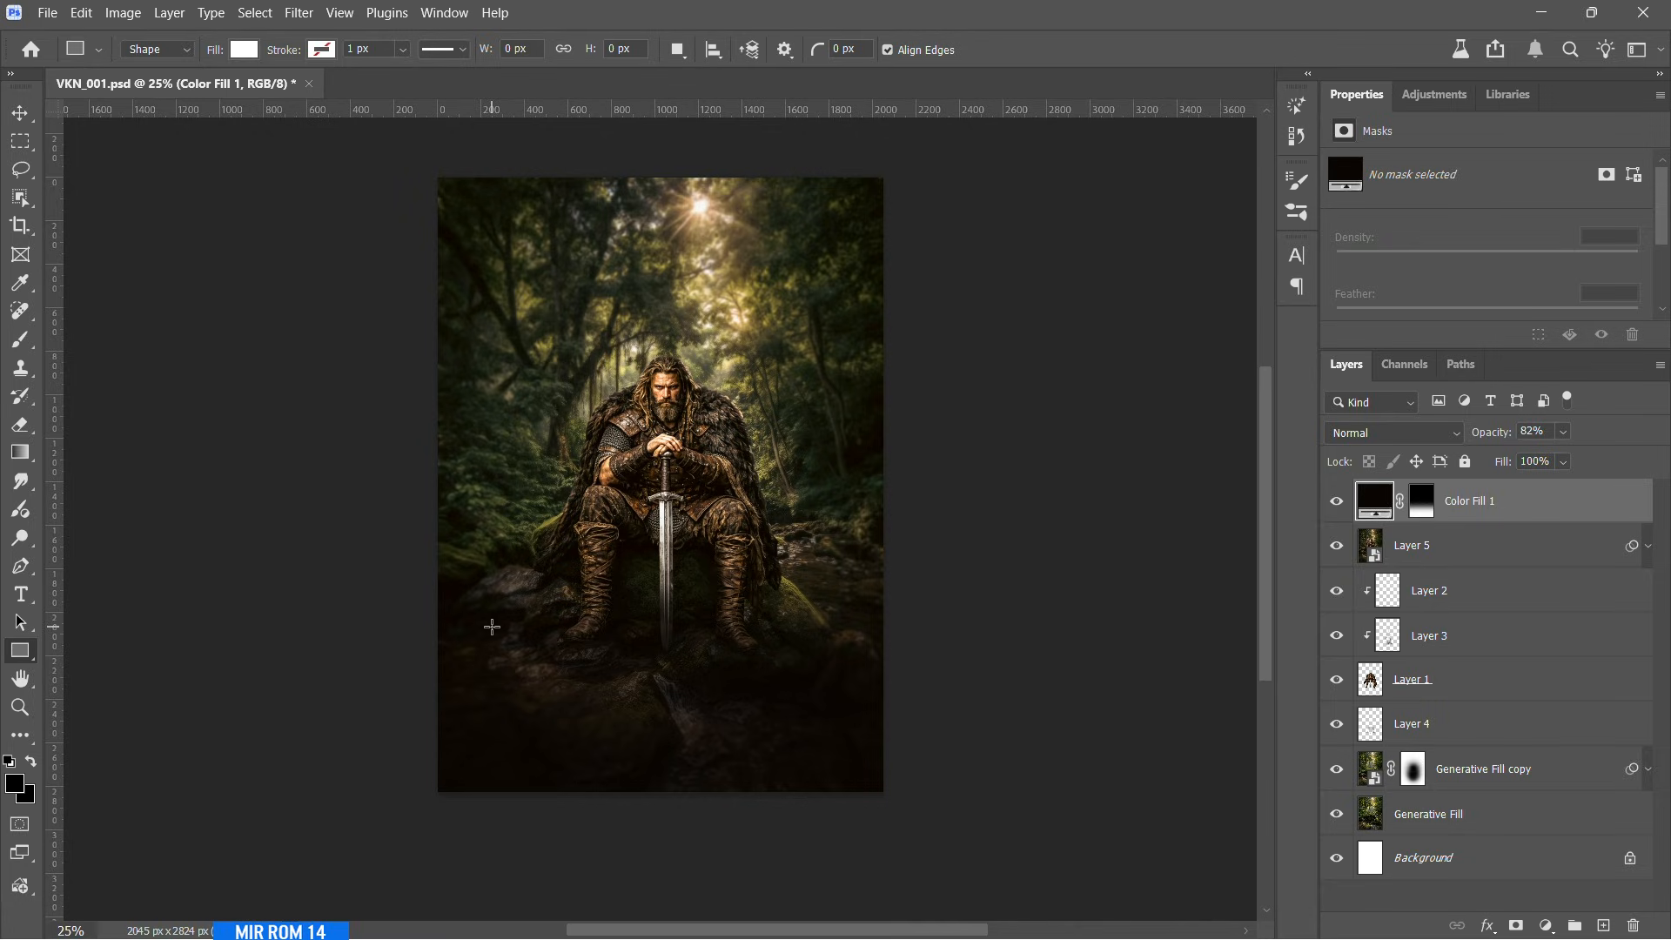
pyautogui.moveTo(514, 646); pyautogui.dragTo(816, 736)
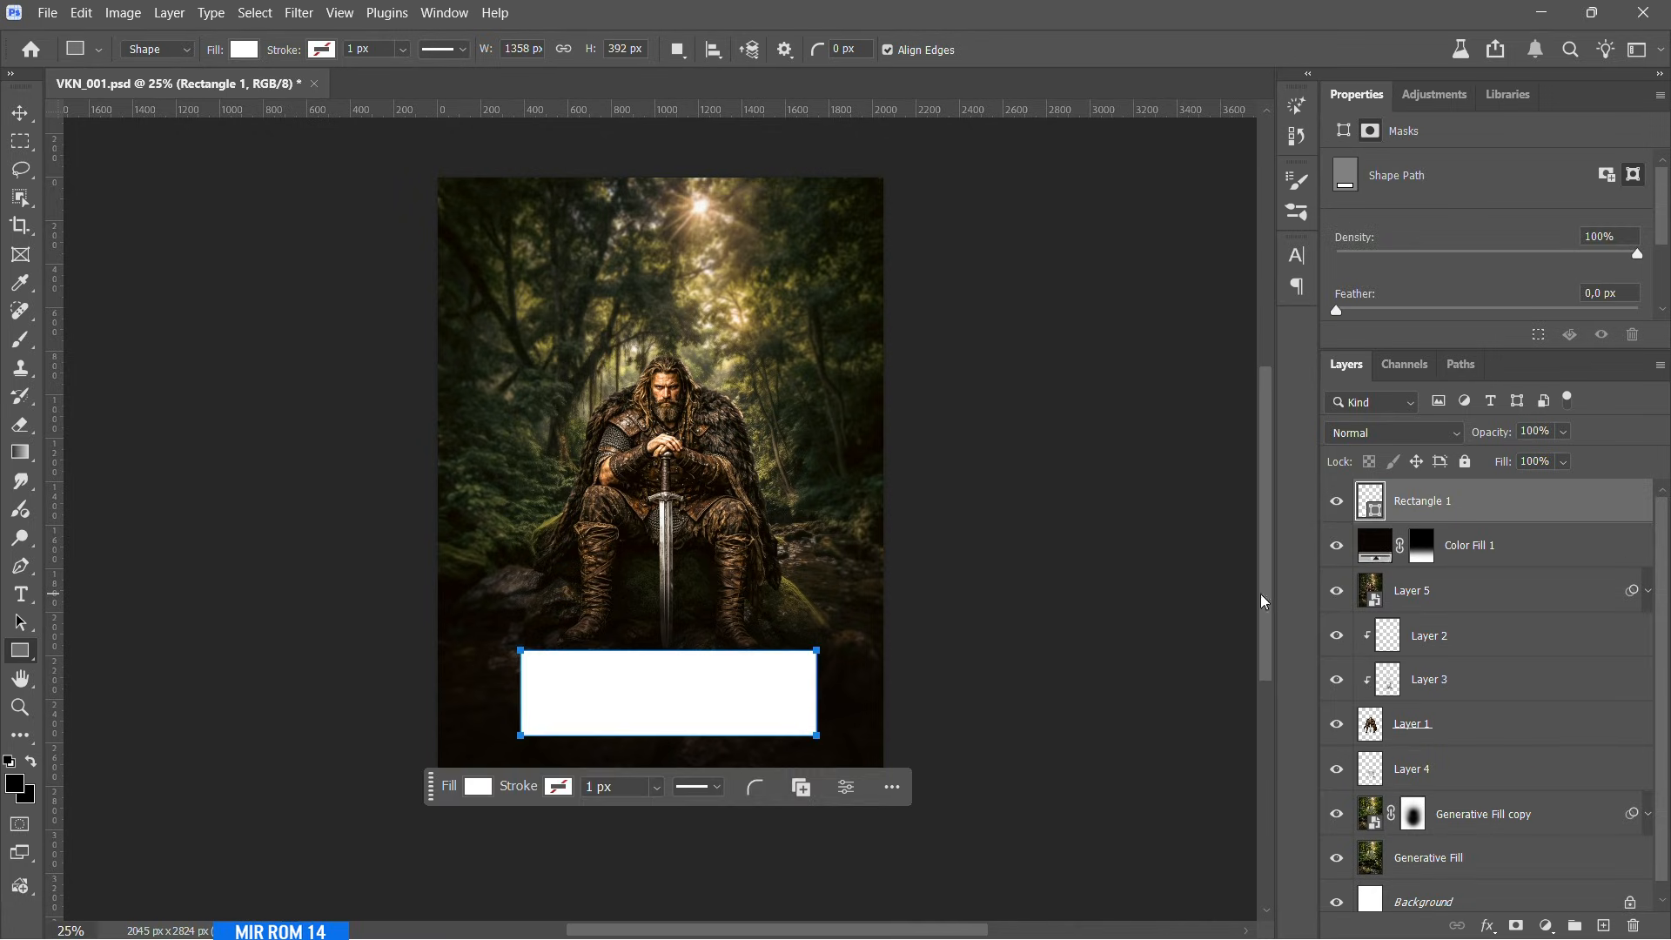
pyautogui.doubleClick(1368, 505)
pyautogui.click(868, 706)
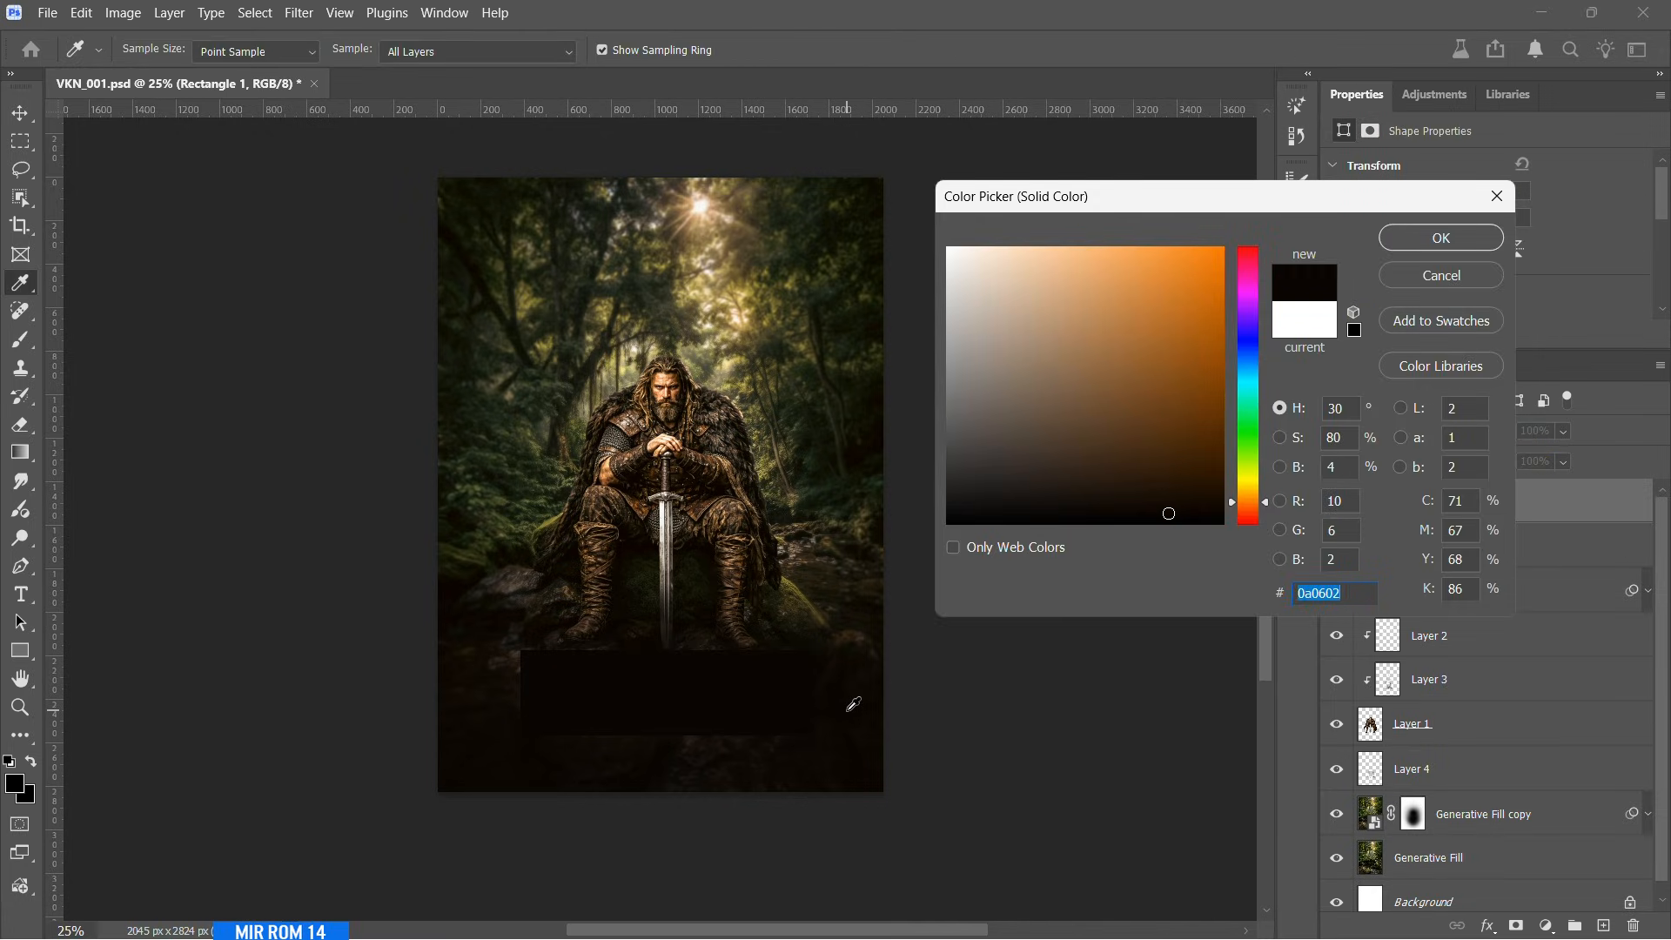
pyautogui.click(1401, 238)
# - Convert the rectangle to a smart object, apply a strong Gaussian Blur, and collapse its smart filters
pyautogui.rightClick(1427, 502)
pyautogui.click(1427, 641)
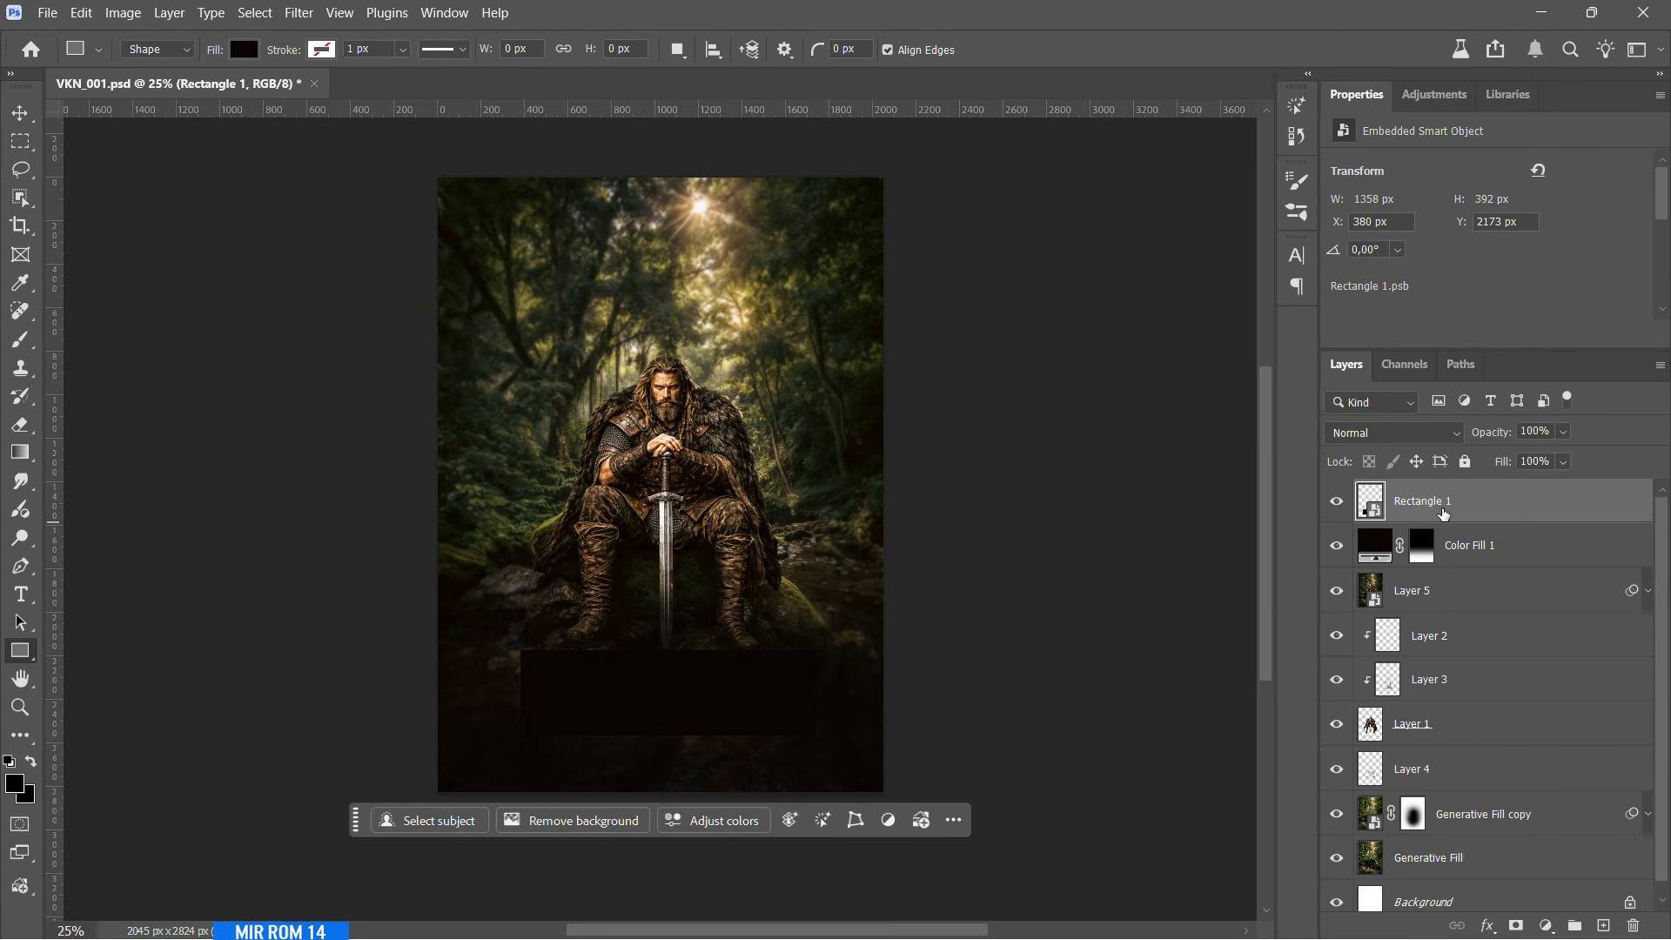
pyautogui.press('v')
pyautogui.click(299, 12)
pyautogui.moveTo(453, 343)
pyautogui.click(671, 437)
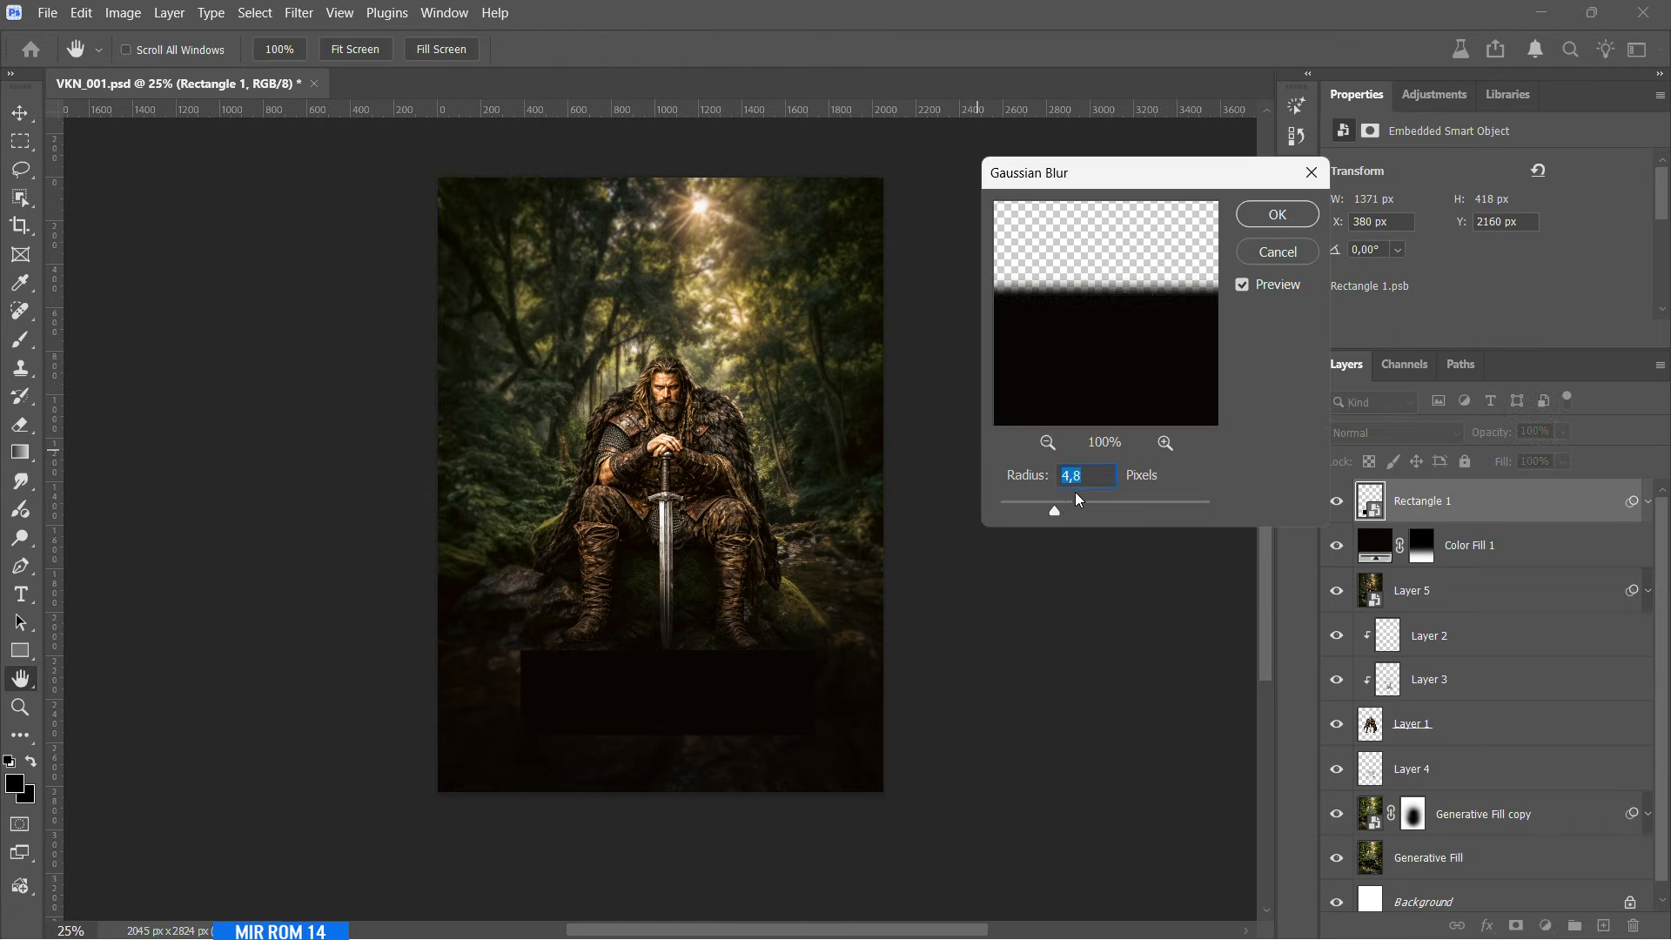
pyautogui.moveTo(1058, 517); pyautogui.dragTo(1118, 512)
pyautogui.click(1295, 216)
pyautogui.click(1647, 502)
# - Centre the blurred rectangle horizontally on the canvas and enlarge it to about 1910 × 774 px
pyautogui.scroll(-2, 1479, 855)
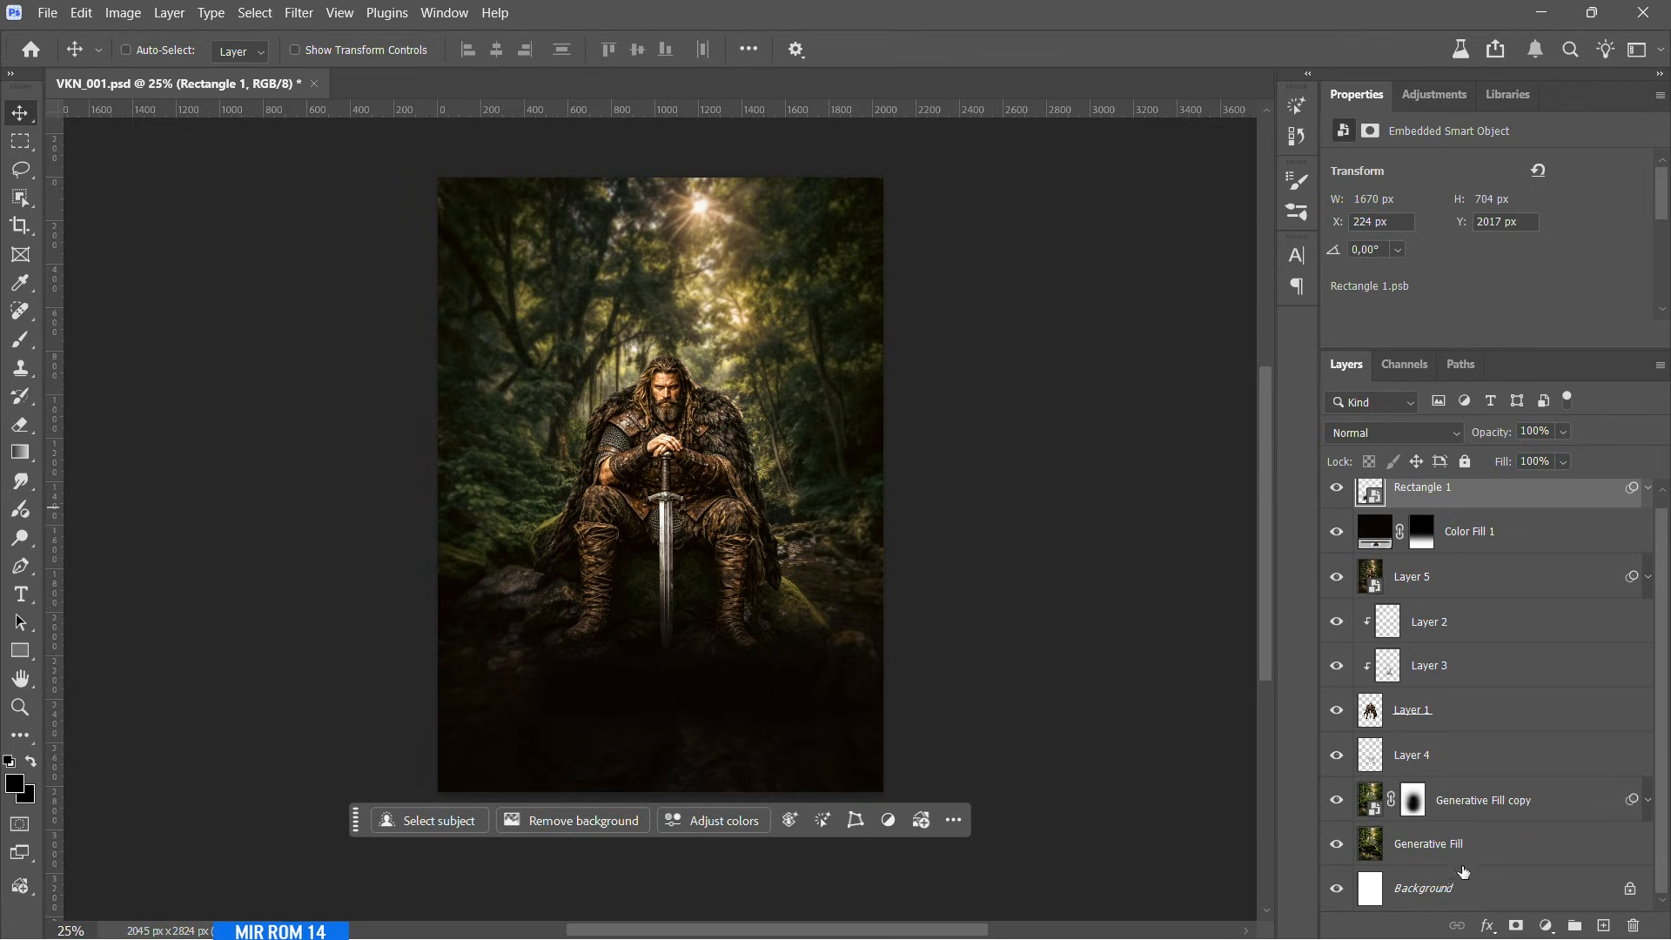
pyautogui.keyDown('ctrl'); pyautogui.click(1484, 885); pyautogui.keyUp('ctrl')
pyautogui.click(1455, 500)
pyautogui.hotkey('ctrl', 't')
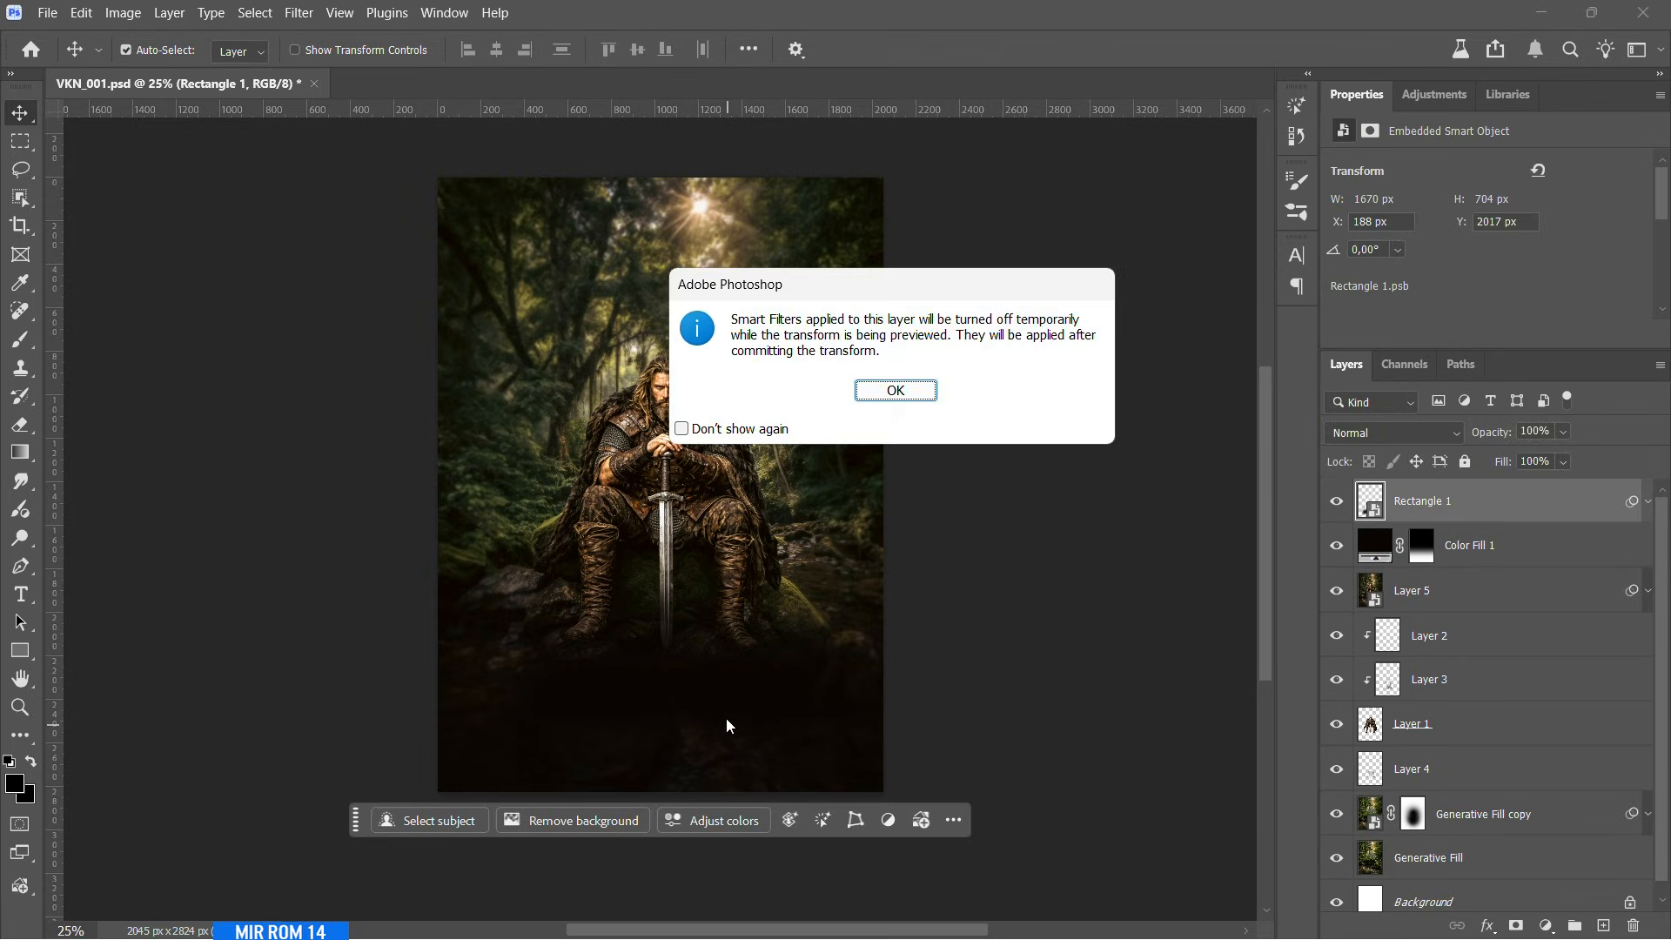
pyautogui.press('Return')
pyautogui.moveTo(807, 650); pyautogui.dragTo(839, 644)
pyautogui.click(1077, 50)
# - Move the blurred rectangle down to Y 2050 px and lower its opacity to 83%
pyautogui.click(1563, 432)
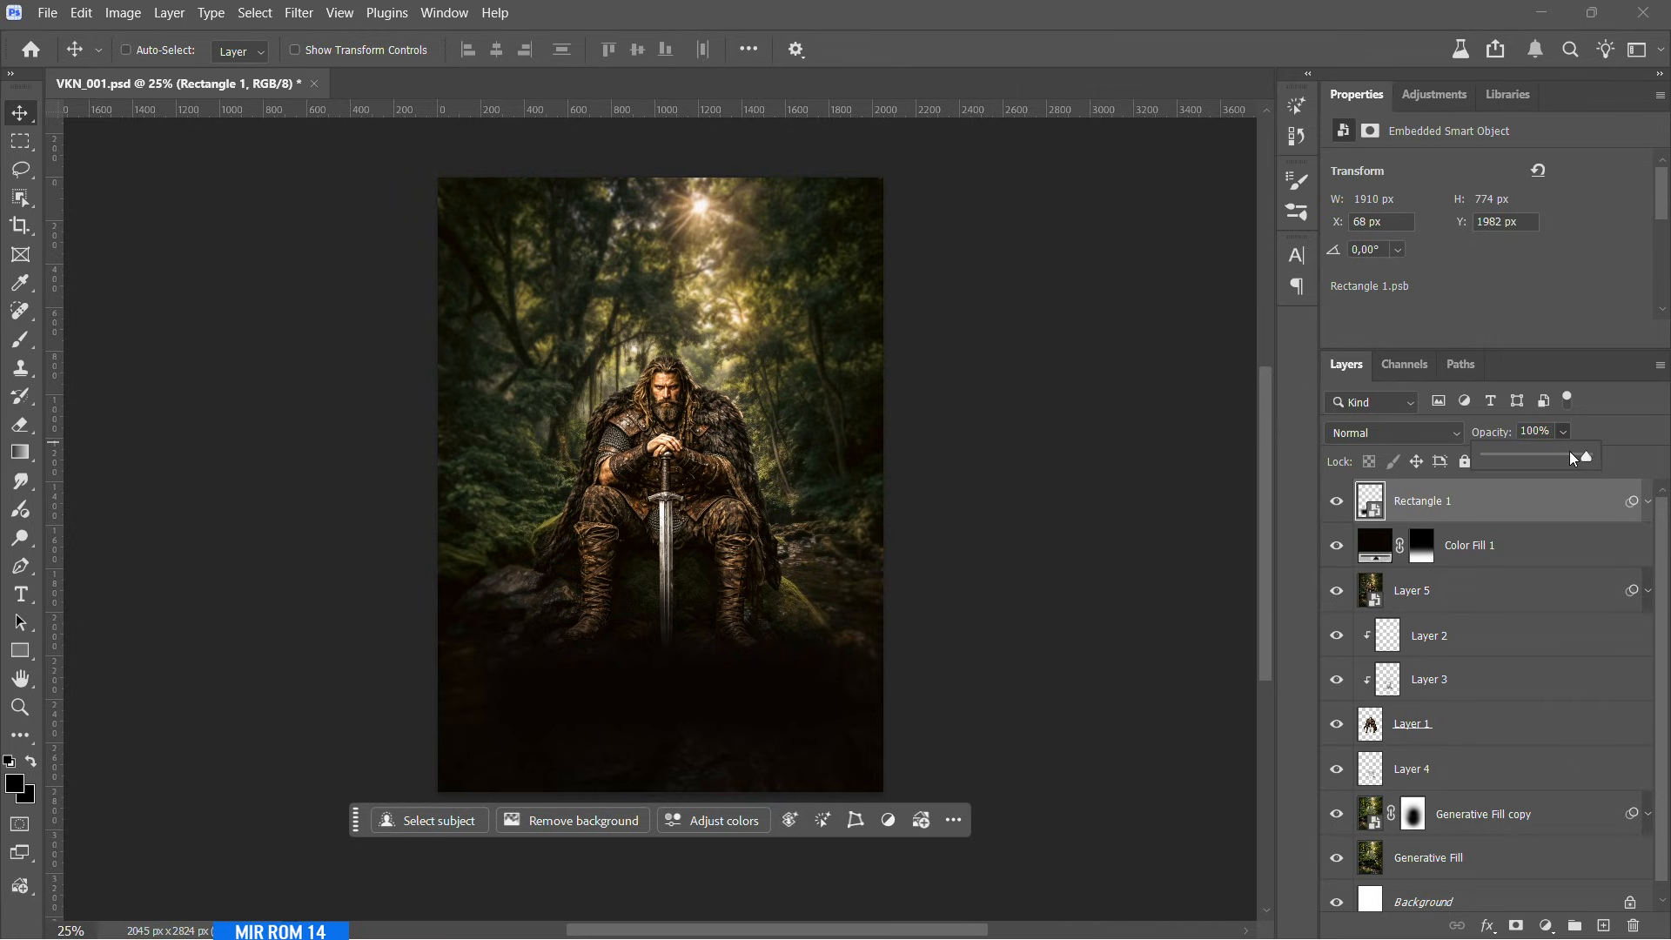
pyautogui.moveTo(729, 692); pyautogui.dragTo(729, 707)
pyautogui.moveTo(1498, 434); pyautogui.dragTo(1498, 434)
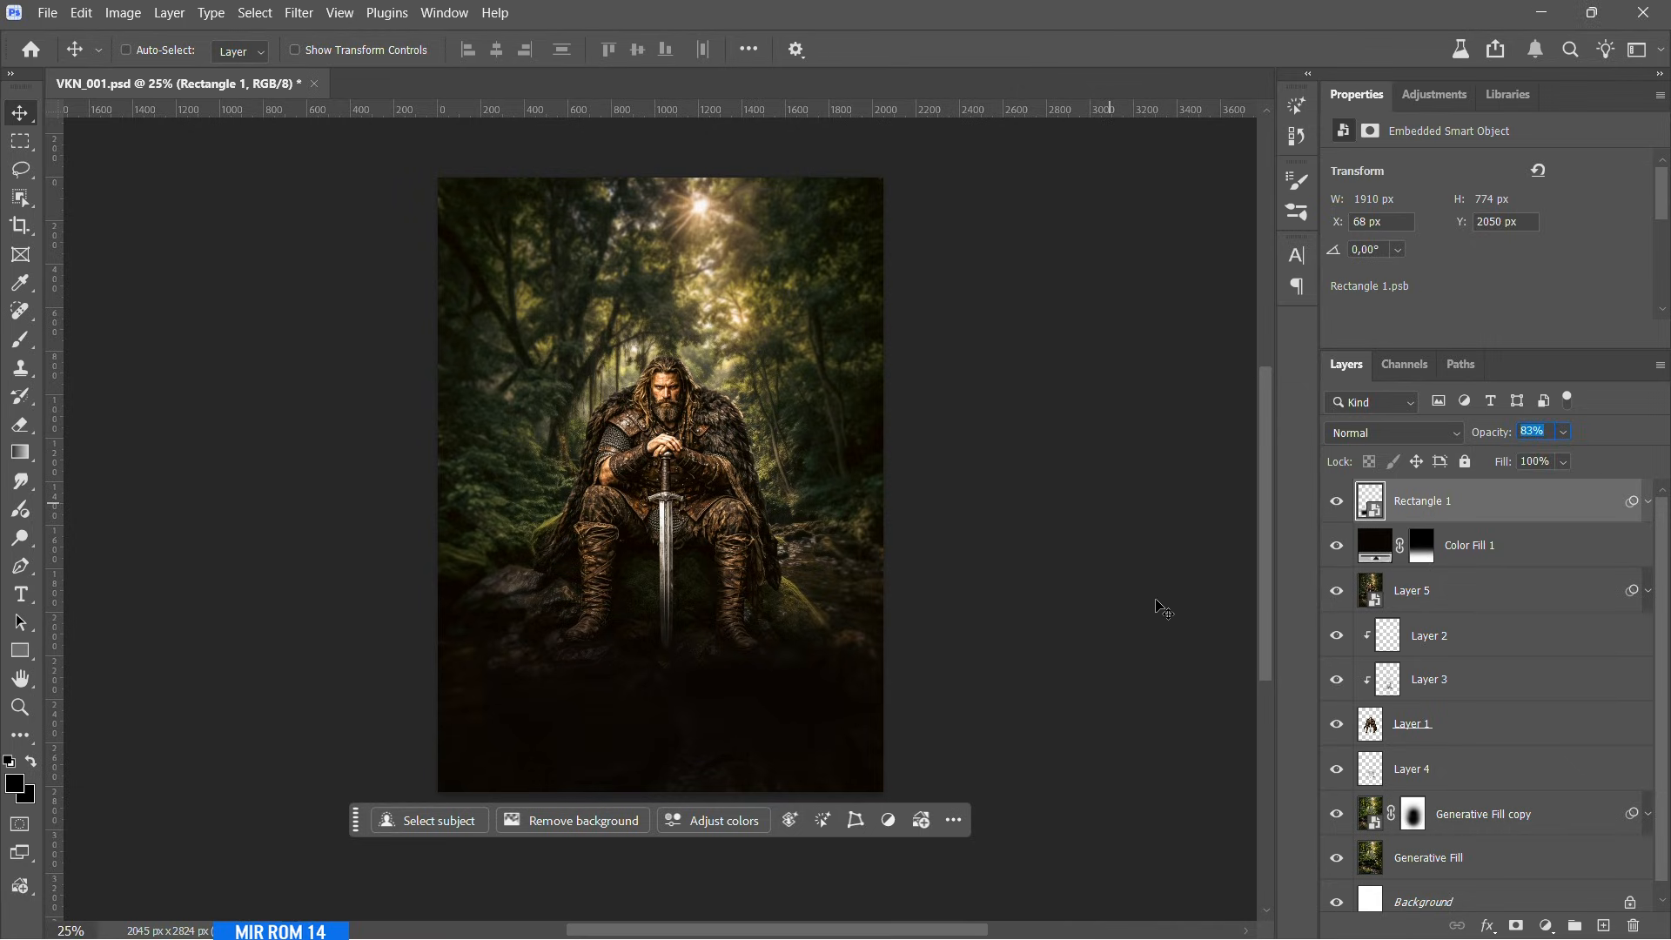
# - Show the vertical centre guide and set the Type tool's font to Obelisk MXVV 1.1
pyautogui.hotkey('alt', 'Tab')
pyautogui.scroll(1, 608, 216)
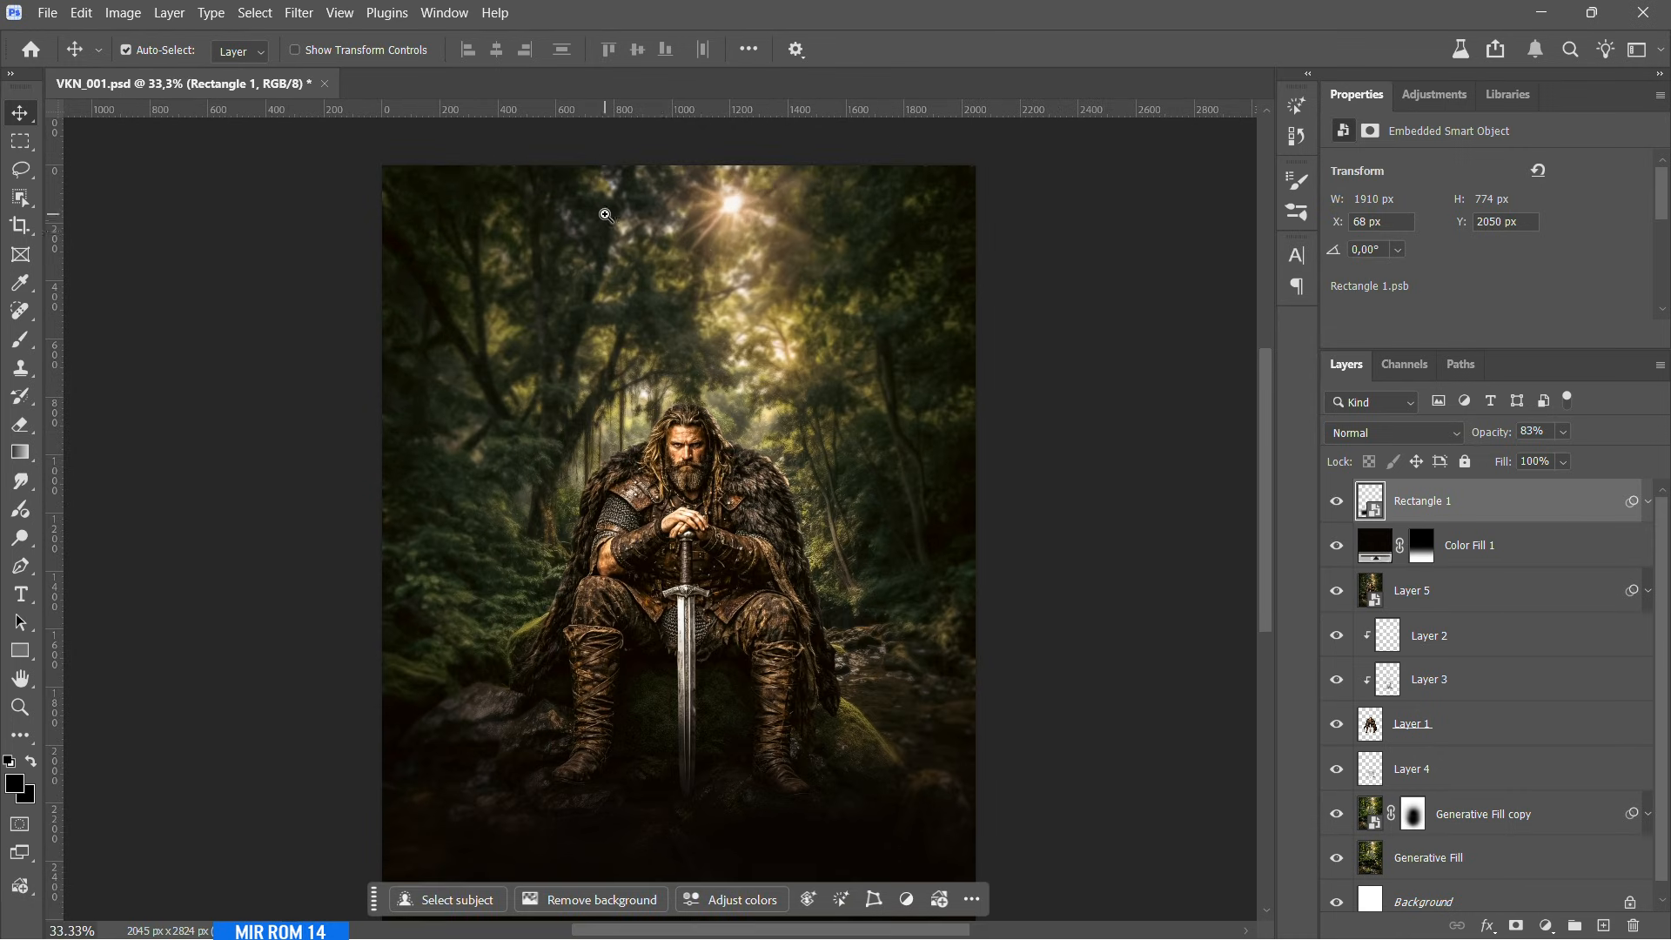
pyautogui.scroll(2, 748, 252)
pyautogui.hotkey('ctrl', ';')
pyautogui.scroll(-2, 905, 331)
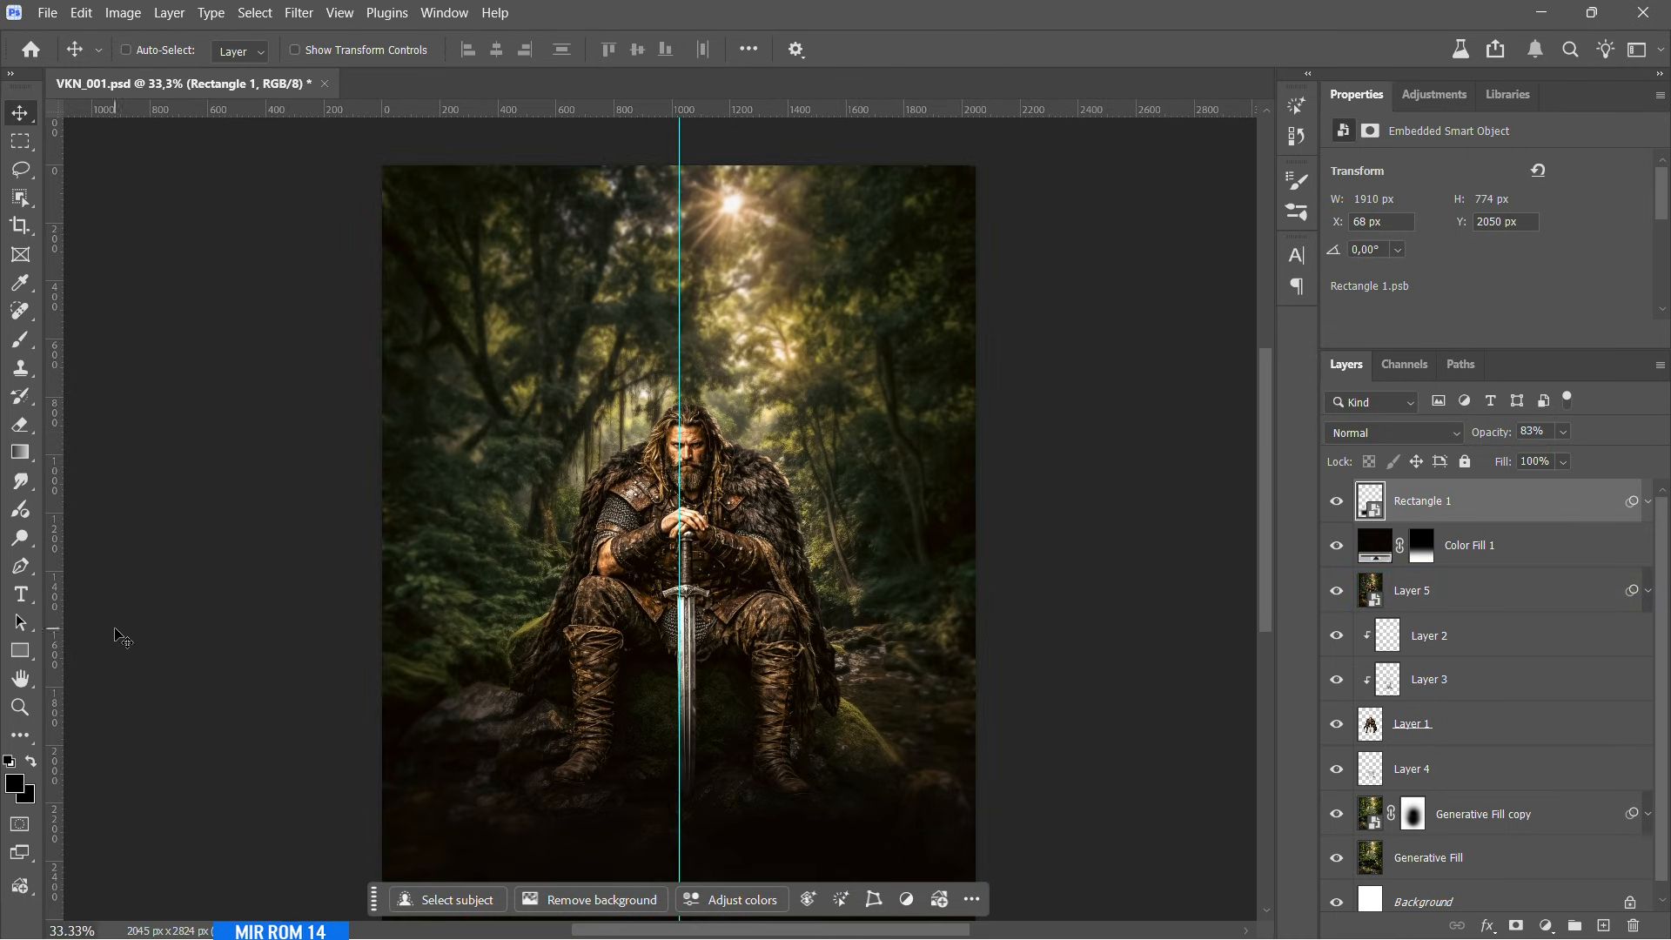
pyautogui.click(21, 594)
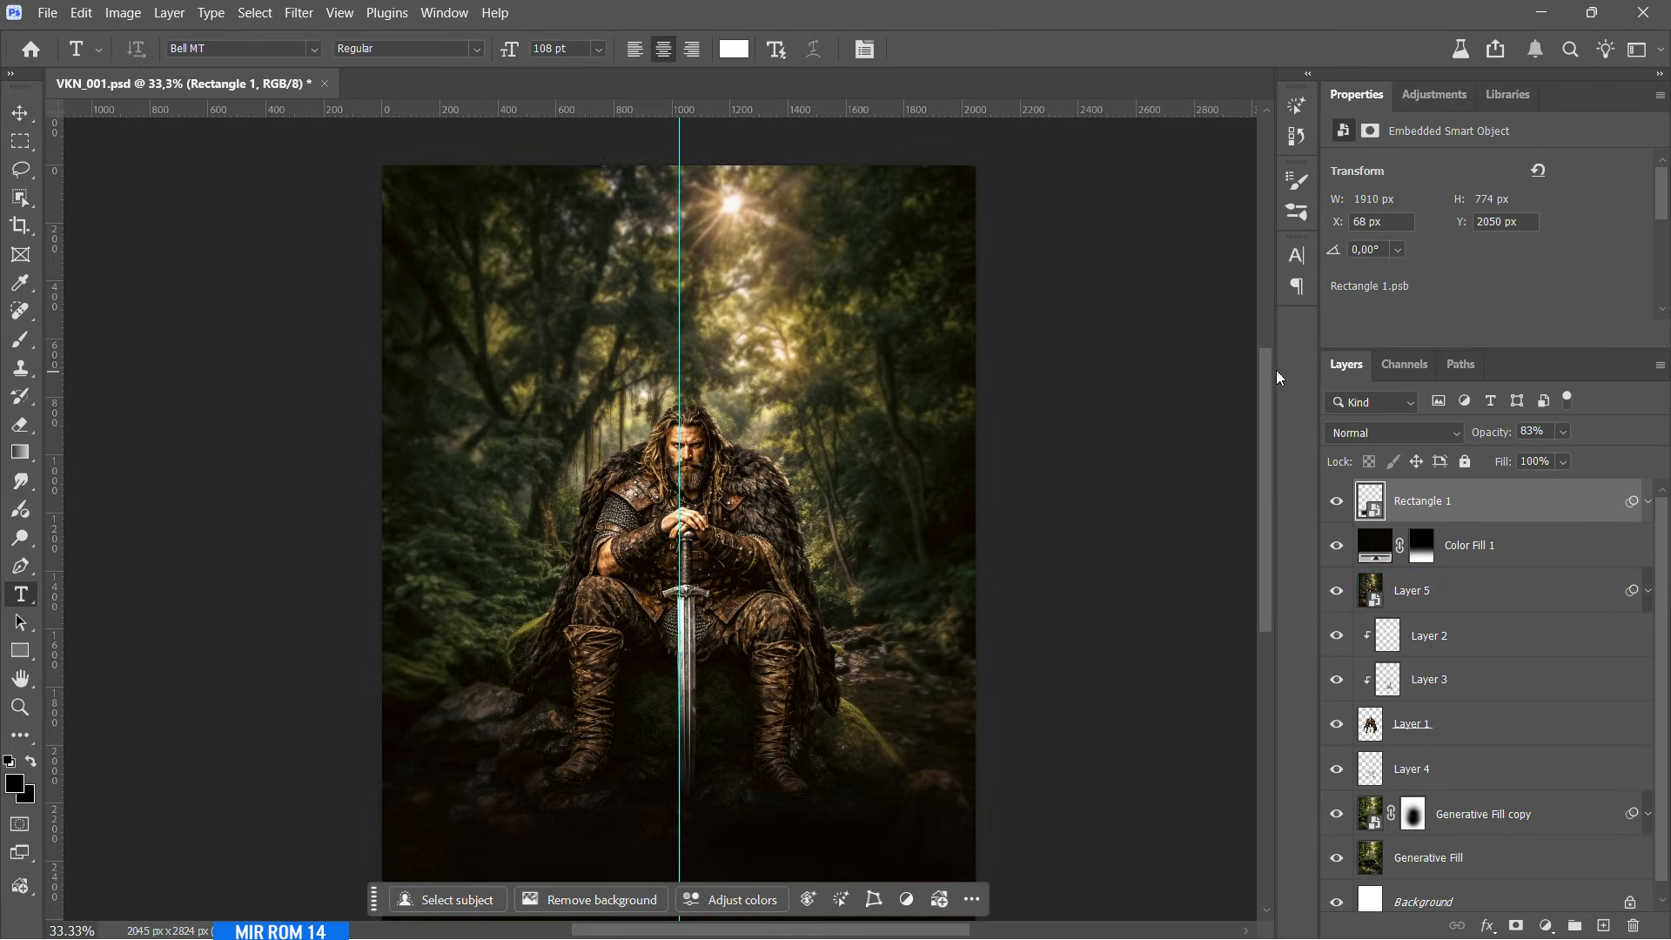
pyautogui.click(1295, 260)
pyautogui.click(1167, 286)
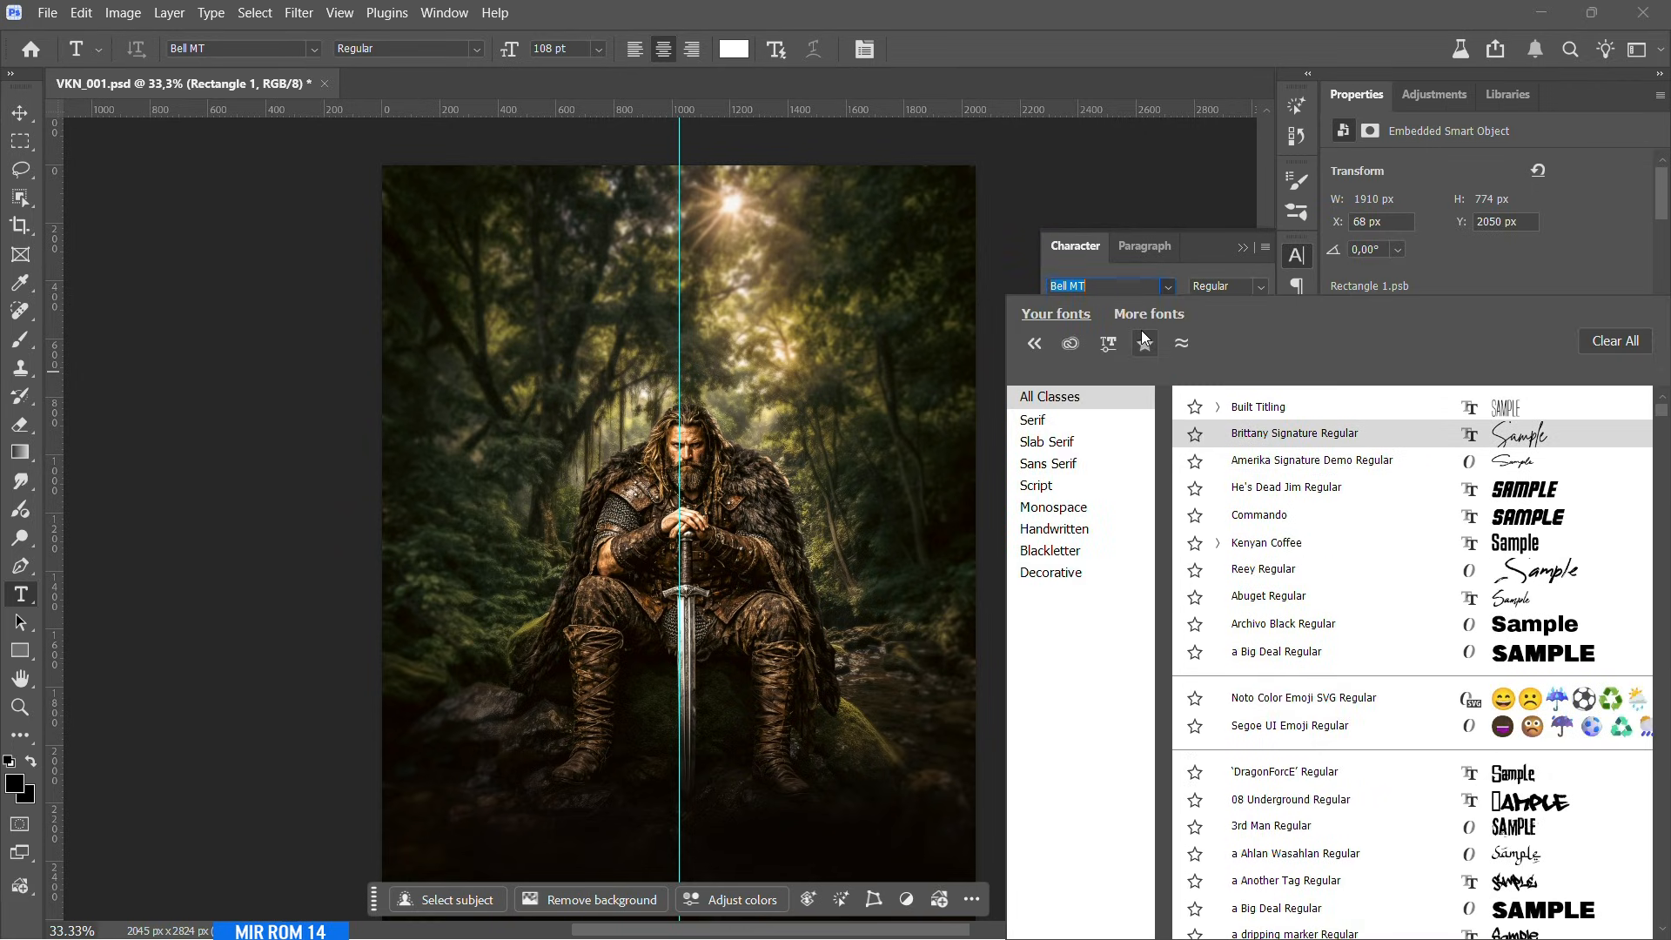
pyautogui.write('obe')
pyautogui.press('Return')
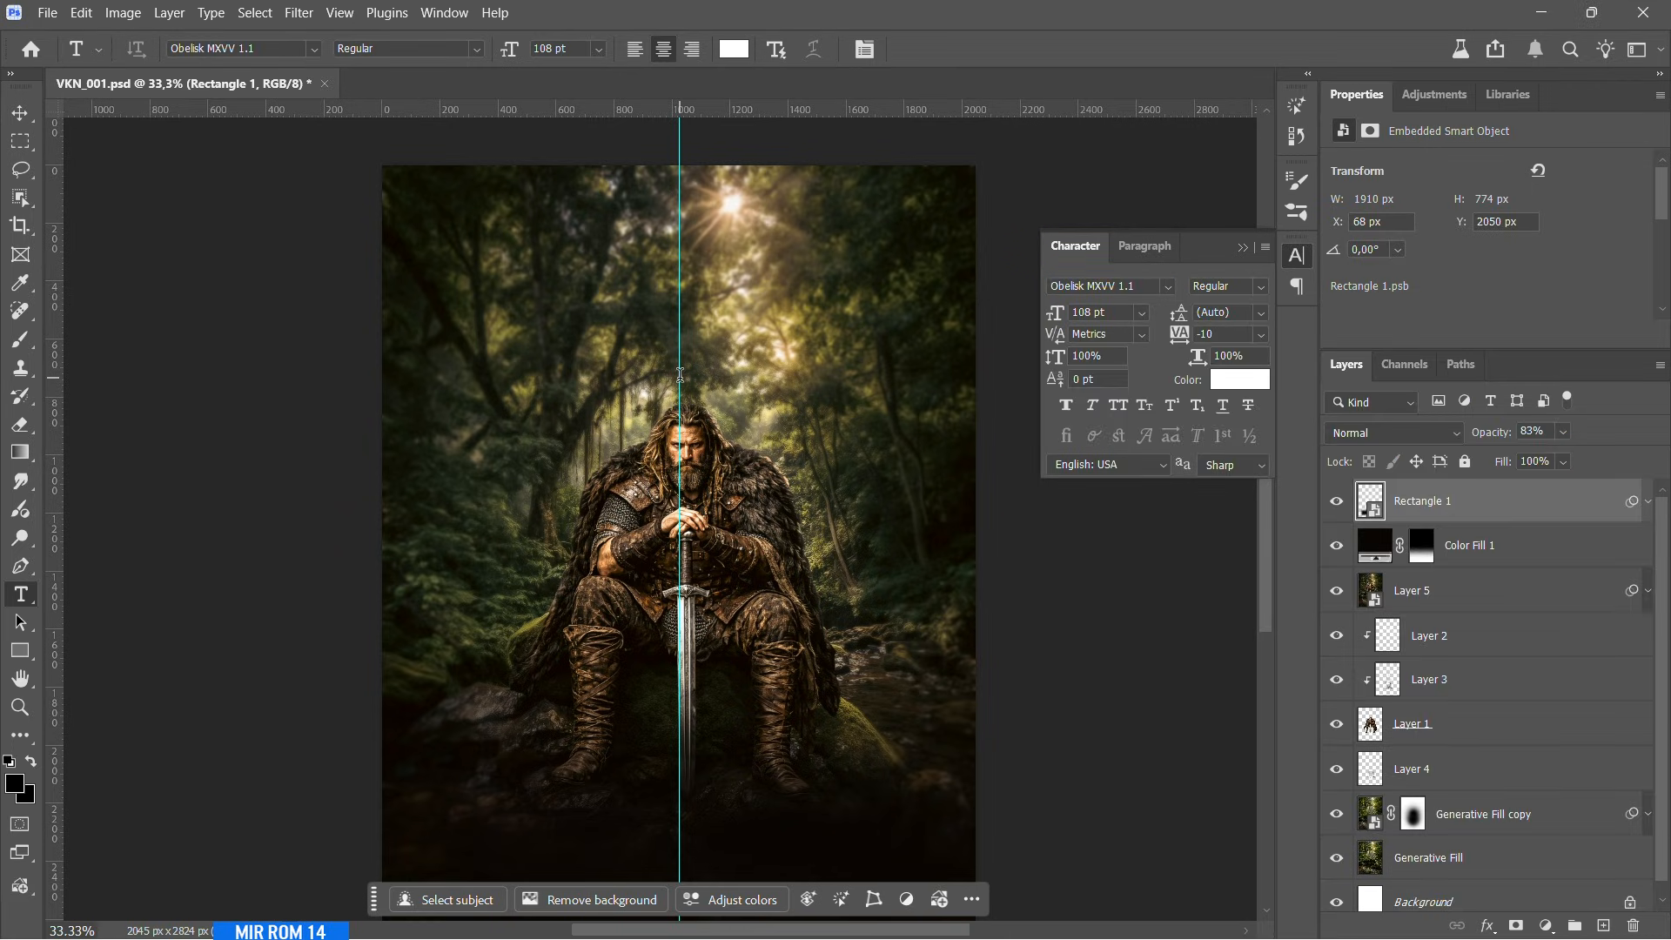
# - Add the centred title "VIKING" on the guide above the warrior's head and move it up towards the treetops
pyautogui.click(680, 376)
pyautogui.write('VIKING')
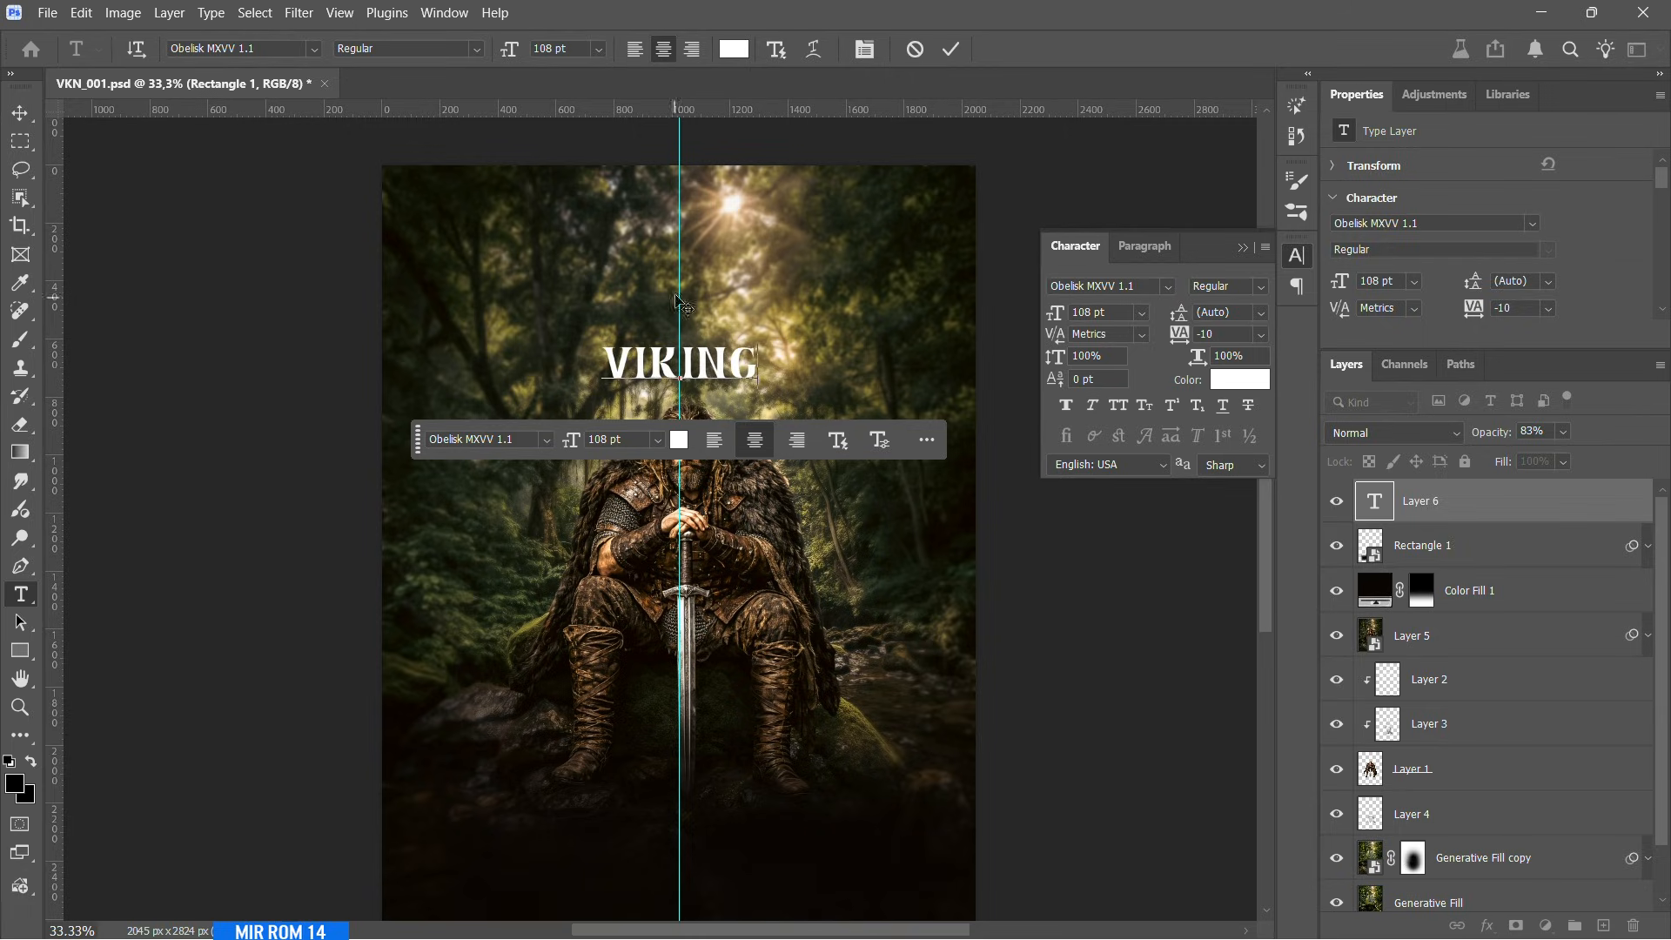
pyautogui.hotkey('ctrl', 'Return')
pyautogui.moveTo(692, 386); pyautogui.dragTo(731, 292)
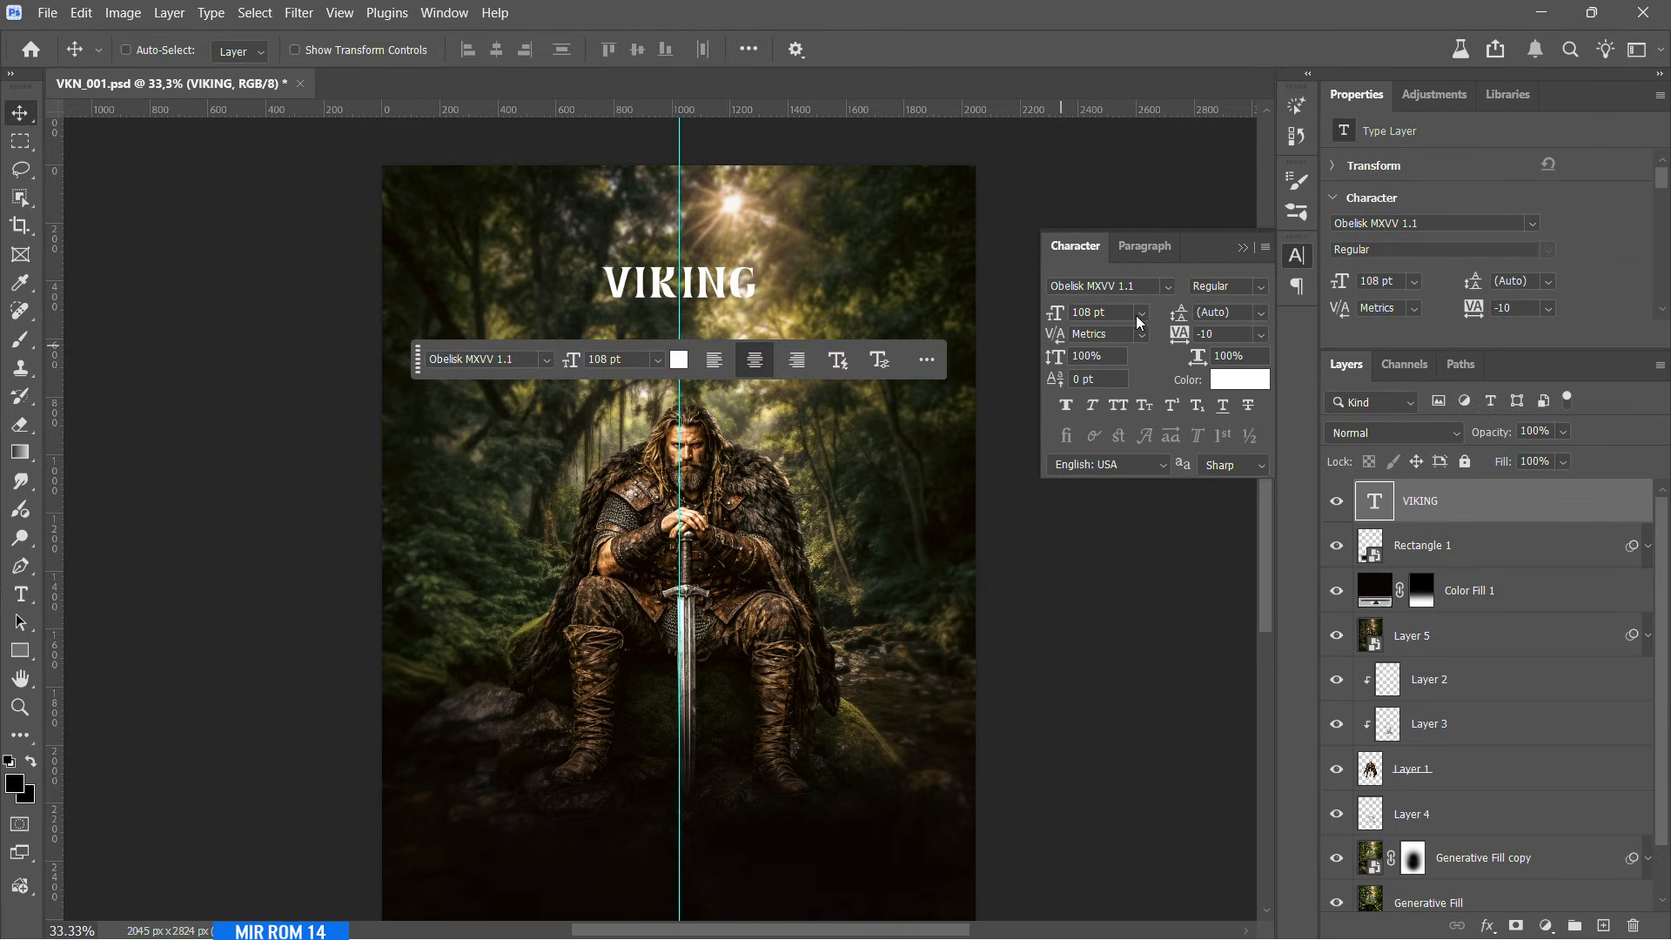
# - Set the VIKING title's font size to 240 pt and its tracking to -25
pyautogui.moveTo(1067, 314); pyautogui.dragTo(1024, 318)
pyautogui.write('2')
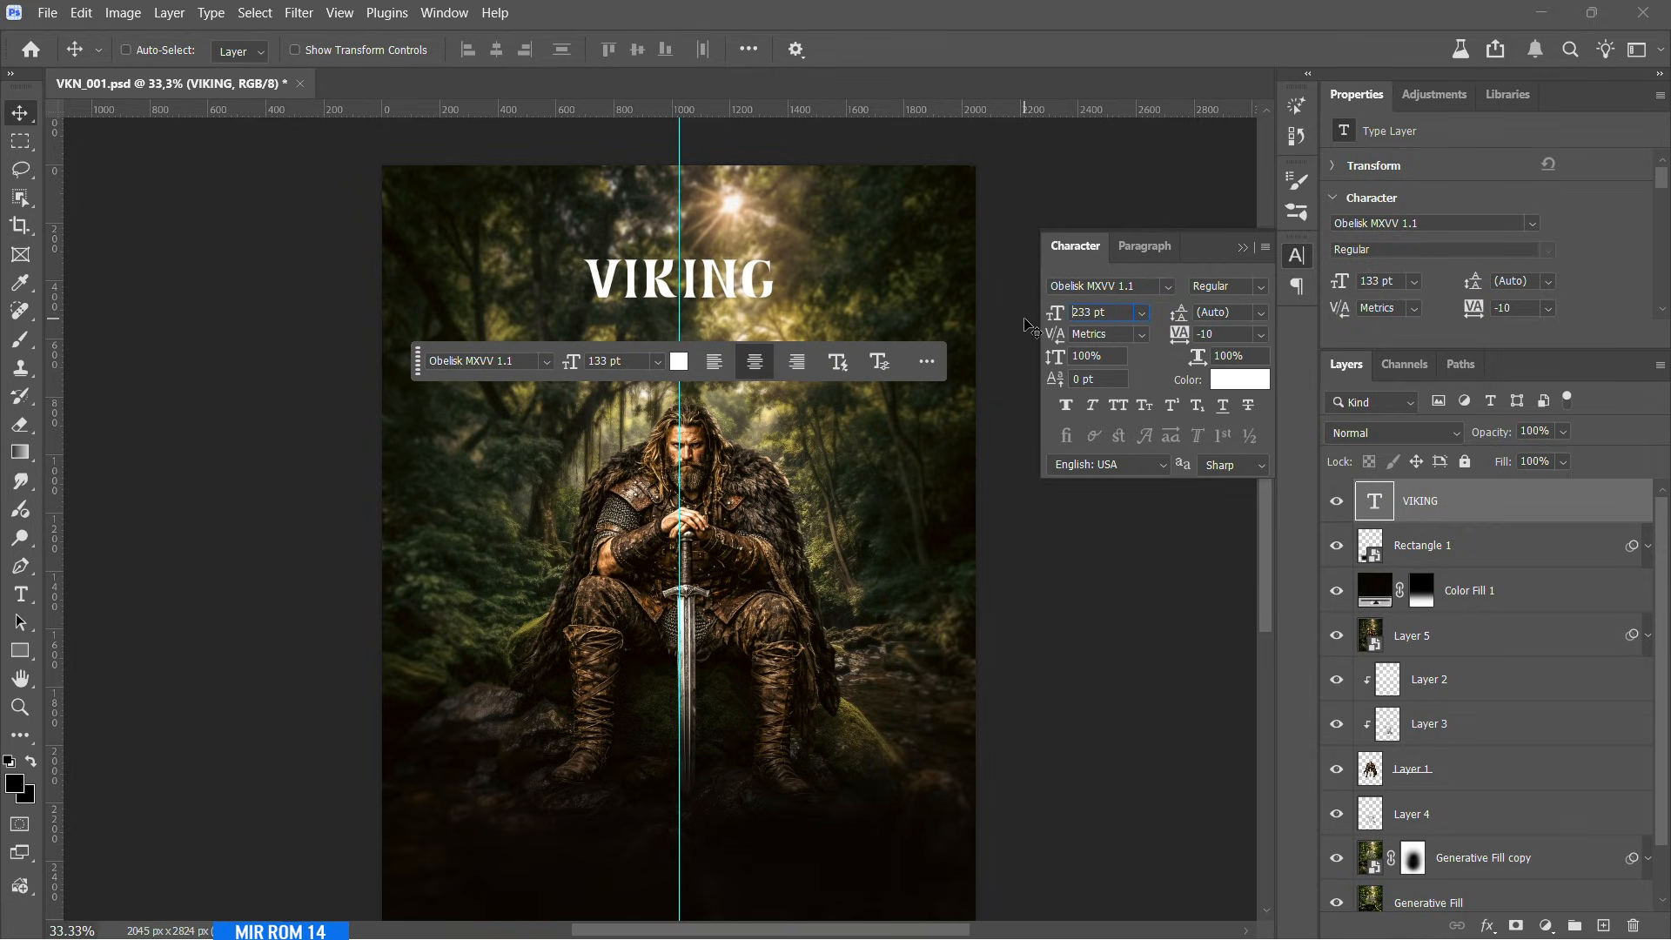
pyautogui.write('33')
pyautogui.press('Return')
pyautogui.click(1261, 334)
pyautogui.click(1248, 416)
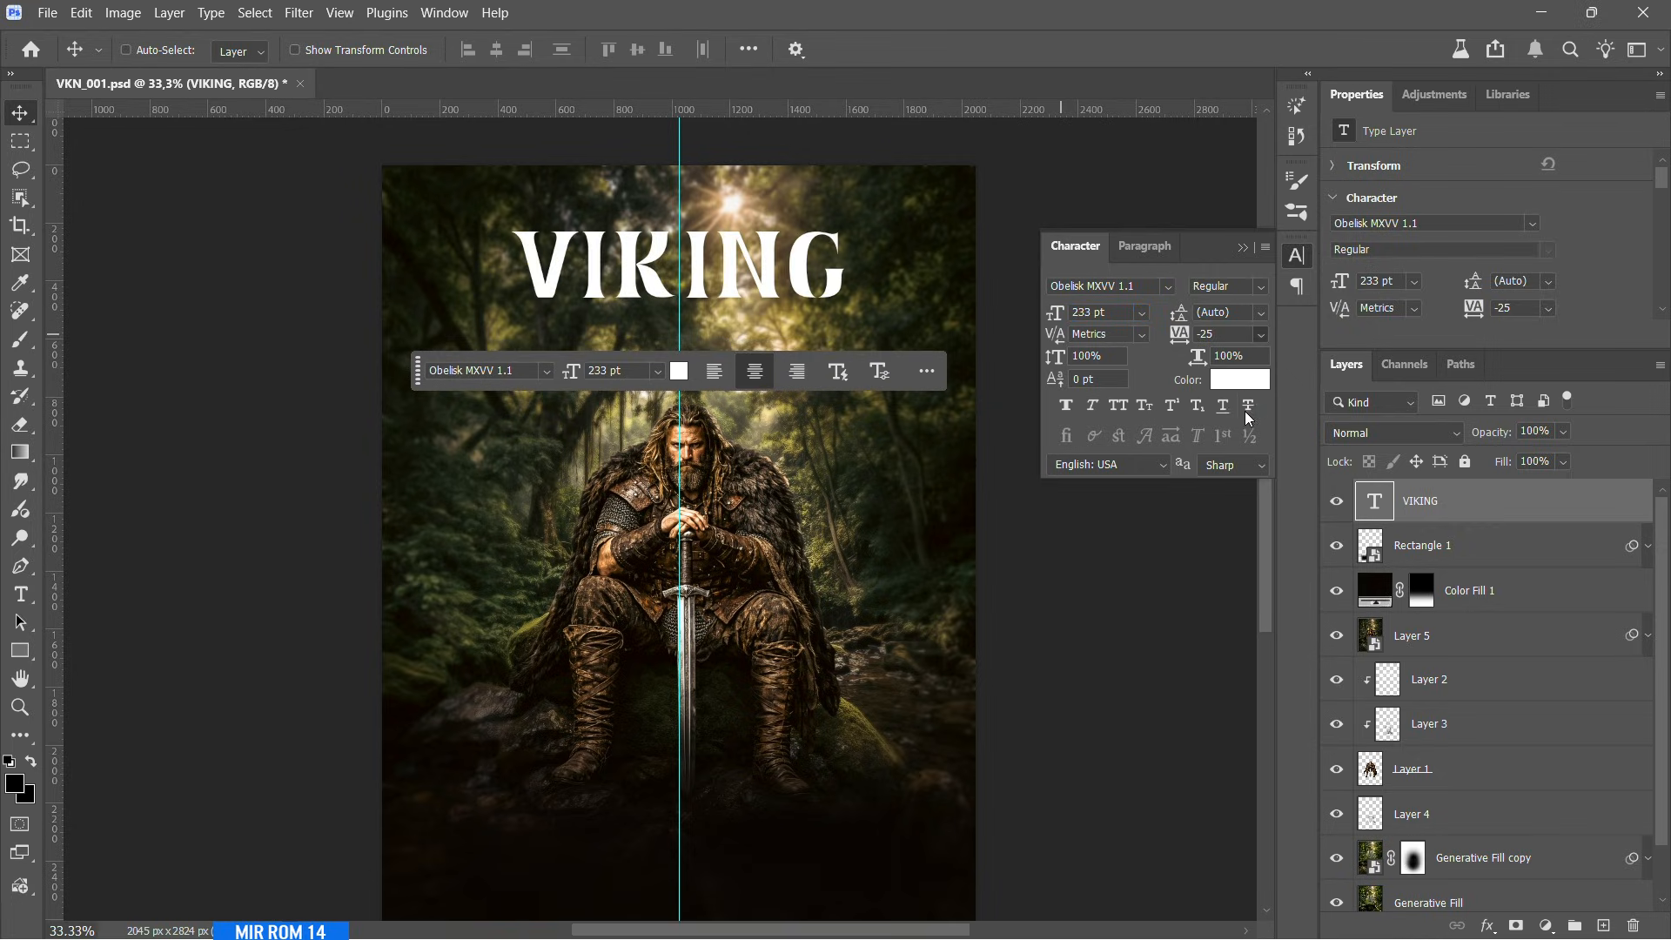
pyautogui.moveTo(1120, 314); pyautogui.dragTo(1122, 312)
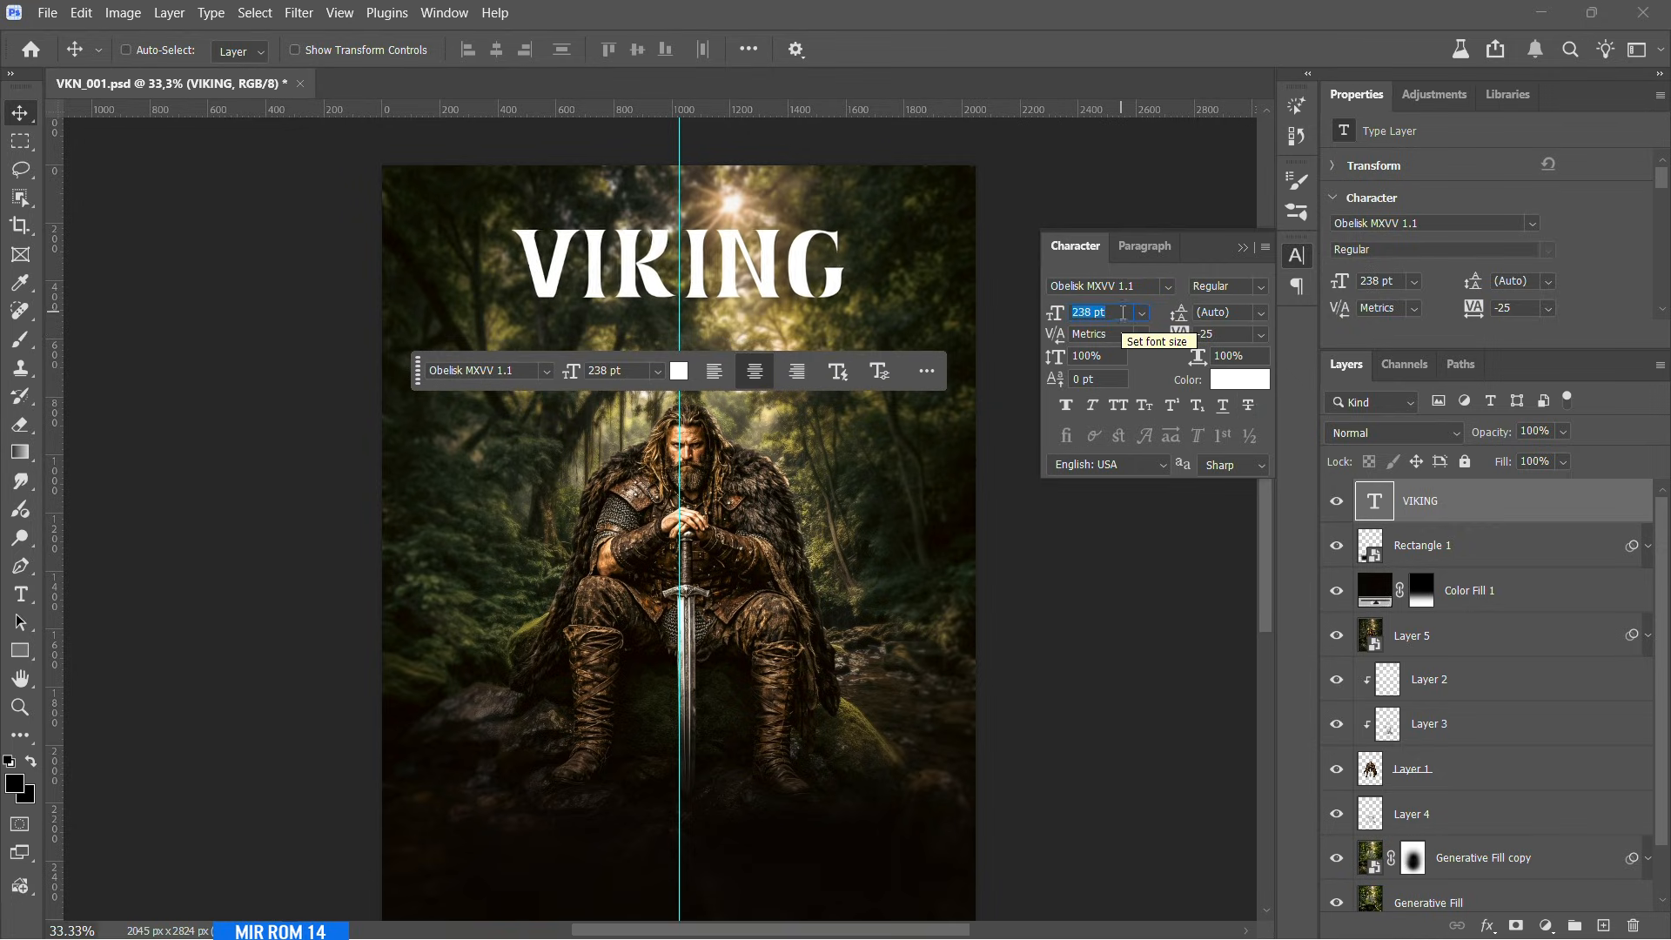
# - Move the VIKING title slightly down and right, collapse the character settings, and hide the contextual task bar
pyautogui.moveTo(776, 270)
pyautogui.mouseDown()
pyautogui.moveTo(809, 269)
pyautogui.moveTo(790, 269)
pyautogui.moveTo(798, 294)
pyautogui.mouseUp()
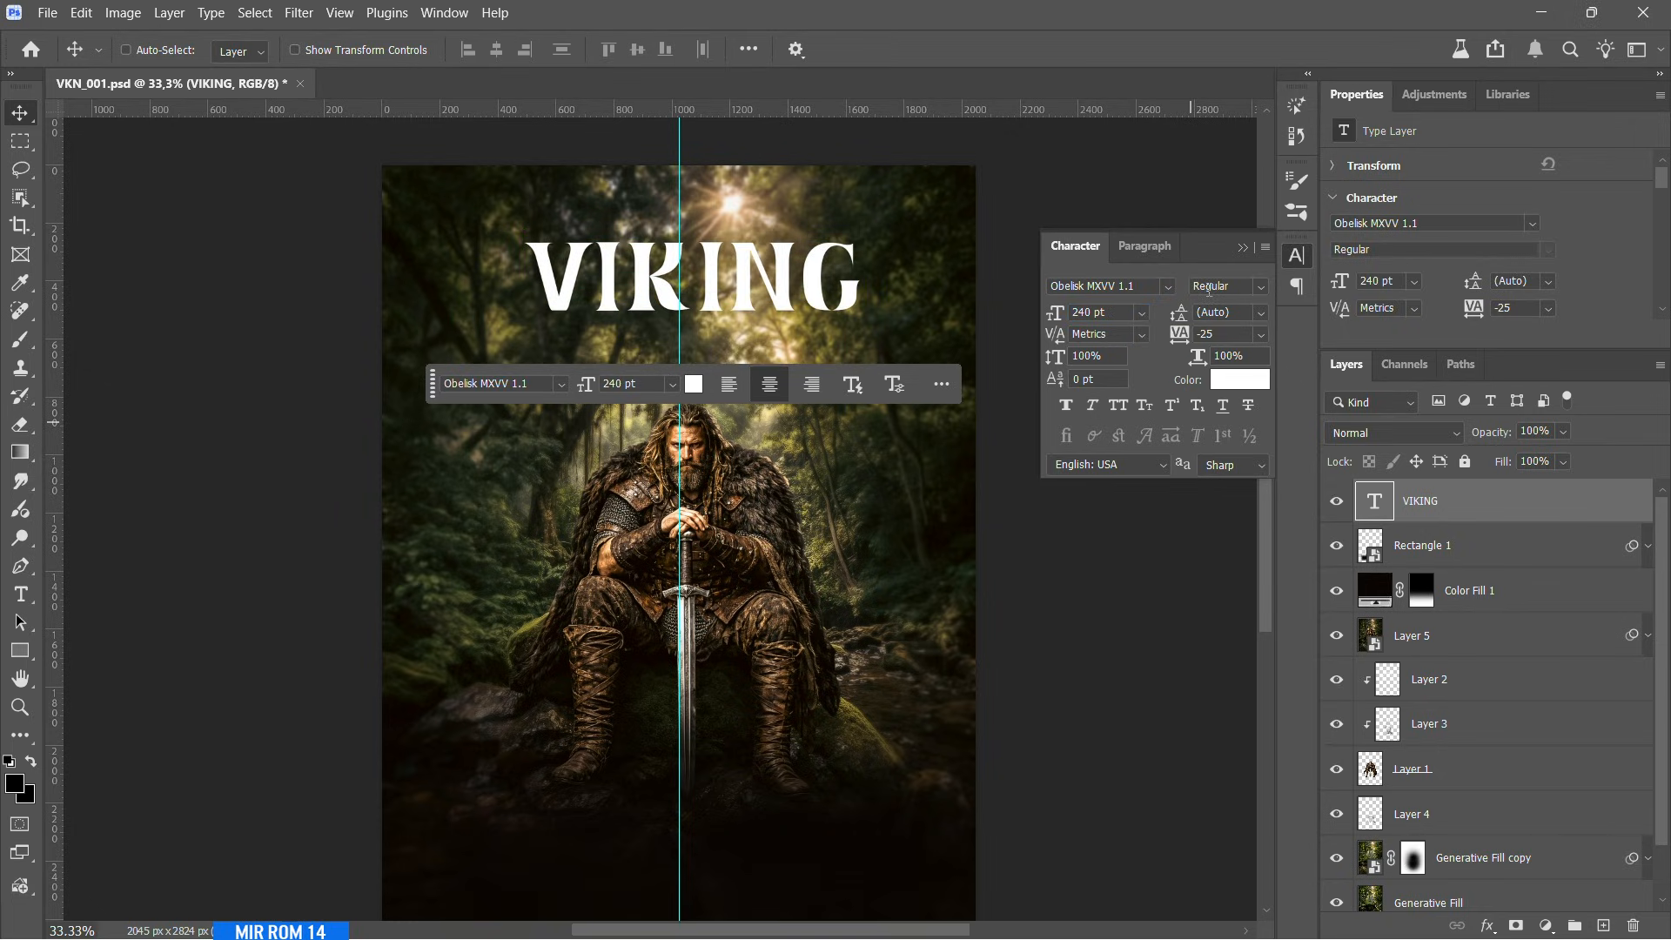
pyautogui.click(1243, 248)
pyautogui.click(940, 384)
pyautogui.click(957, 440)
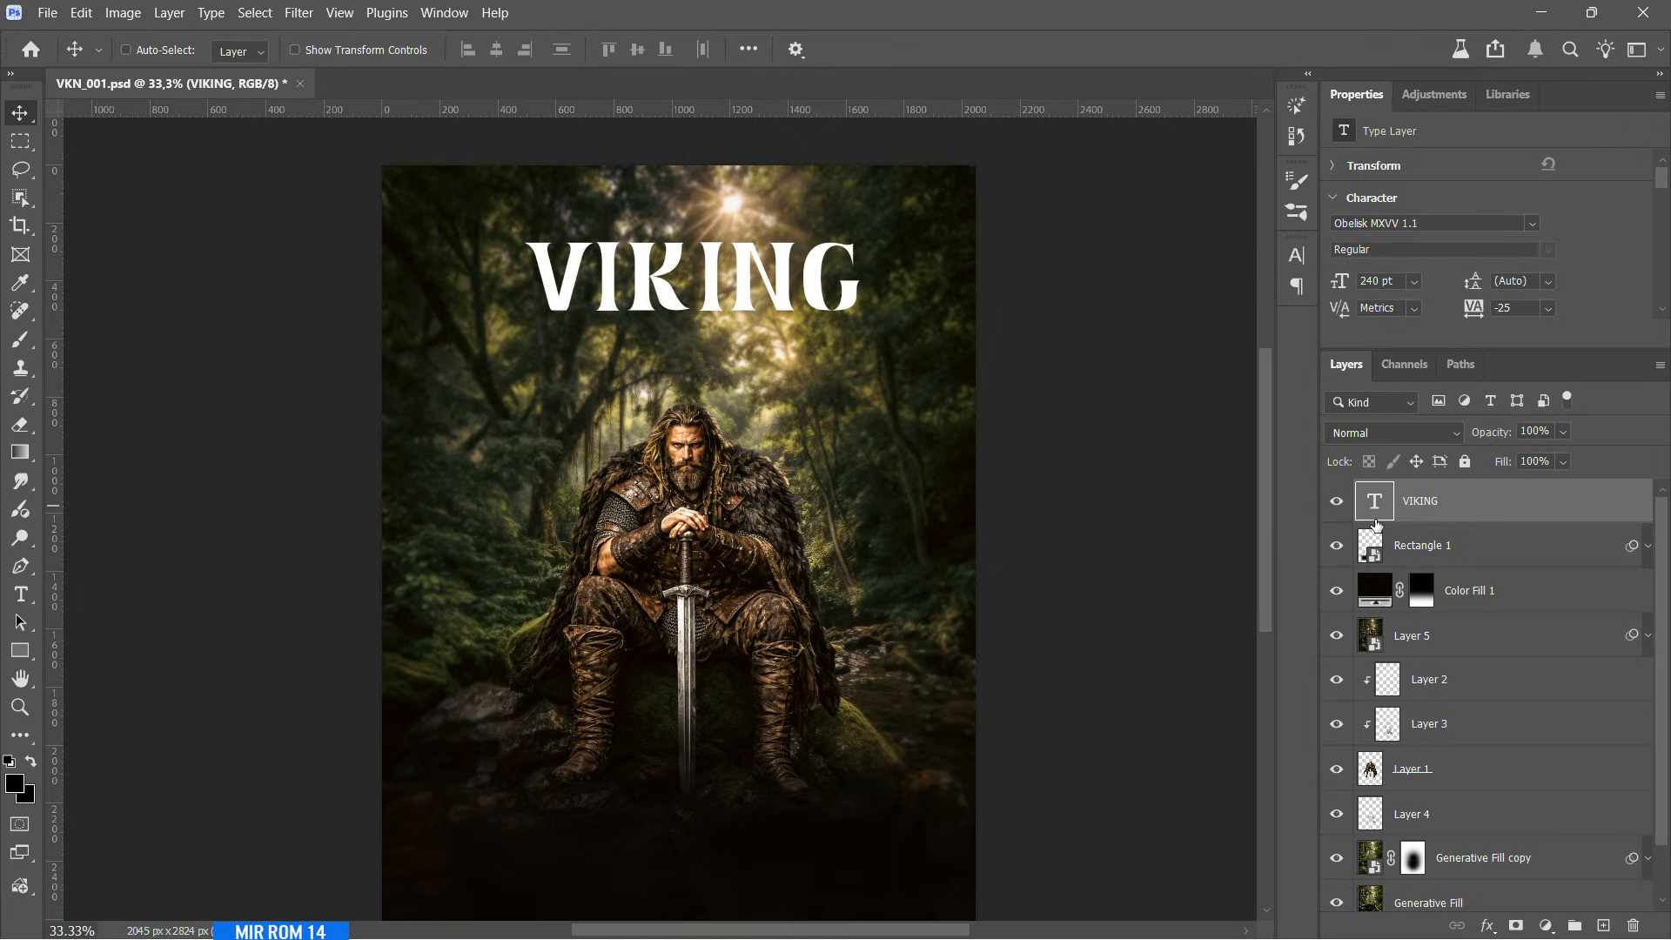
# - Add a Gradient Overlay to the VIKING title and accept a brown colour for the gradient stop at location 0
pyautogui.click(1488, 925)
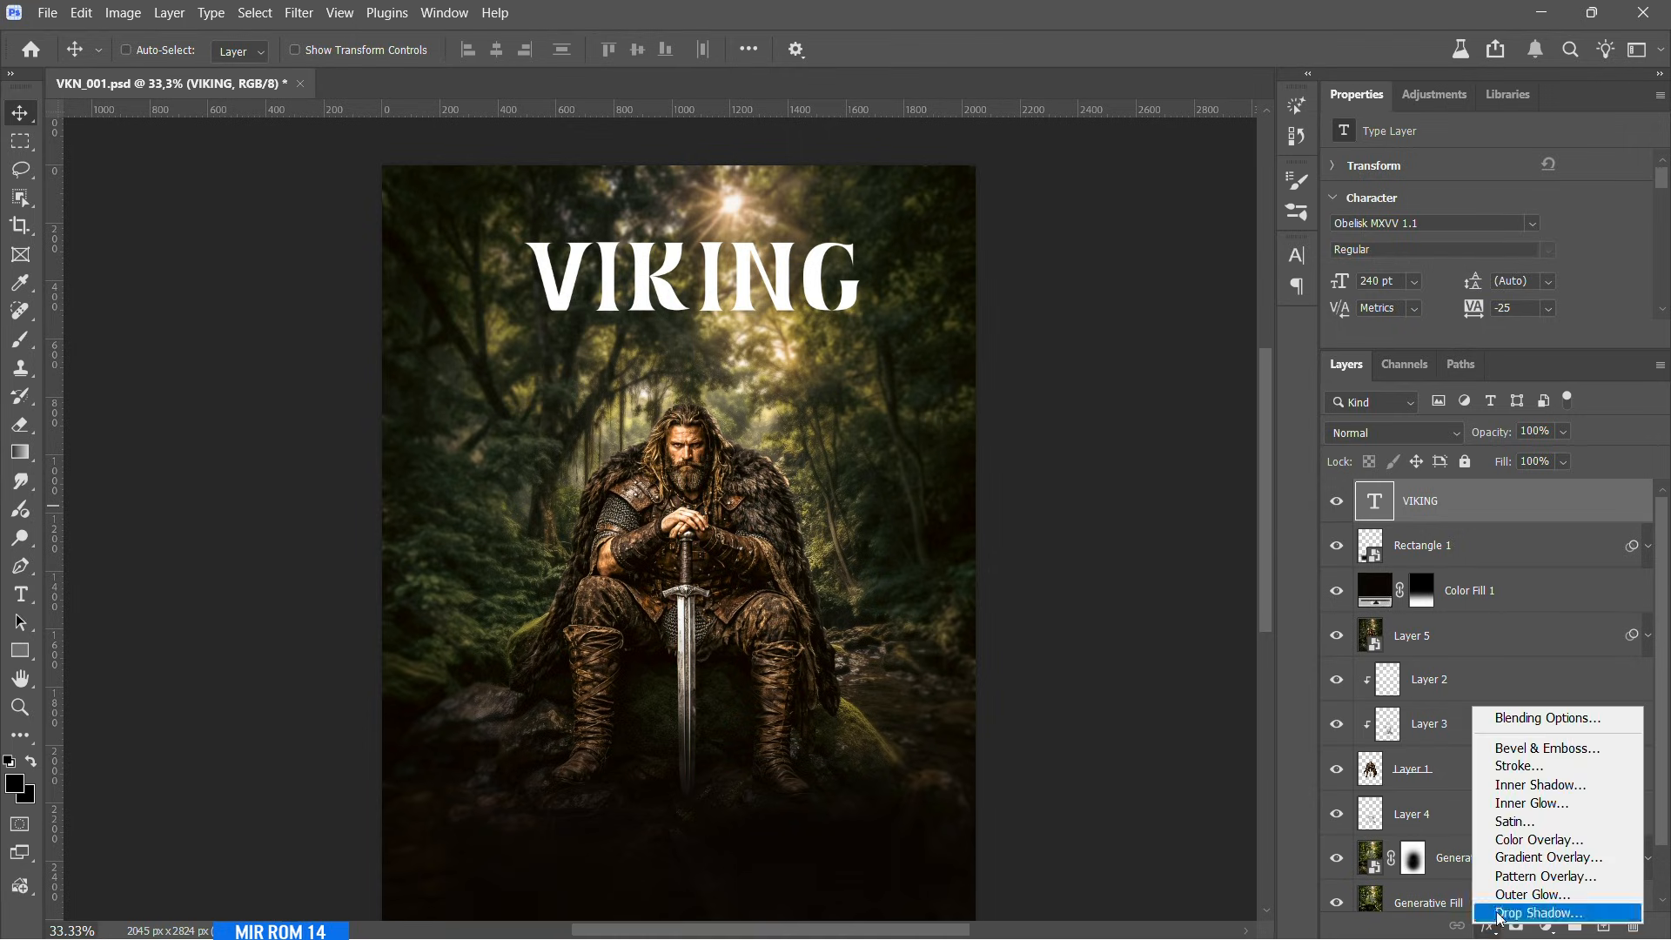
pyautogui.click(1529, 718)
pyautogui.hscroll(3, 486, 776)
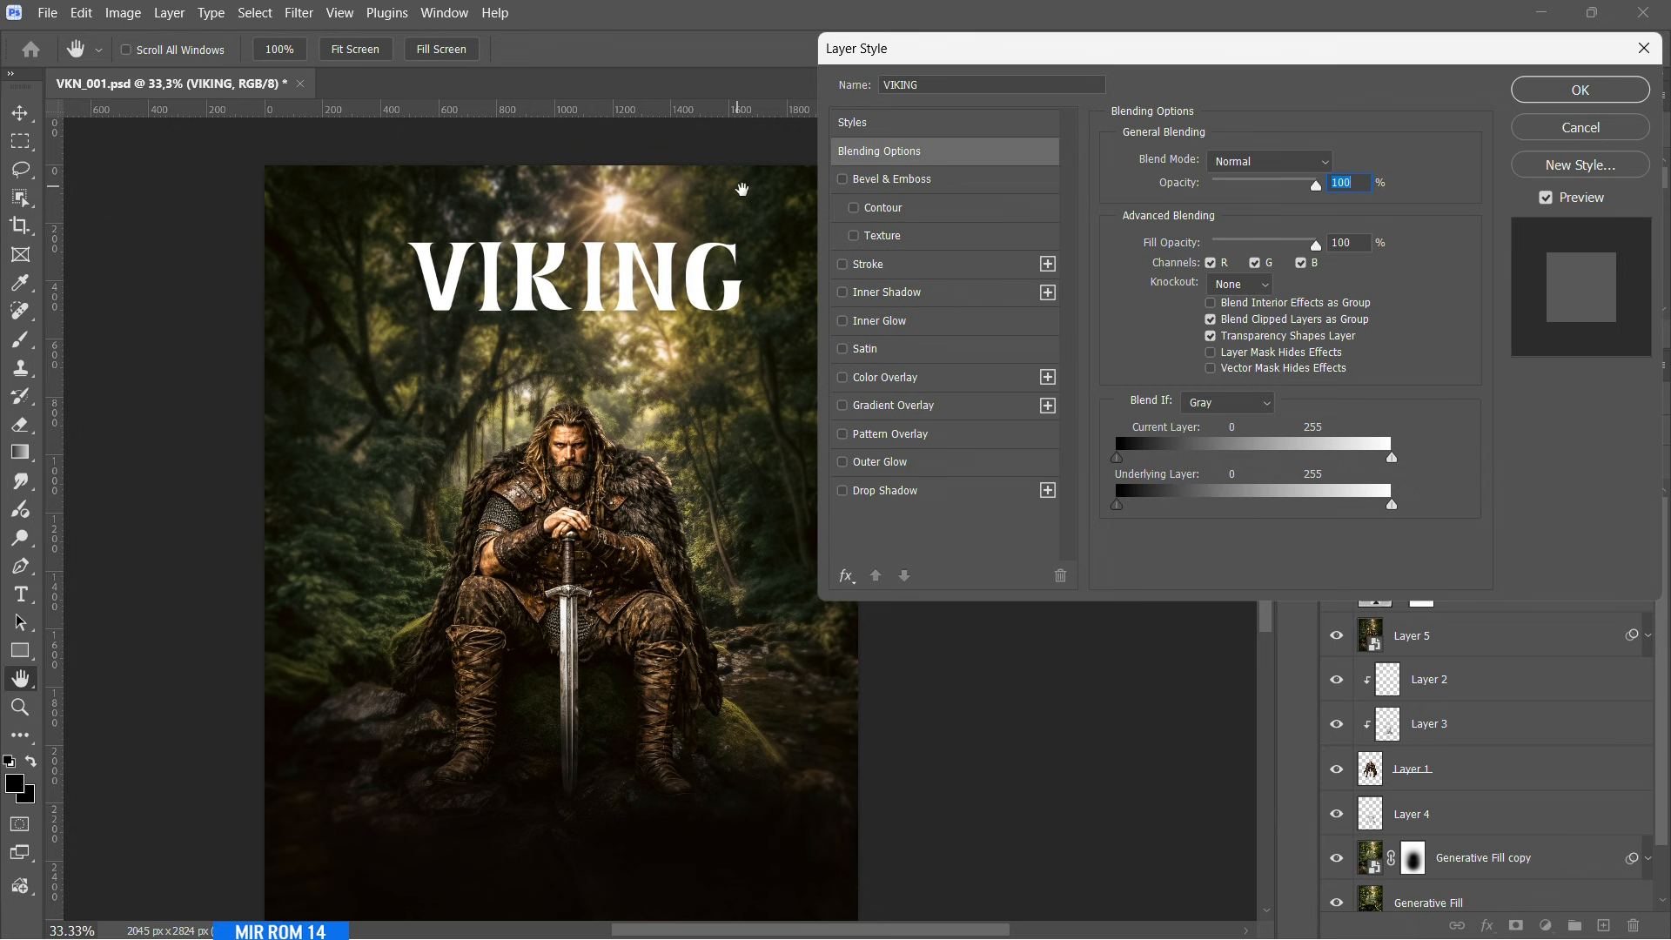
pyautogui.keyDown('ctrl'); pyautogui.click(738, 240); pyautogui.keyUp('ctrl')
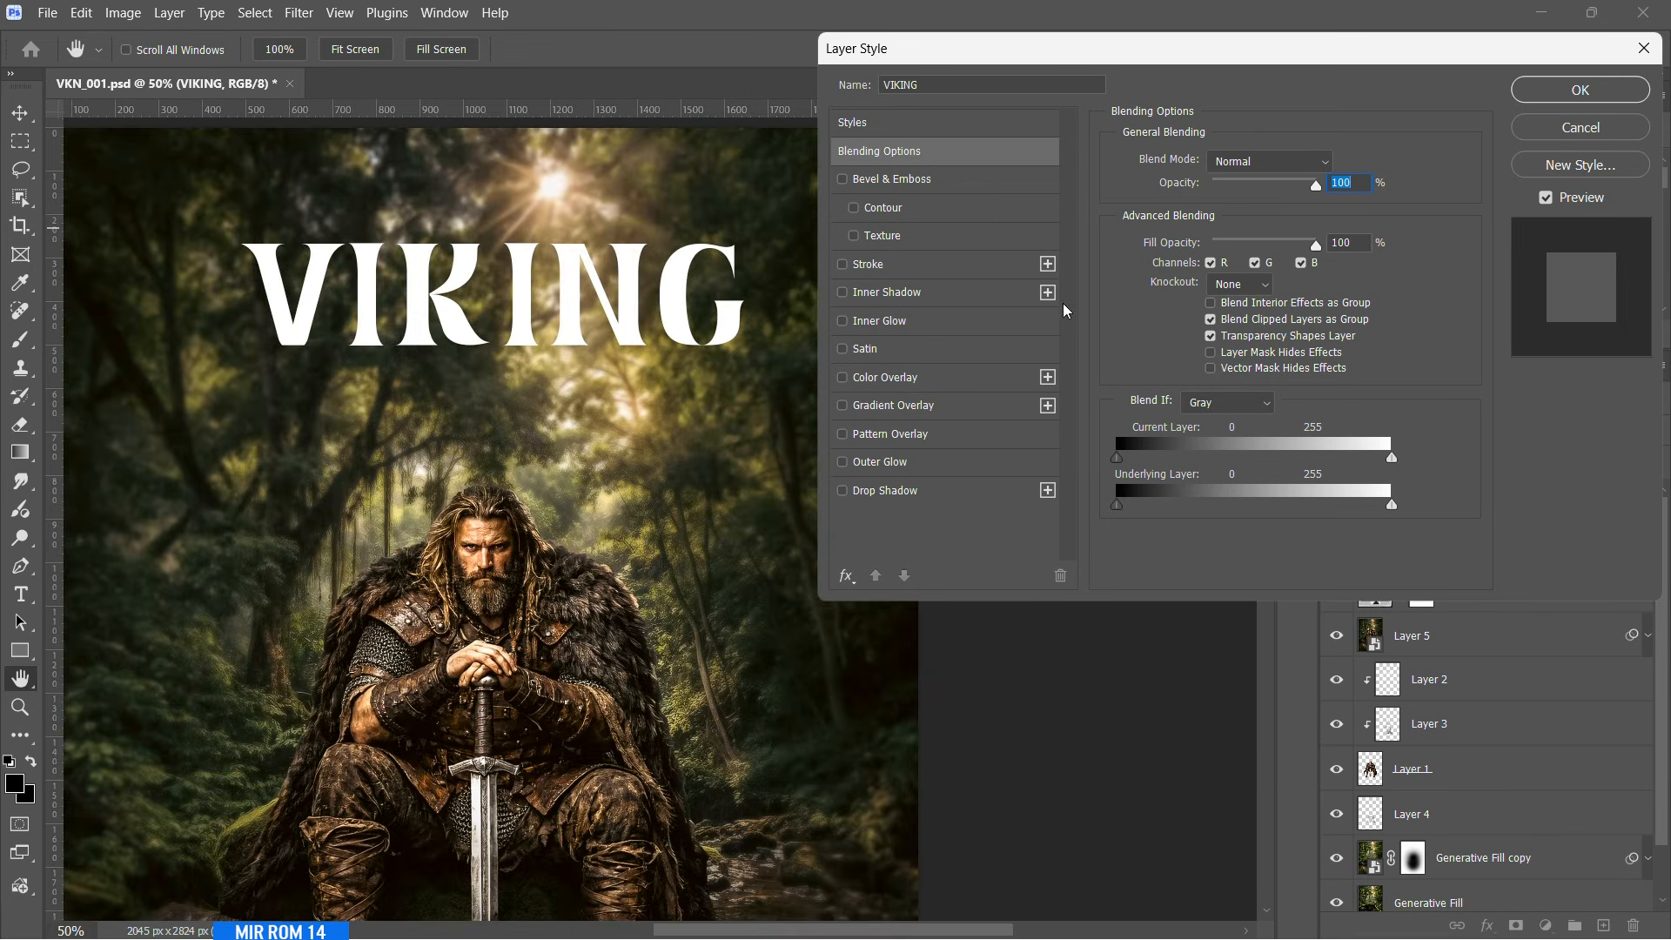
pyautogui.click(913, 407)
pyautogui.click(1246, 209)
pyautogui.scroll(-5, 1432, 394)
pyautogui.click(1087, 597)
pyautogui.doubleClick(1088, 597)
pyautogui.click(1463, 242)
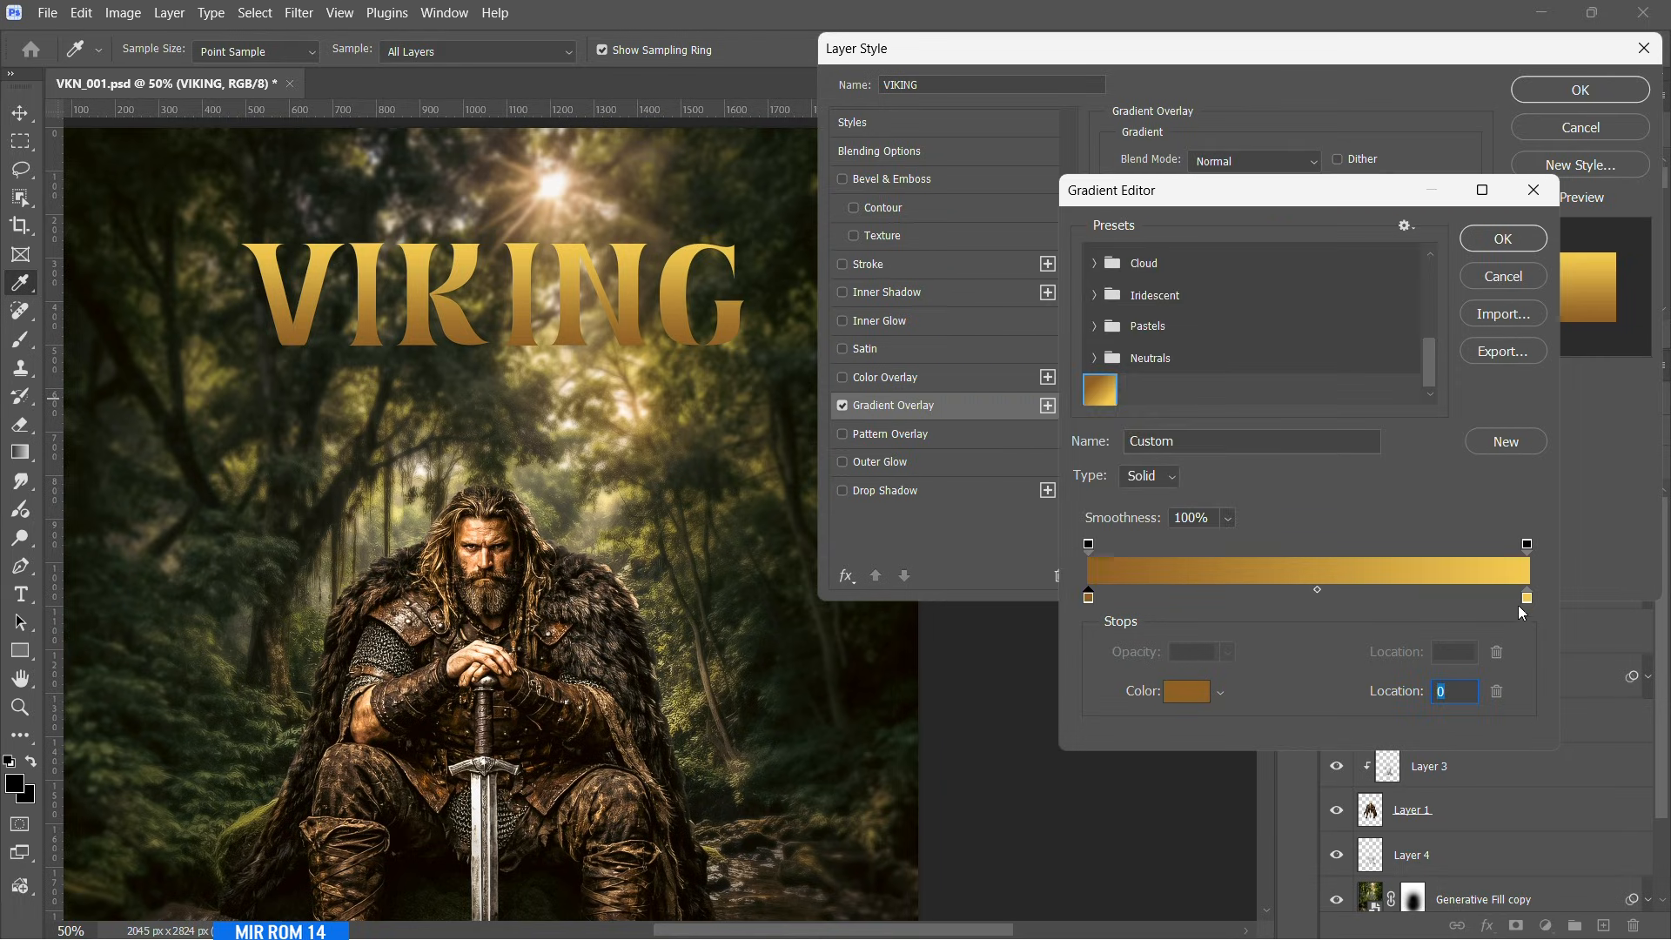
# - Use golden yellow f3cb51 for the gradient stop at location 100 and accept the VIKING title's gradient
pyautogui.click(1523, 609)
pyautogui.click(1182, 690)
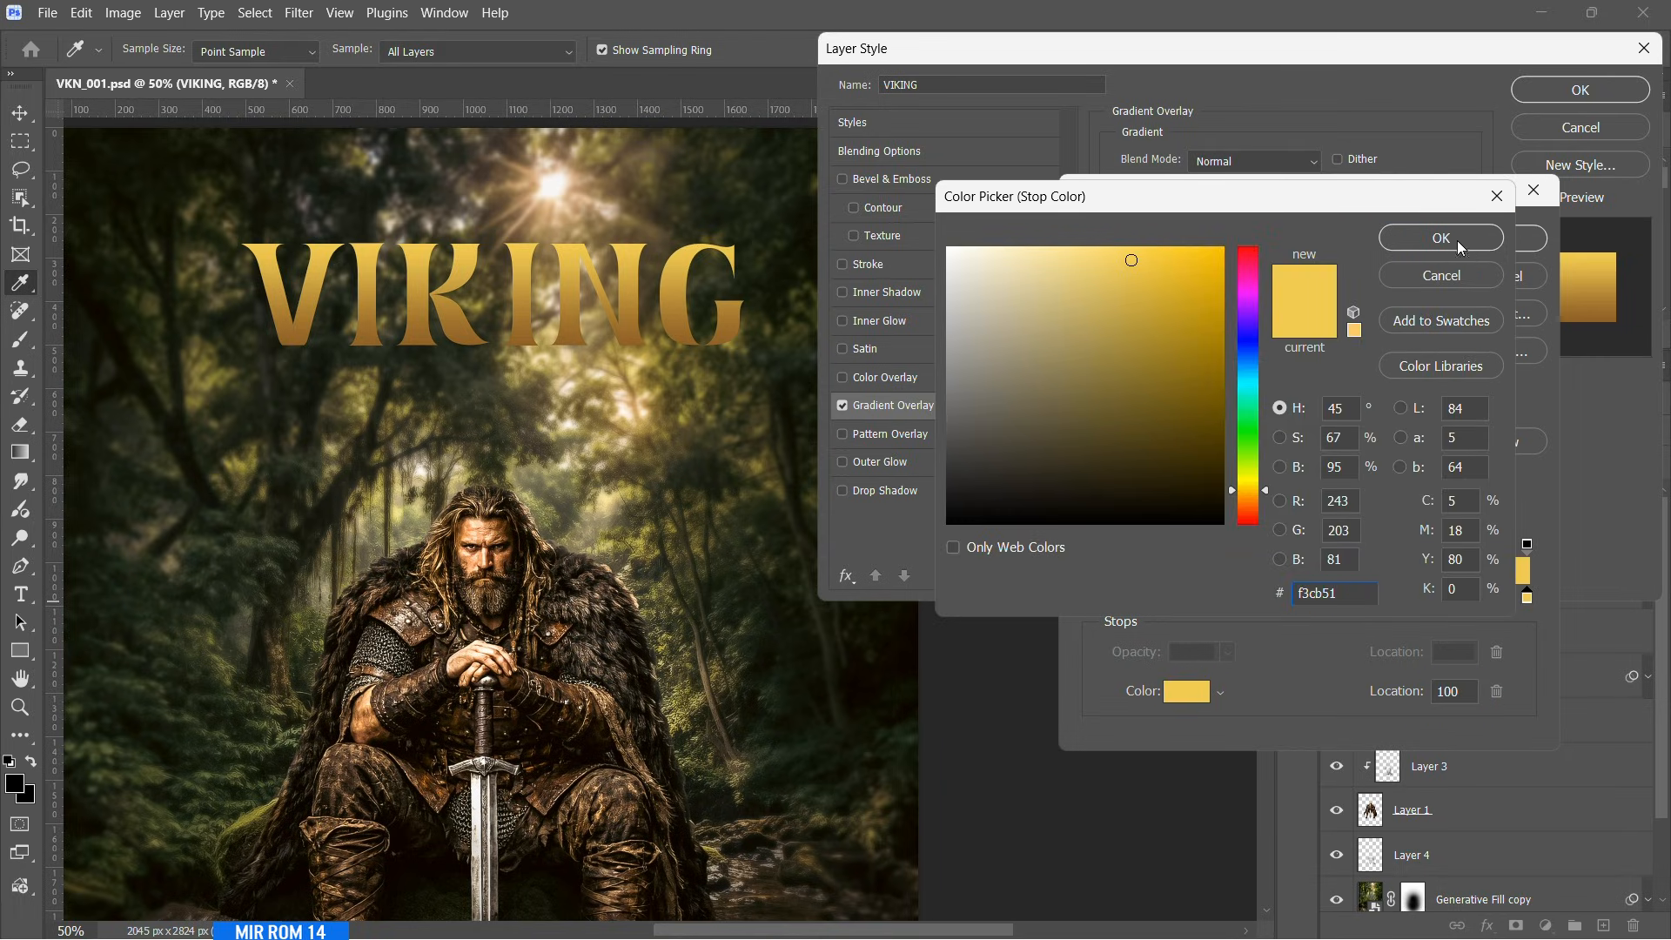
pyautogui.click(1461, 249)
pyautogui.click(1484, 238)
# - Add a Color Dodge Satin effect to VIKING with colour ac8f35, 63% opacity, 120° angle, 44 px distance and 51 px size
pyautogui.click(871, 351)
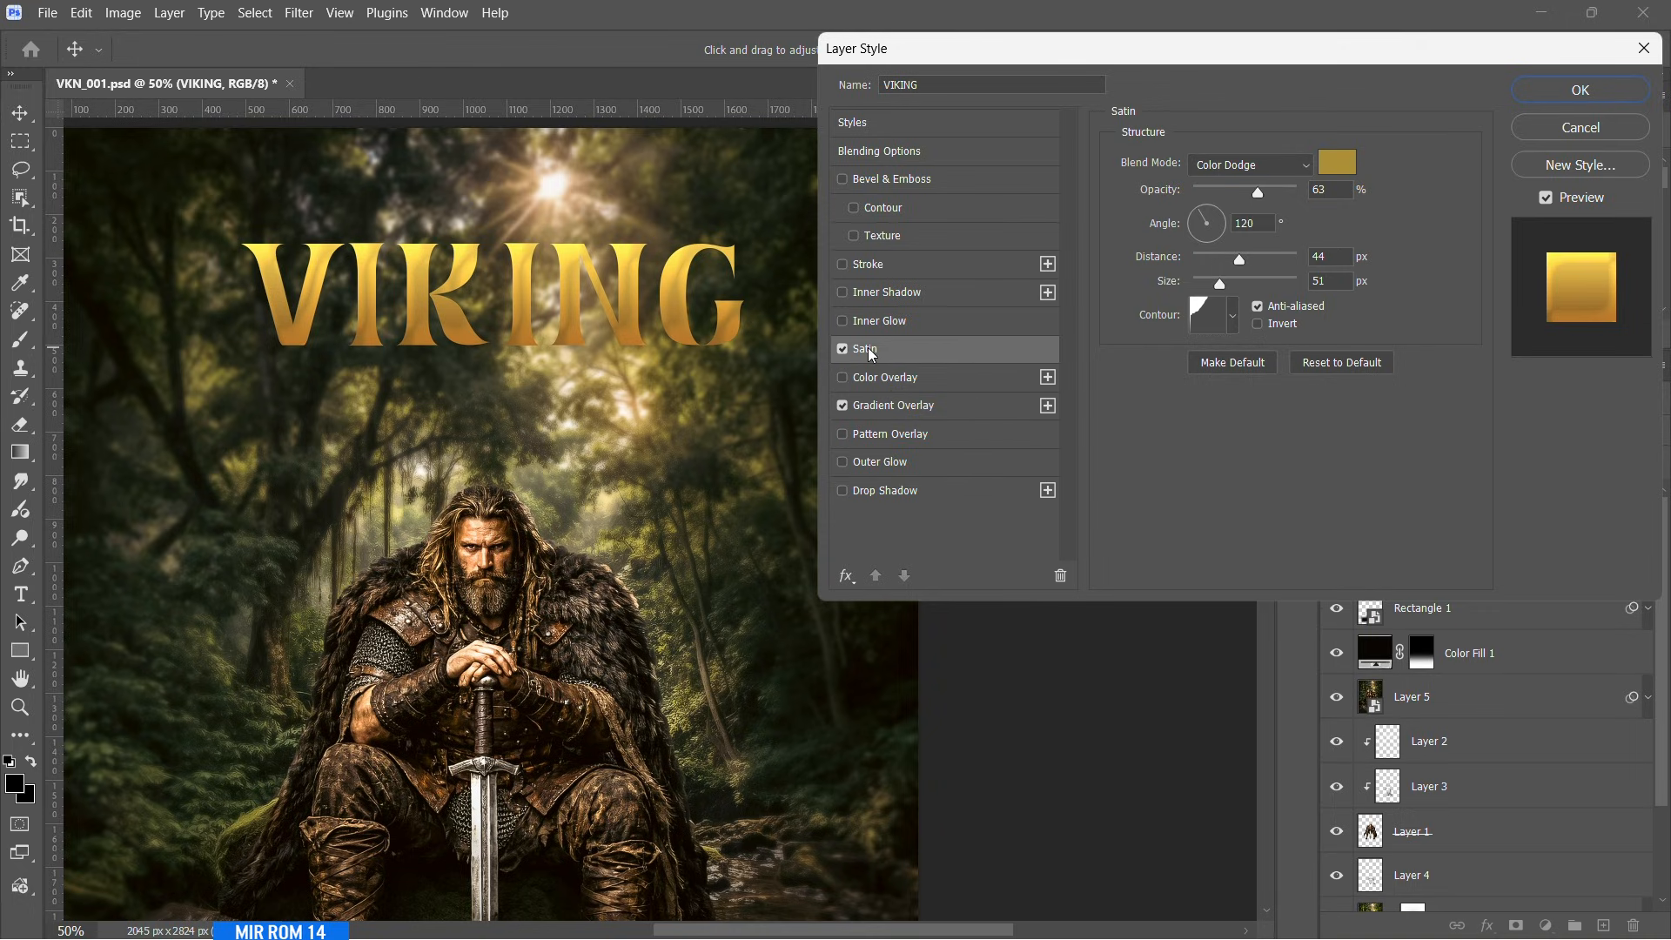
pyautogui.click(1337, 162)
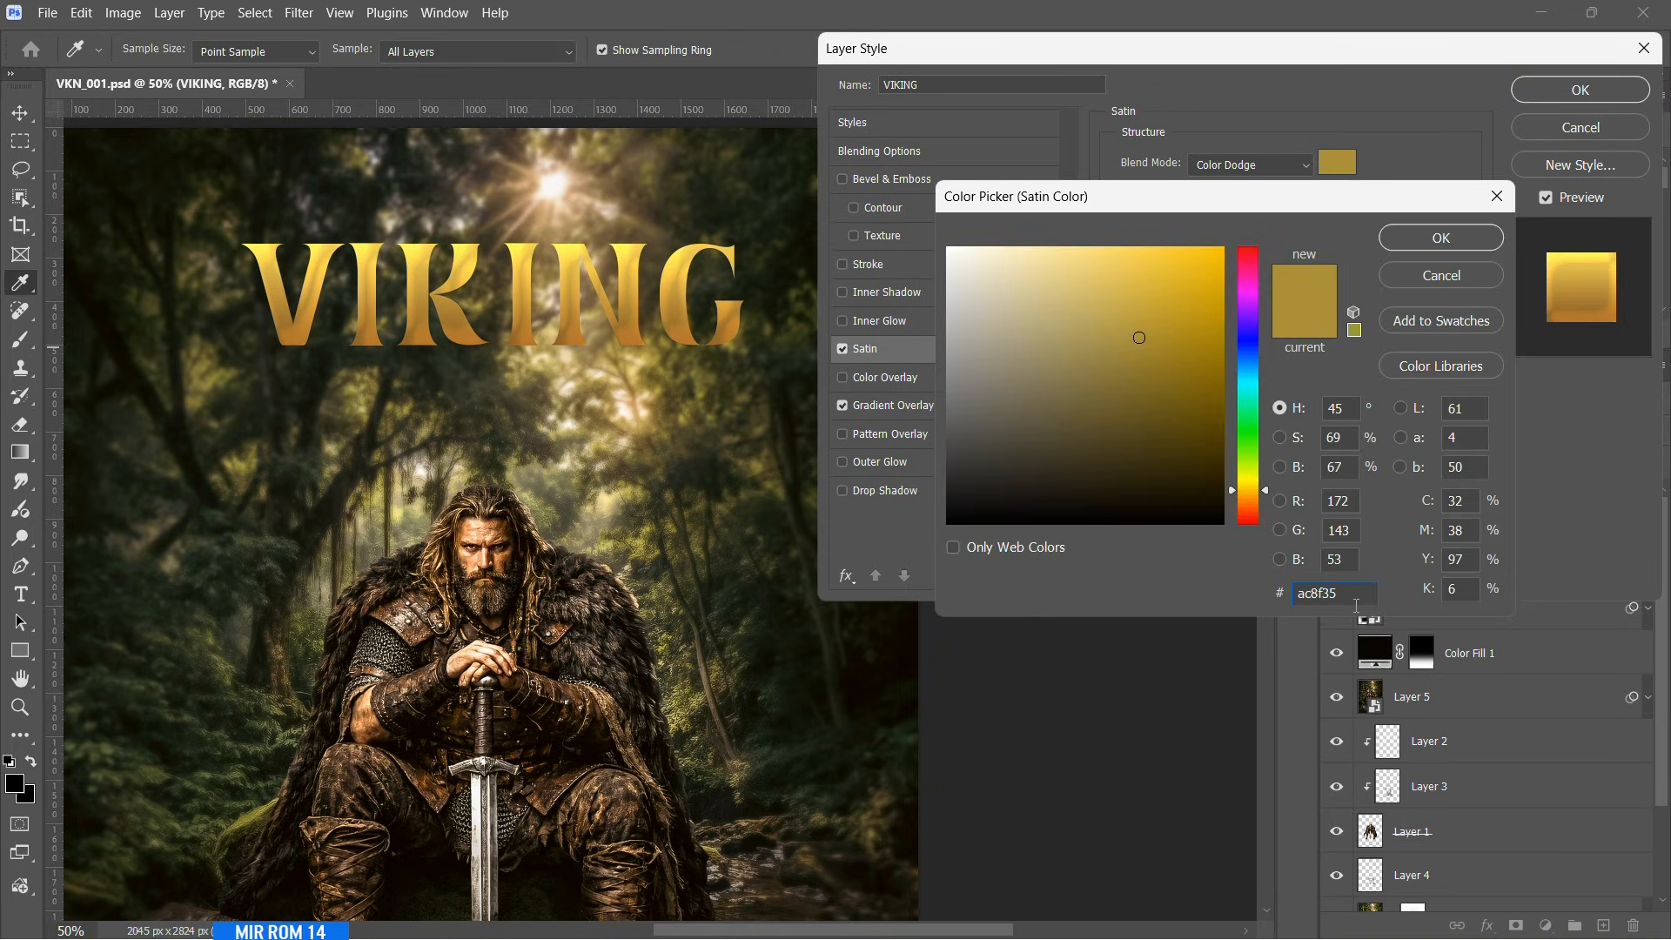
pyautogui.click(1424, 247)
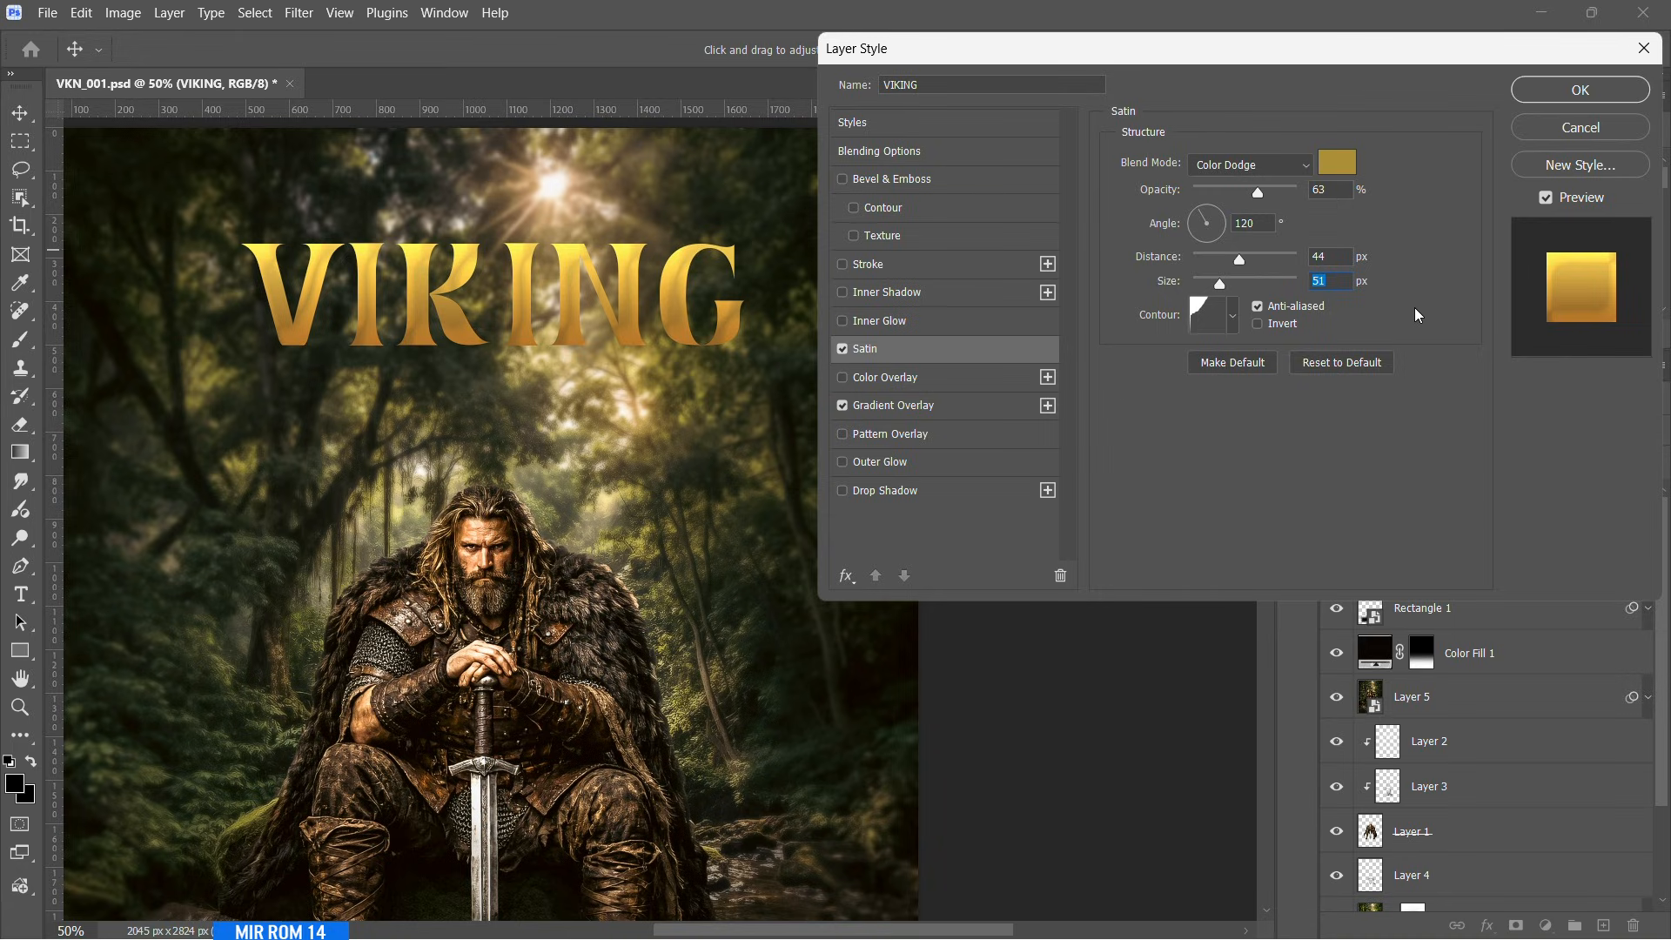
# - Add a Multiply Drop Shadow to VIKING with 58% opacity, 100° angle, 18 px distance and 23 px size, and collapse the layer's effects list
pyautogui.click(927, 500)
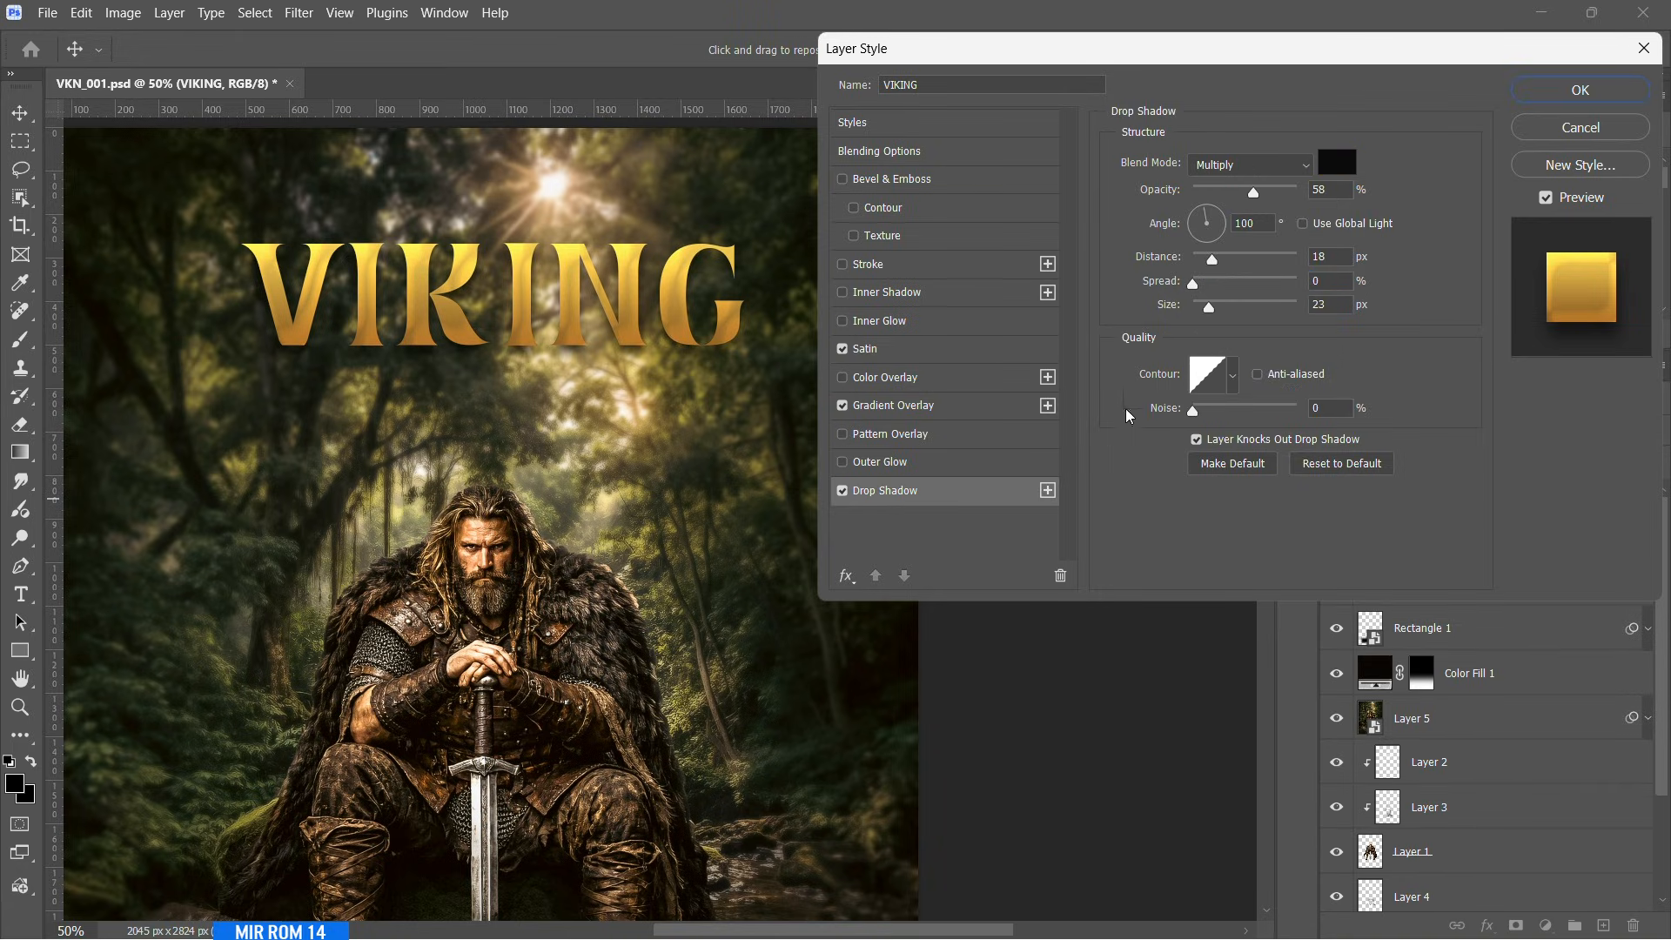
pyautogui.click(1344, 255)
pyautogui.click(1554, 96)
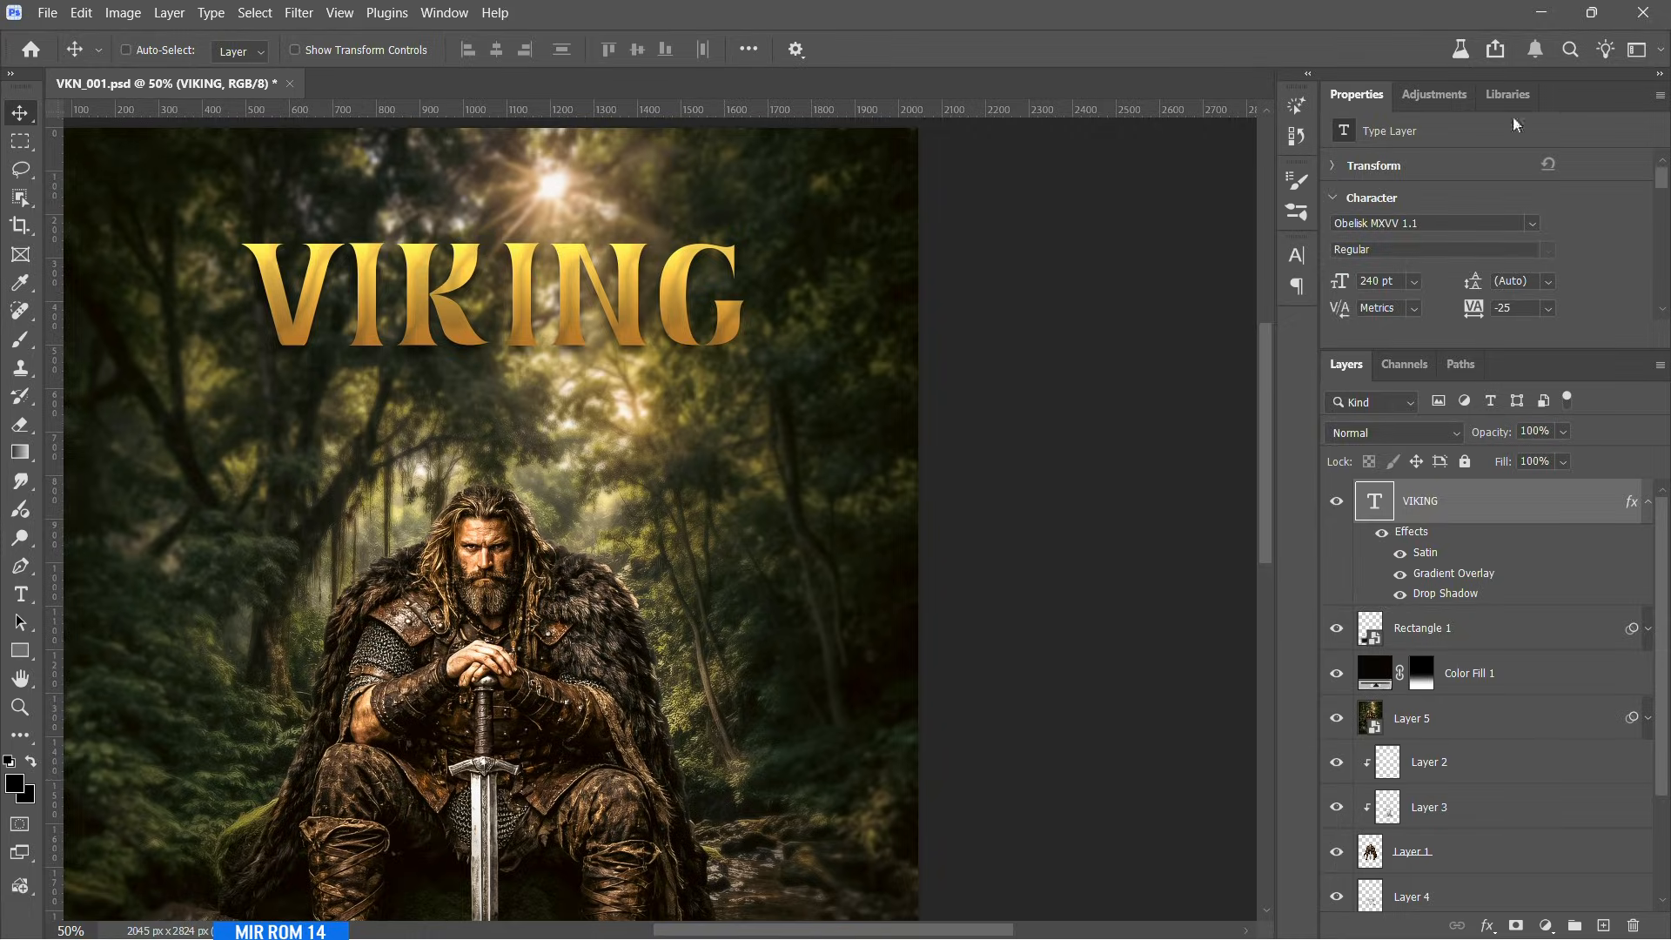
pyautogui.click(1642, 502)
# - Select the Rectangle 1 layer and set the Type tool's font to Bell MT Regular
pyautogui.click(1419, 546)
pyautogui.hotkey('ctrl', '0')
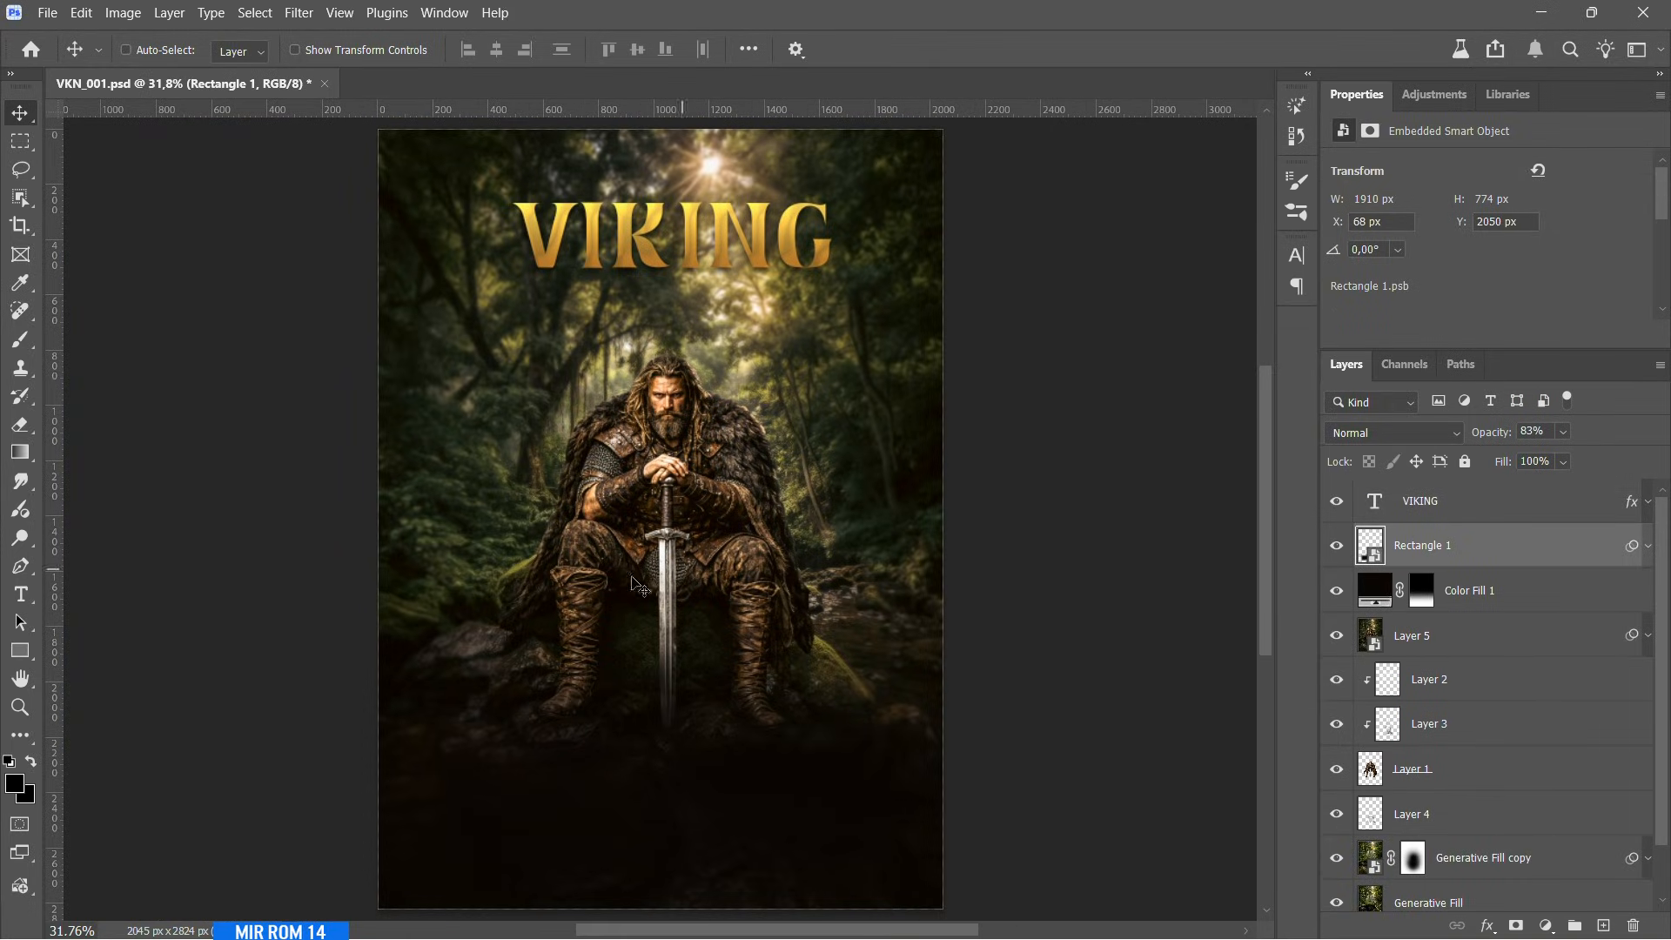
pyautogui.click(21, 595)
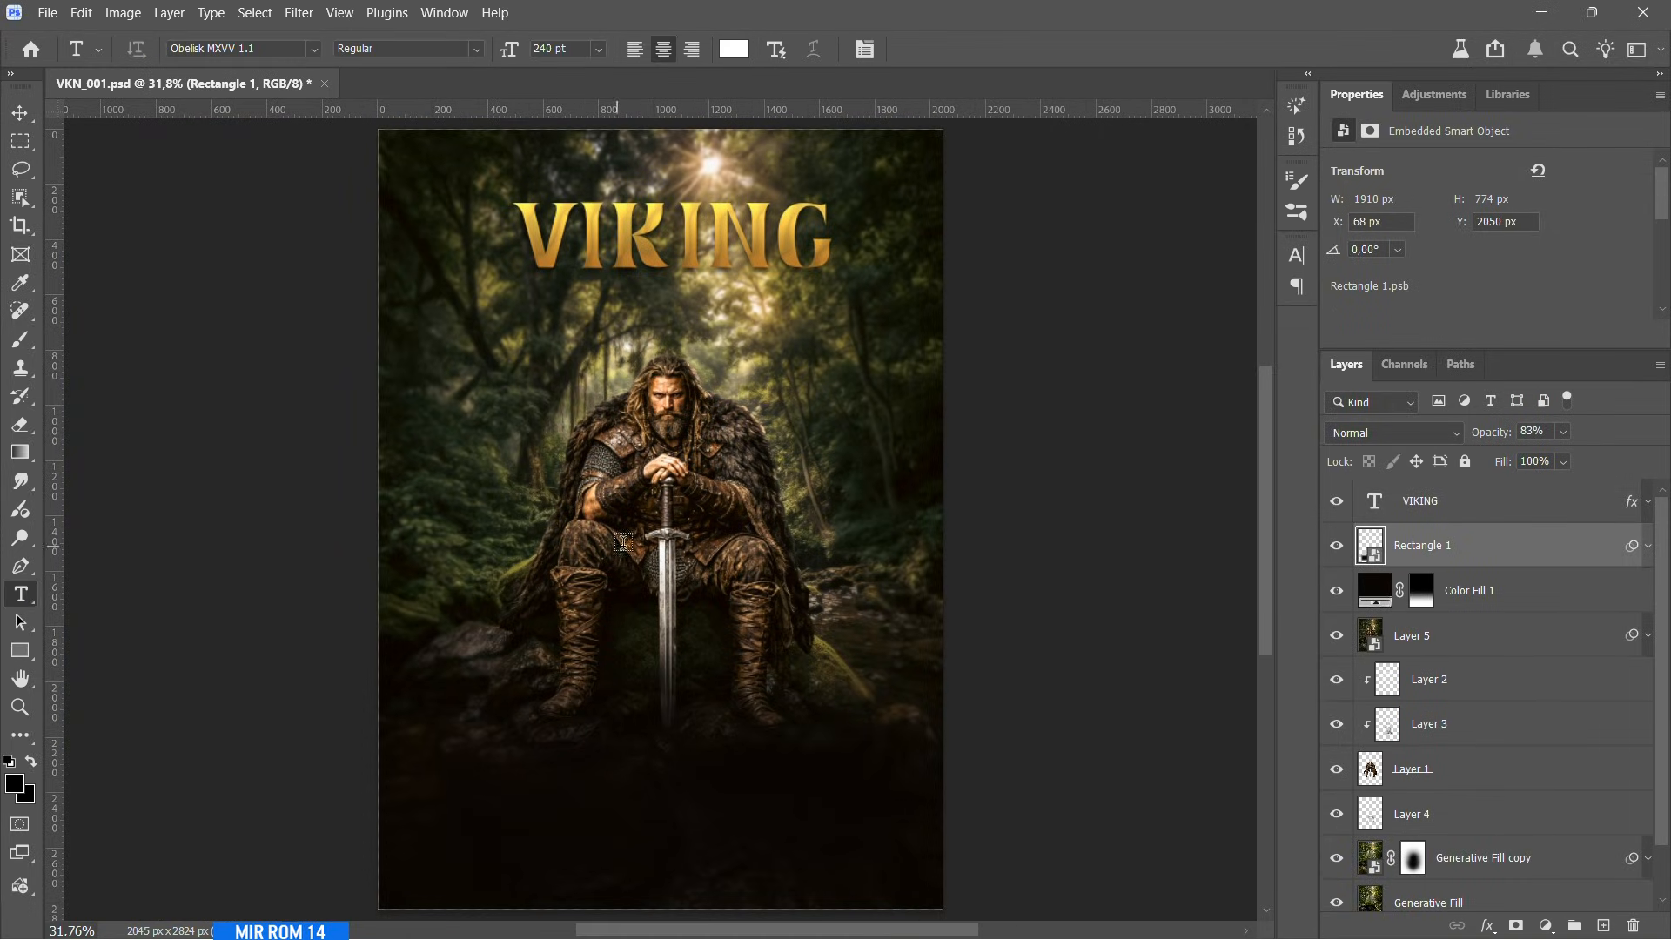
pyautogui.click(1305, 261)
pyautogui.click(1168, 288)
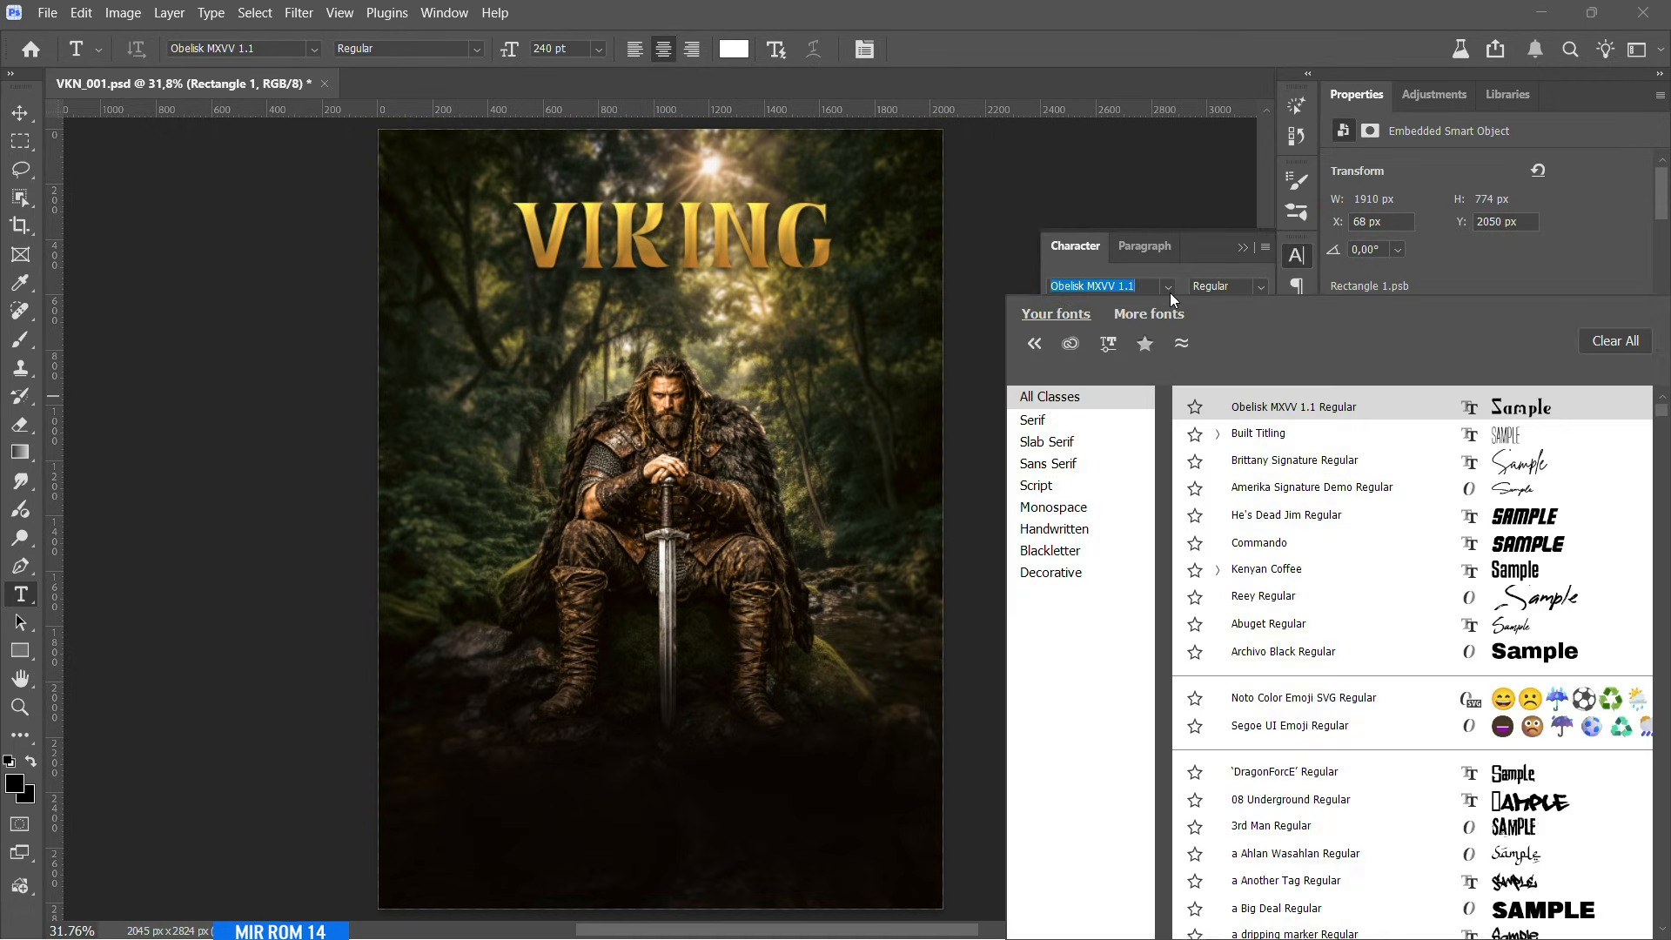
pyautogui.write('BELL')
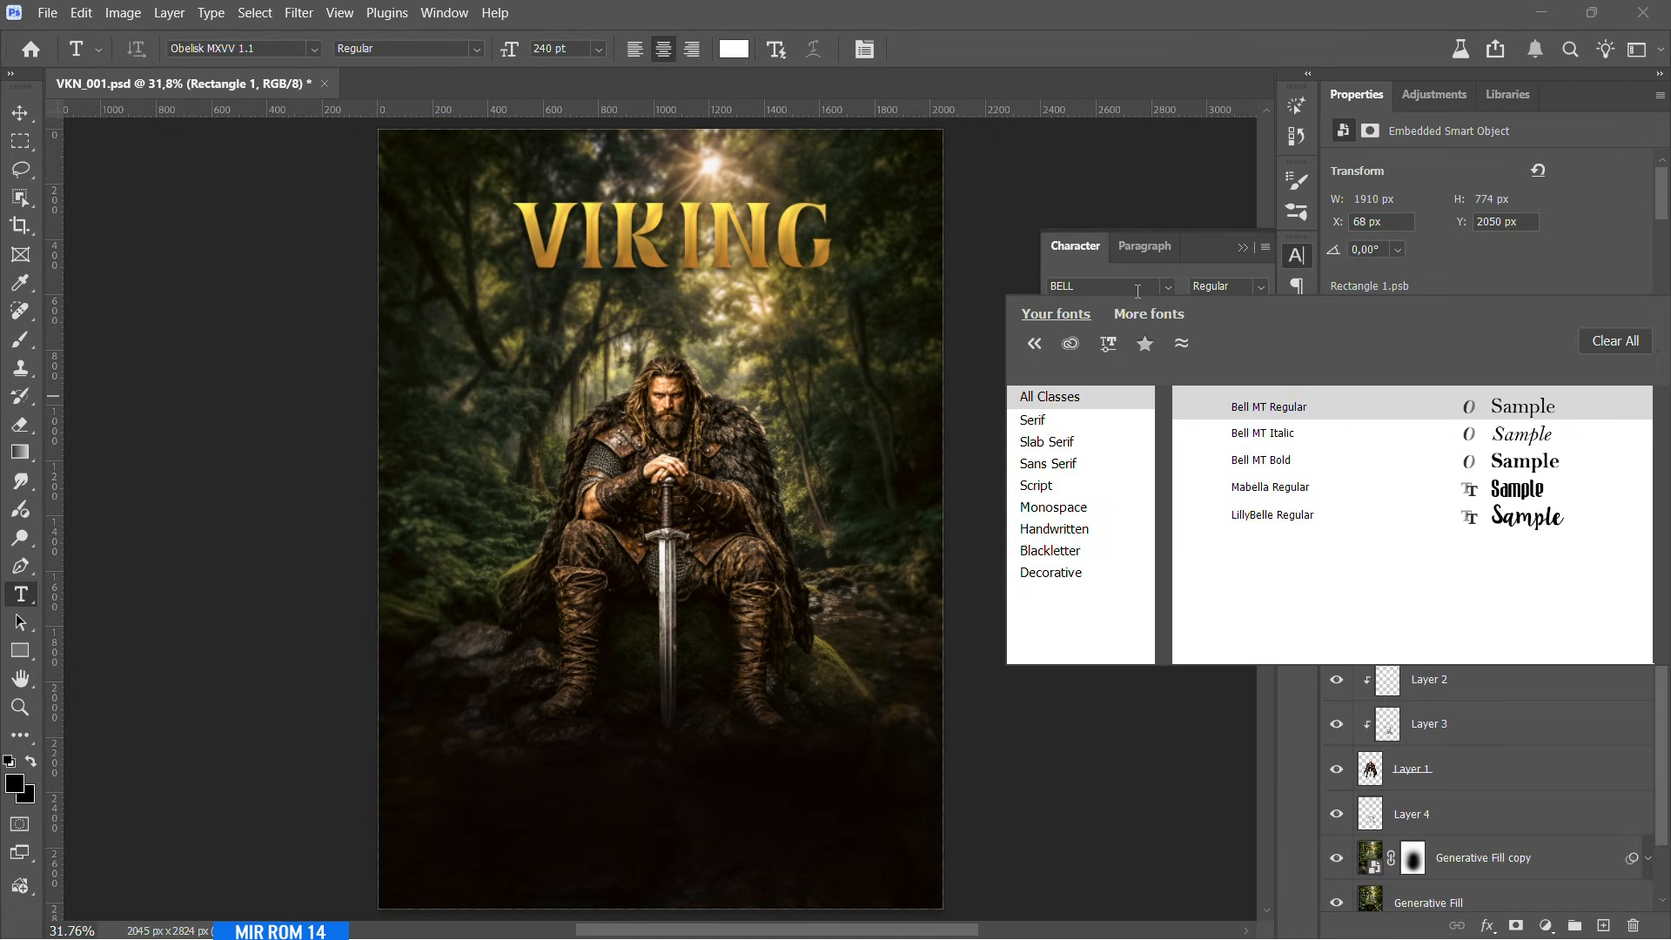
pyautogui.click(1271, 407)
pyautogui.scroll(-3, 1262, 547)
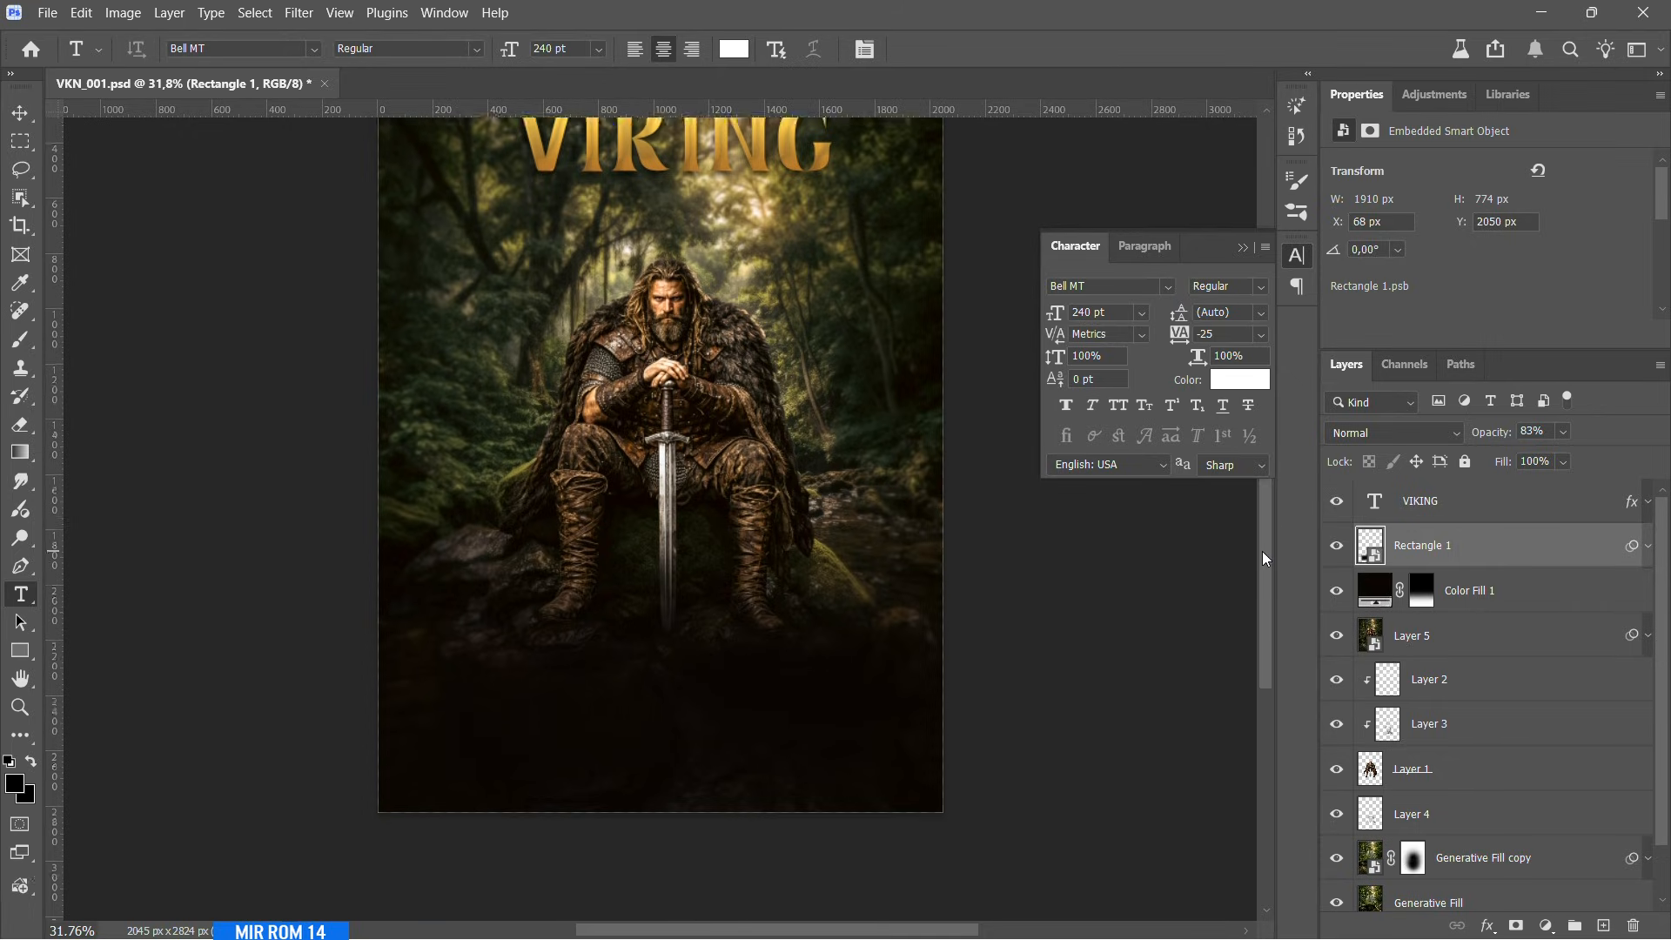
# - Show the centre guide and add a 72 pt text box below the warrior reading "WHERE LEGENDS RISE FROM THE FROZEN NORTH"
pyautogui.hotkey('ctrl', ';')
pyautogui.scroll(1, 466, 583)
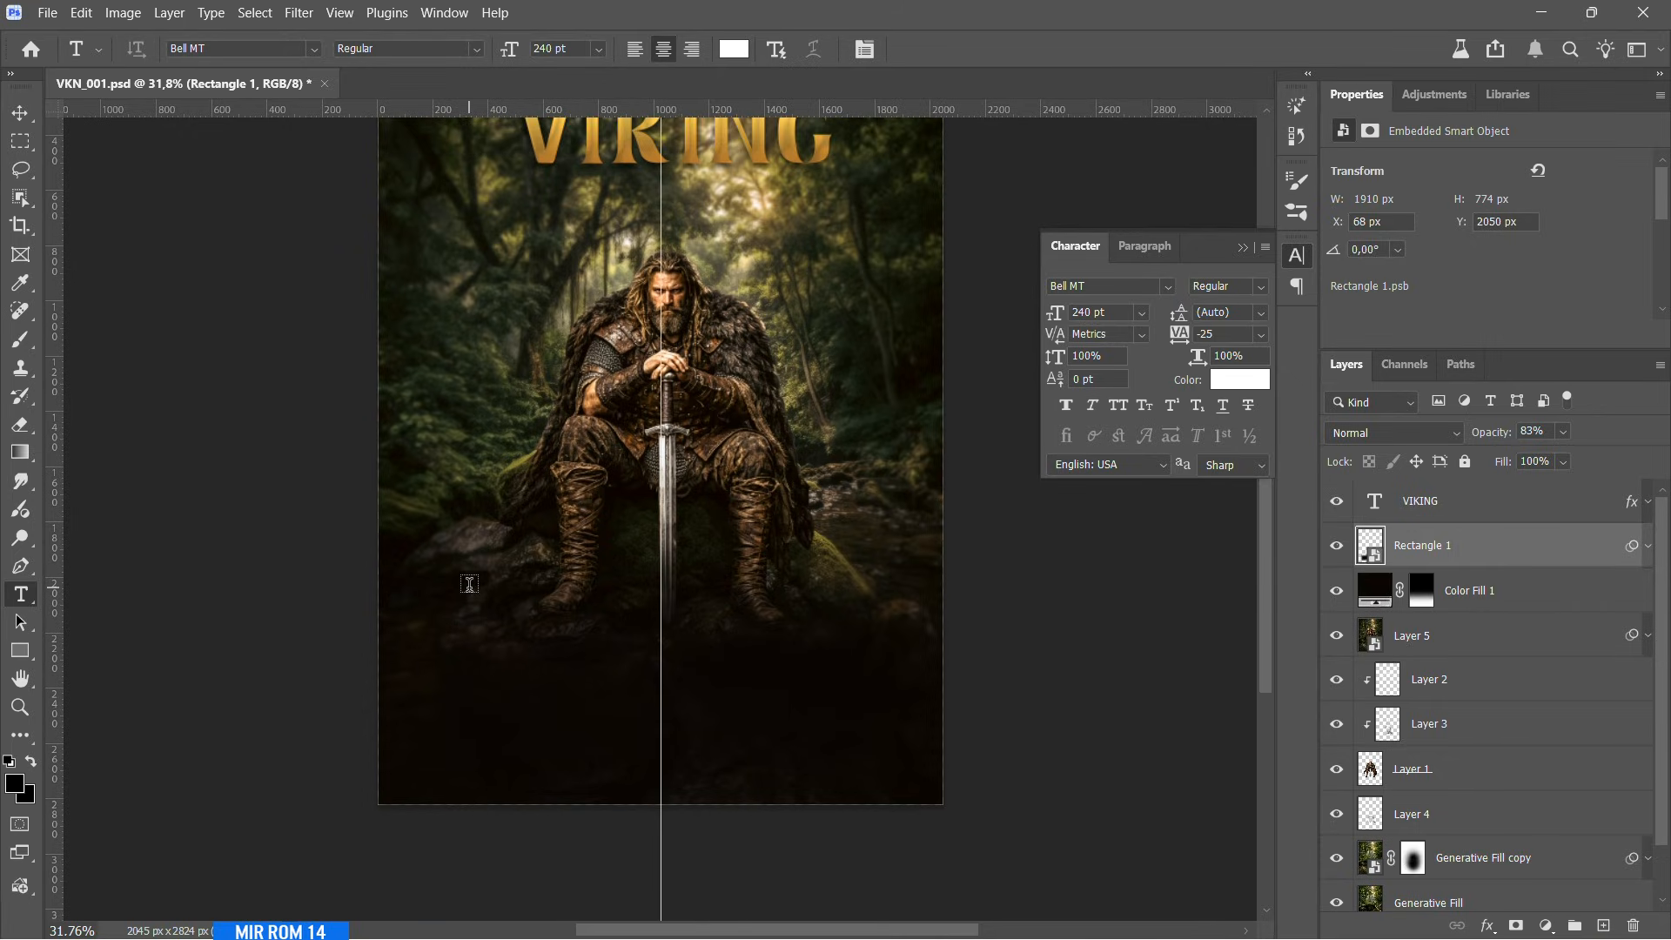
pyautogui.moveTo(498, 630); pyautogui.dragTo(832, 779)
pyautogui.click(1141, 312)
pyautogui.click(1114, 620)
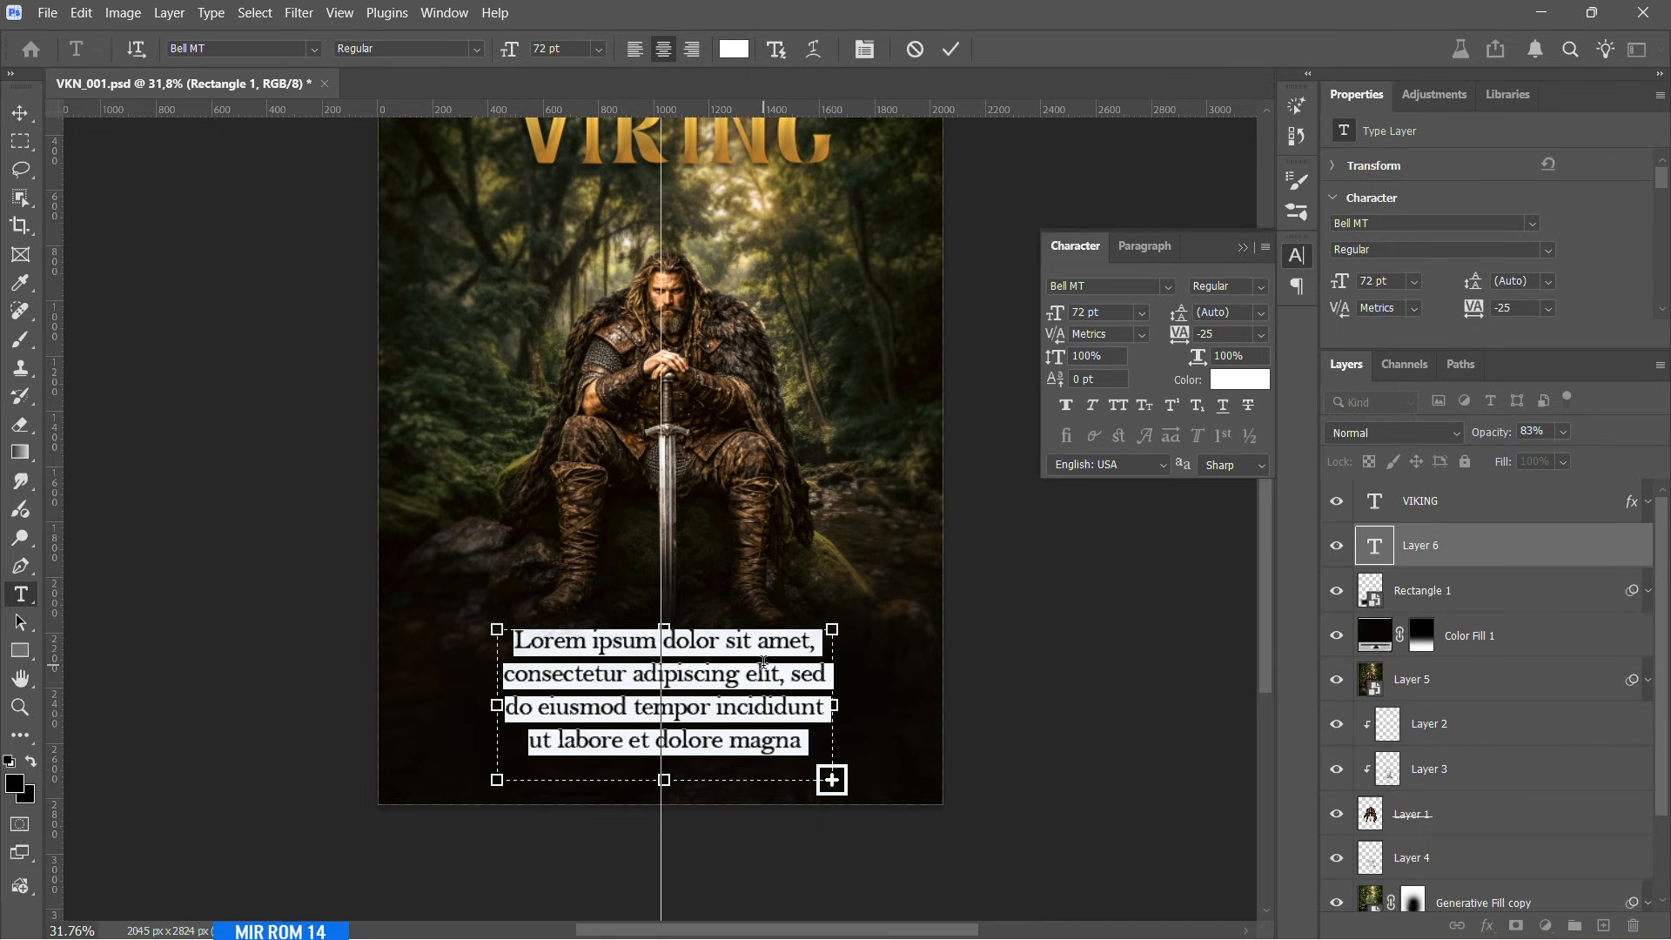
pyautogui.write('WHERE LEGEND')
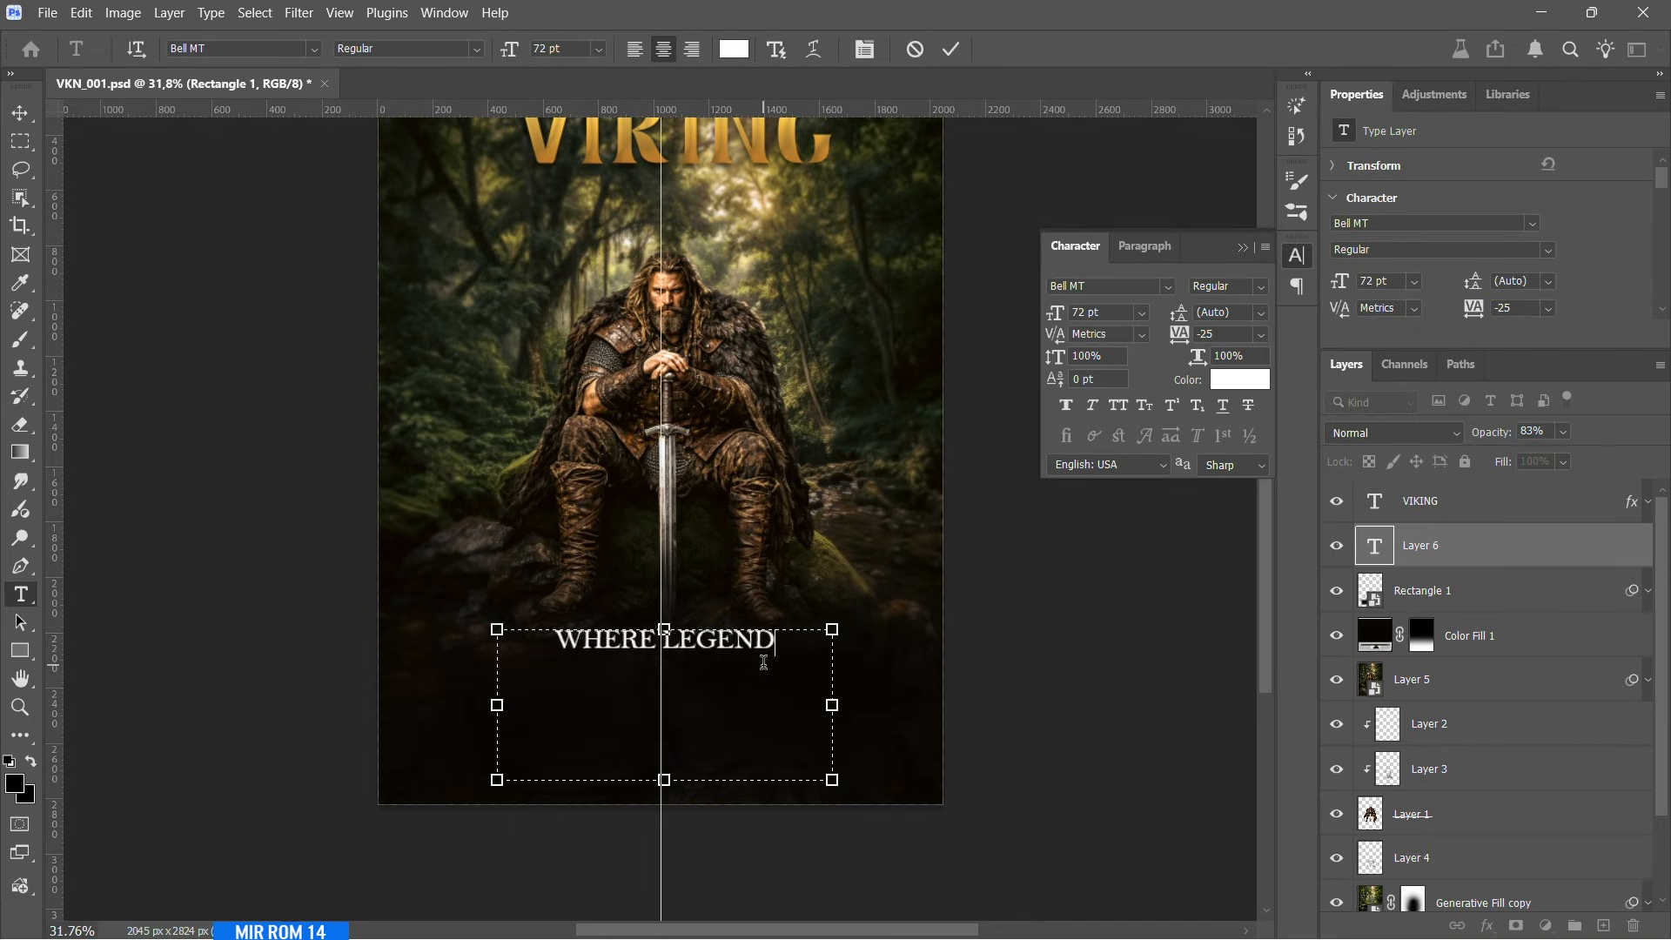
pyautogui.write('S RISE FROM THE FROZEN NORTH')
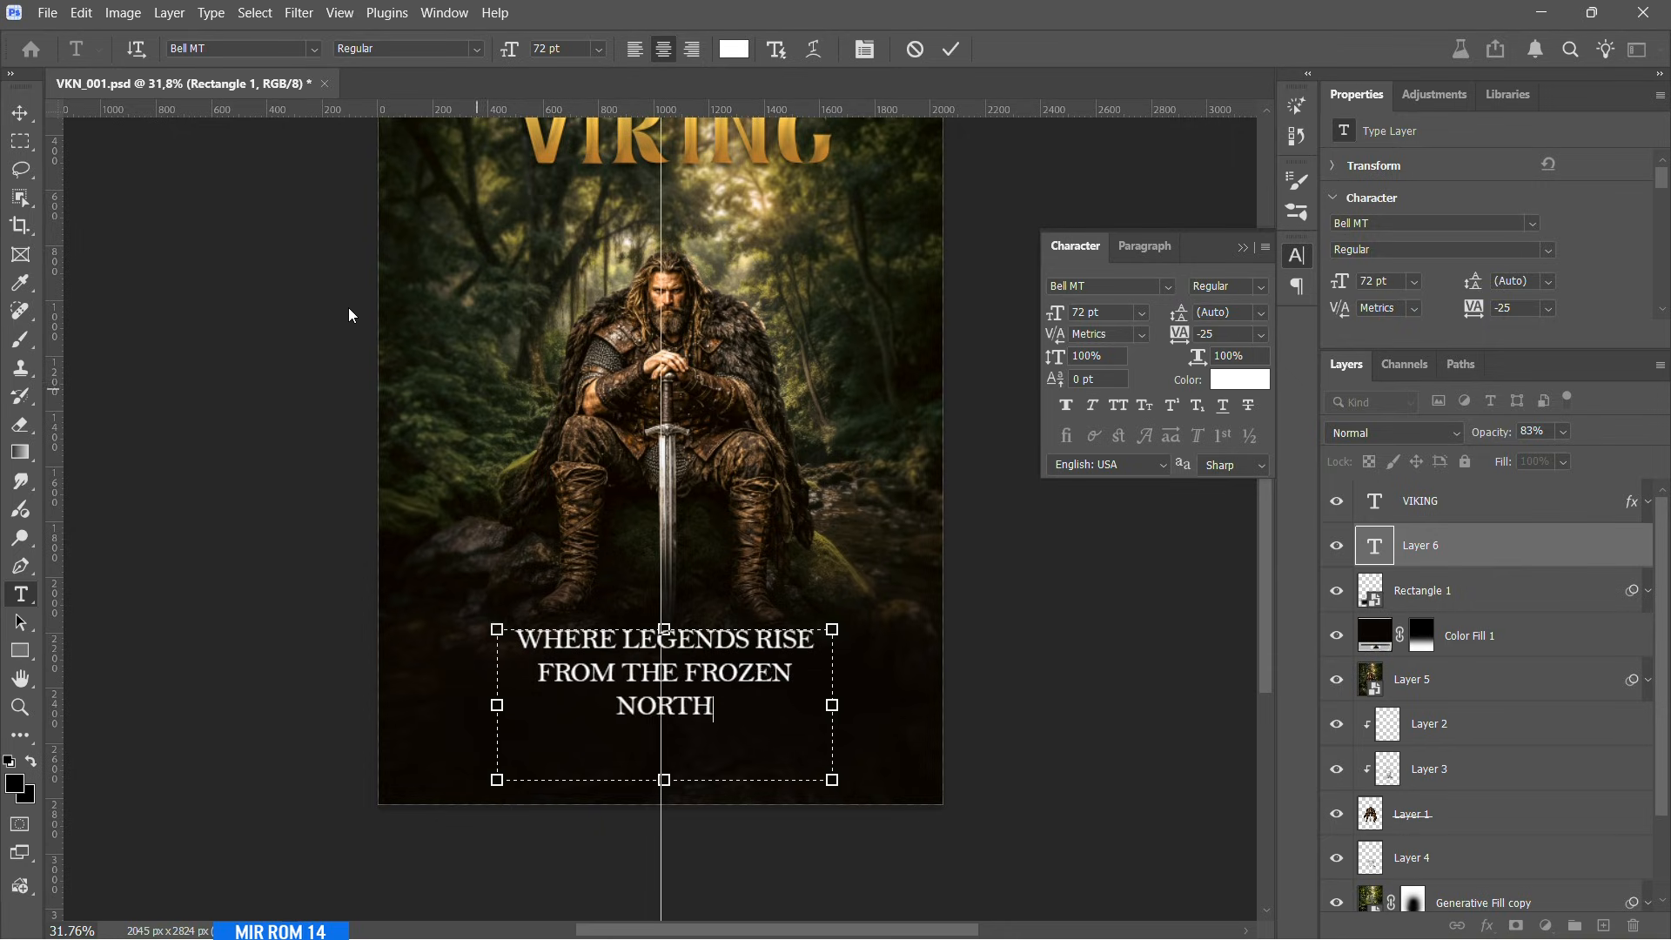
# - Widen the tagline's text box so "WHERE LEGENDS RISE FROM" fits on the first line, and commit the text
pyautogui.hotkey('ctrl', 'a')
pyautogui.moveTo(834, 626); pyautogui.dragTo(814, 599)
pyautogui.click(23, 116)
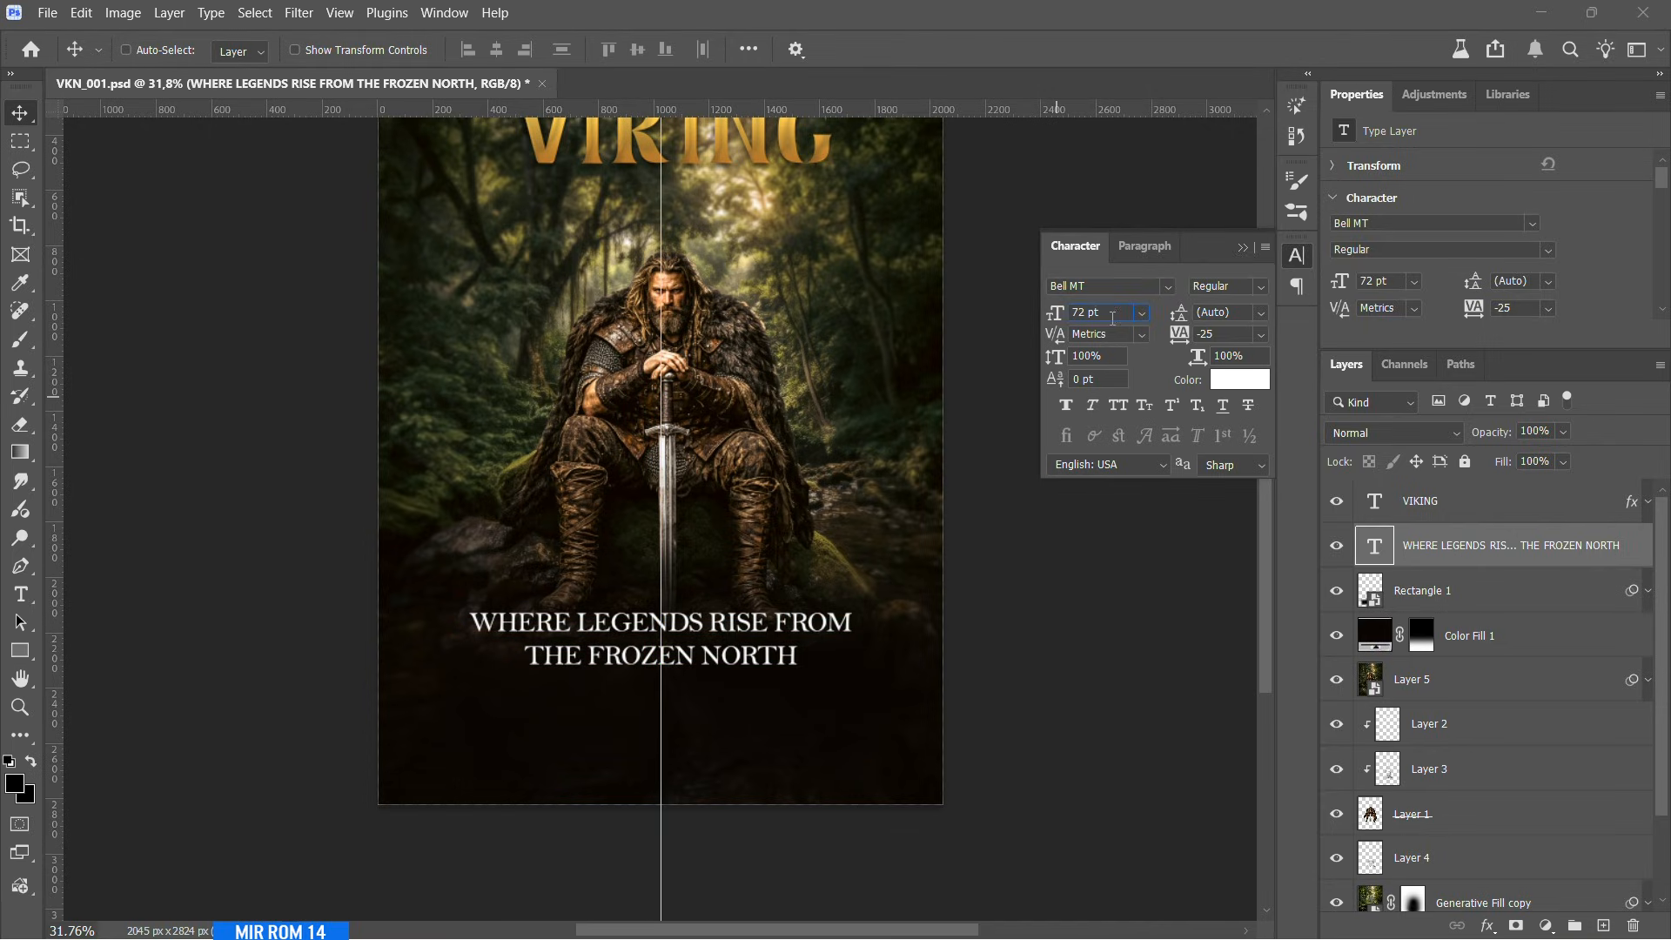
# - Set the tagline's font size to 71 pt, undo the tracking change to -10, and move the text down along the guide
pyautogui.click(1261, 335)
pyautogui.click(1256, 427)
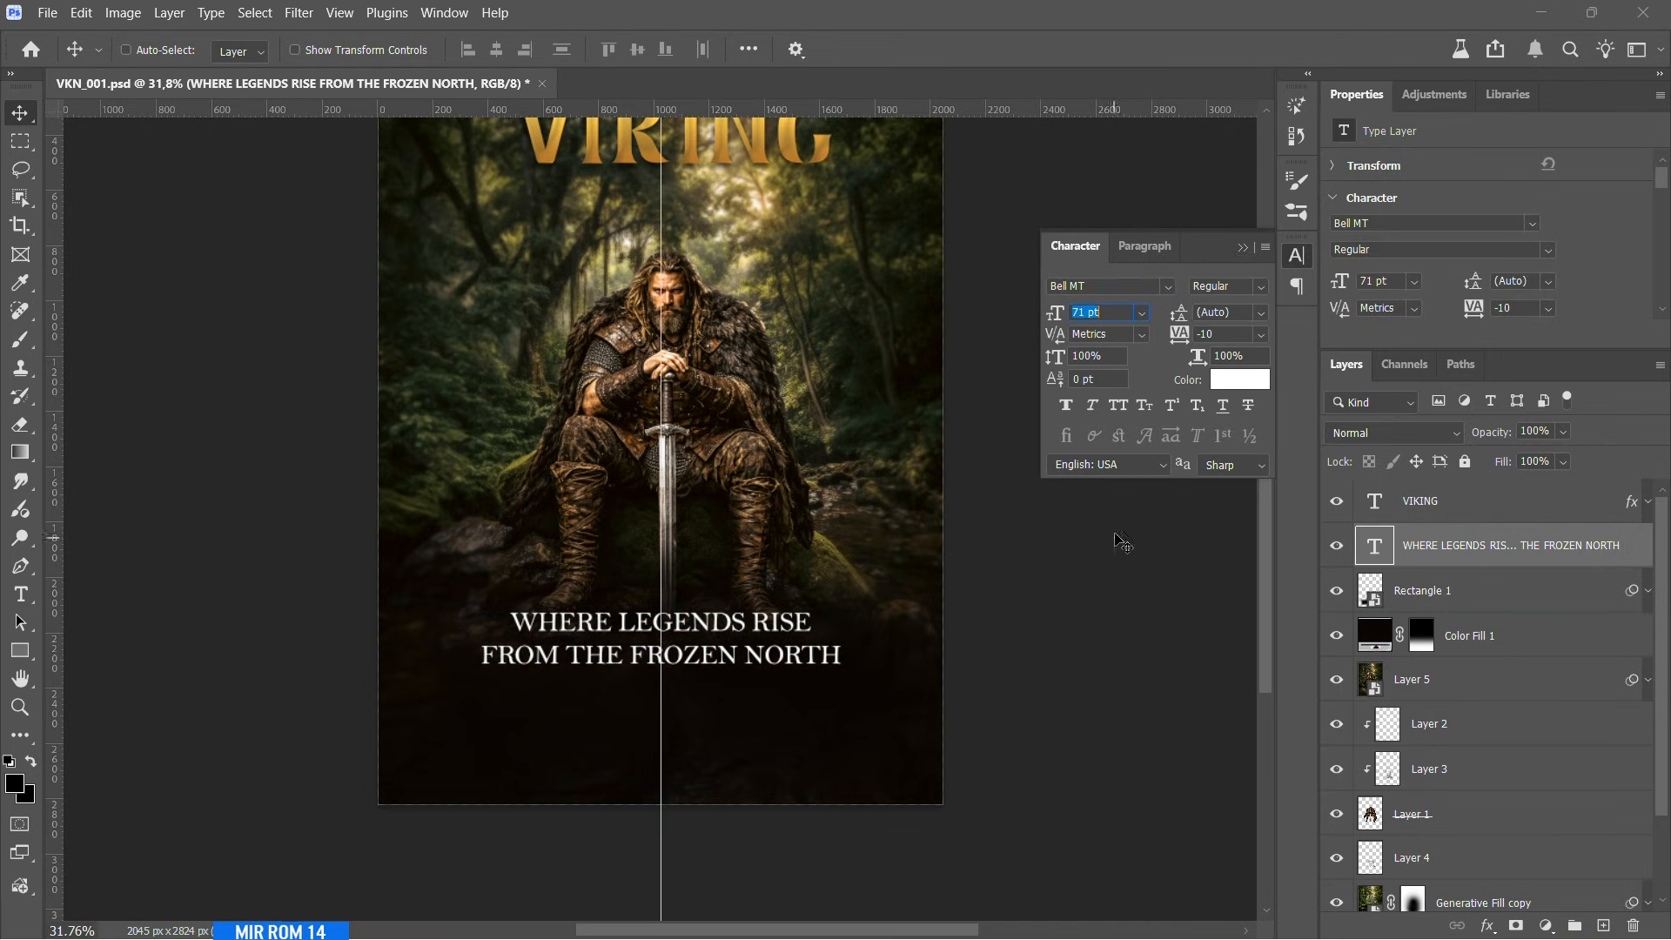
pyautogui.hotkey('ctrl', 'z')
pyautogui.moveTo(822, 624); pyautogui.dragTo(822, 668)
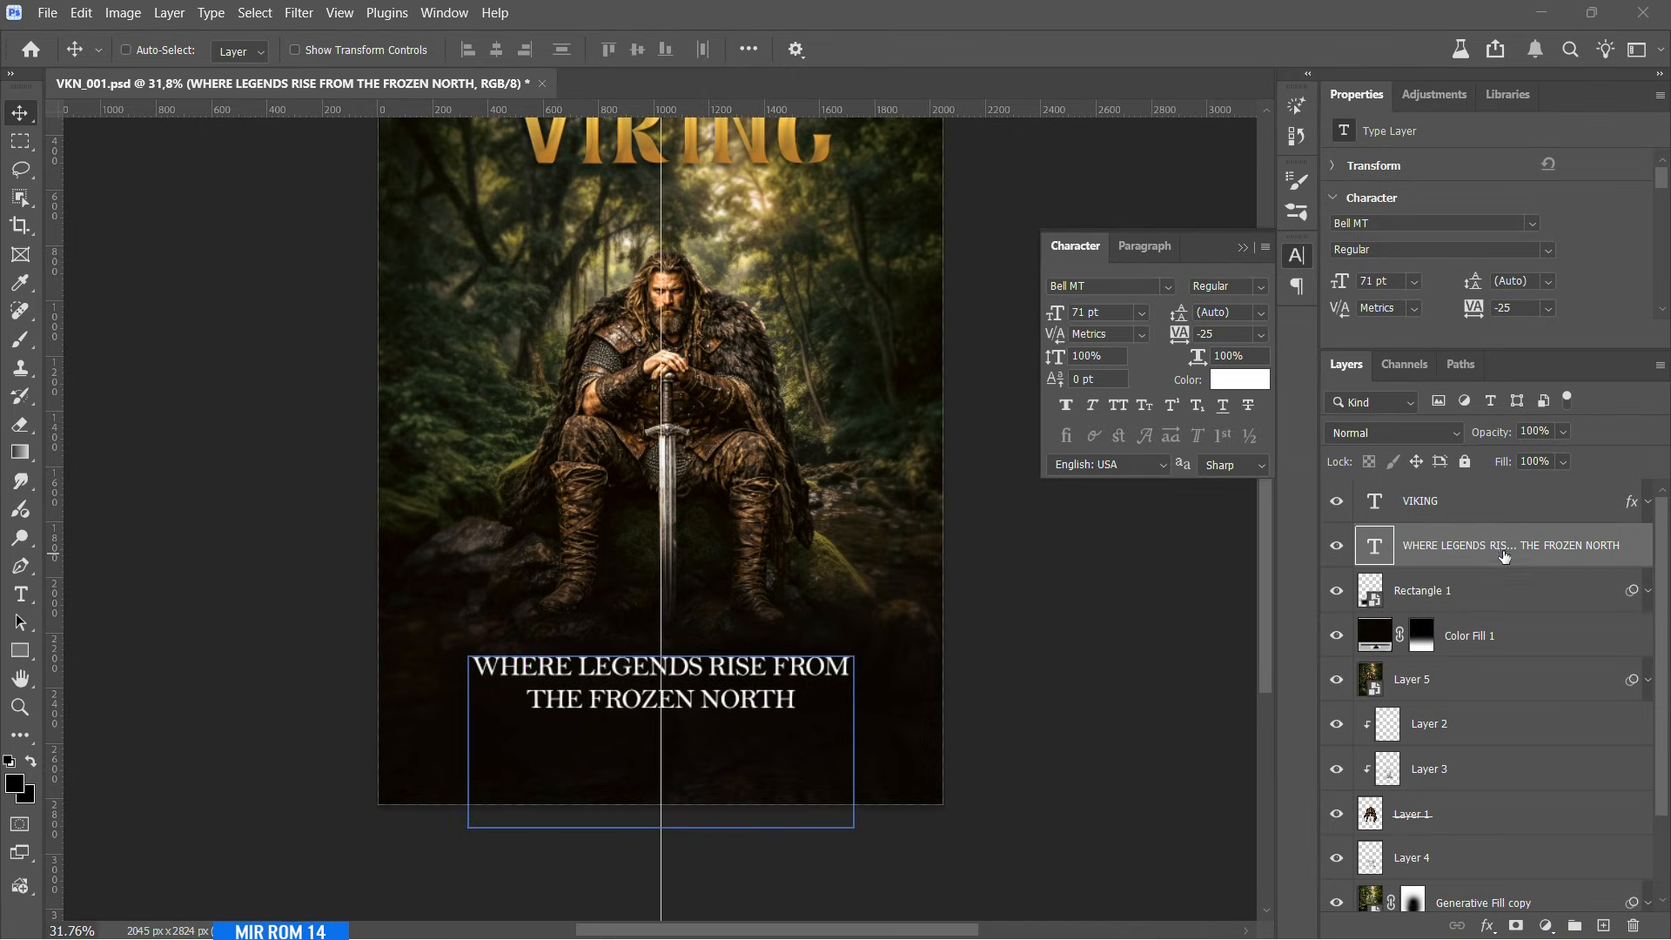
# - Align the tagline vertically with Rectangle 1, and scale the rectangle to about 112.5% so it surrounds the text
pyautogui.keyDown('ctrl'); pyautogui.click(1465, 591); pyautogui.keyUp('ctrl')
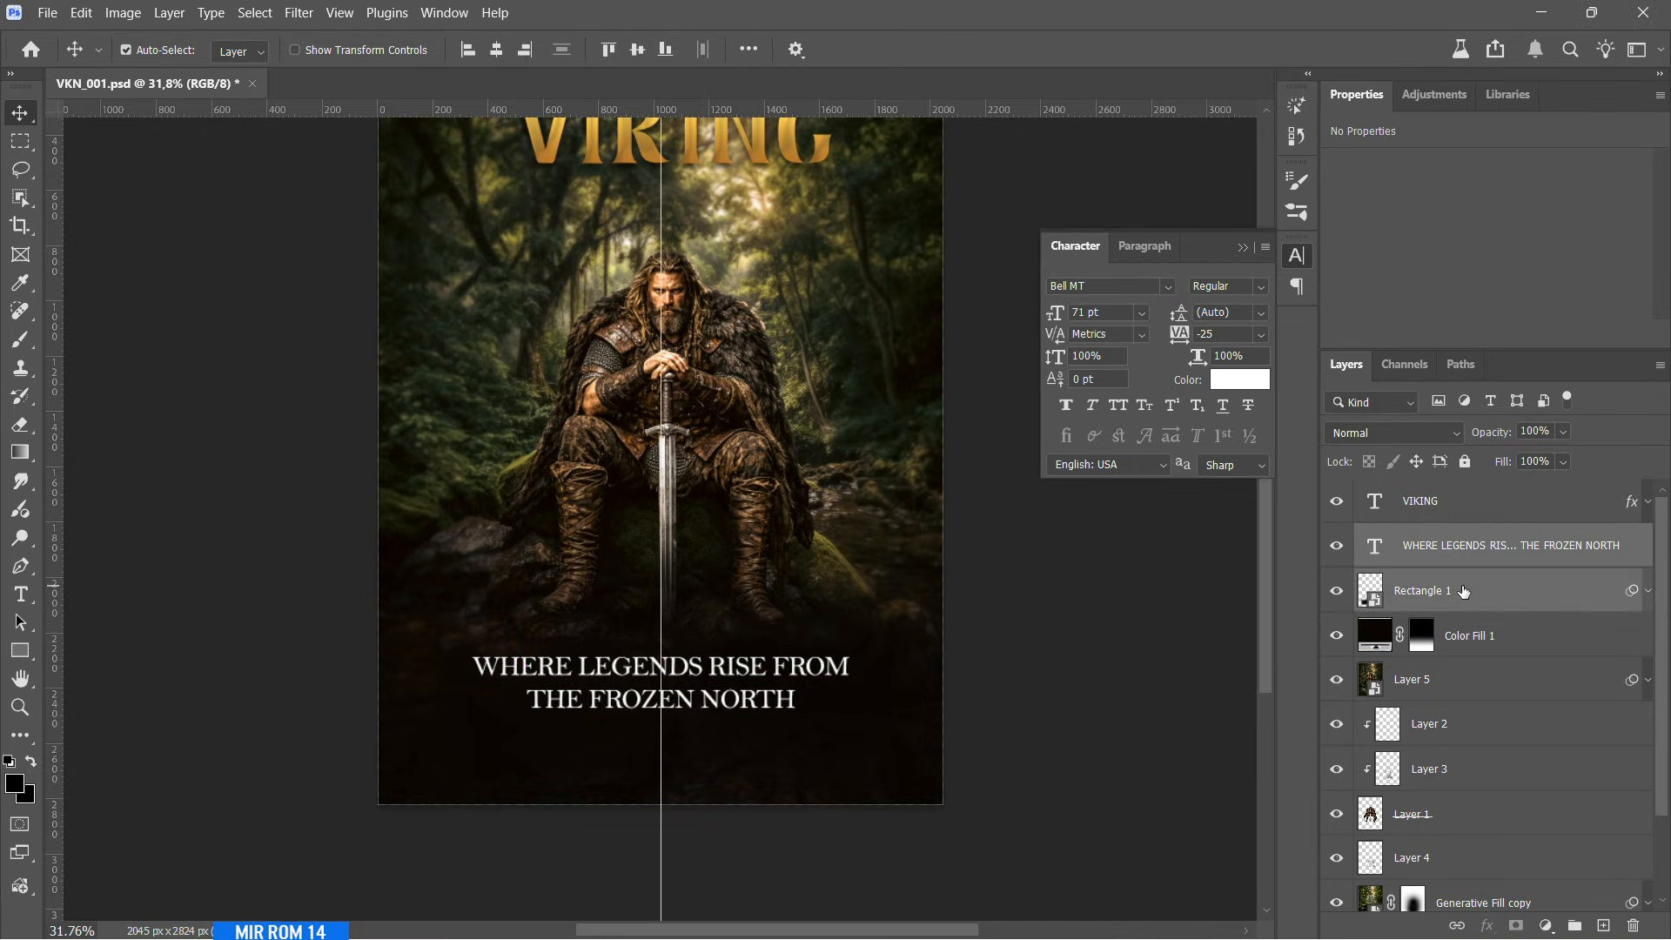
pyautogui.click(636, 49)
pyautogui.keyDown('ctrl'); pyautogui.click(809, 710); pyautogui.keyUp('ctrl')
pyautogui.hotkey('ctrl', 't')
pyautogui.click(891, 390)
pyautogui.moveTo(763, 700); pyautogui.dragTo(765, 649)
pyautogui.moveTo(879, 588); pyautogui.dragTo(880, 589)
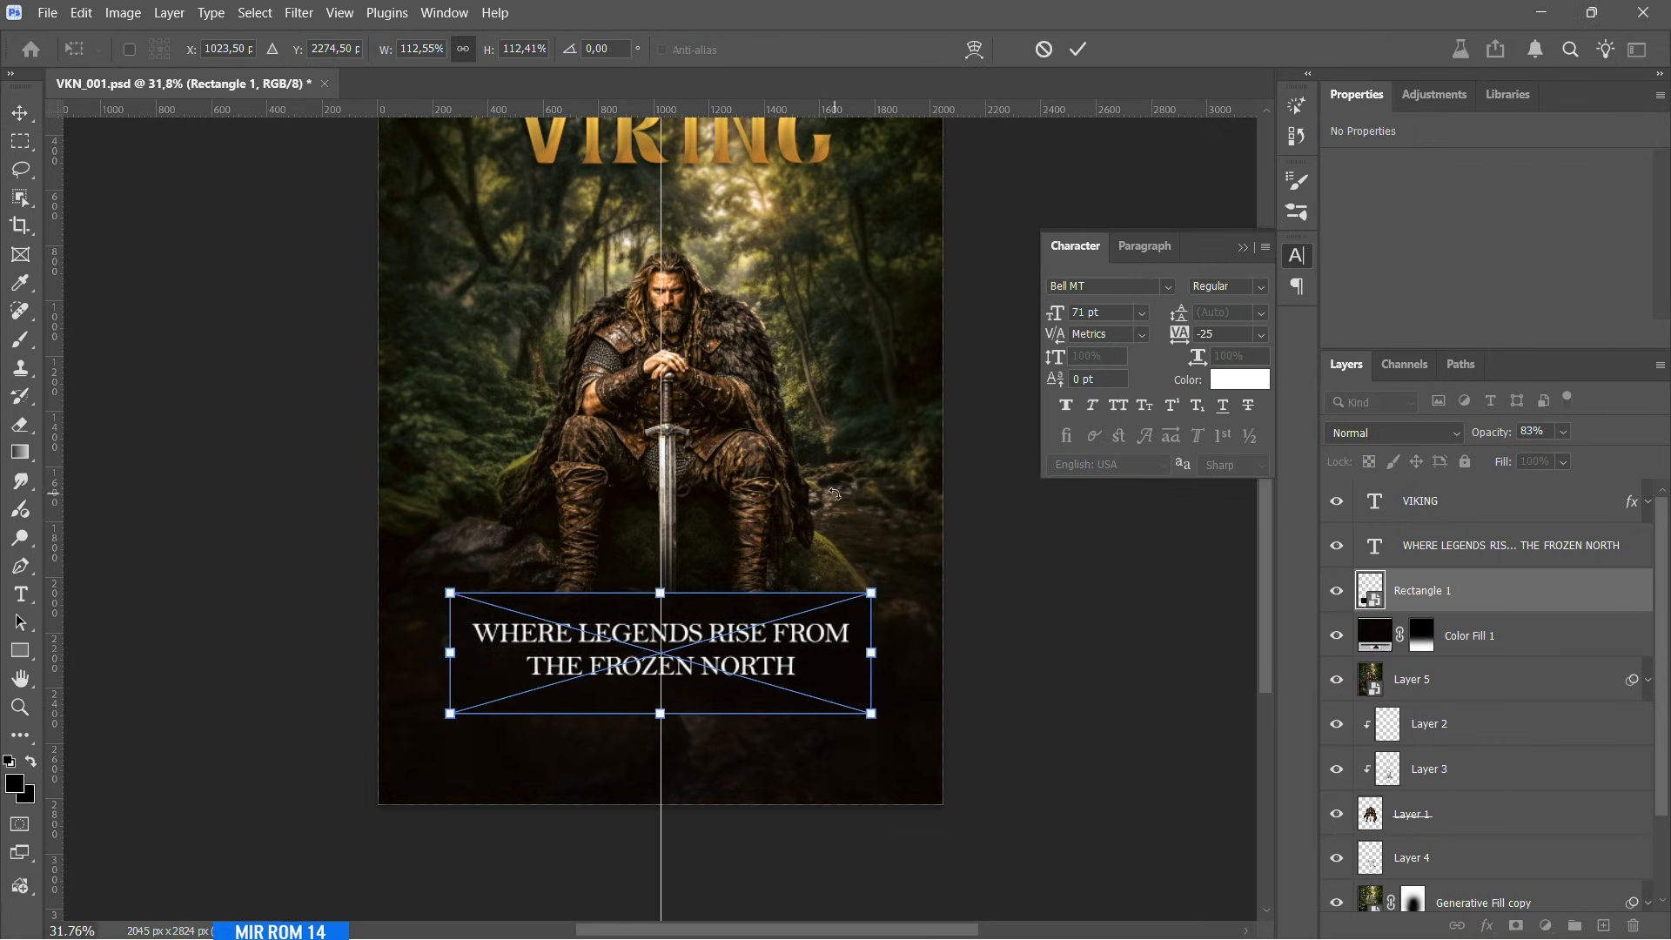
pyautogui.click(1078, 48)
# - Move the tagline and Rectangle 1 together down into the dark lower area, hide the guide, and collapse the character settings
pyautogui.click(1481, 557)
pyautogui.keyDown('ctrl'); pyautogui.click(1471, 590); pyautogui.keyUp('ctrl')
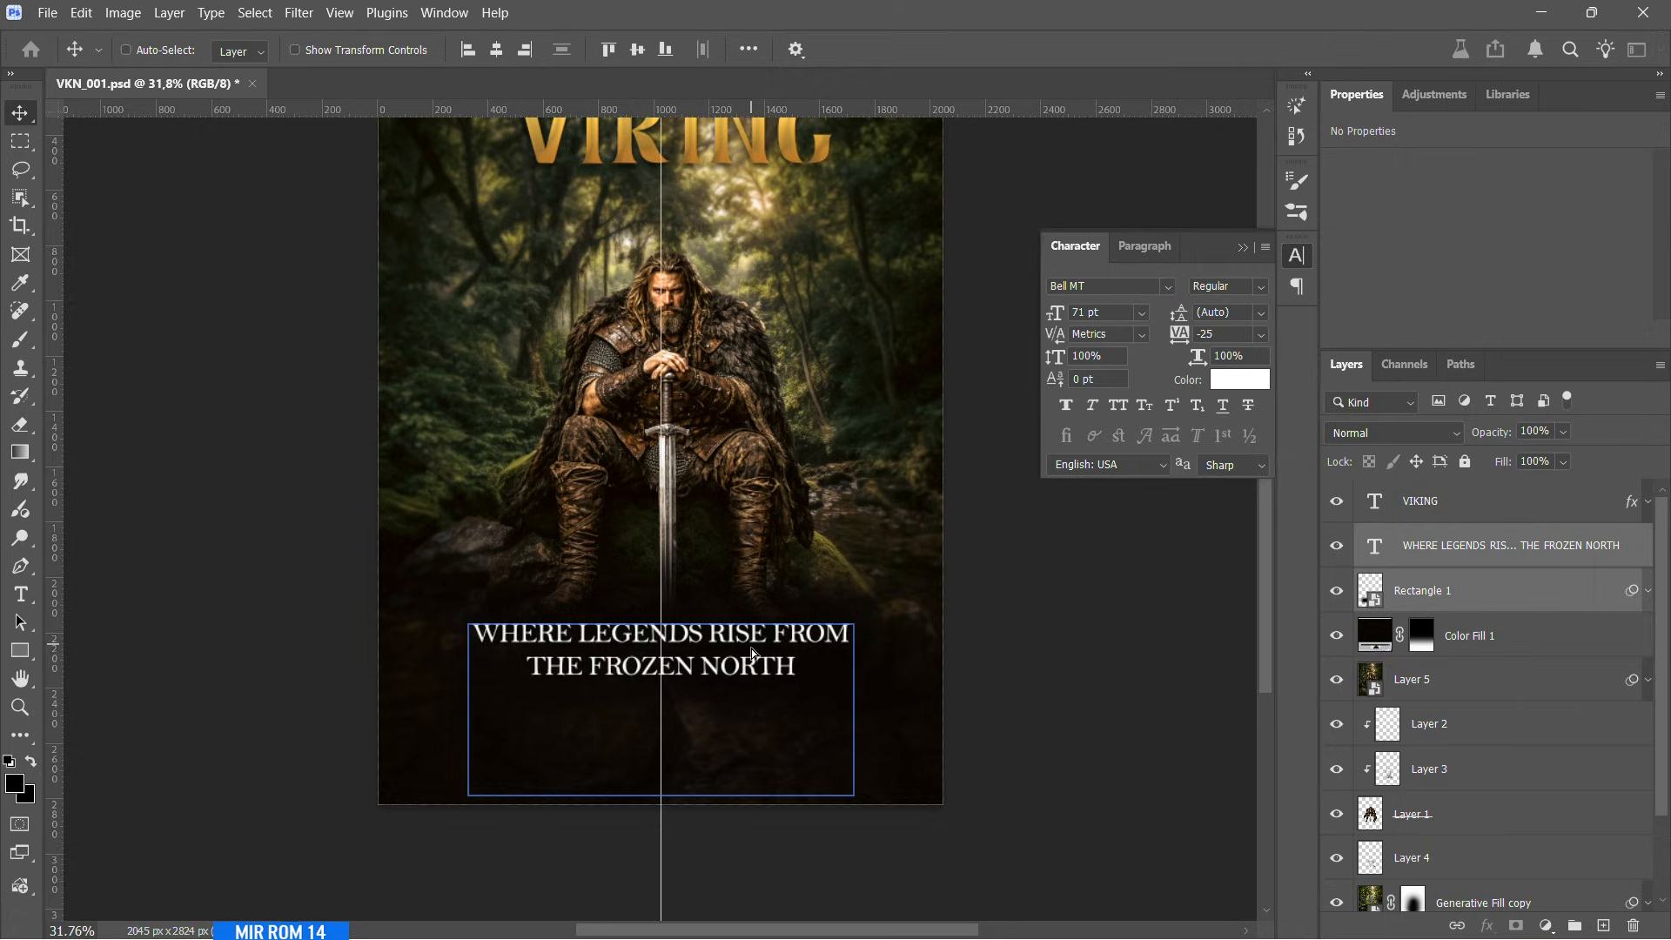
pyautogui.moveTo(787, 639); pyautogui.dragTo(787, 661)
pyautogui.scroll(1, 793, 639)
pyautogui.moveTo(755, 729); pyautogui.dragTo(765, 755)
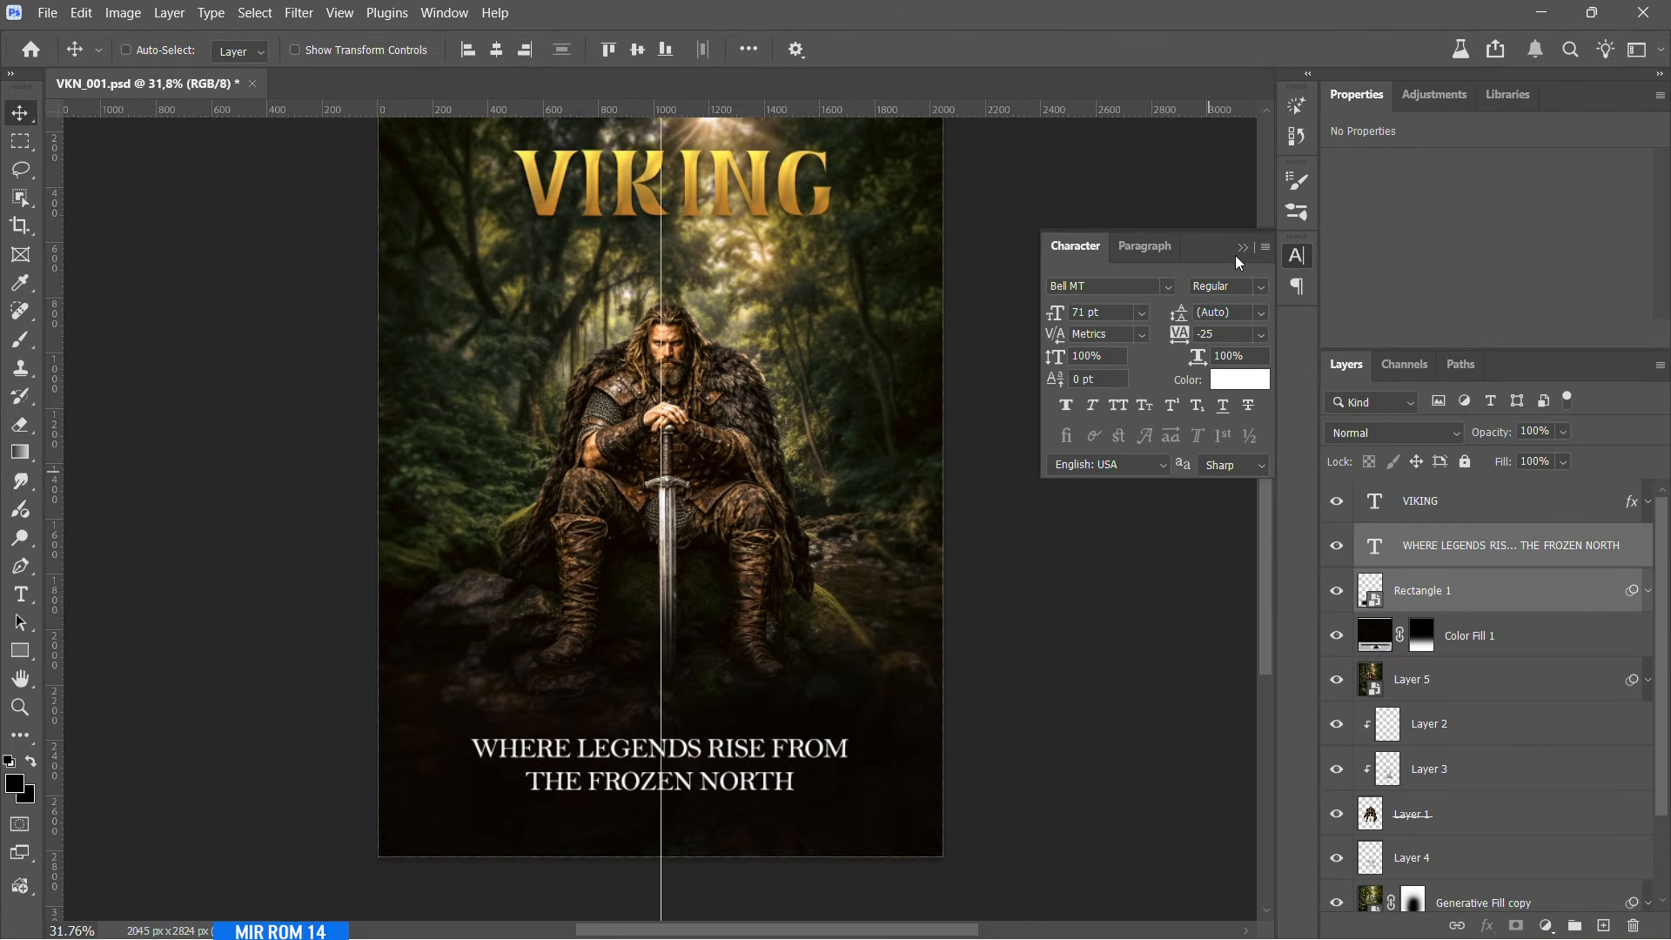
pyautogui.click(1241, 247)
# - Add a linear brown-to-gold Gradient Overlay at 90° and 100% opacity to the tagline layer
pyautogui.click(1488, 557)
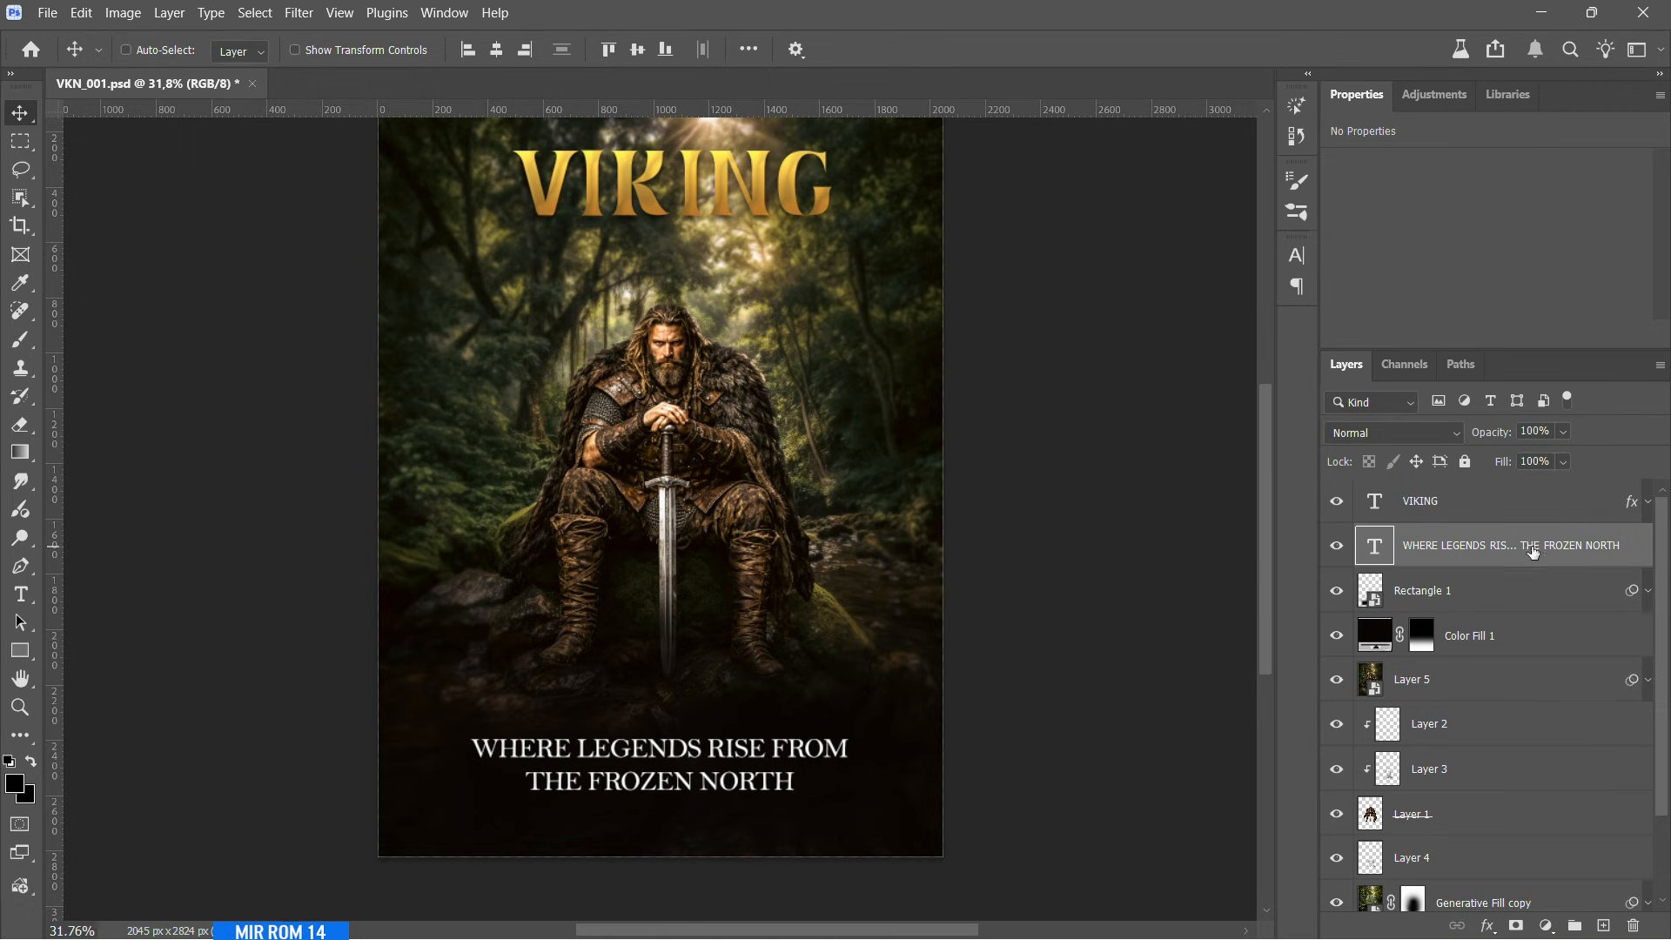
pyautogui.click(1486, 925)
pyautogui.click(1534, 851)
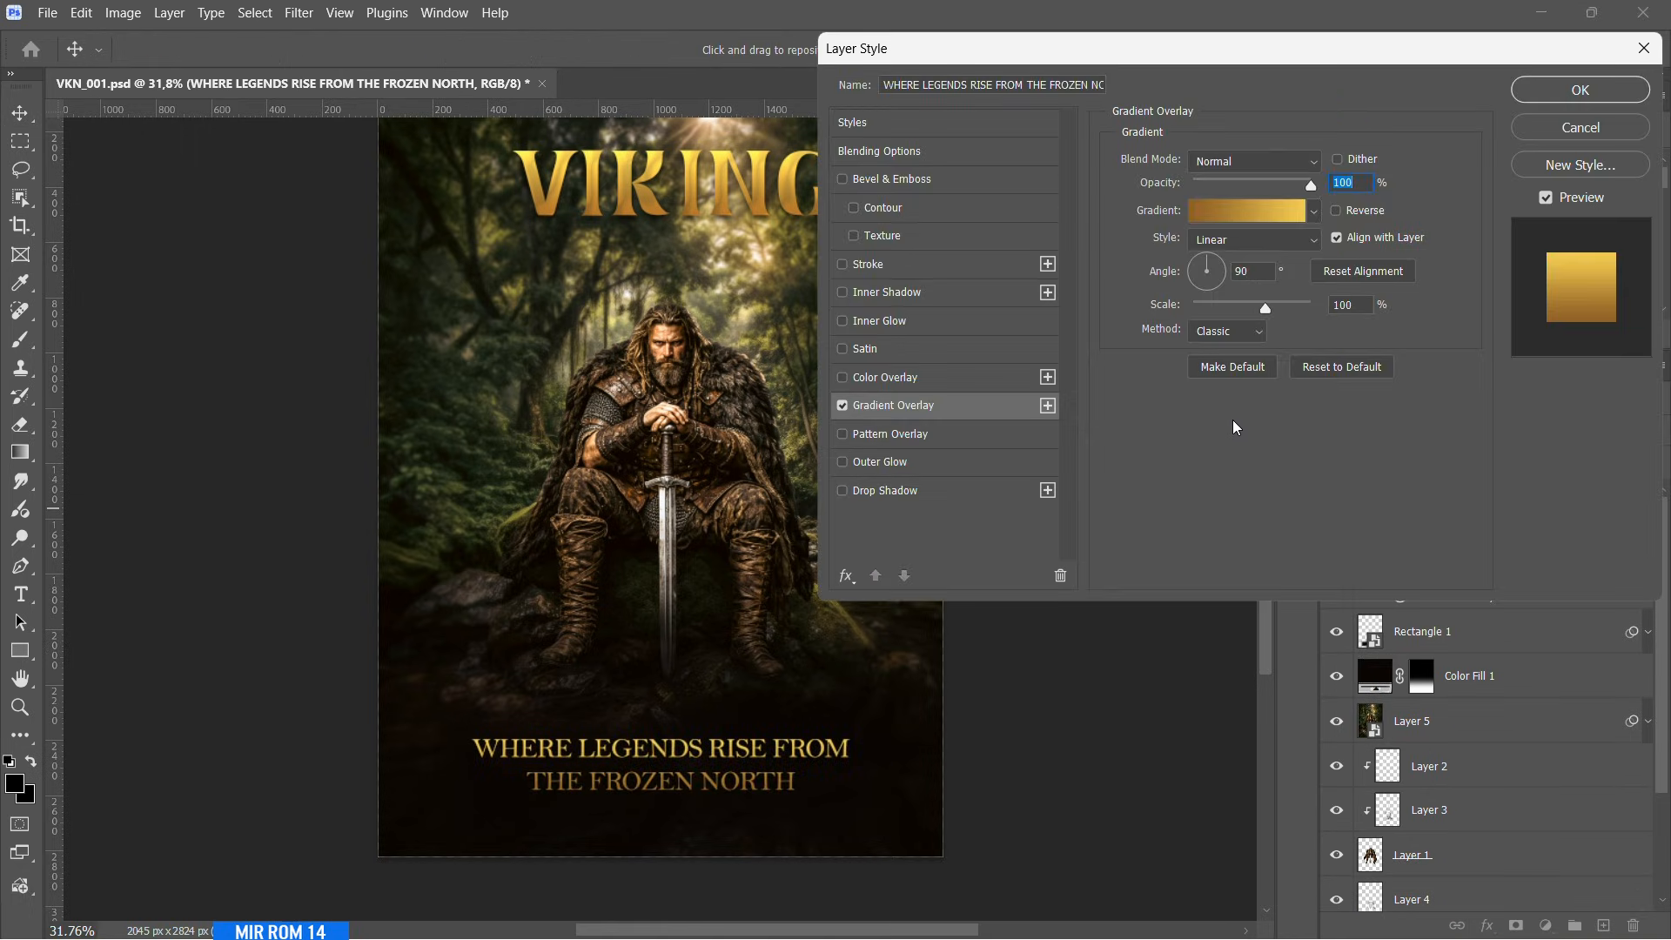
pyautogui.click(1240, 220)
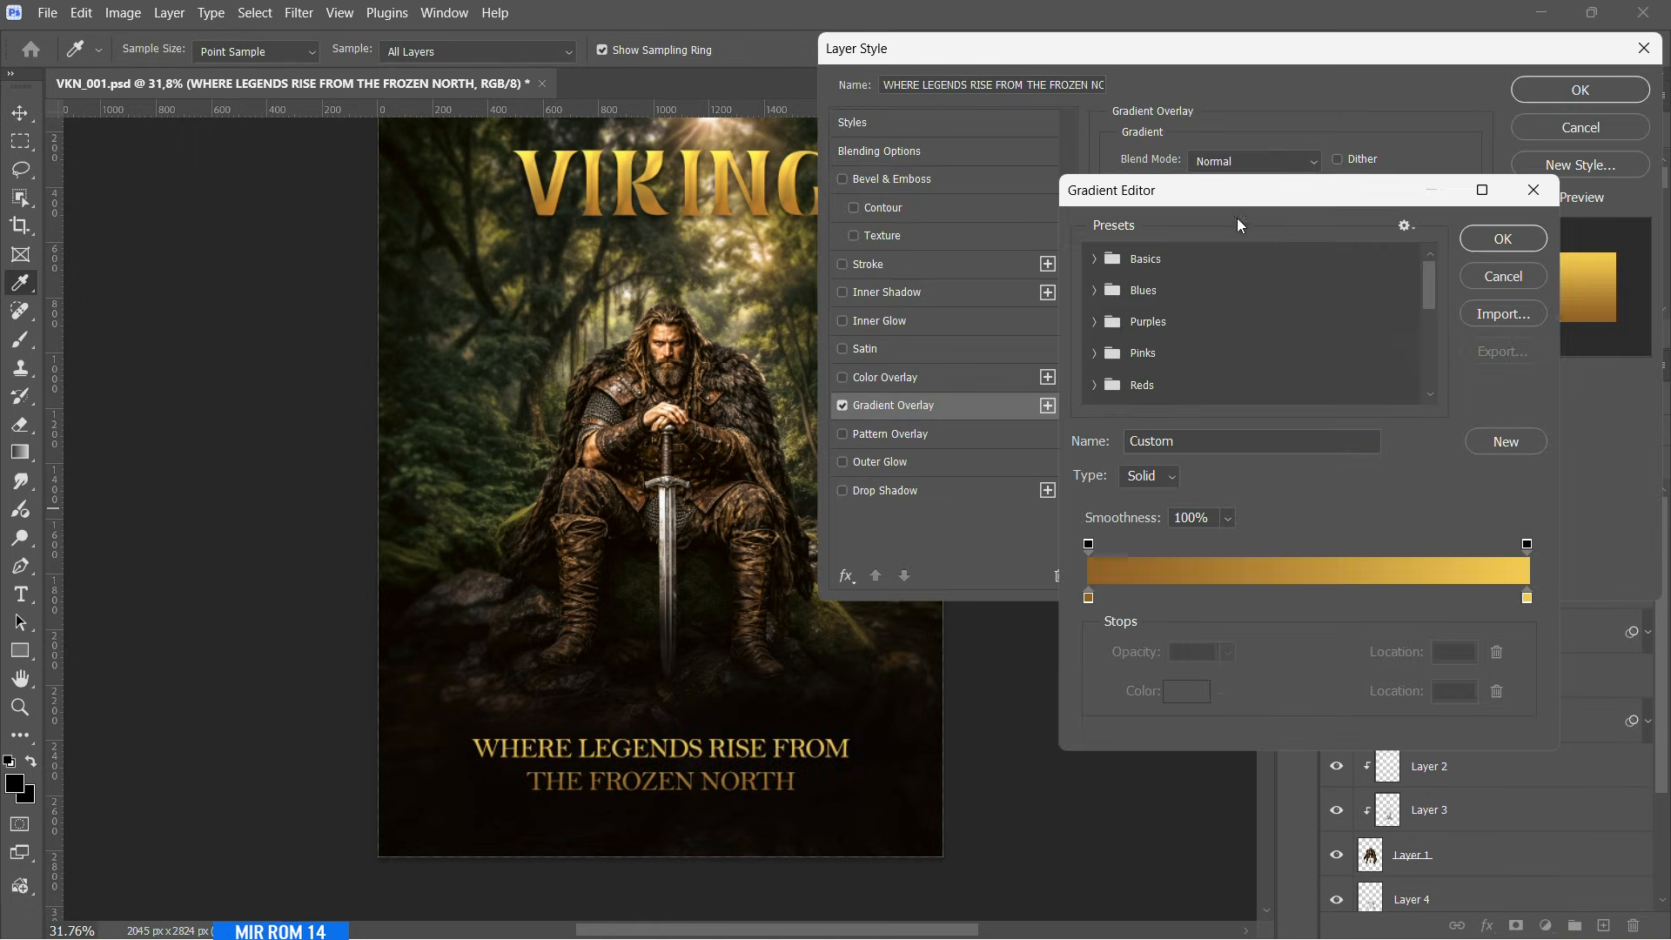
pyautogui.click(1503, 238)
# - Add a Multiply Drop Shadow to the tagline with 58% opacity, 18 px distance and 23 px size, and collapse its effects list
pyautogui.click(905, 496)
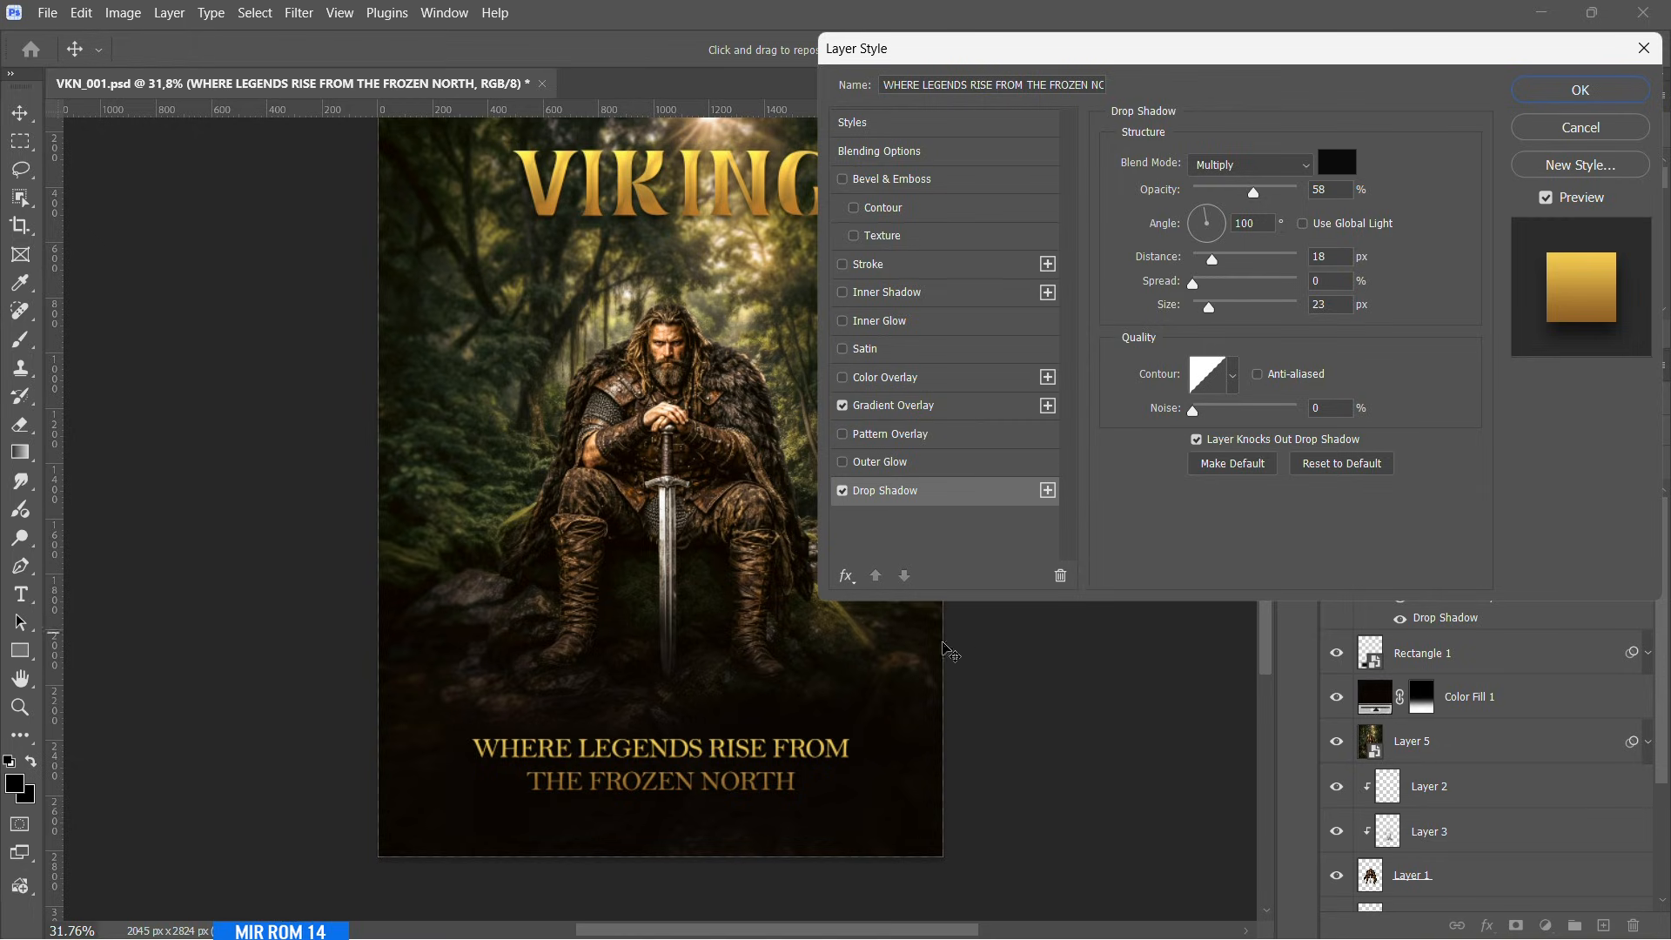
pyautogui.click(1352, 255)
pyautogui.click(1554, 100)
pyautogui.click(1646, 548)
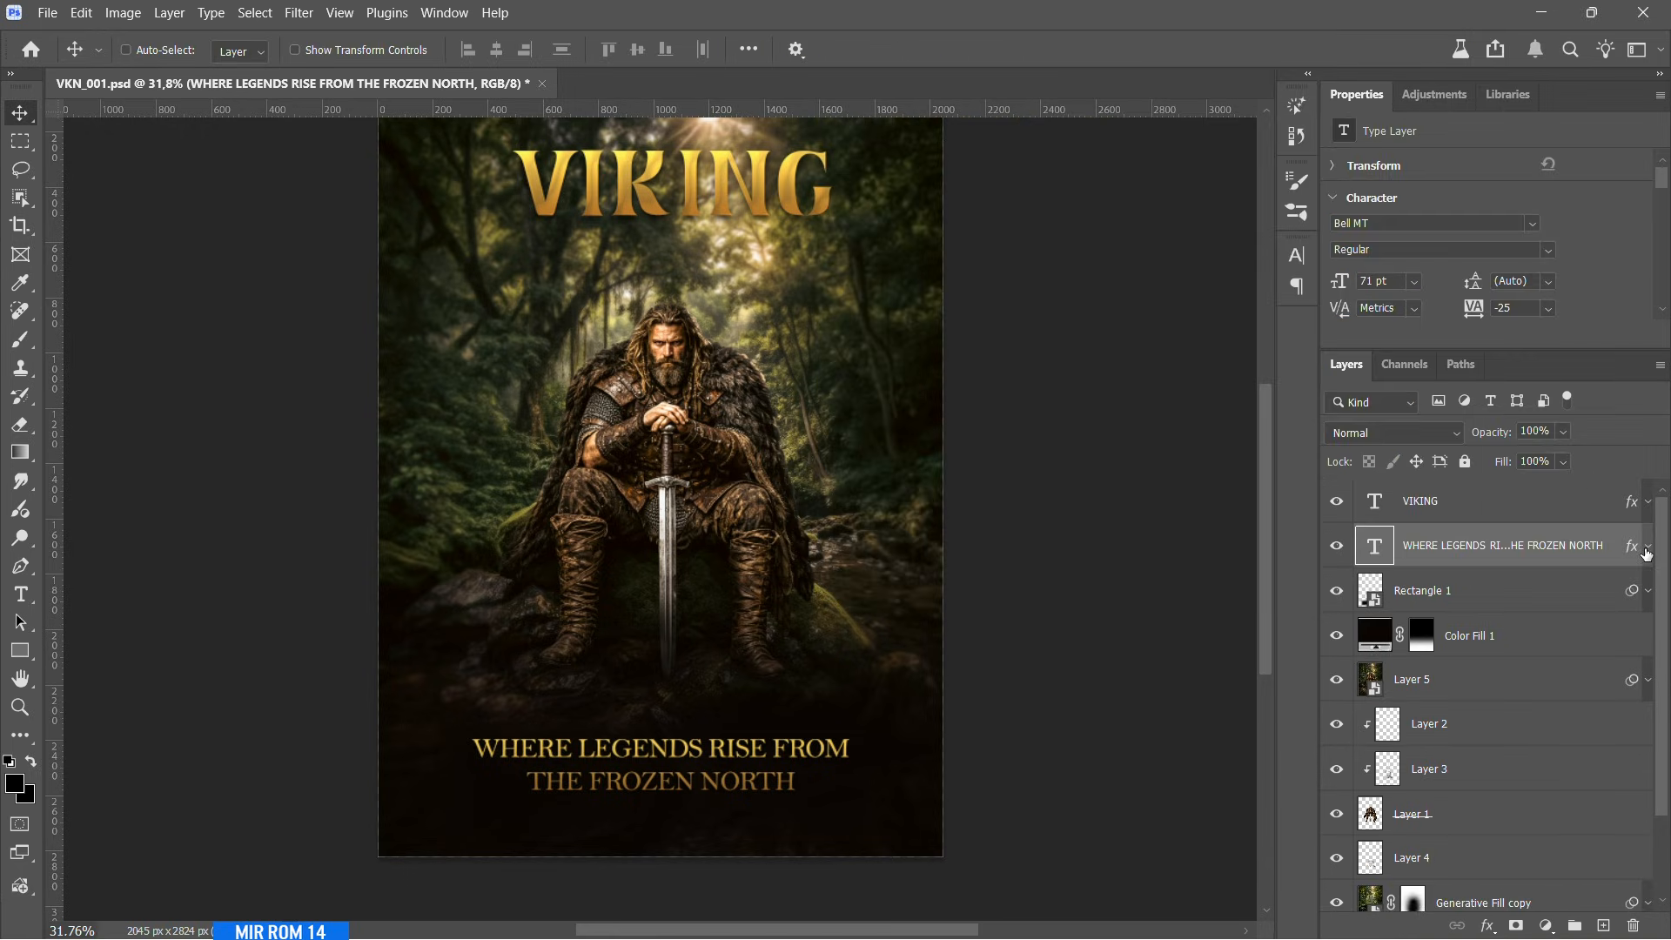